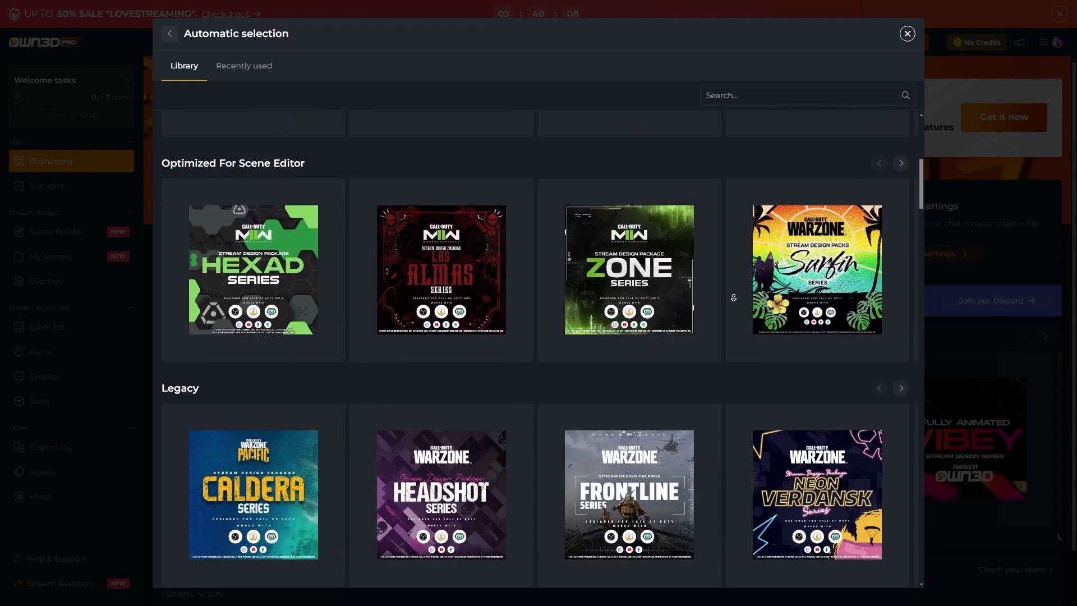
# Choose the Avoid design series, preview its Showcase and Stream Starting layouts, and generate its scenes.
pyautogui.scroll(-20, 735, 300)
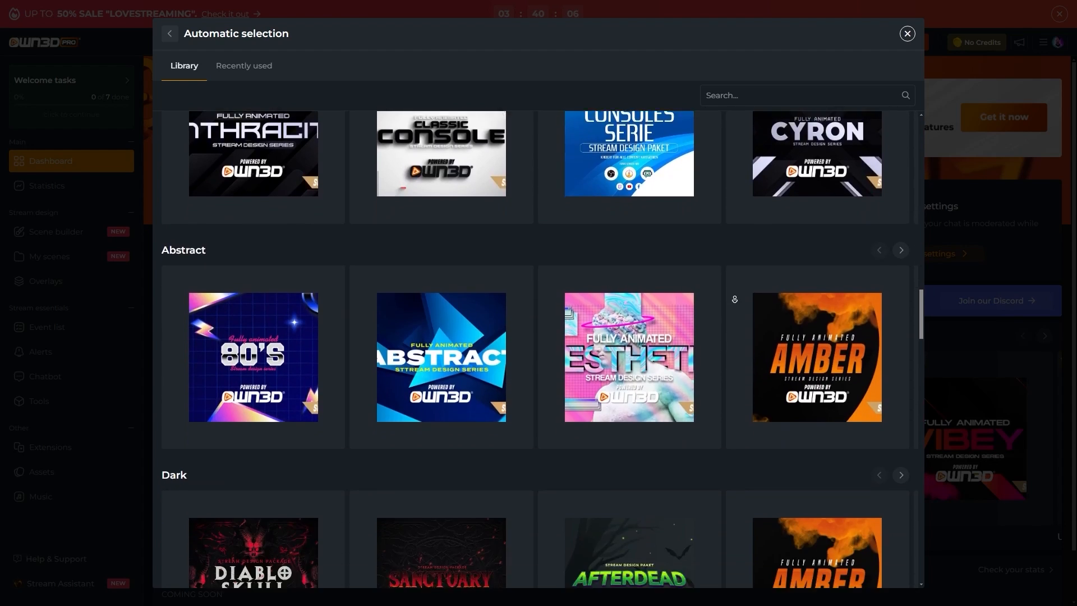
pyautogui.scroll(-10, 734, 299)
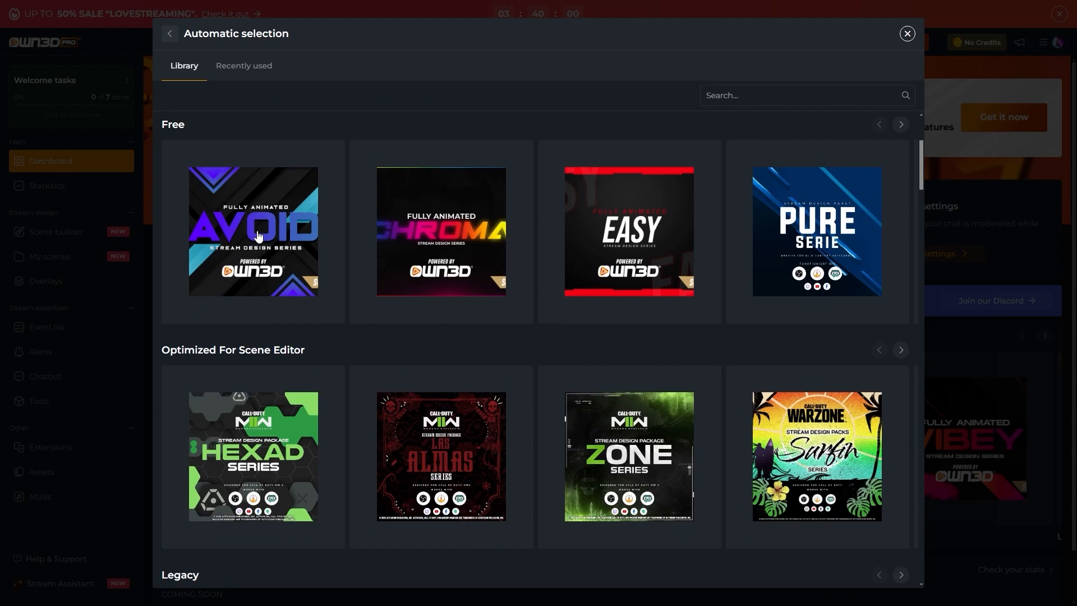
pyautogui.click(259, 235)
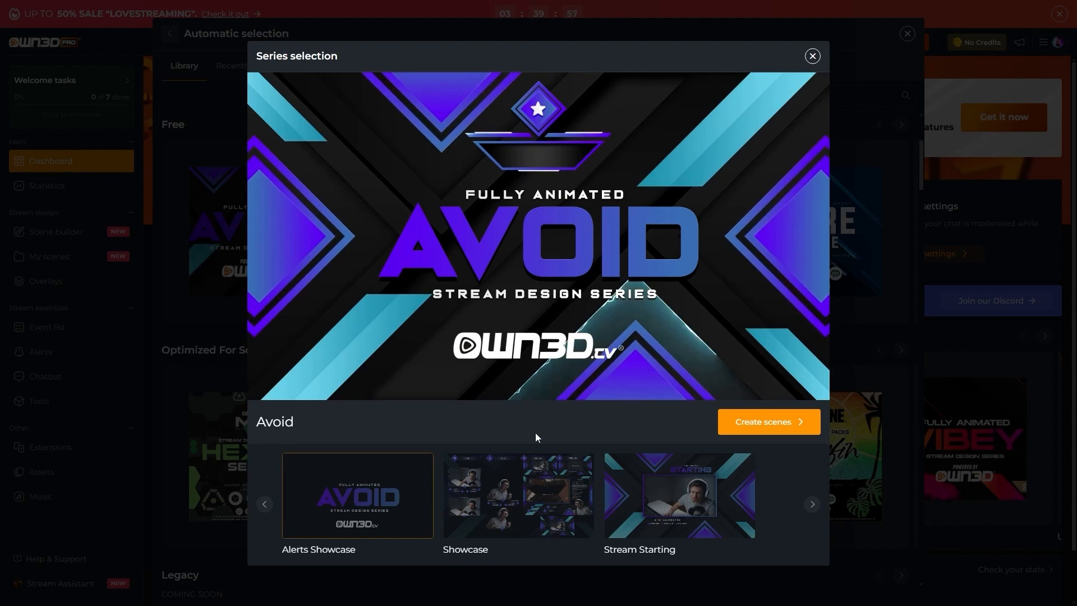
pyautogui.click(518, 497)
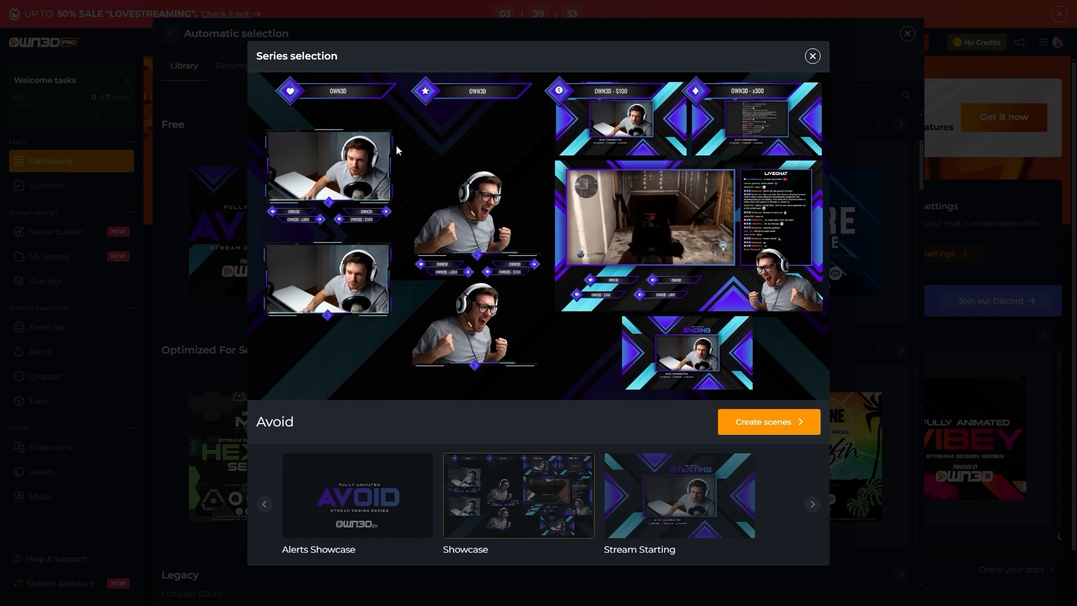
pyautogui.click(677, 490)
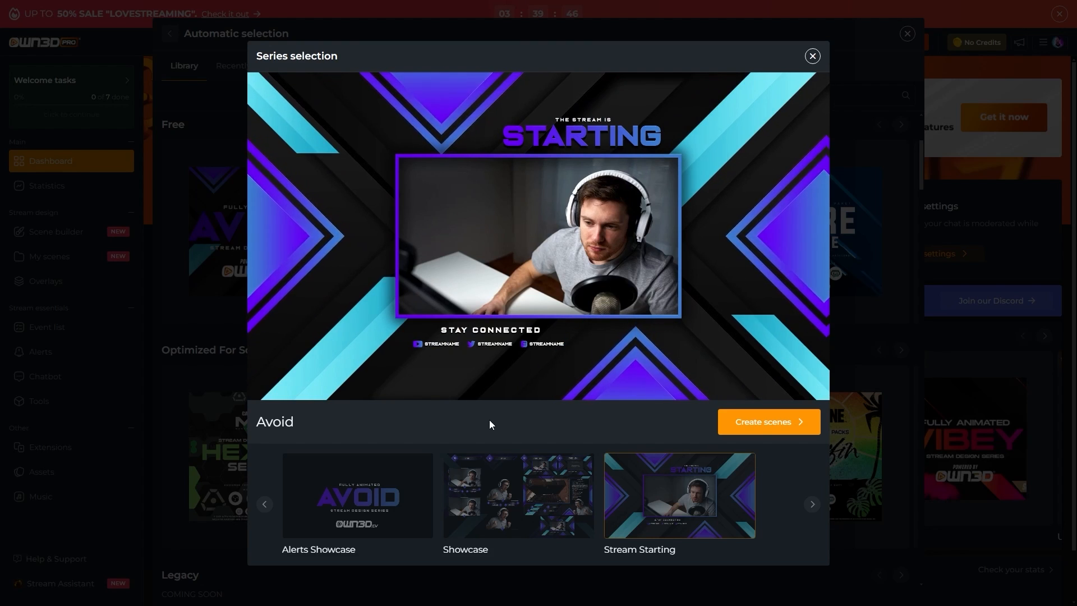
pyautogui.click(763, 424)
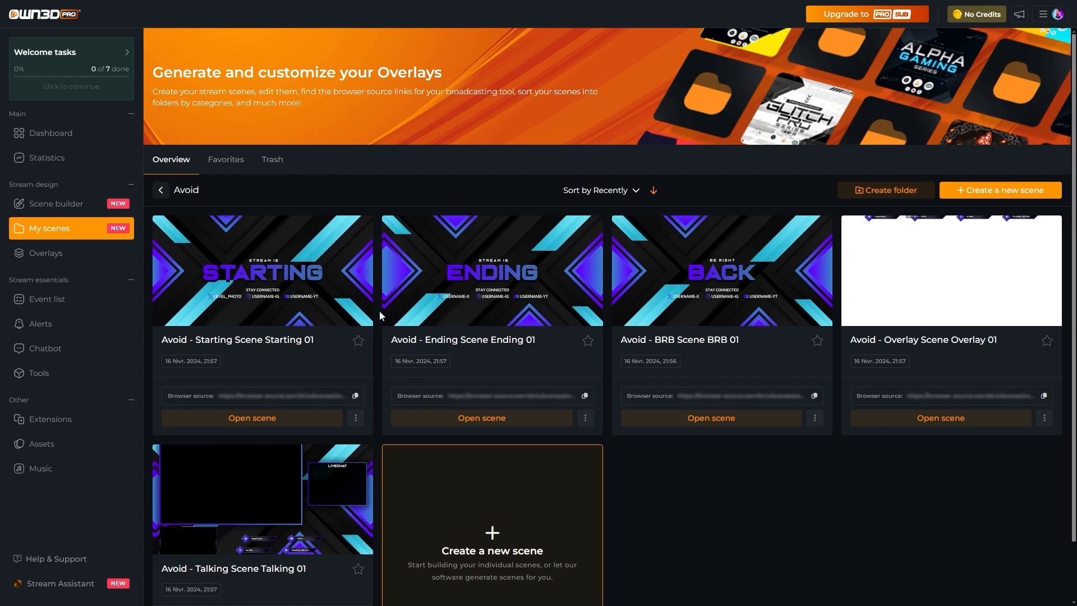
# Change the SocialMedia handle text in Avoid Starting to BINGBONG, save, and copy the overlay URL.
pyautogui.click(311, 265)
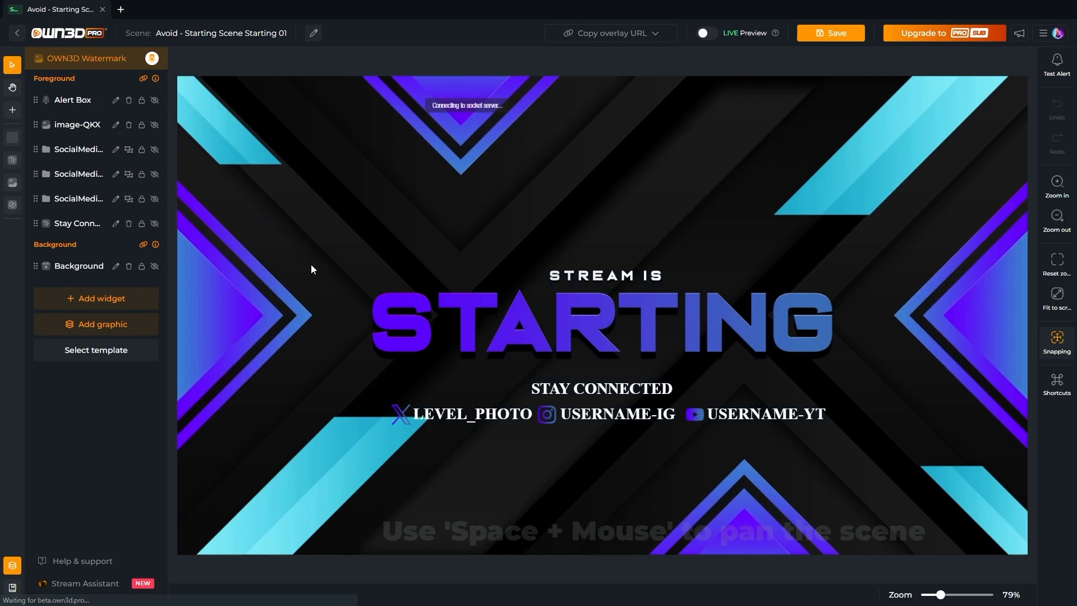
pyautogui.click(410, 417)
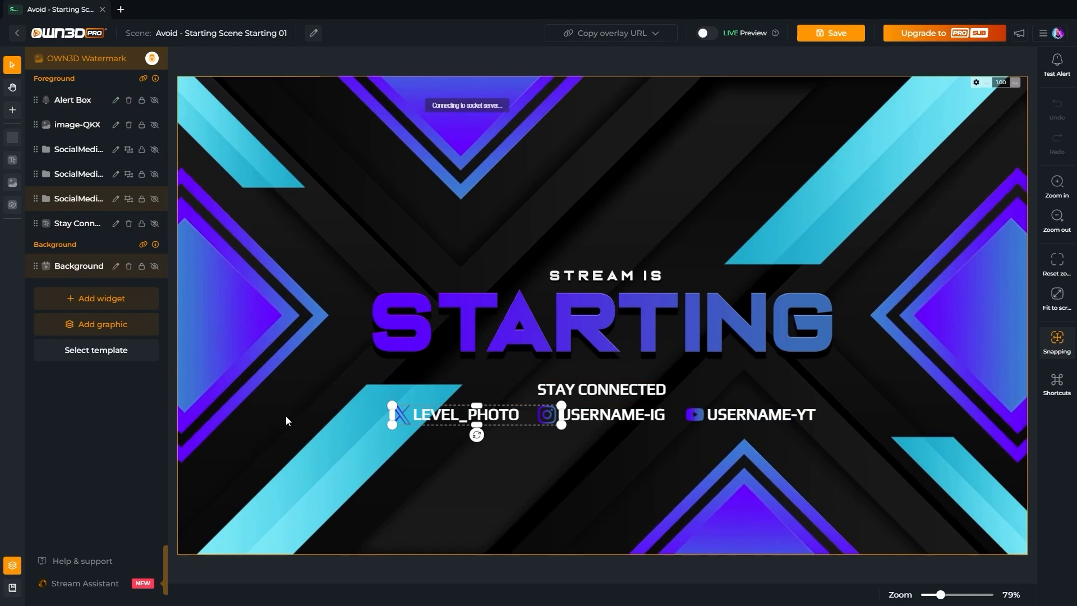
pyautogui.click(46, 199)
pyautogui.click(57, 225)
pyautogui.moveTo(108, 178); pyautogui.dragTo(3, 179)
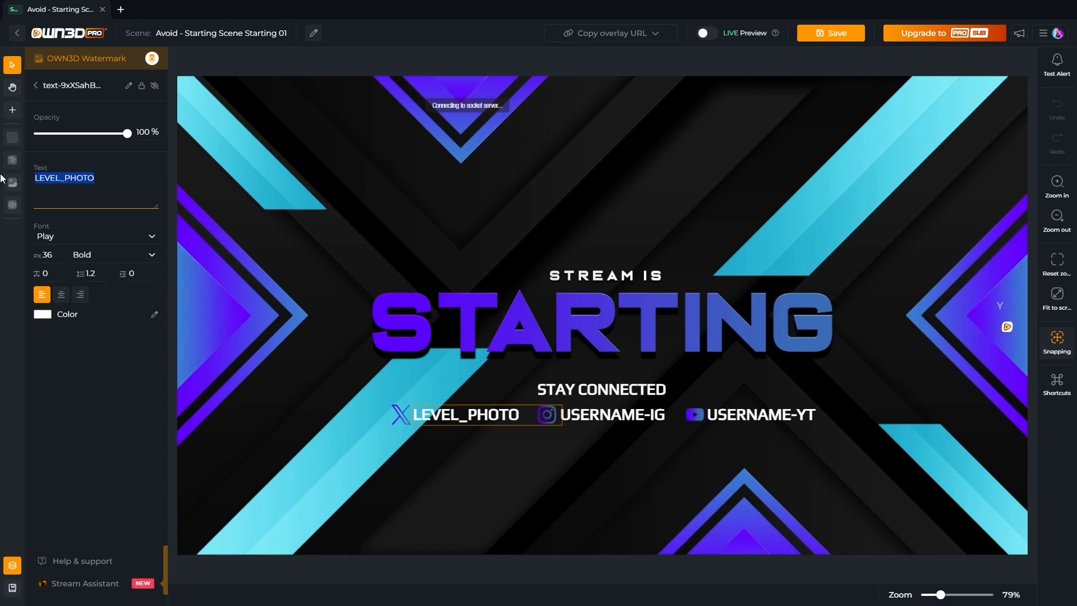
pyautogui.write('BINGBONG')
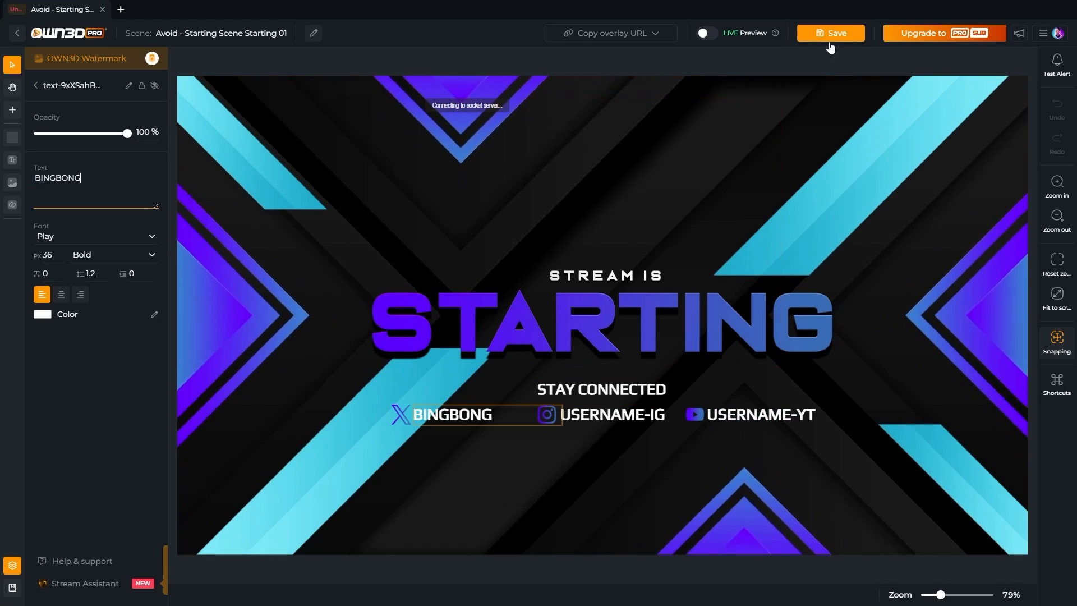
pyautogui.click(833, 34)
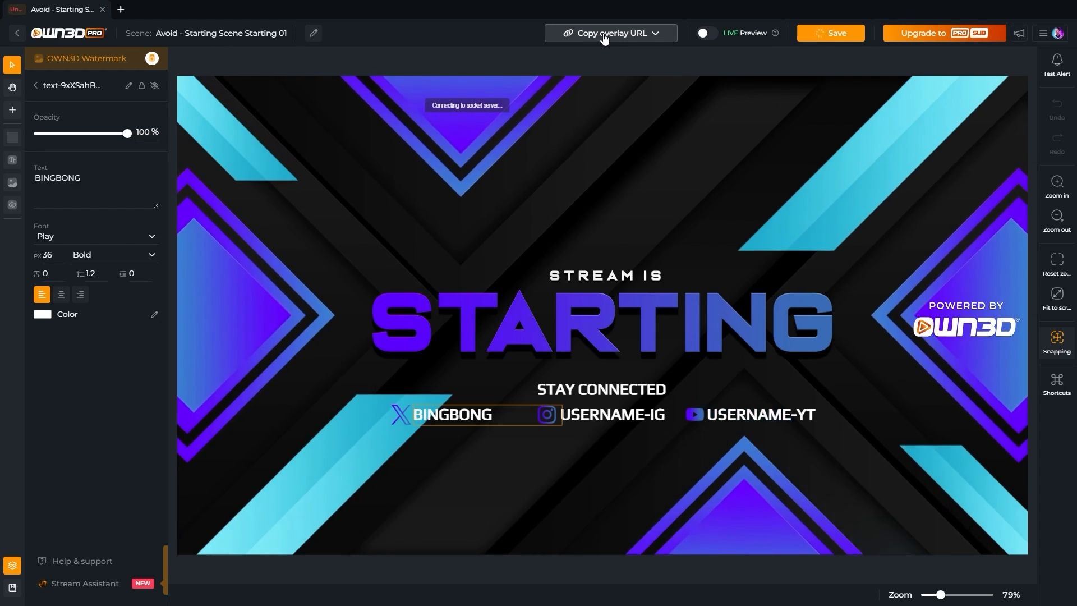
pyautogui.click(604, 35)
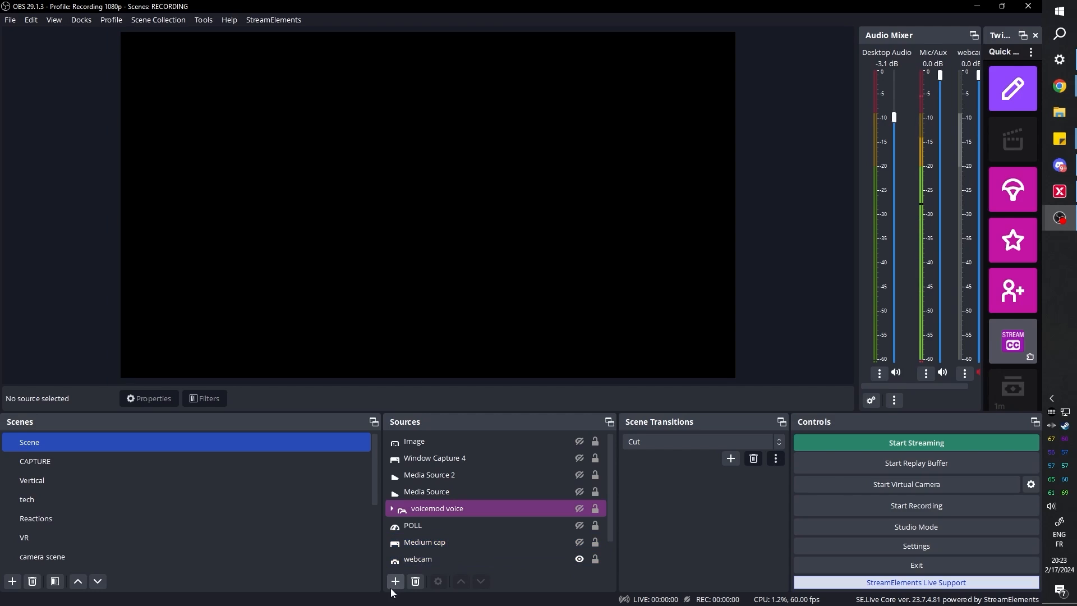
# Create a Browser source from the pasted overlay URL sized 1920×1080.
pyautogui.click(394, 581)
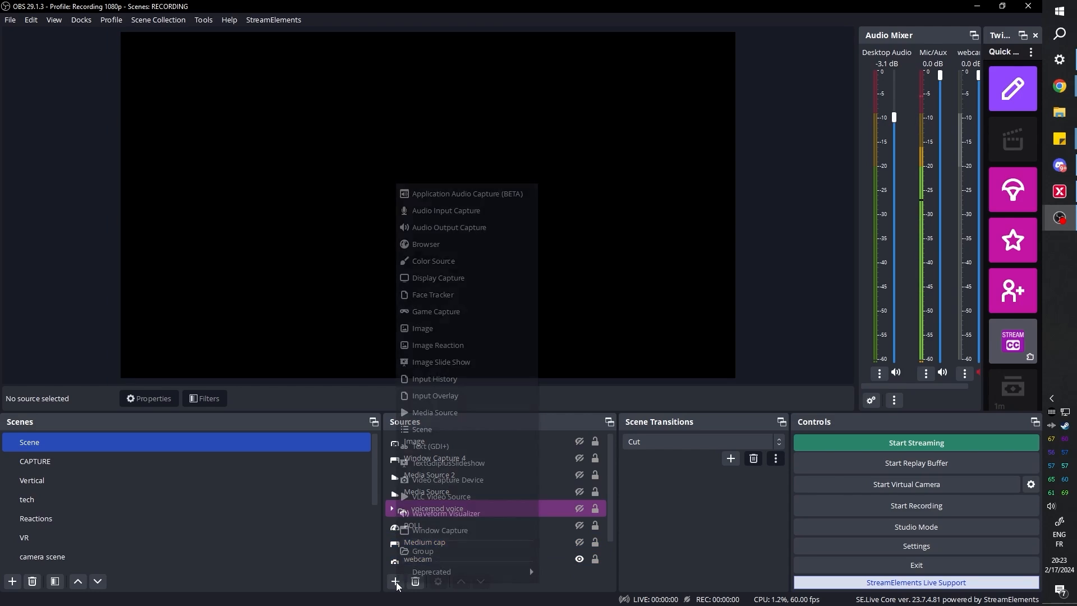
pyautogui.click(443, 245)
pyautogui.press('Return')
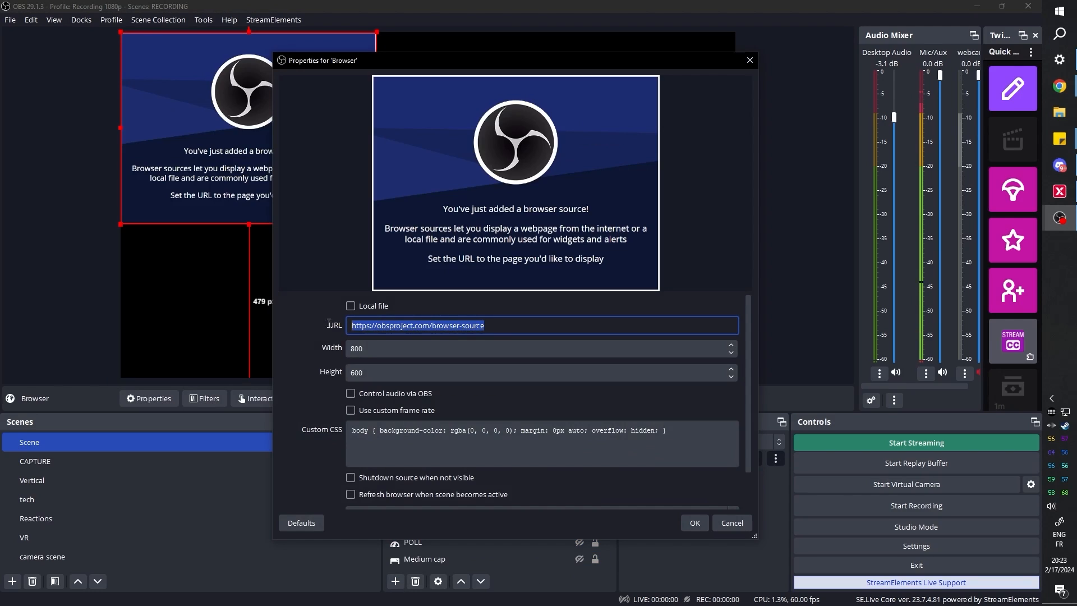
pyautogui.moveTo(393, 349); pyautogui.dragTo(336, 349)
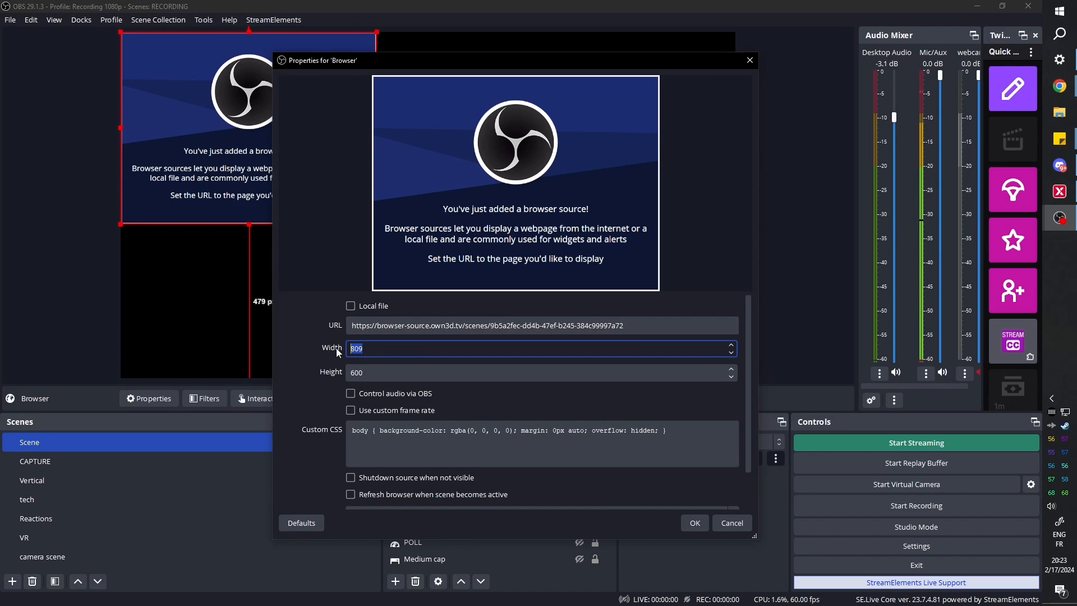
pyautogui.write('1920')
pyautogui.press('Tab')
pyautogui.write('1080')
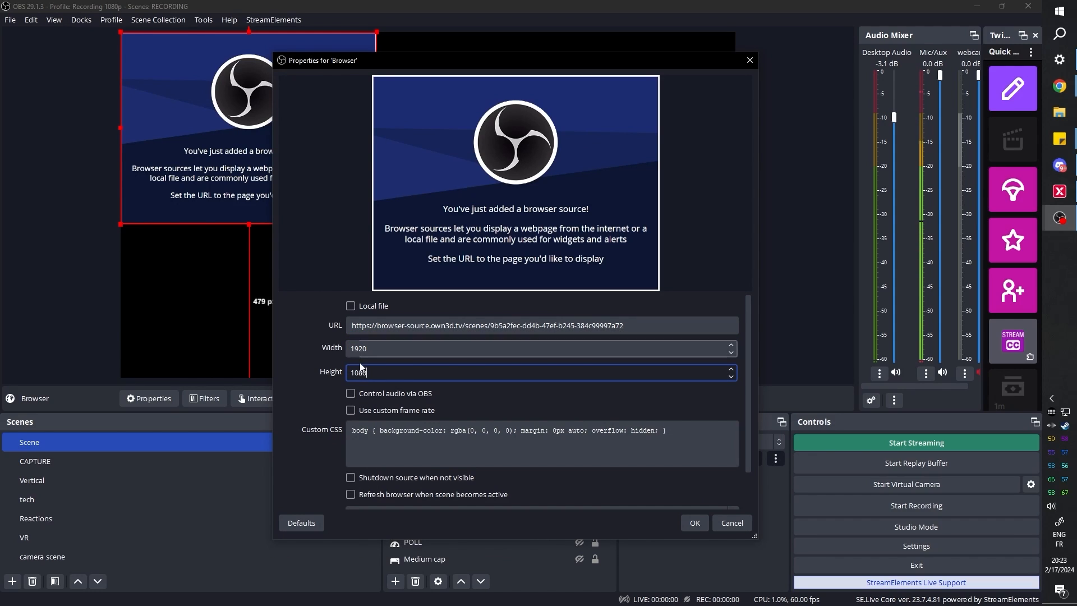
pyautogui.click(696, 523)
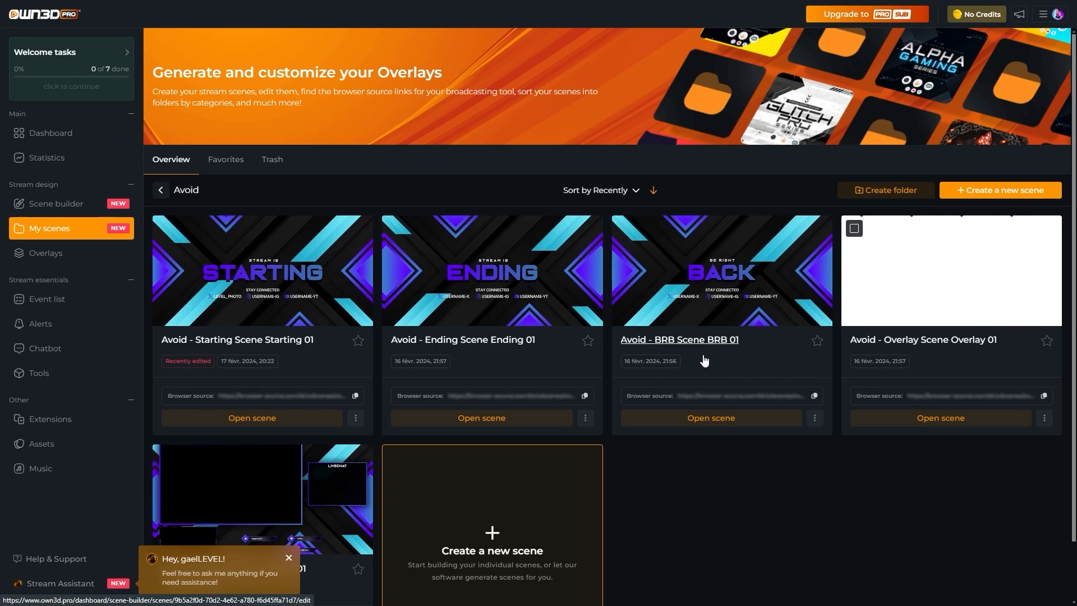
pyautogui.scroll(-1, 413, 413)
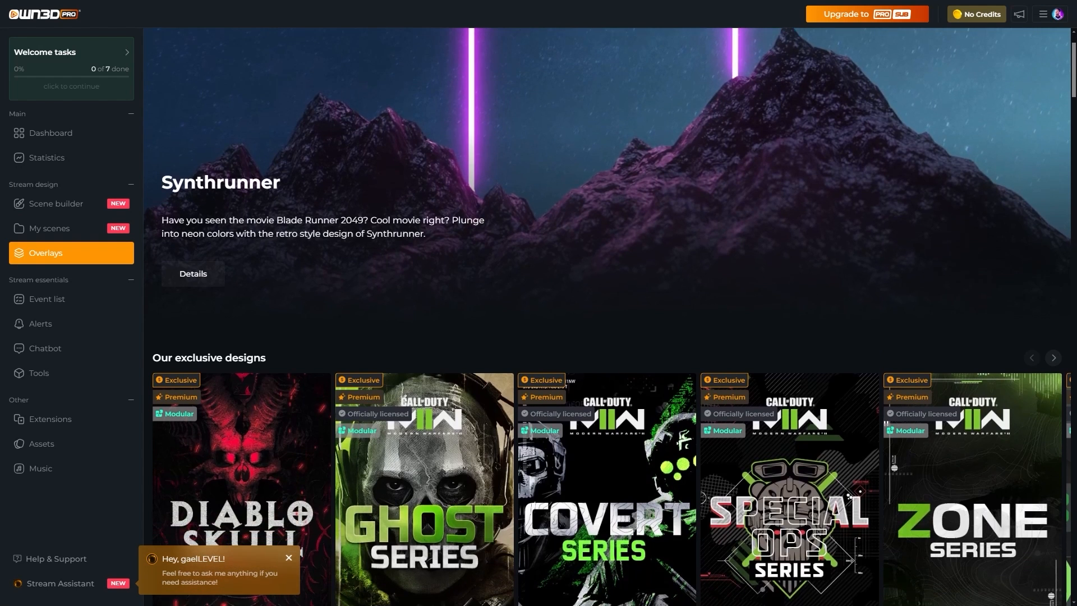
# Scroll through the exclusive, featured, just added and most popular overlay rows.
pyautogui.scroll(-3, 608, 317)
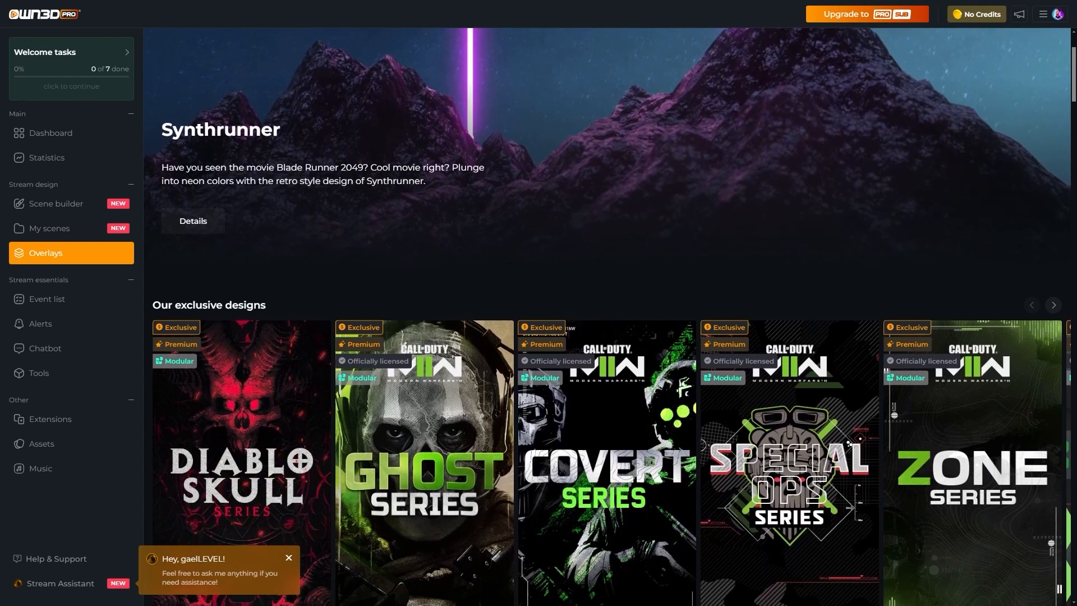
pyautogui.scroll(-4, 608, 317)
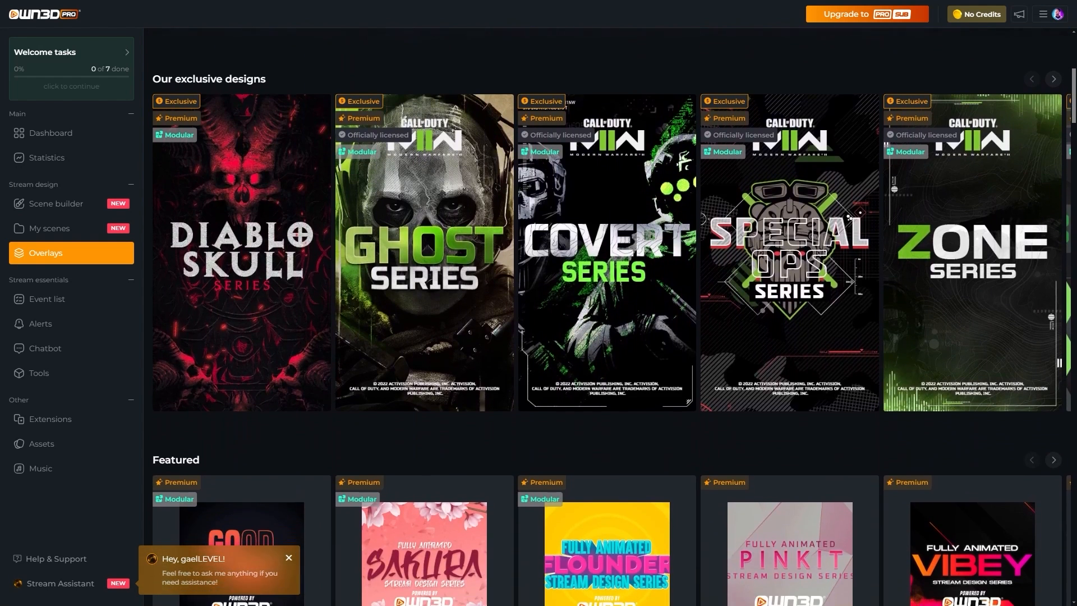
pyautogui.scroll(-4, 607, 316)
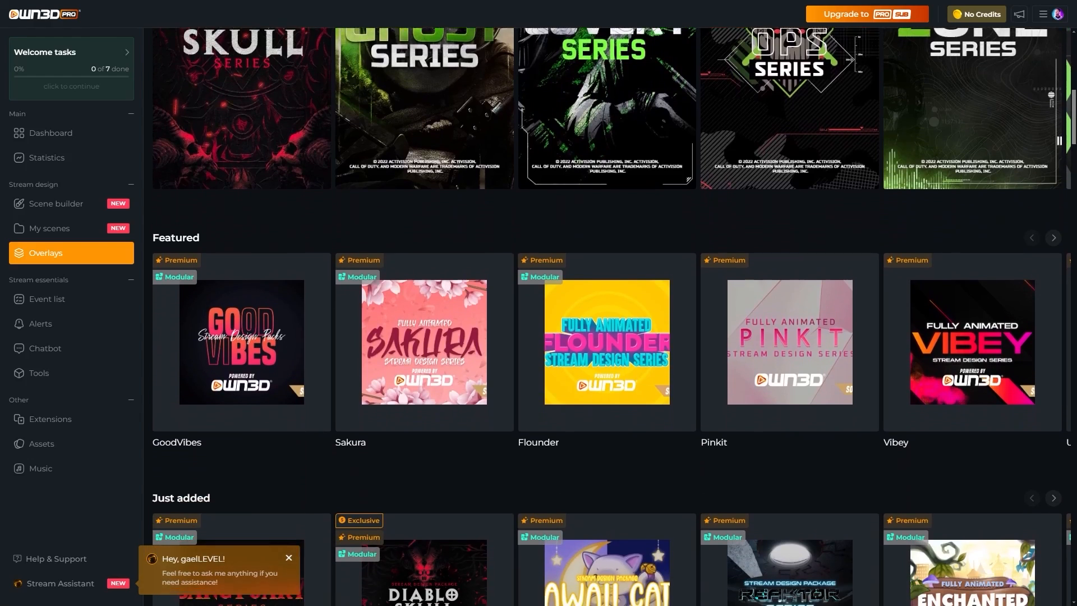
pyautogui.scroll(-4, 608, 316)
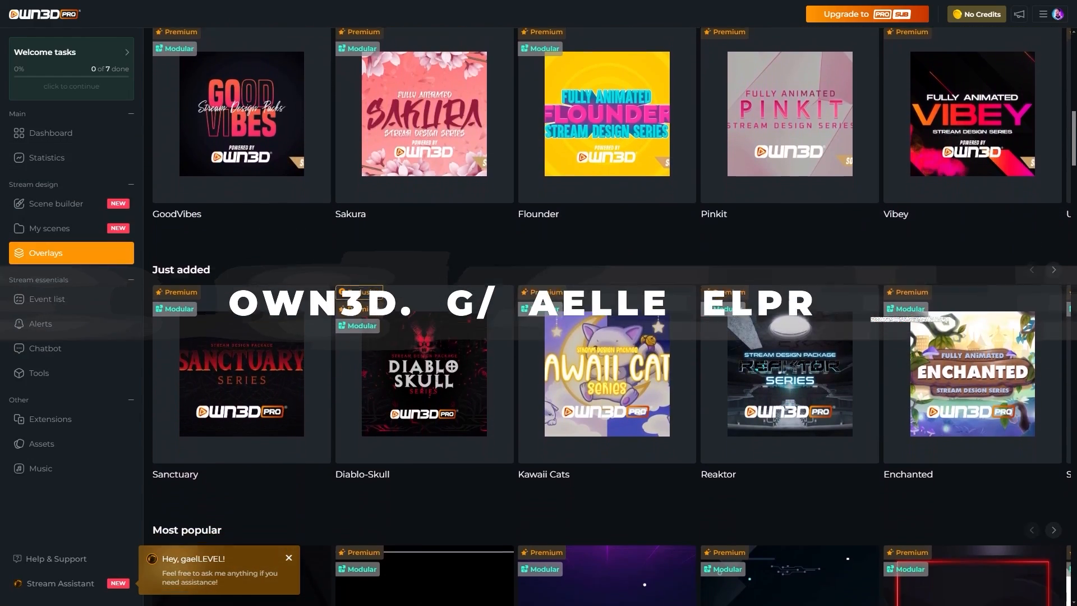
pyautogui.scroll(-5, 608, 317)
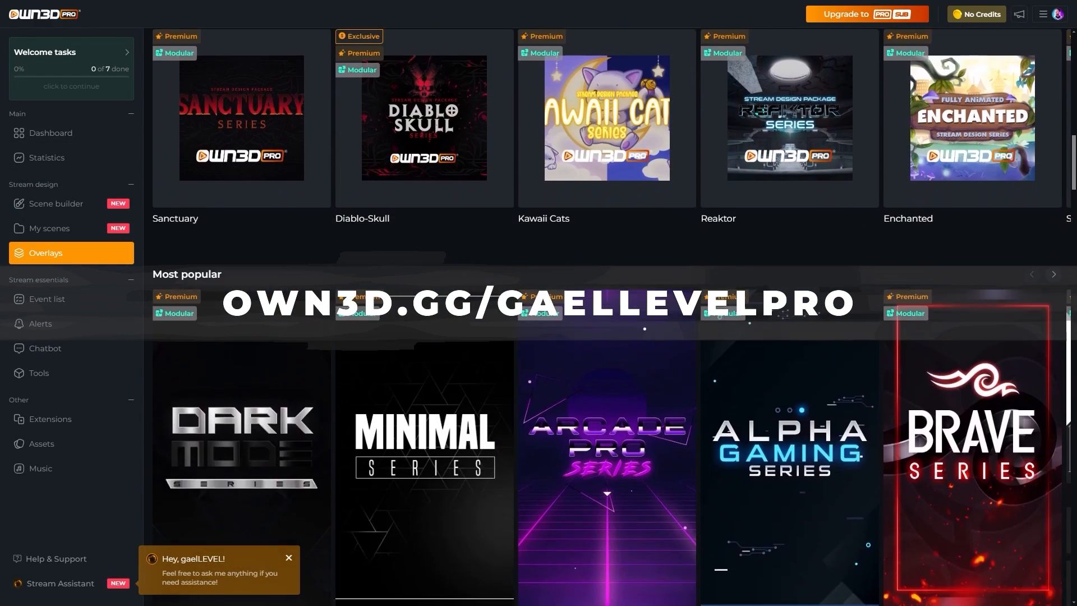
pyautogui.scroll(-3, 608, 316)
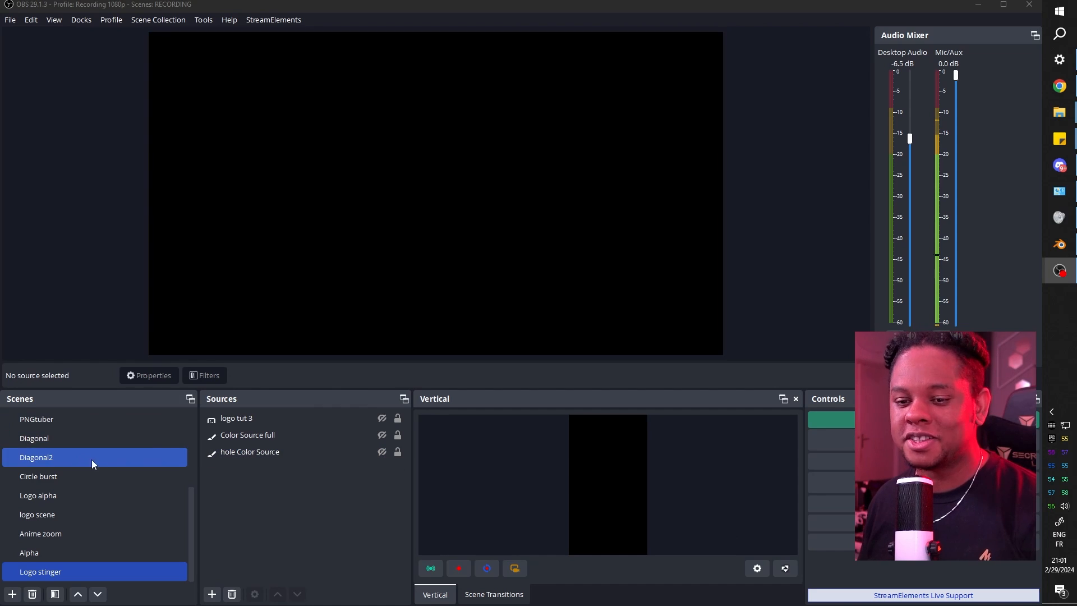
# Add a new scene with its default name and create a colour source named backback.
pyautogui.click(13, 595)
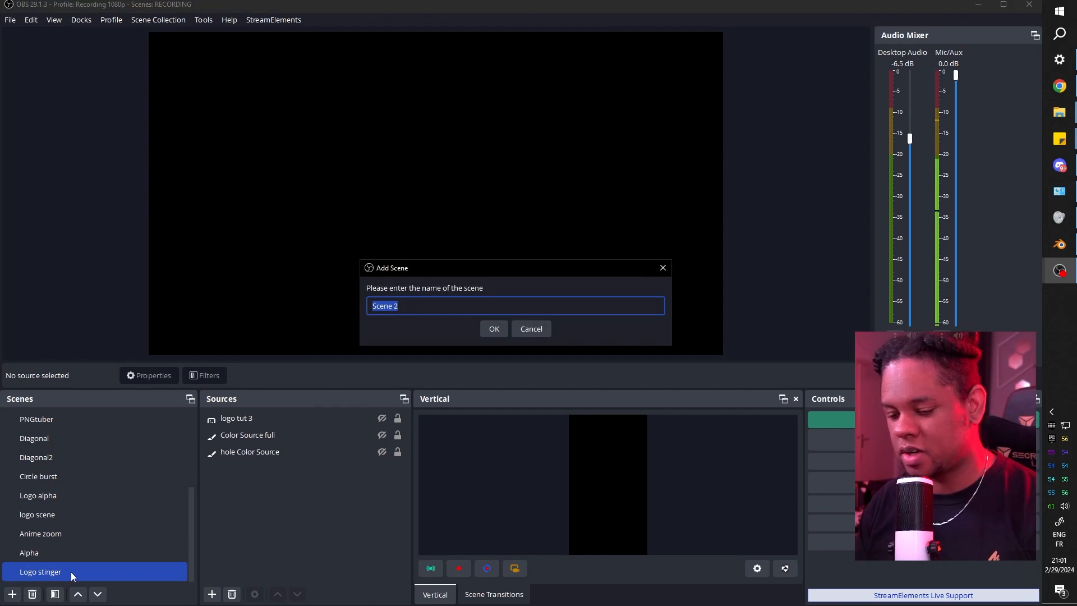
pyautogui.press('Return')
pyautogui.click(212, 595)
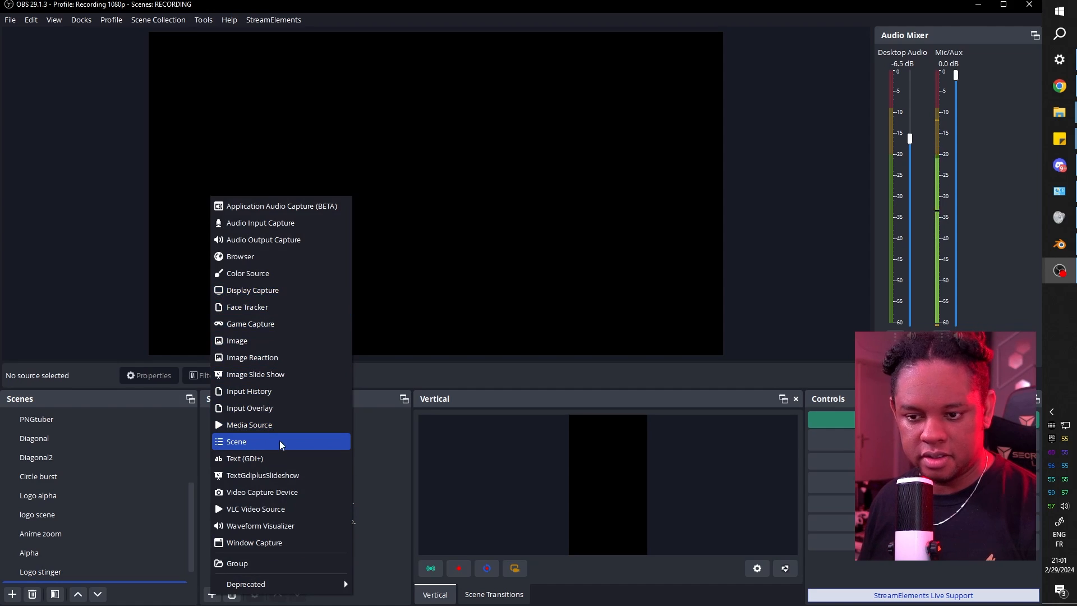
pyautogui.click(273, 275)
pyautogui.write('backback')
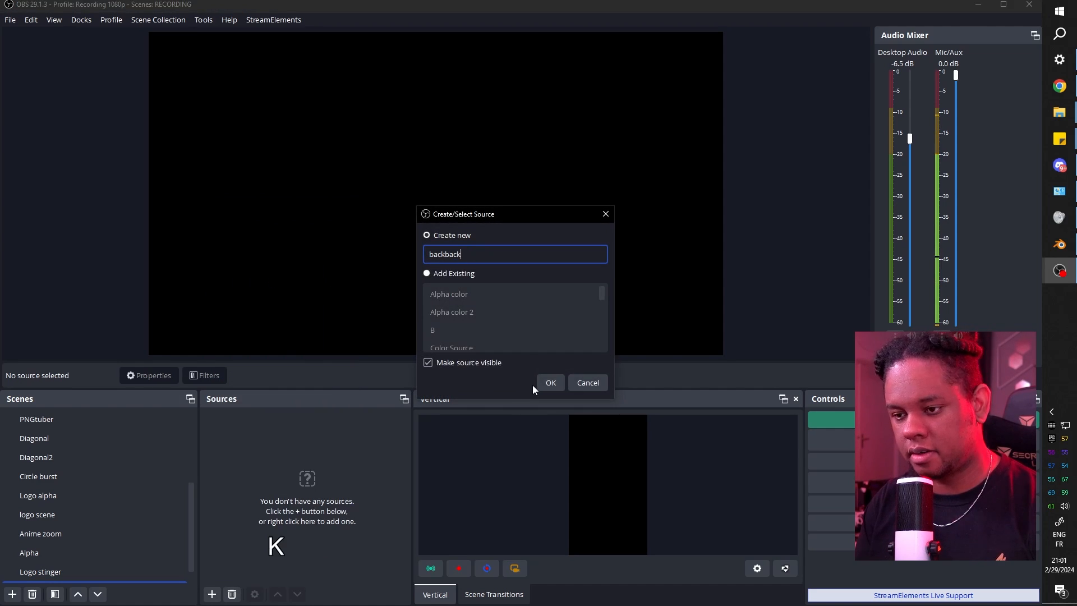
pyautogui.press('Return')
# Set backback's colour to dark navy #191843 and close its properties.
pyautogui.click(612, 313)
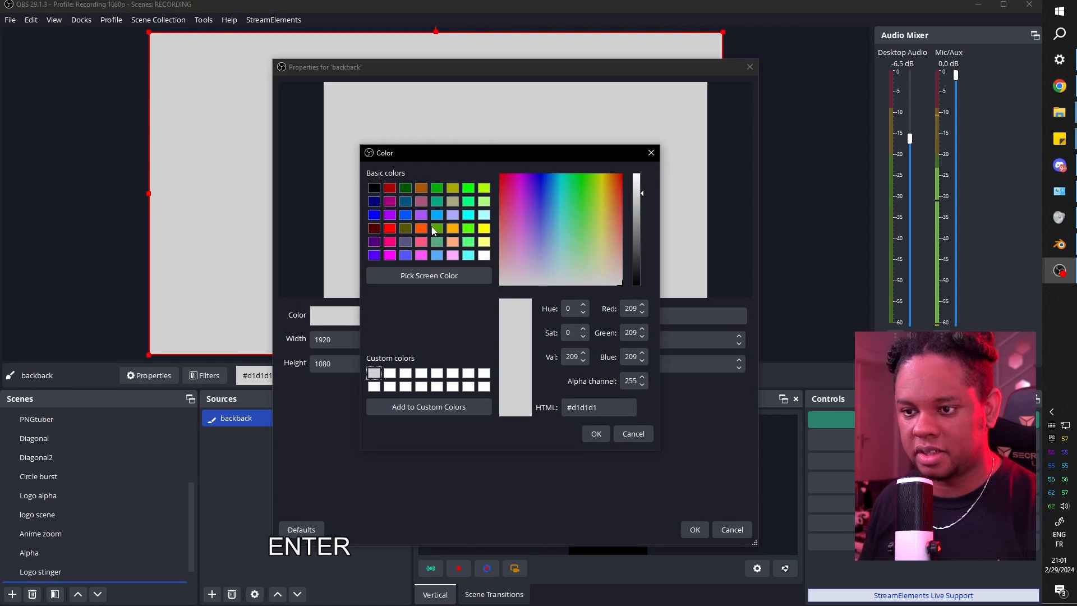
pyautogui.click(637, 272)
pyautogui.click(541, 221)
pyautogui.moveTo(540, 221)
pyautogui.mouseDown()
pyautogui.moveTo(540, 208)
pyautogui.moveTo(540, 217)
pyautogui.mouseUp()
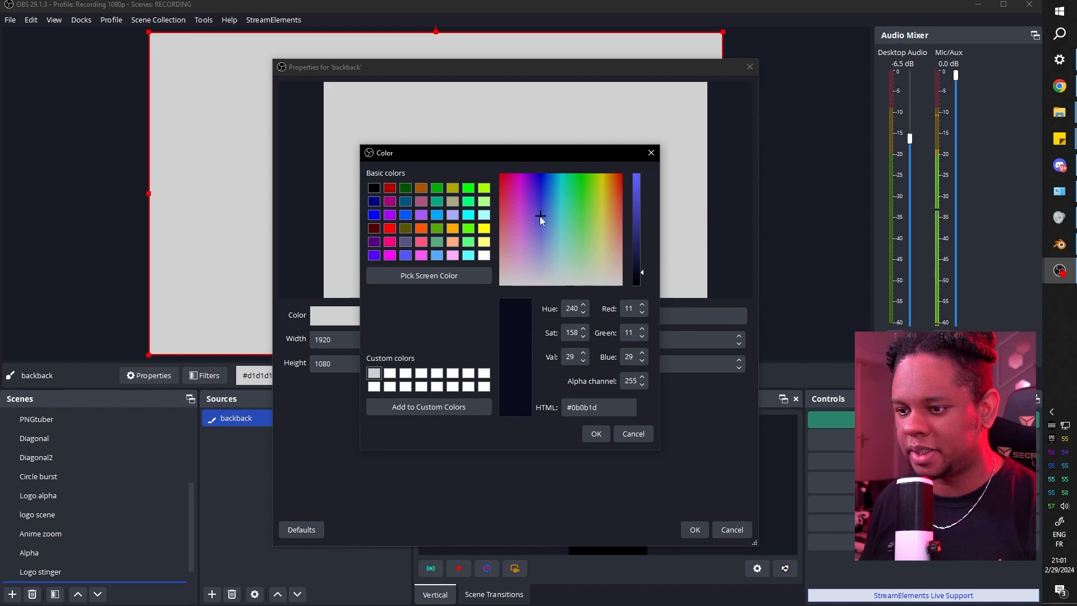
pyautogui.click(596, 434)
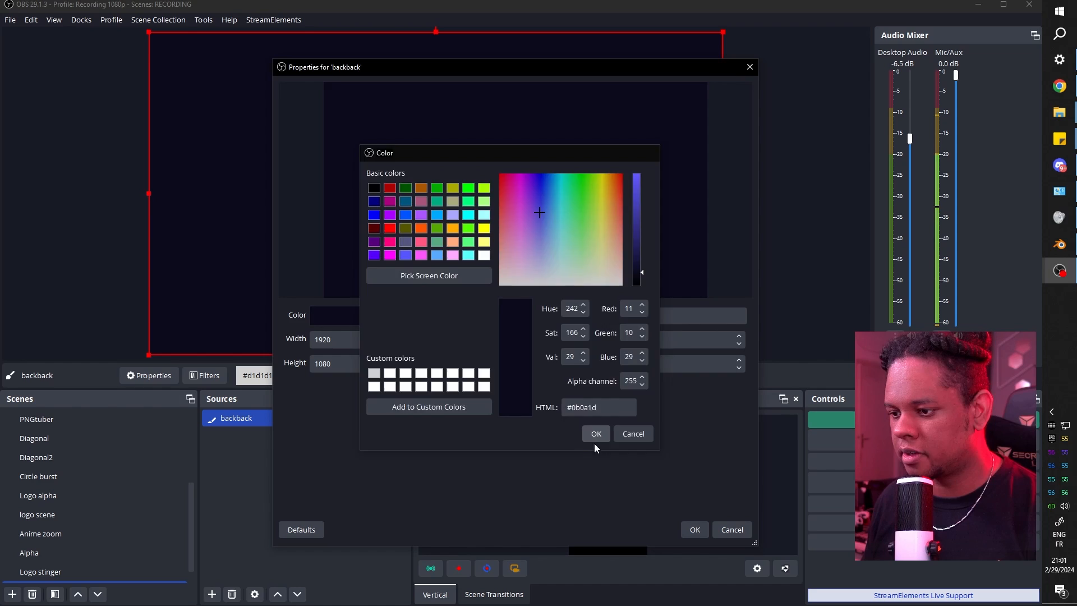
pyautogui.click(575, 316)
pyautogui.click(595, 432)
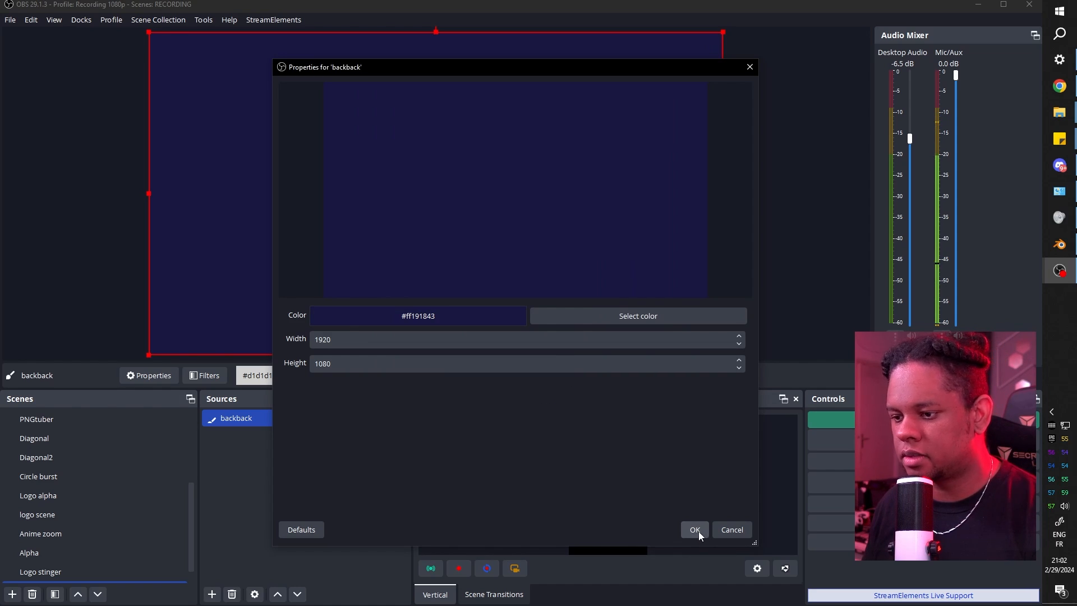
pyautogui.click(696, 530)
pyautogui.click(211, 594)
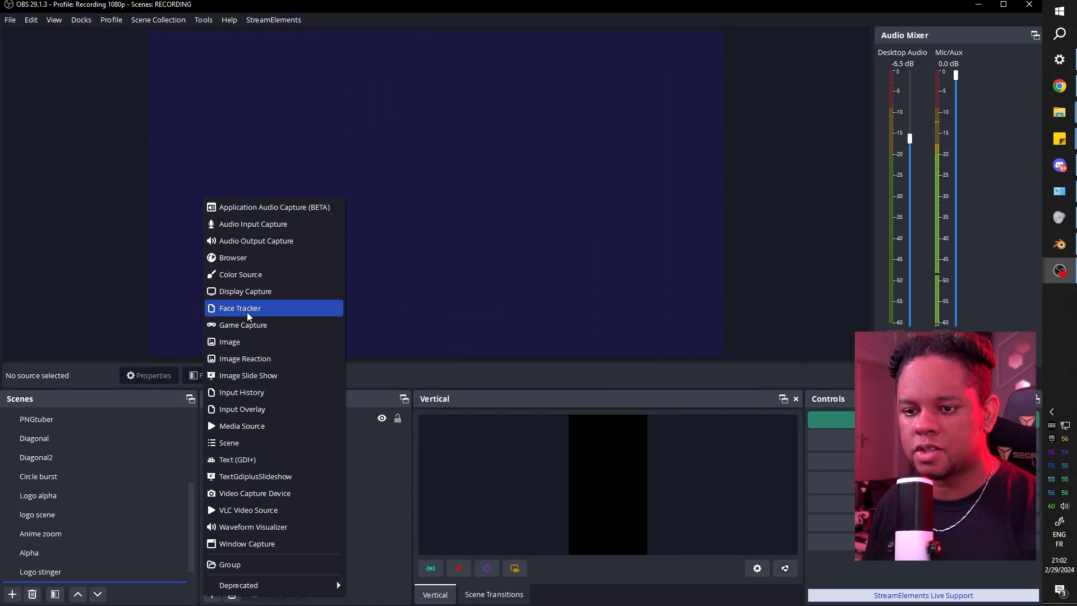
# Create a colour source named frame with width and height 500.
pyautogui.click(259, 275)
pyautogui.write('frame')
pyautogui.press('Return')
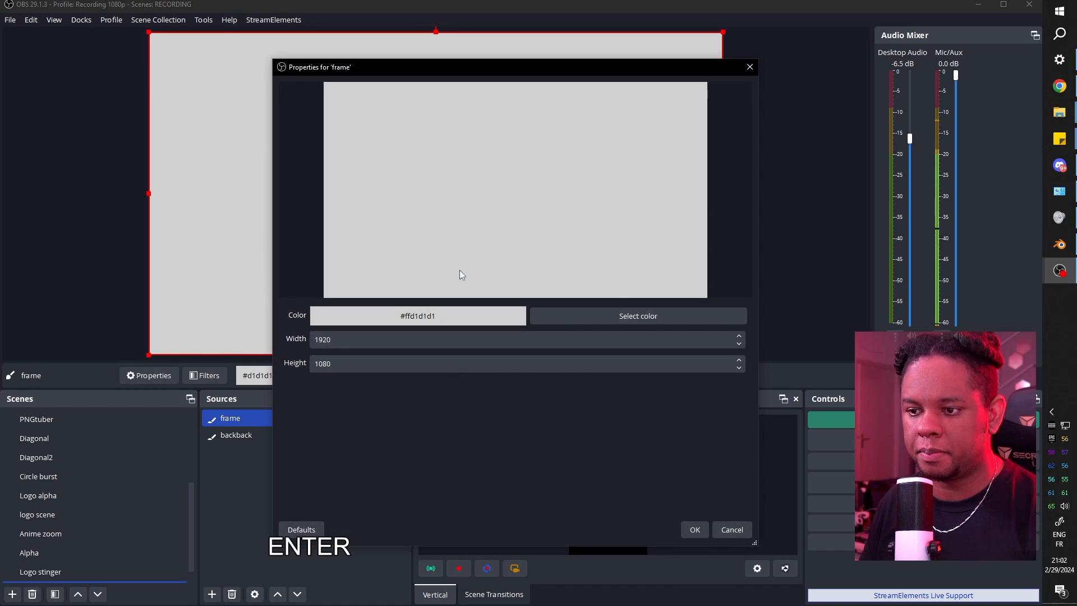
pyautogui.doubleClick(404, 346)
pyautogui.write('500')
pyautogui.press('Tab')
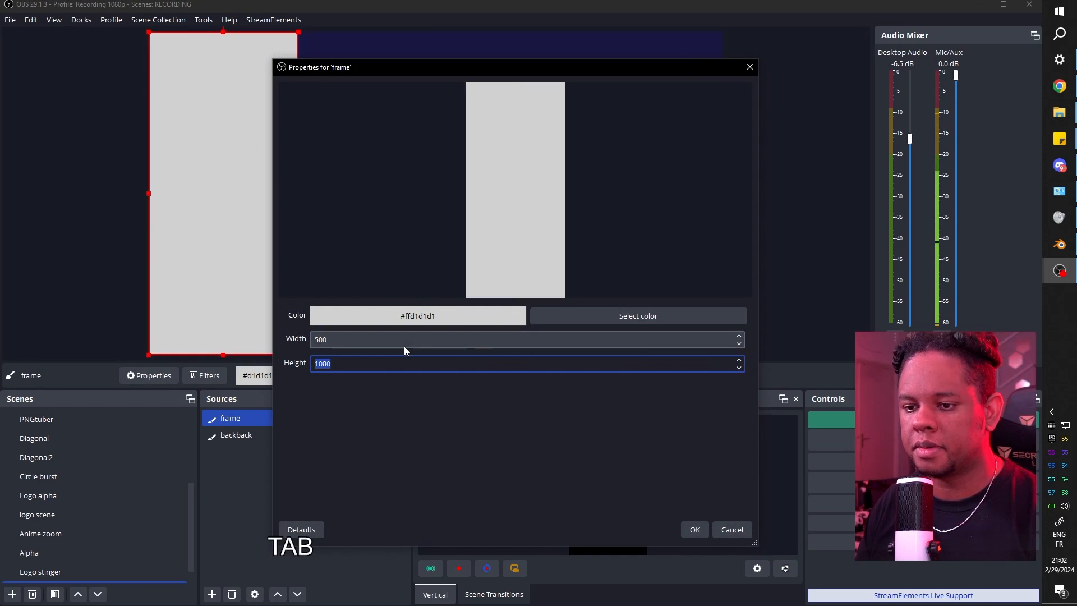
pyautogui.write('50')
pyautogui.write('0')
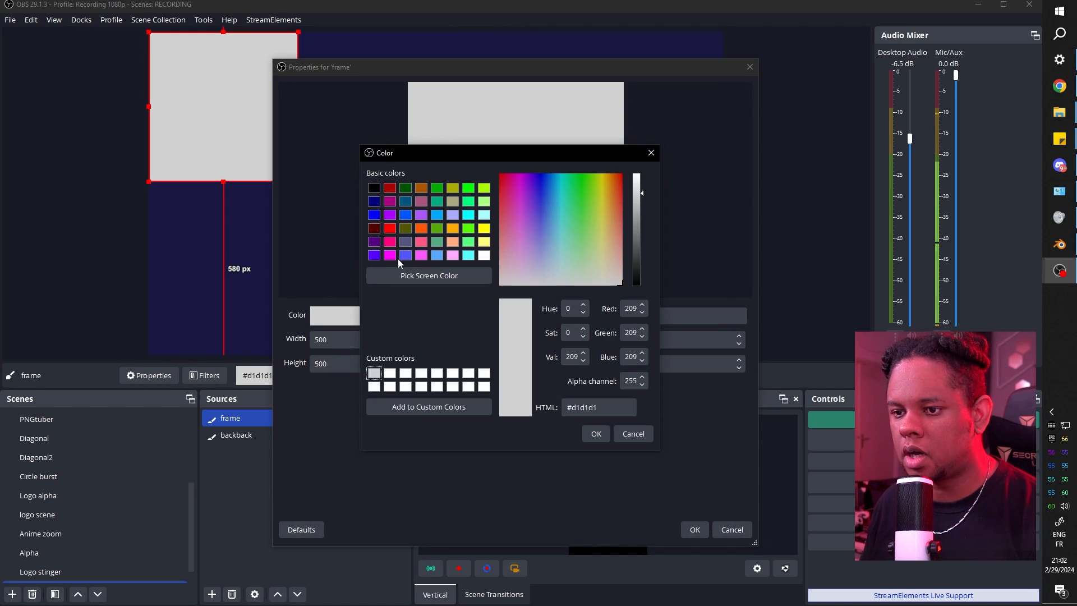
# Colour the frame violet #5500ff, apply it, and leave only frame selected.
pyautogui.click(376, 257)
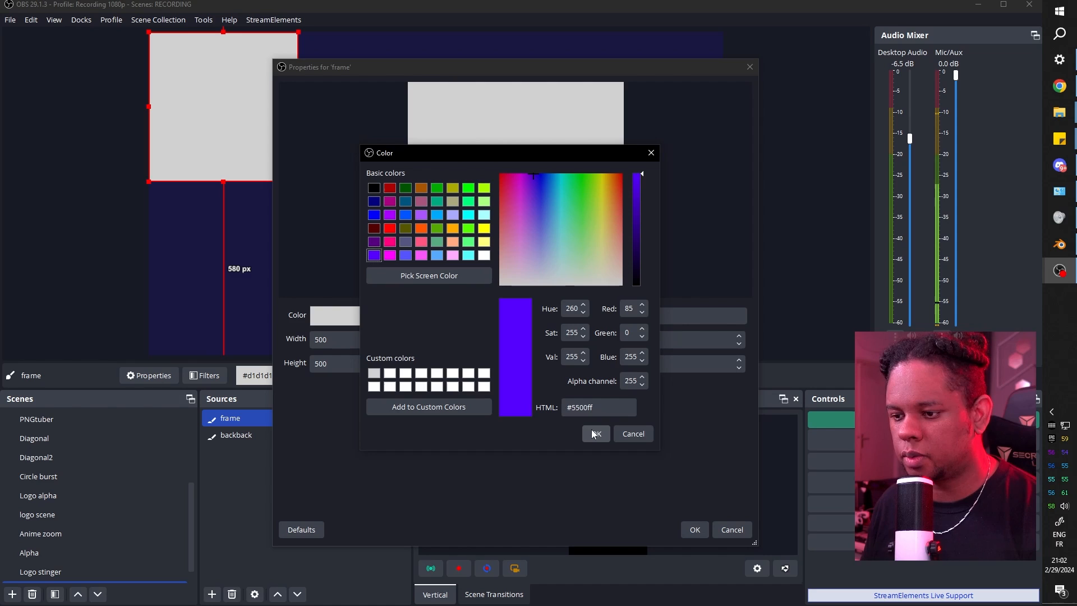
pyautogui.click(594, 434)
pyautogui.press('Return')
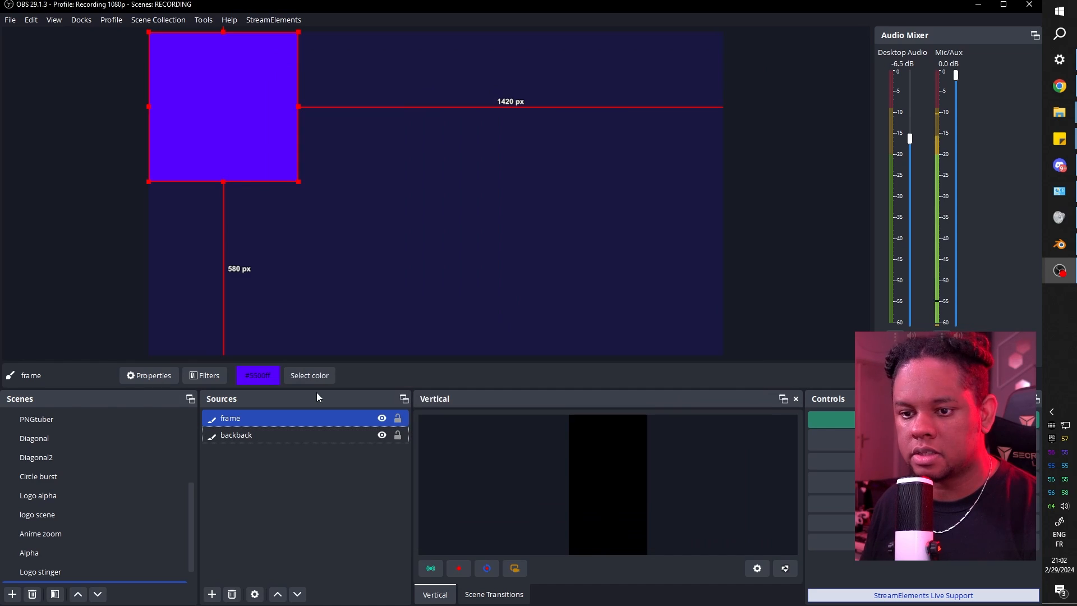
pyautogui.keyDown('ctrl'); pyautogui.click(221, 433); pyautogui.keyUp('ctrl')
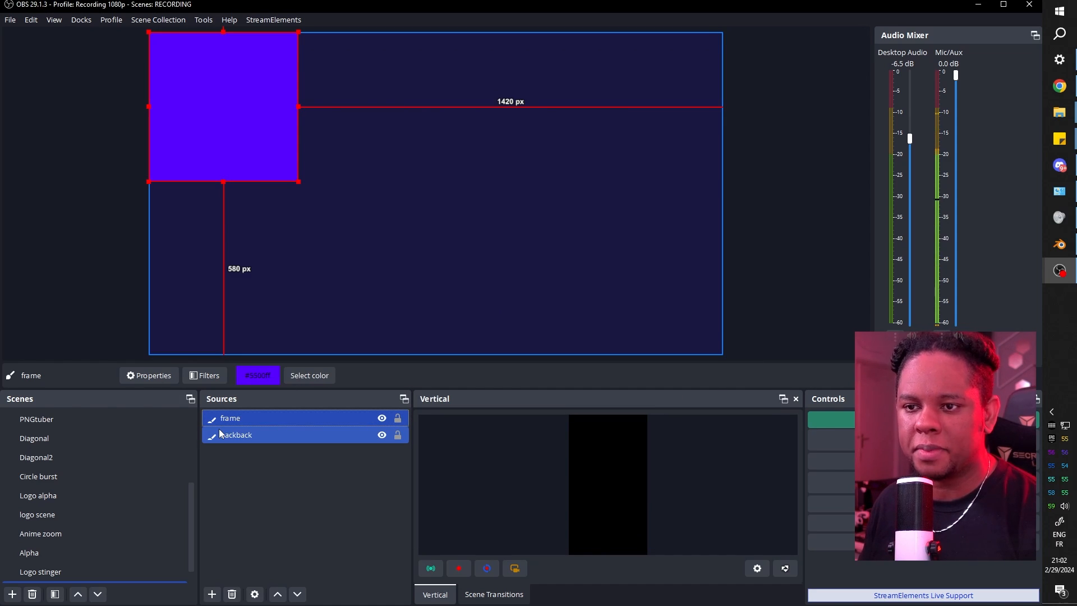
pyautogui.keyDown('ctrl'); pyautogui.click(219, 432); pyautogui.keyUp('ctrl')
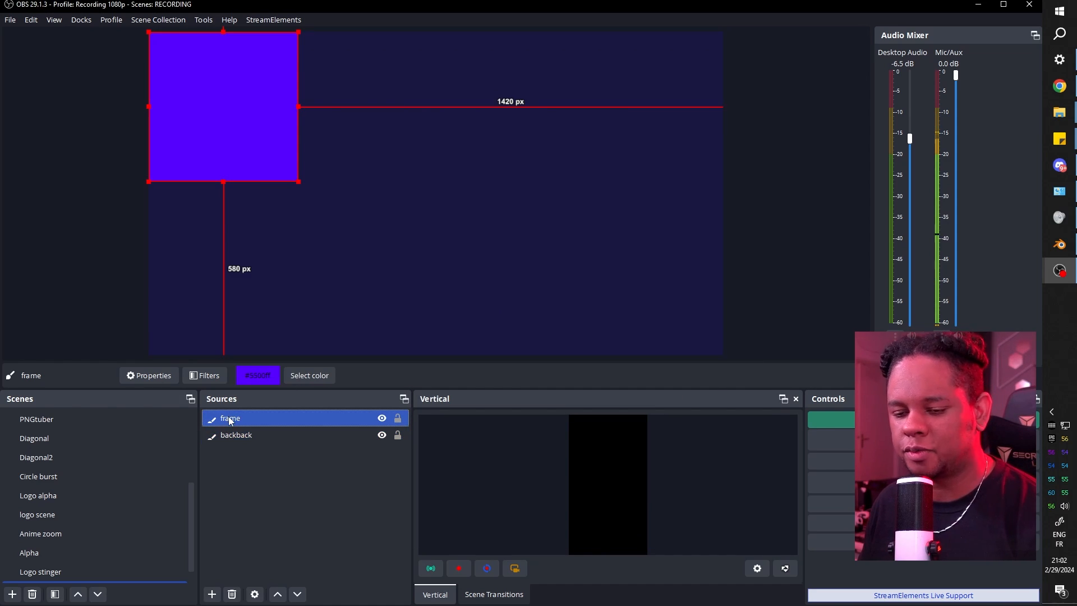
# Add a User-defined shader filter to frame, set to load its shader from a file.
pyautogui.rightClick(231, 421)
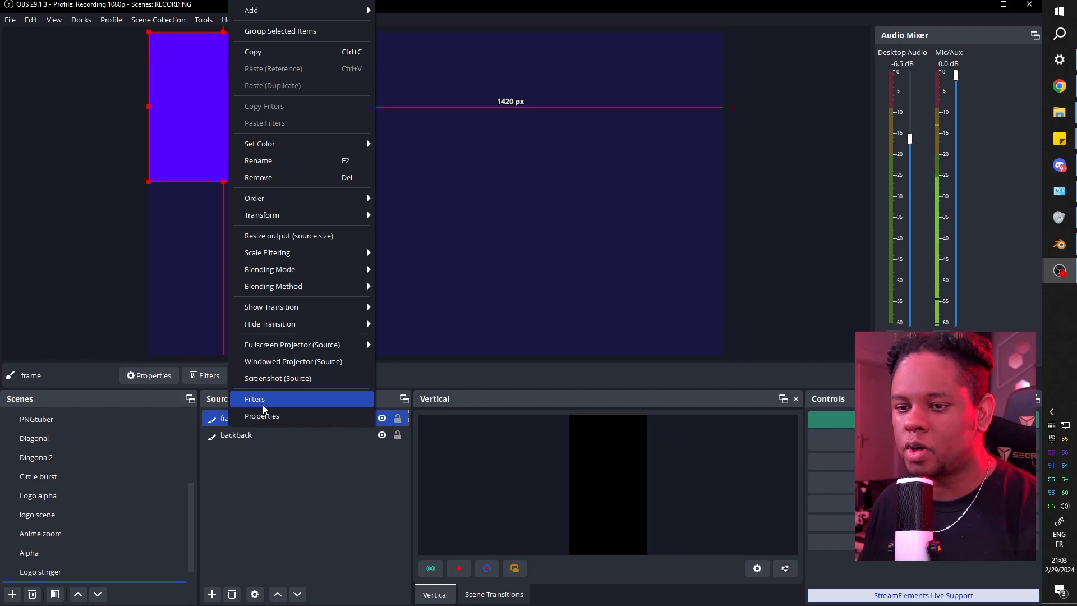
pyautogui.click(262, 405)
pyautogui.click(290, 497)
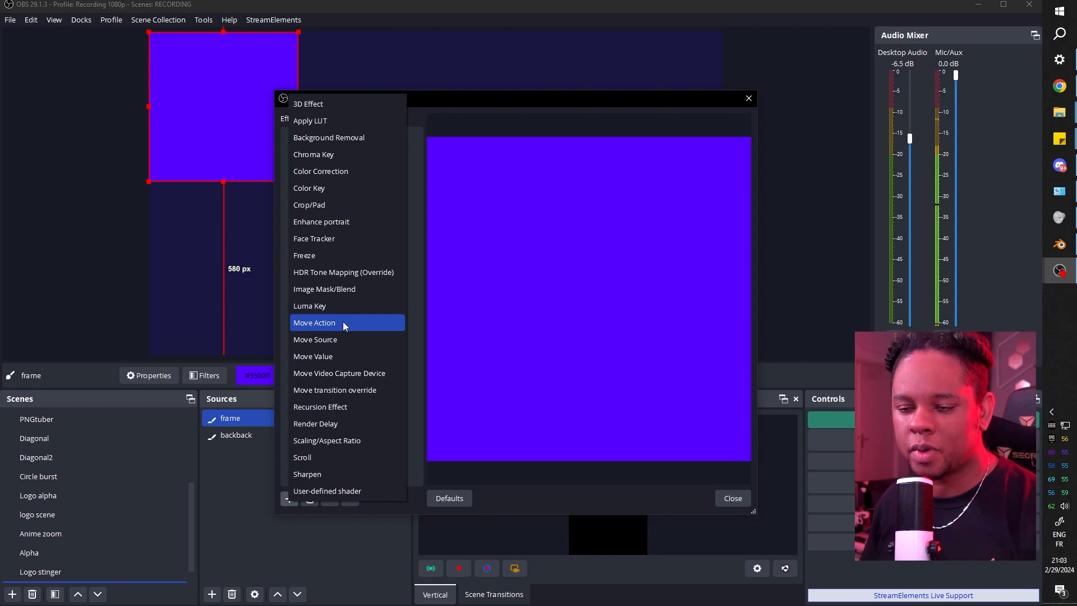
pyautogui.click(327, 491)
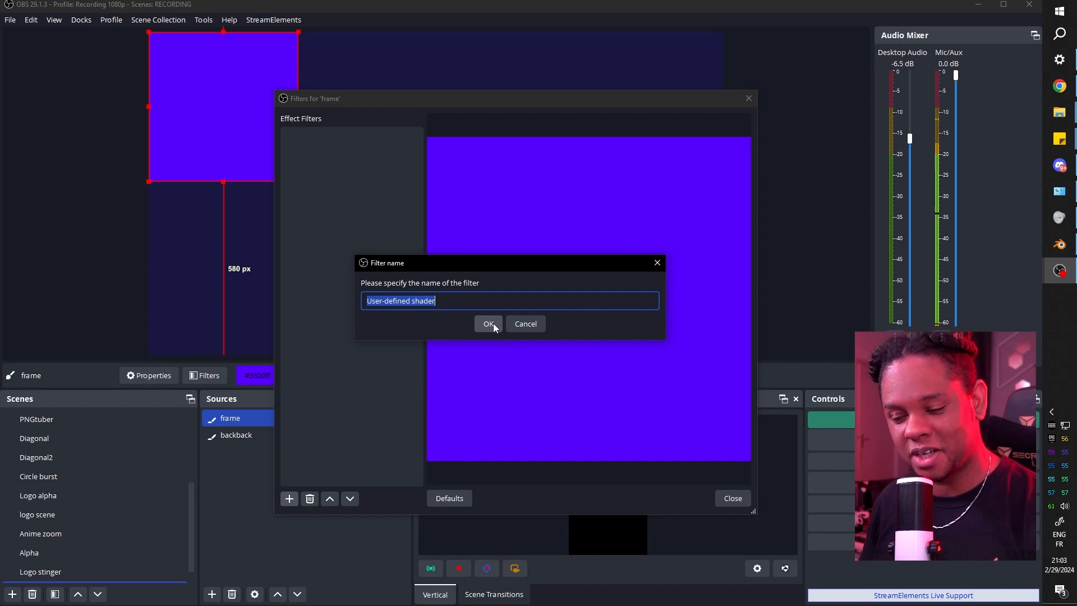
pyautogui.click(488, 324)
pyautogui.scroll(-1, 506, 356)
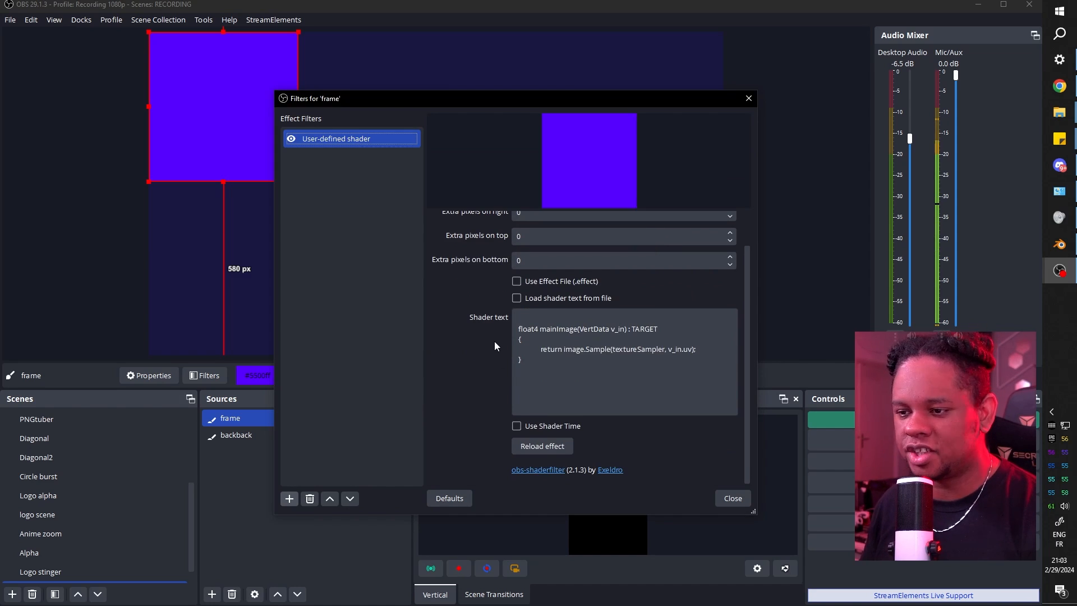
pyautogui.click(518, 298)
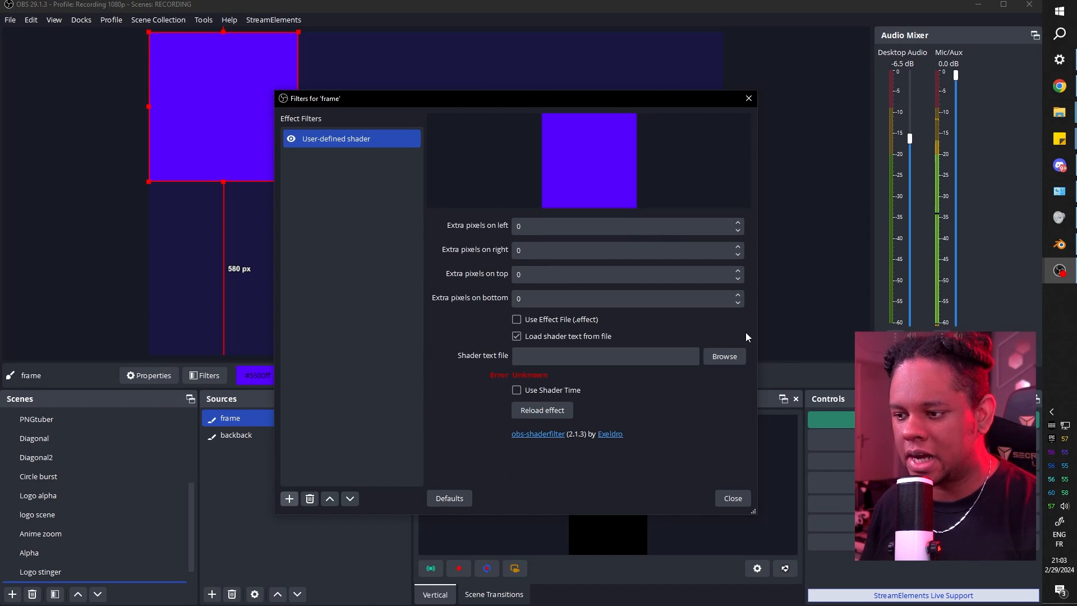
# Load rounded_rect.shader, raise the corner radius to 70, and centre the frame with Ctrl+D.
pyautogui.click(725, 357)
pyautogui.press('r')
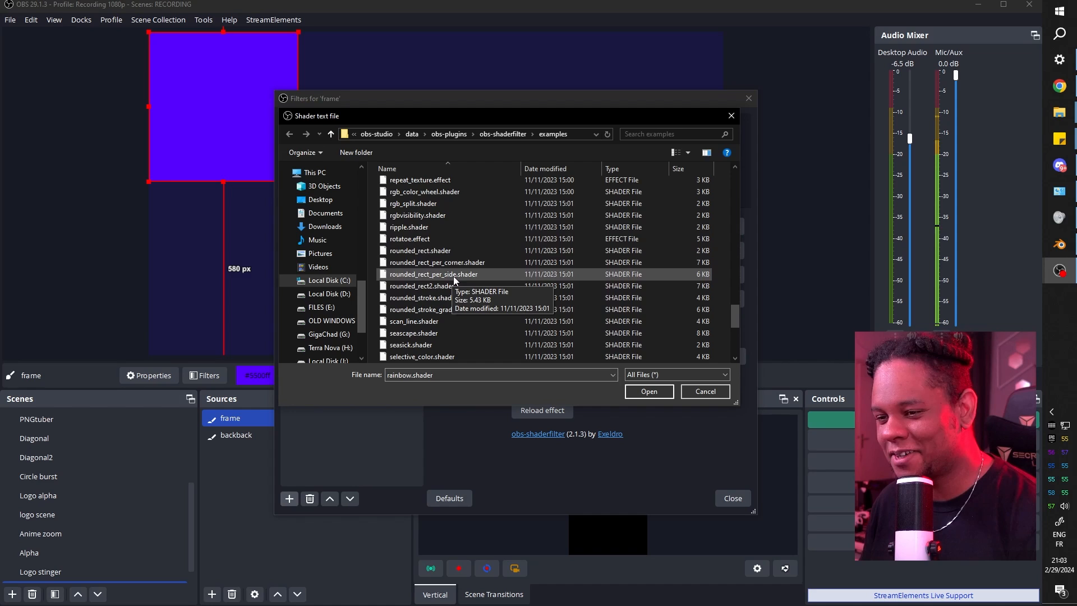
pyautogui.doubleClick(452, 251)
pyautogui.scroll(-1, 447, 383)
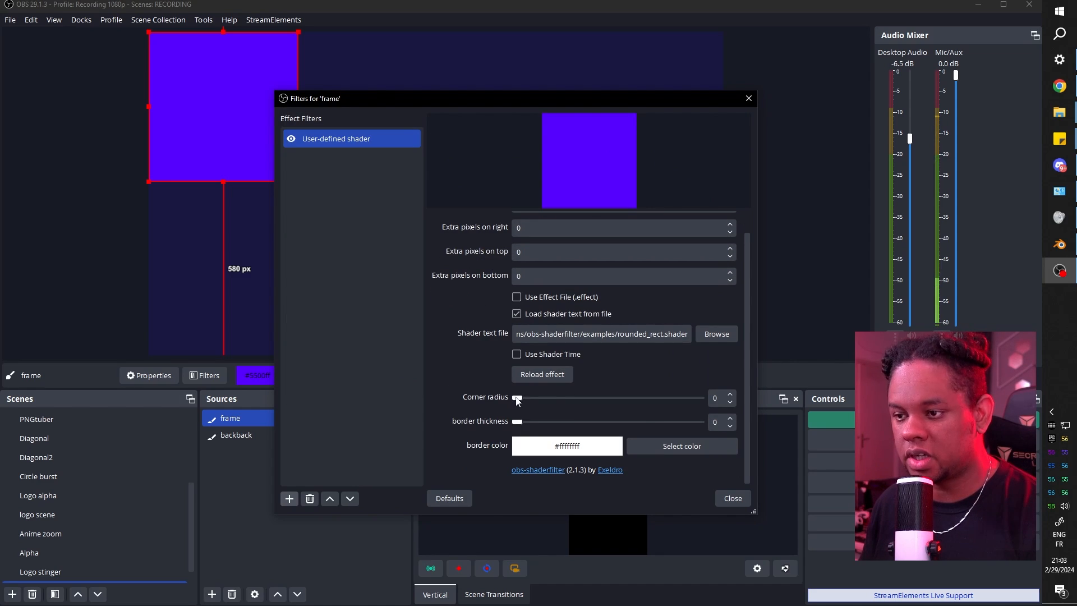
pyautogui.moveTo(516, 398); pyautogui.dragTo(586, 400)
pyautogui.click(733, 498)
pyautogui.hotkey('ctrl', 'd')
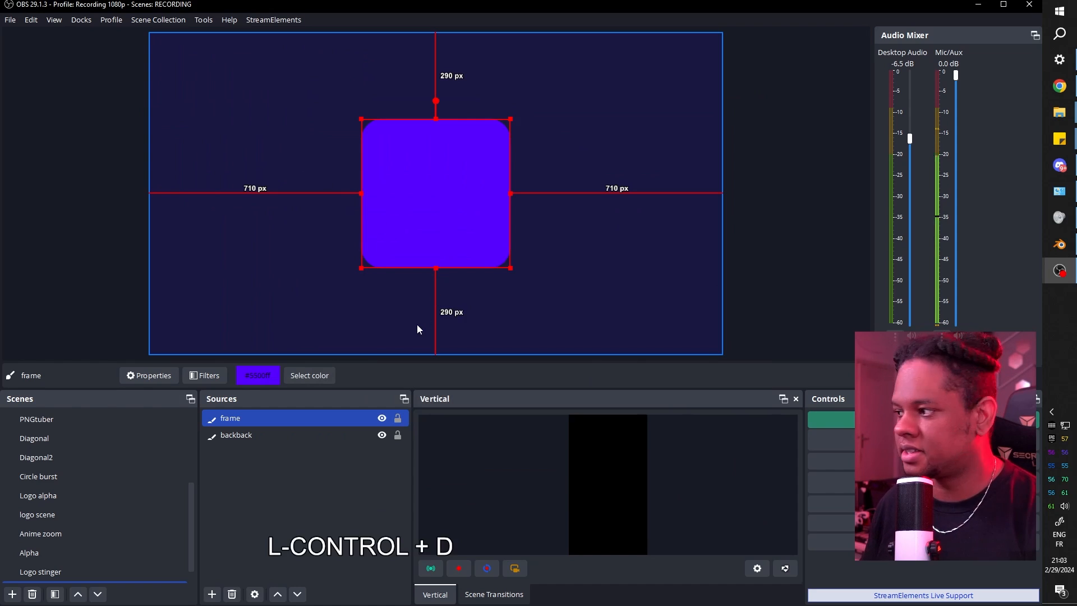
# Add a Text (GDI+) source named example data using Montserrat Bold.
pyautogui.click(257, 433)
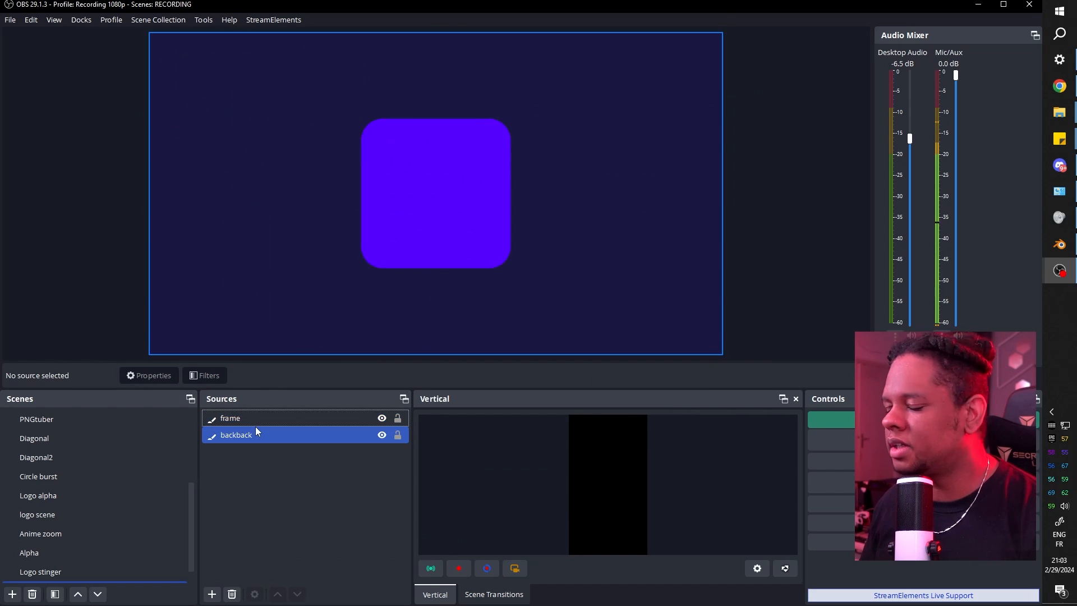
pyautogui.click(212, 594)
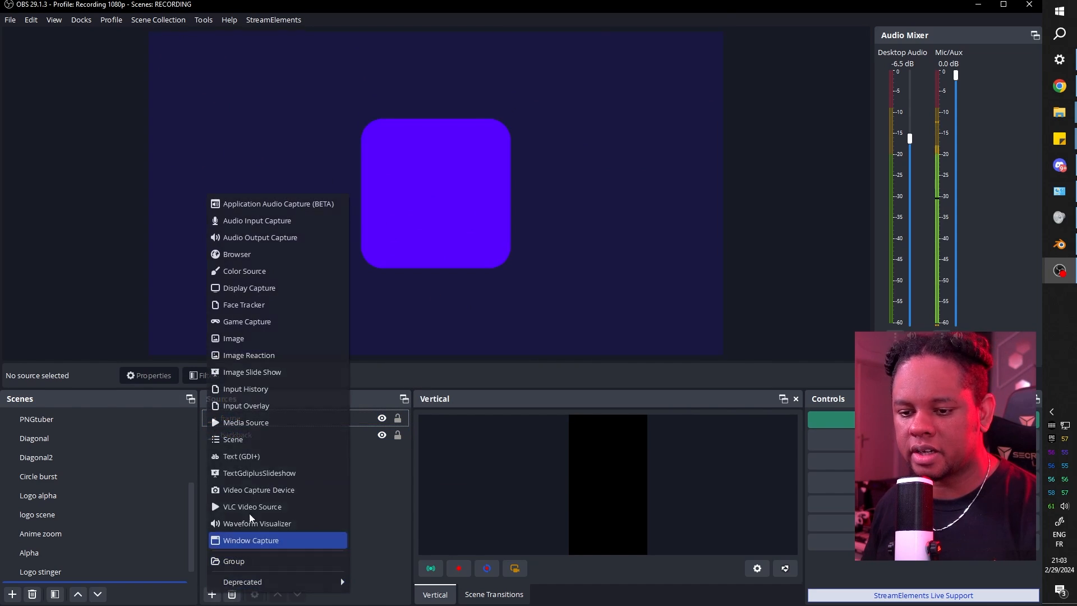
pyautogui.click(261, 455)
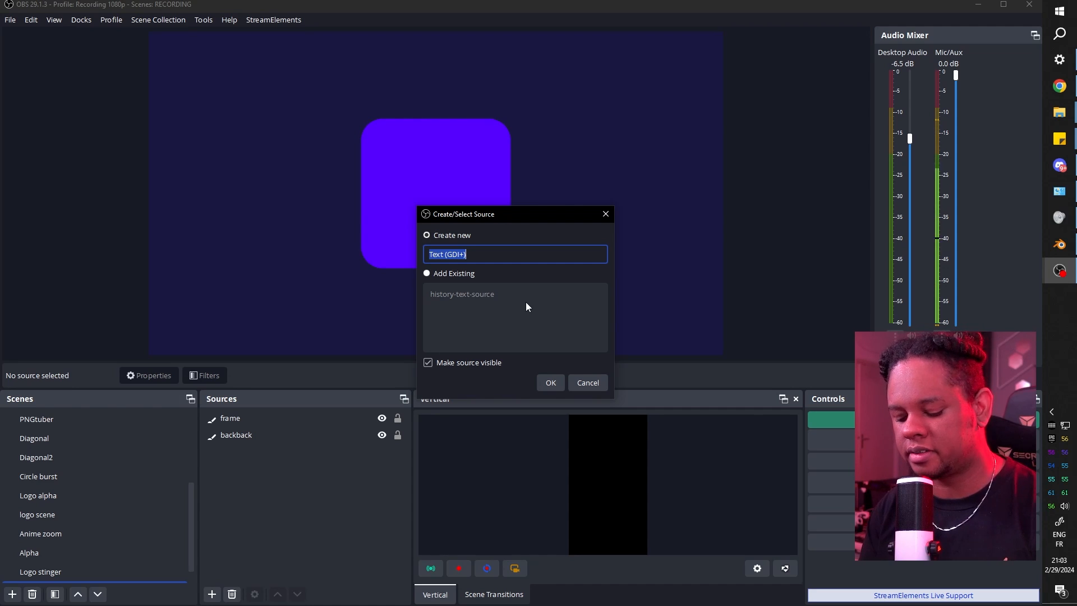
pyautogui.write('example data')
pyautogui.press('Return')
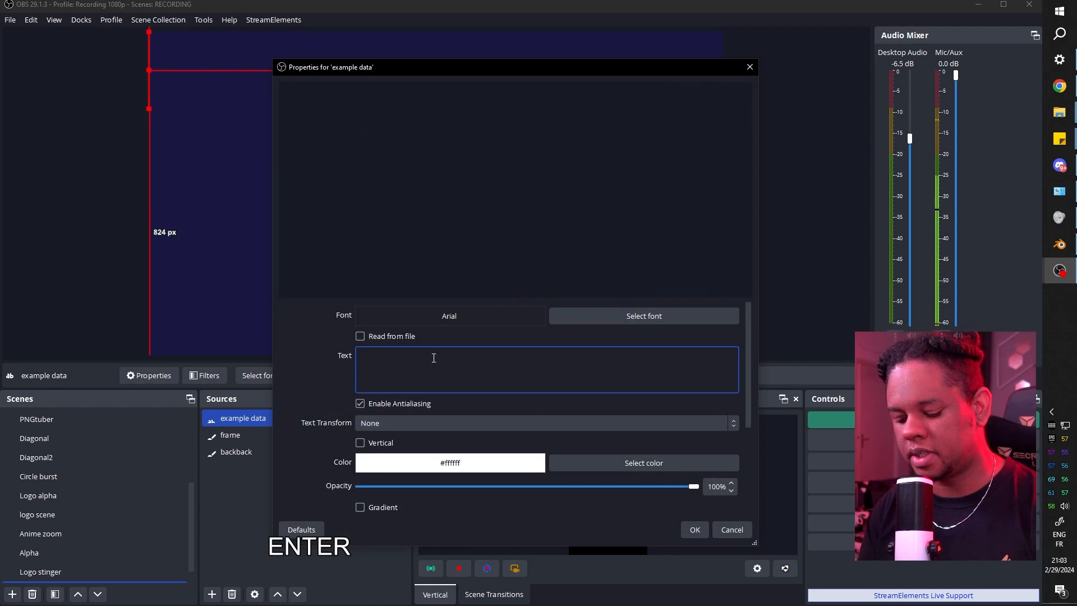
pyautogui.hotkey('ctrl', 'a')
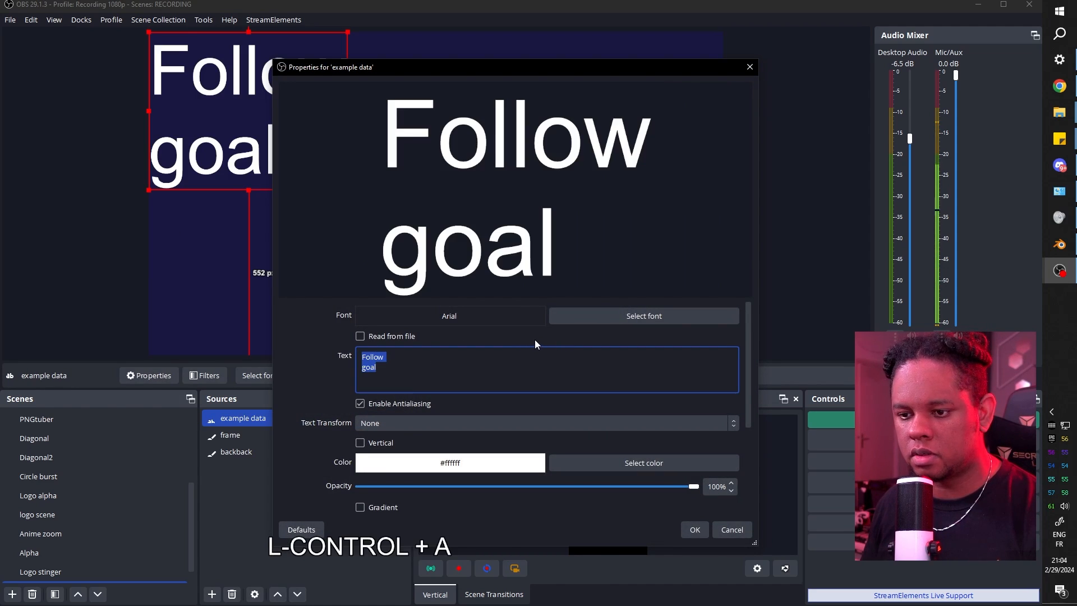
pyautogui.click(634, 316)
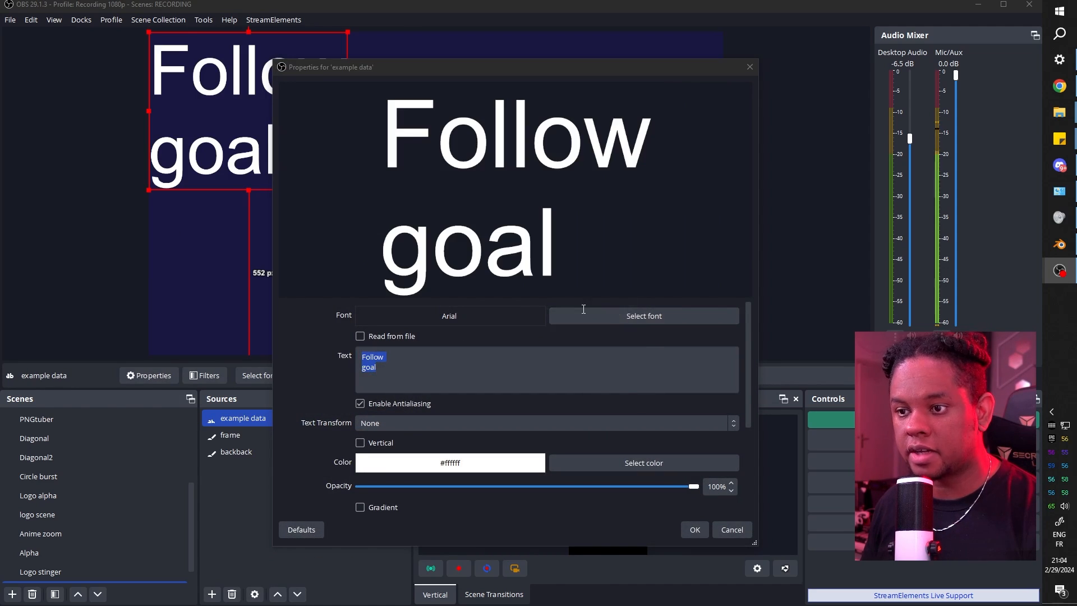
pyautogui.write('Montserrat')
pyautogui.press('Tab')
pyautogui.write('Bold')
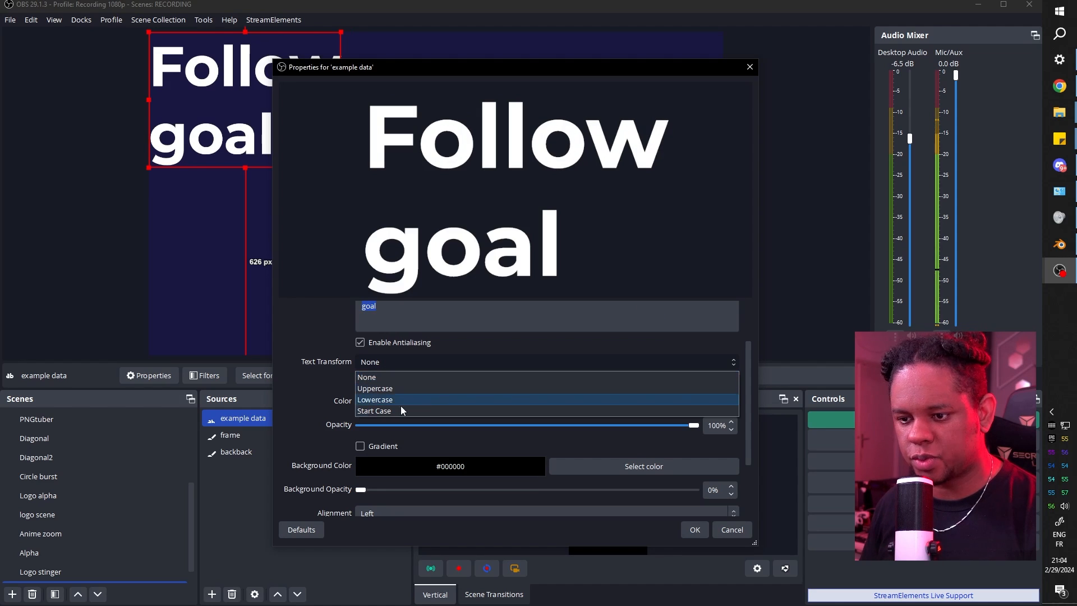
# Make the text uppercase, centre-aligned with a gradient, then centre and shrink it into the box.
pyautogui.click(367, 386)
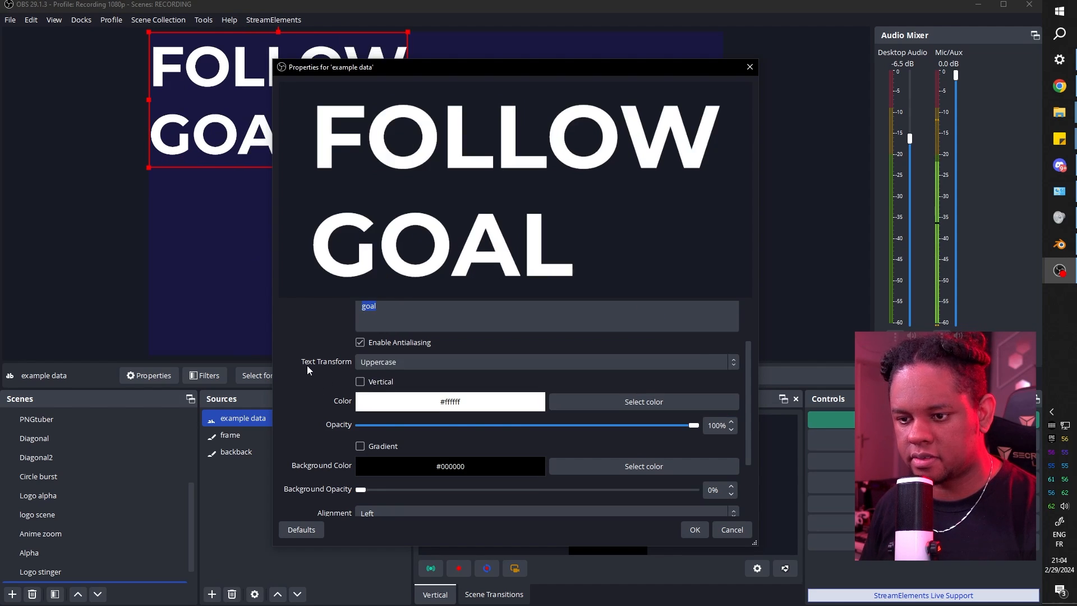
pyautogui.scroll(-3, 308, 365)
pyautogui.click(404, 428)
pyautogui.click(406, 455)
pyautogui.scroll(2, 317, 407)
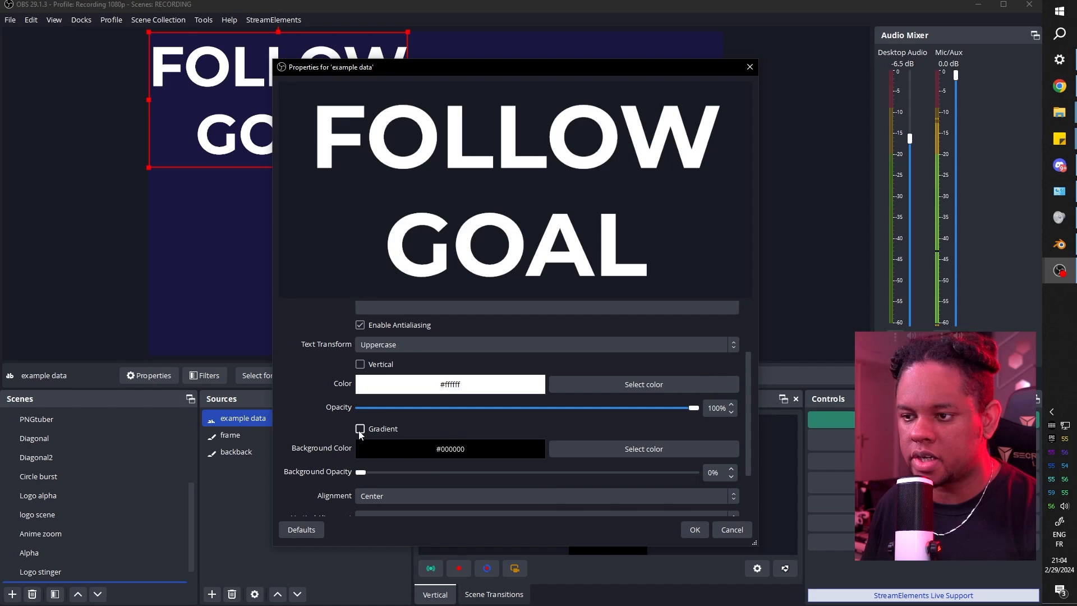
pyautogui.click(360, 429)
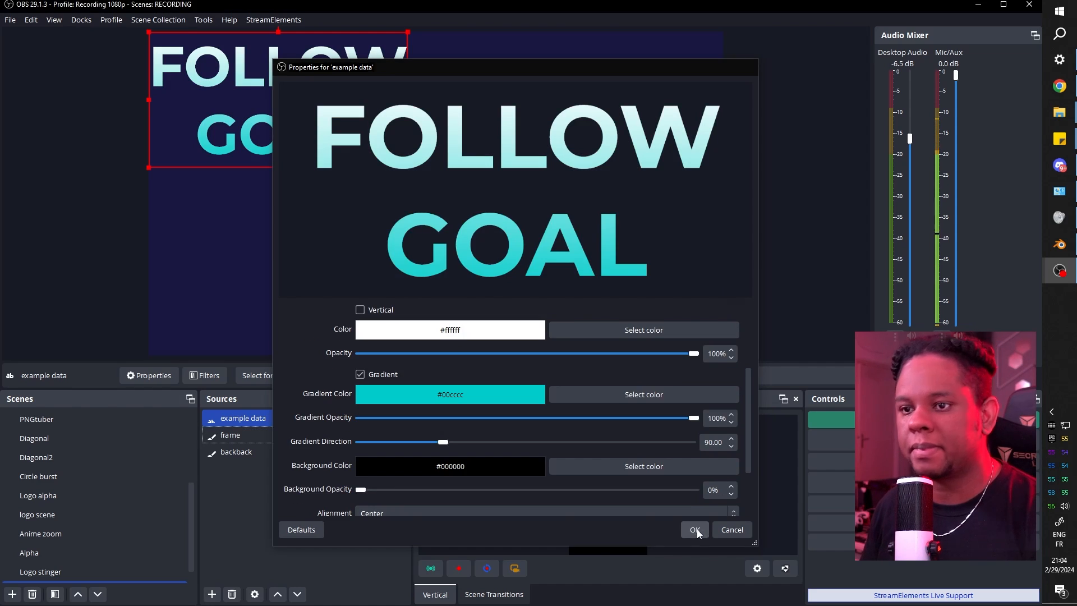
pyautogui.click(695, 529)
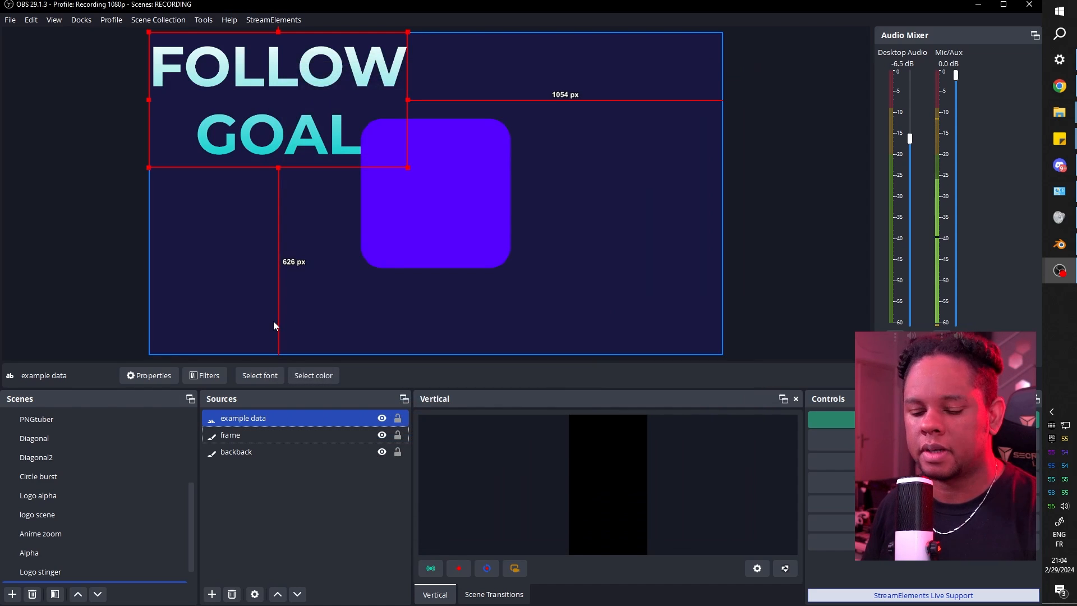
pyautogui.hotkey('ctrl', 'd')
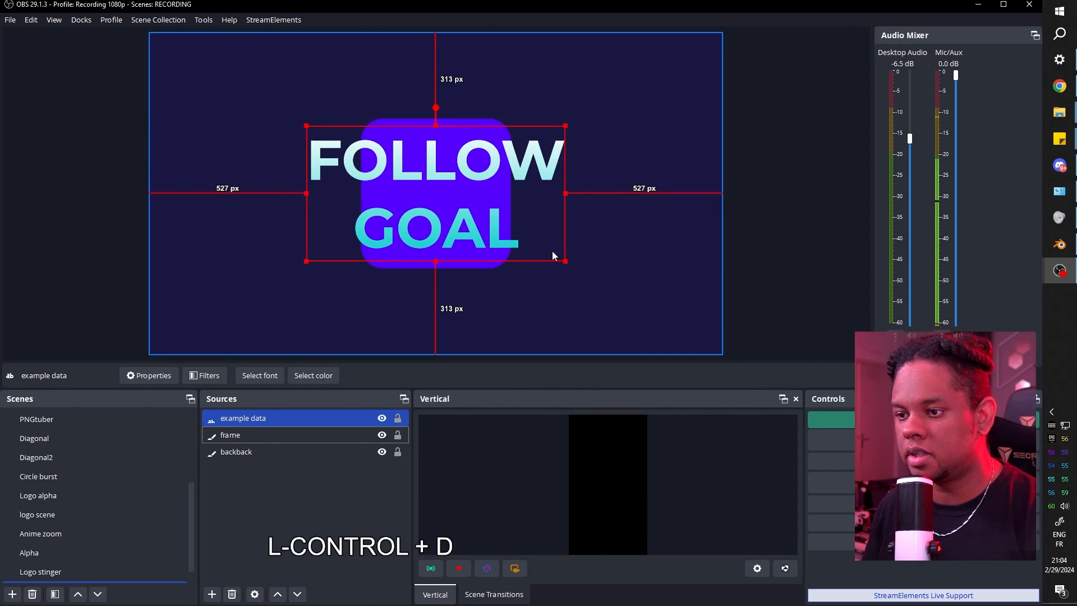
pyautogui.moveTo(565, 261); pyautogui.dragTo(353, 173)
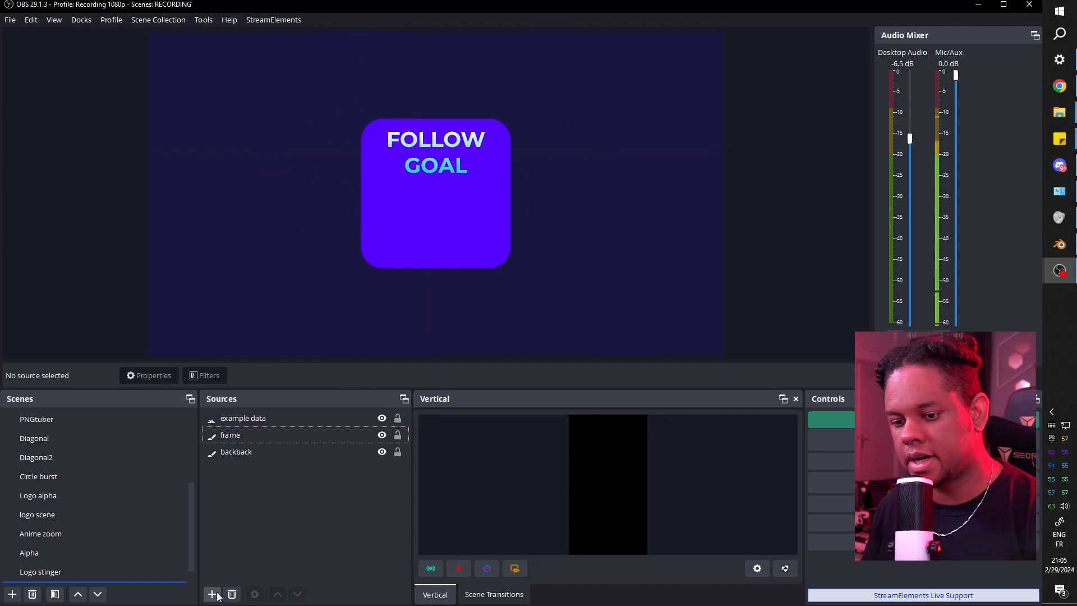
# Add another text source named number.
pyautogui.click(212, 594)
pyautogui.click(278, 453)
pyautogui.write('number')
pyautogui.press('Return')
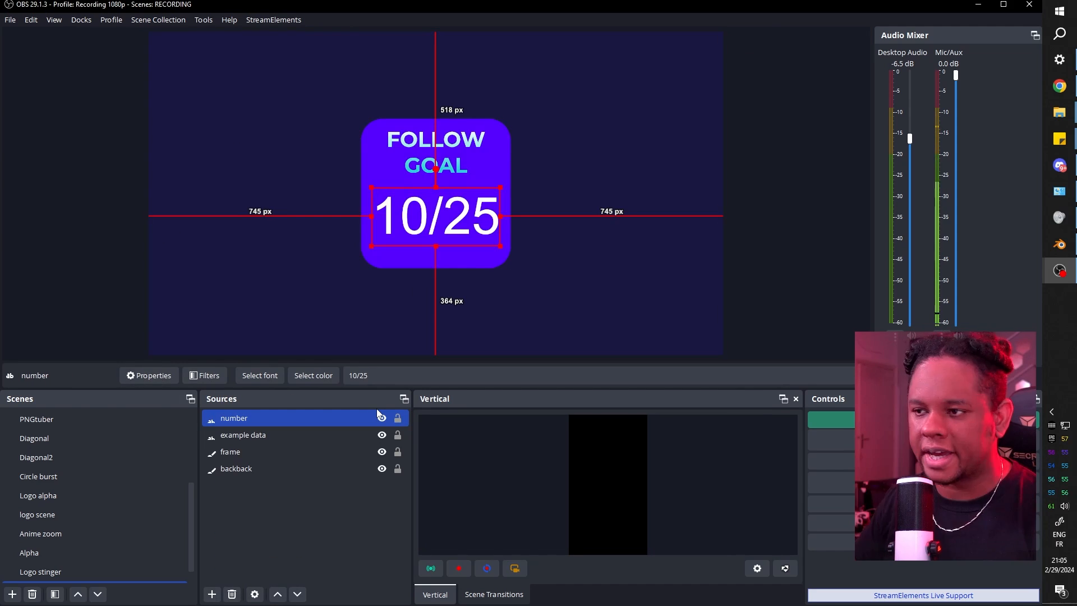
pyautogui.click(248, 493)
# Group number, example data and frame together and name the group Asset1.
pyautogui.click(241, 453)
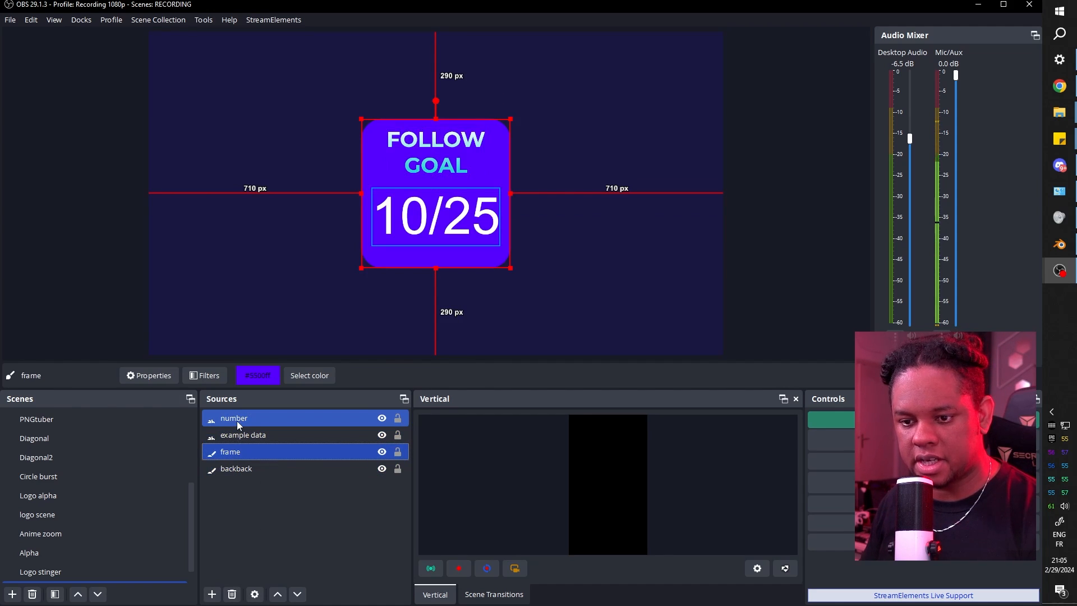
pyautogui.keyDown('shift'); pyautogui.click(238, 420); pyautogui.keyUp('shift')
pyautogui.rightClick(238, 421)
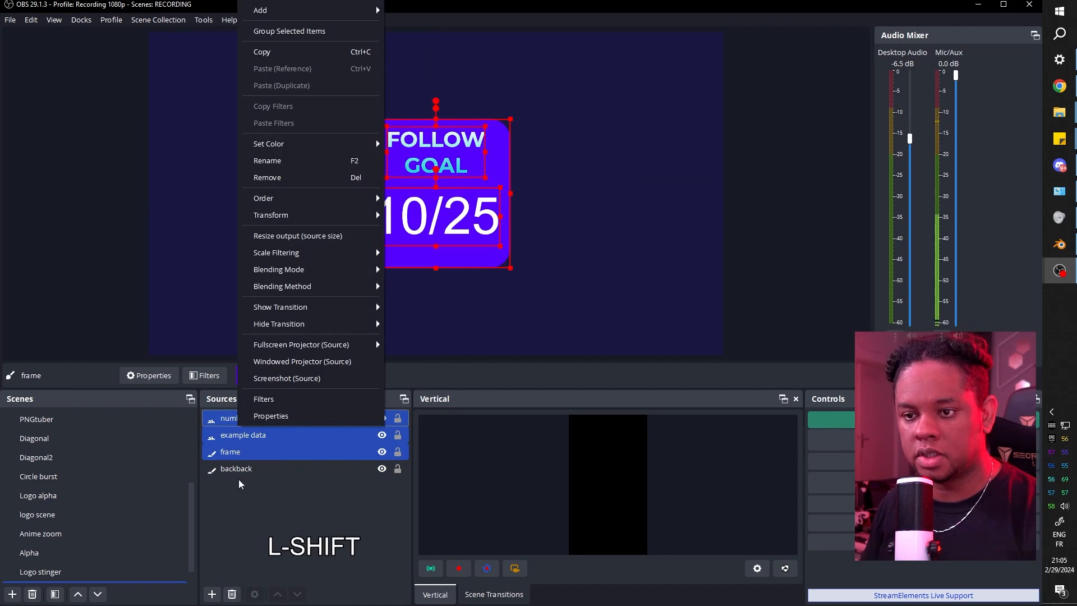
pyautogui.click(299, 35)
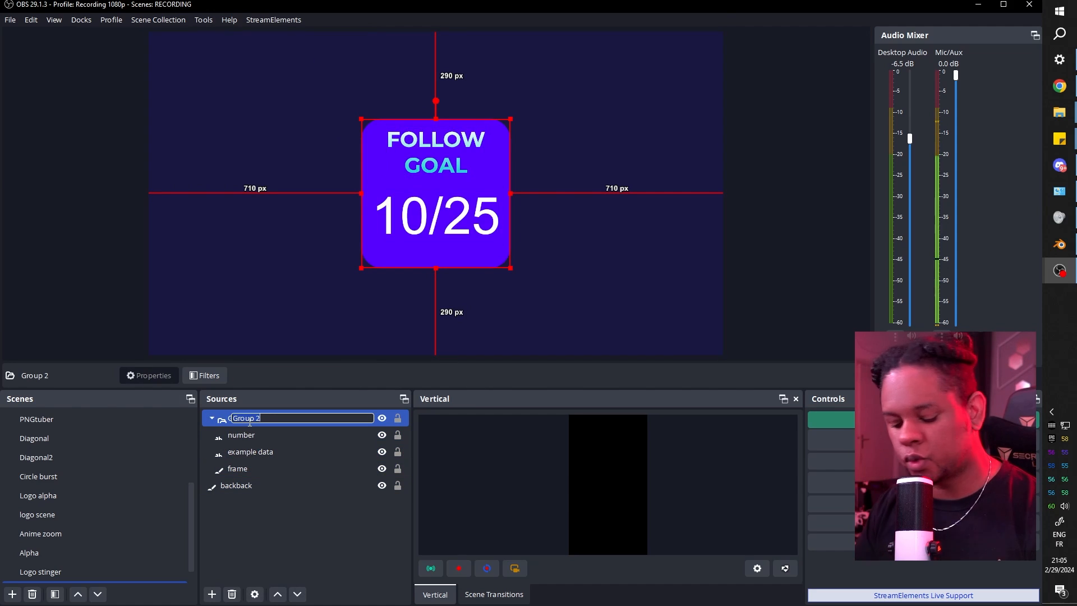
pyautogui.write('Asset1')
pyautogui.press('Return')
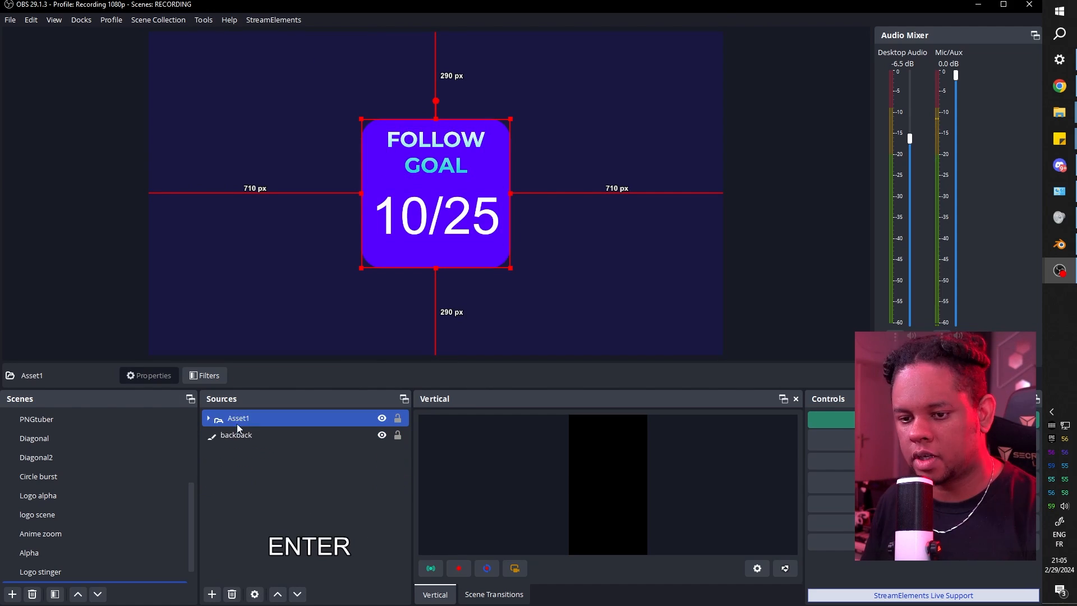
# Expand Asset1 and copy its frame source.
pyautogui.click(120, 239)
pyautogui.click(207, 422)
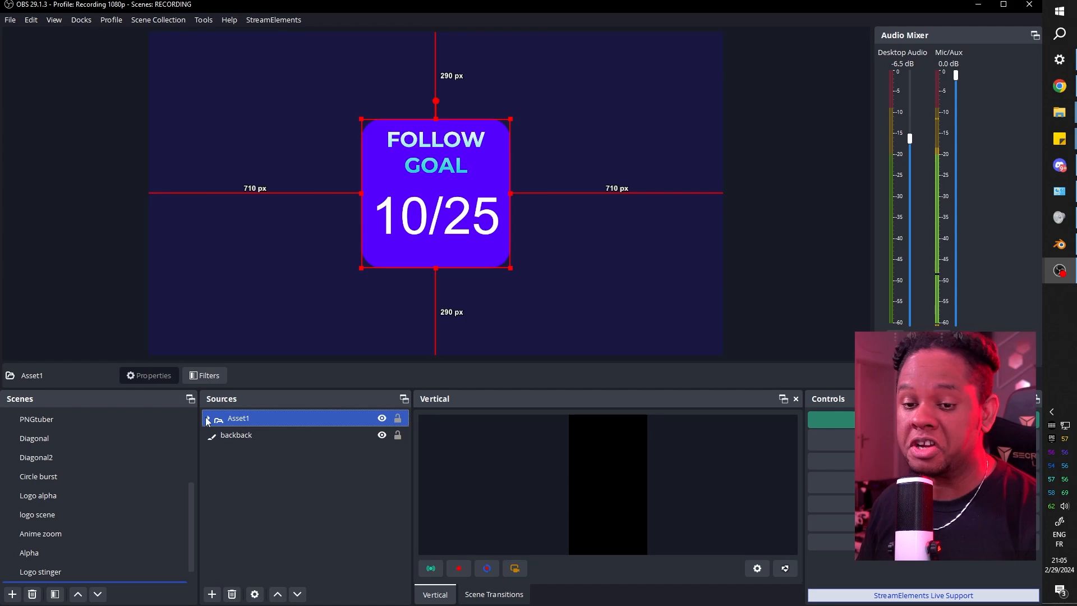
pyautogui.click(209, 419)
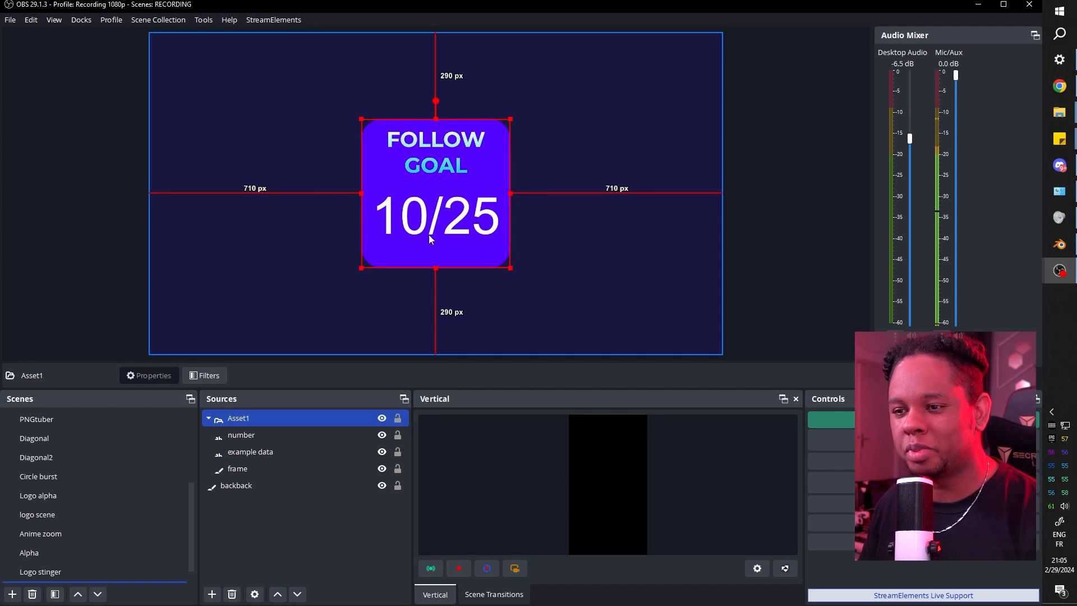
pyautogui.click(246, 470)
pyautogui.rightClick(245, 473)
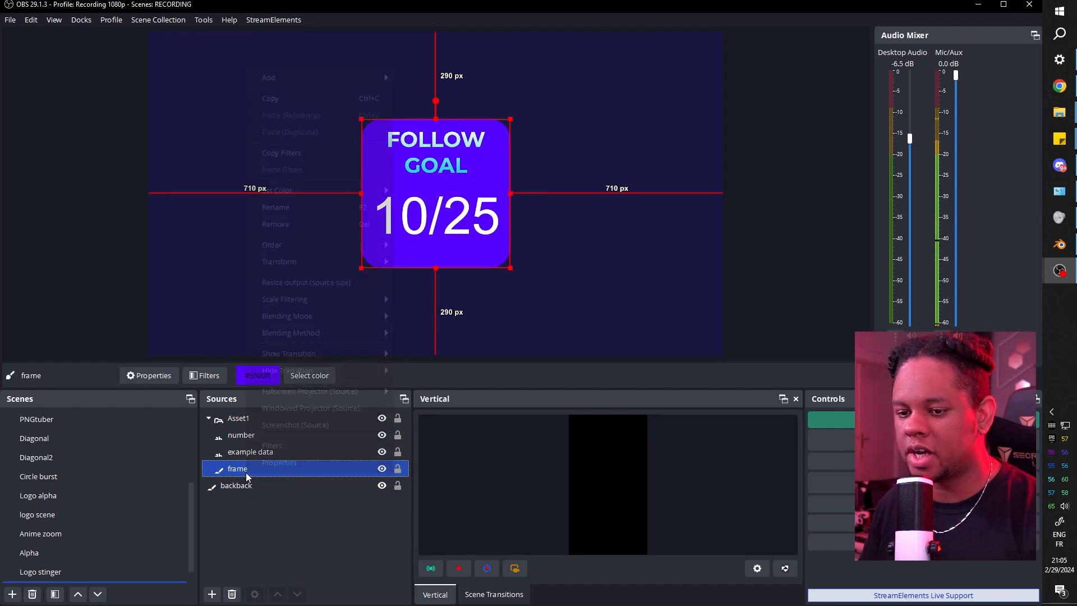
pyautogui.click(278, 98)
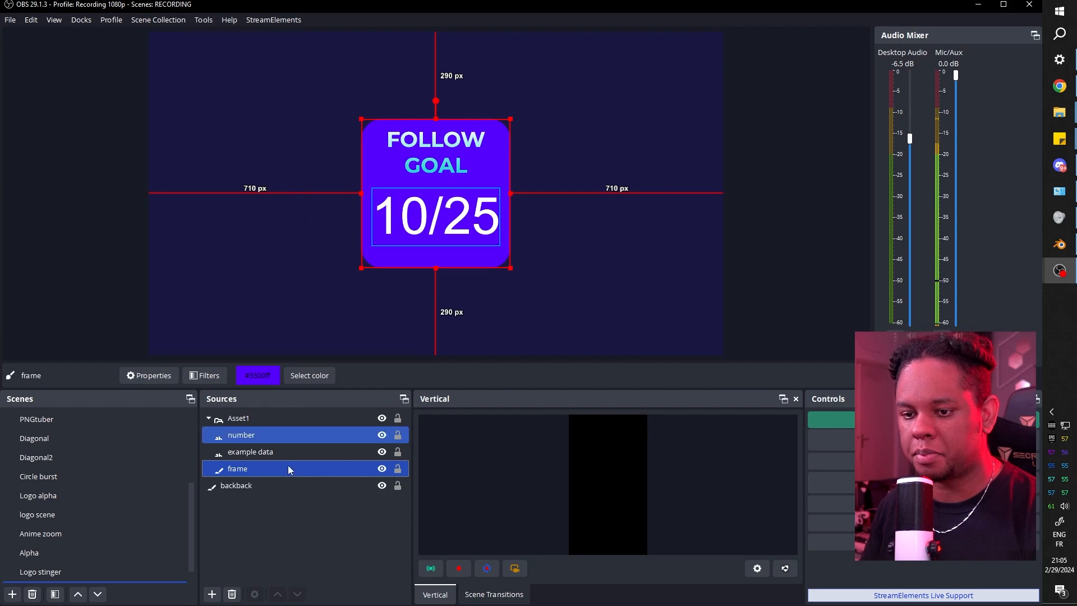
# Paste frame as duplicate frame 2, colour it #09001b, move it above backback, and centre it.
pyautogui.rightClick(258, 473)
pyautogui.click(313, 133)
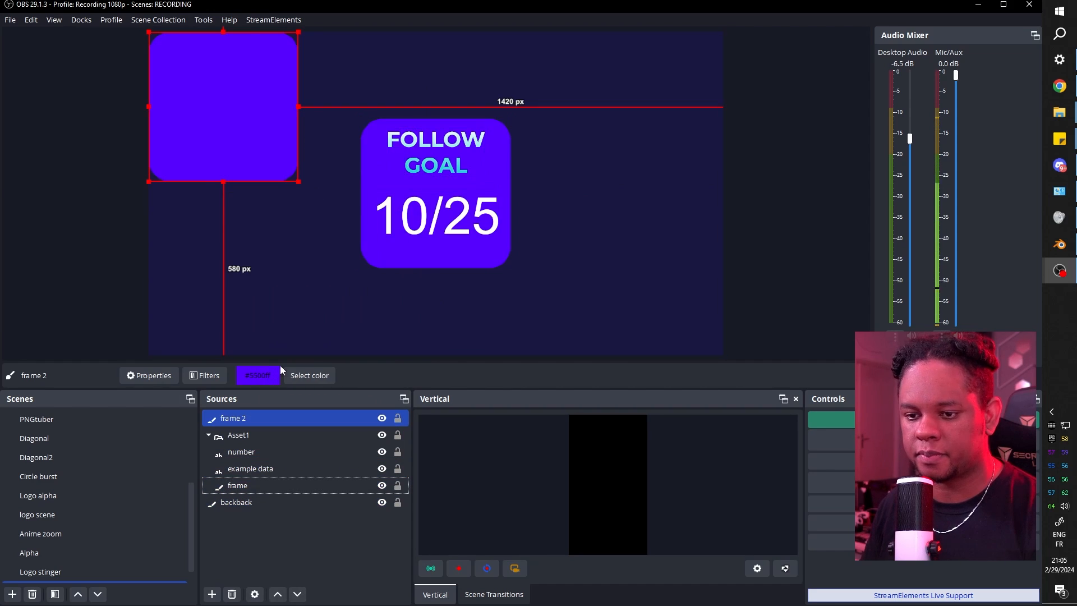
pyautogui.click(307, 376)
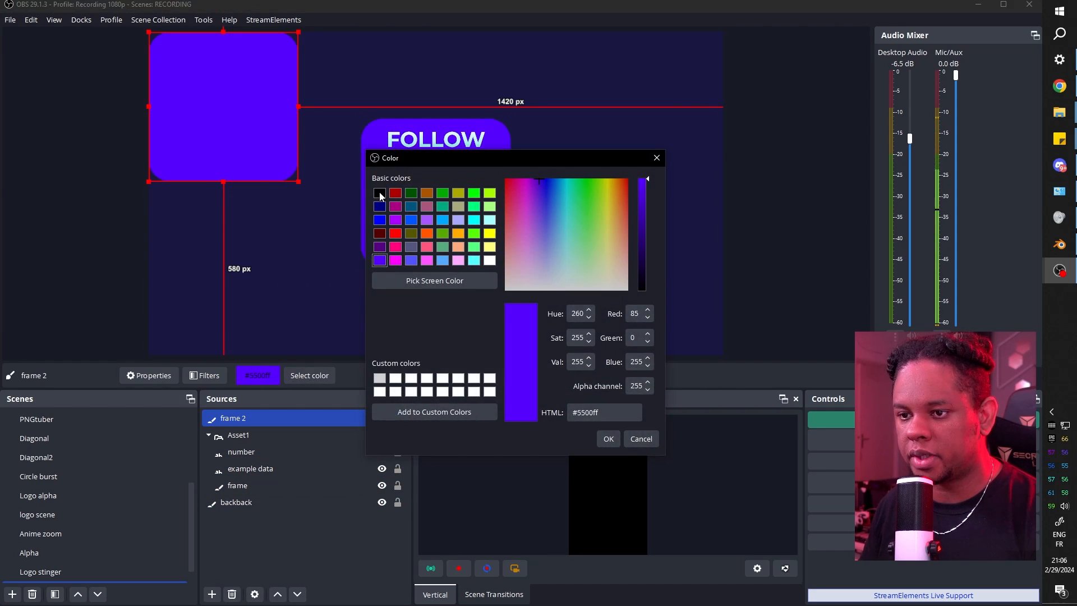
pyautogui.click(380, 194)
pyautogui.click(395, 281)
pyautogui.click(275, 156)
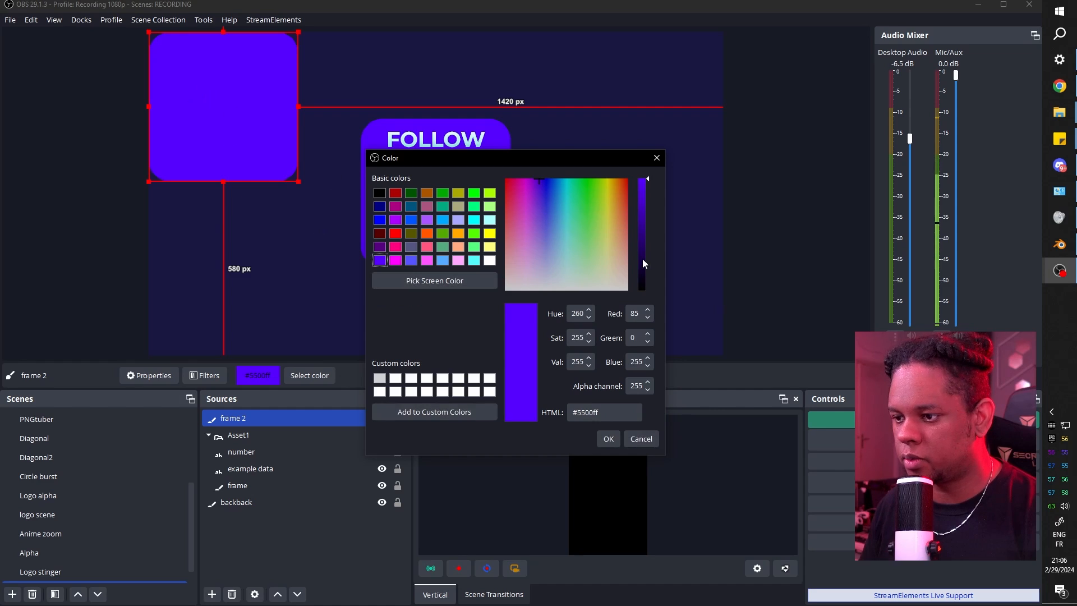
pyautogui.moveTo(643, 264); pyautogui.dragTo(642, 278)
pyautogui.click(608, 439)
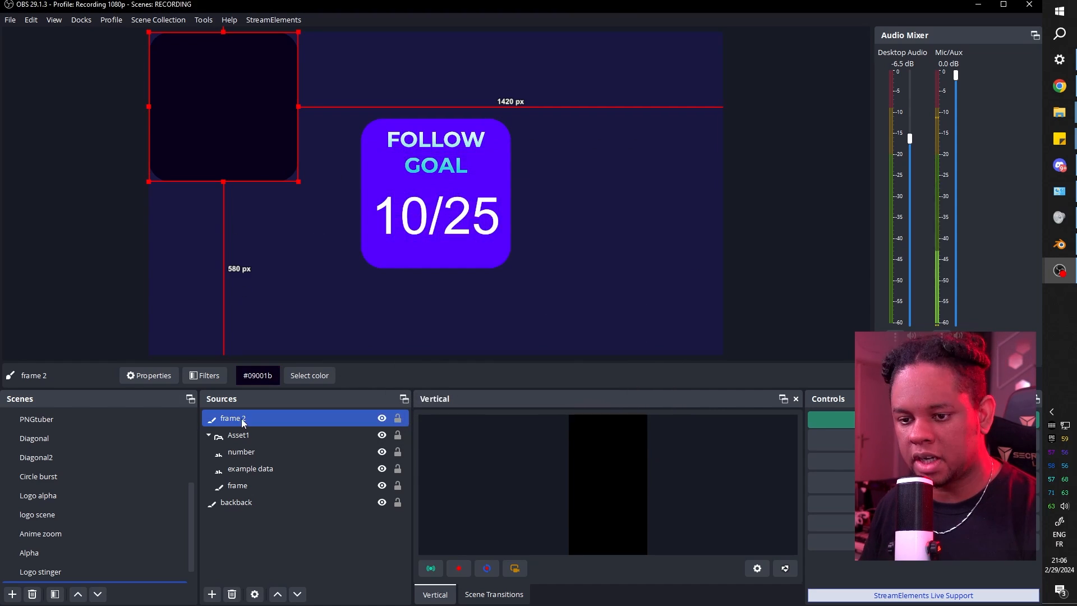
pyautogui.moveTo(243, 424); pyautogui.dragTo(247, 494)
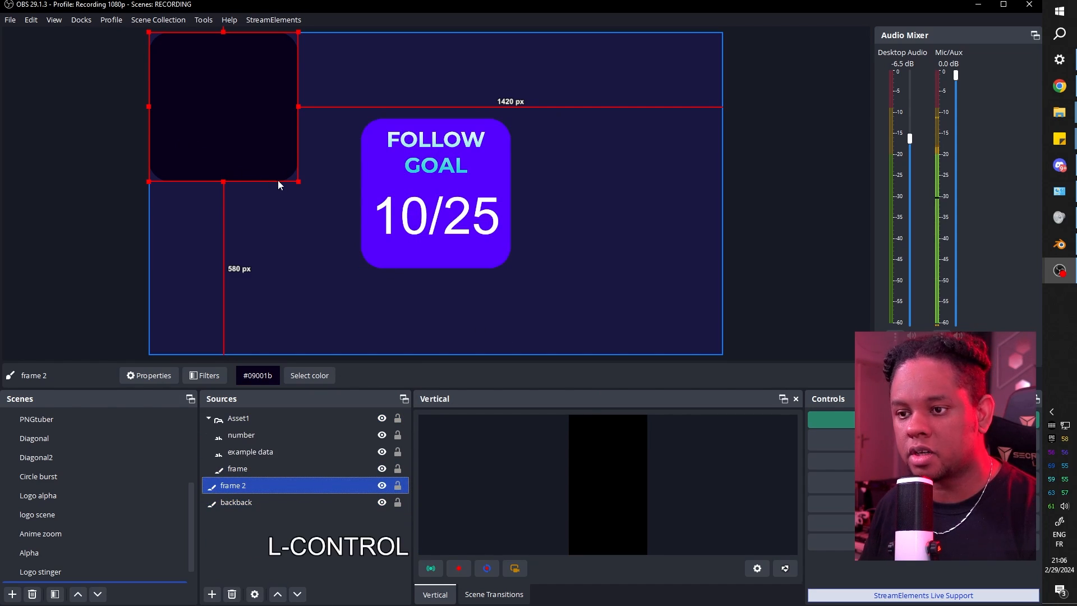
pyautogui.hotkey('ctrl', 'd')
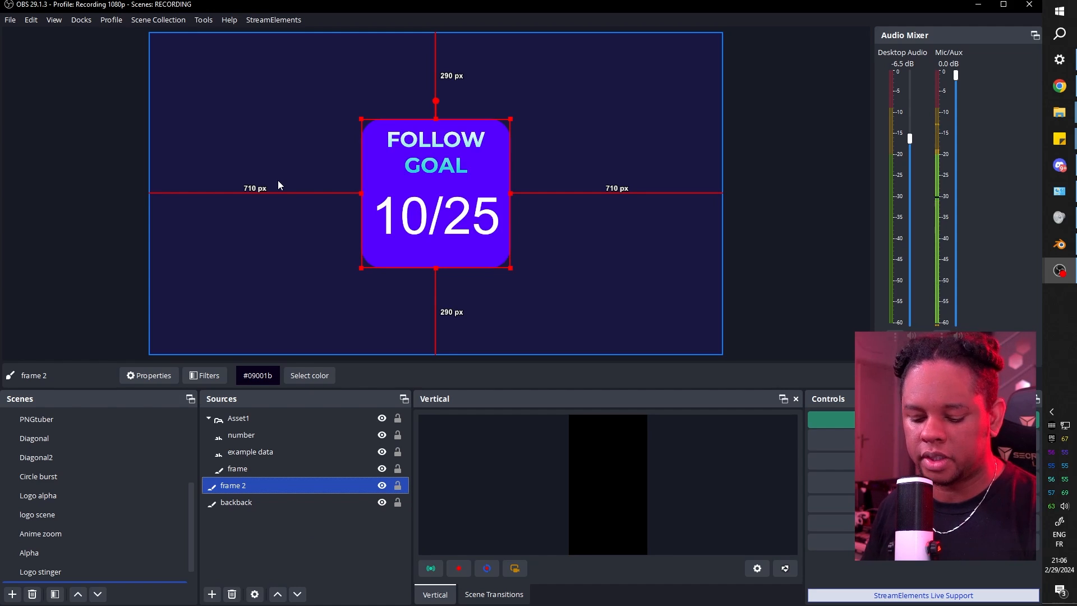
# Set frame 2's positional alignment to Center in Edit Transform.
pyautogui.press('ctrl')
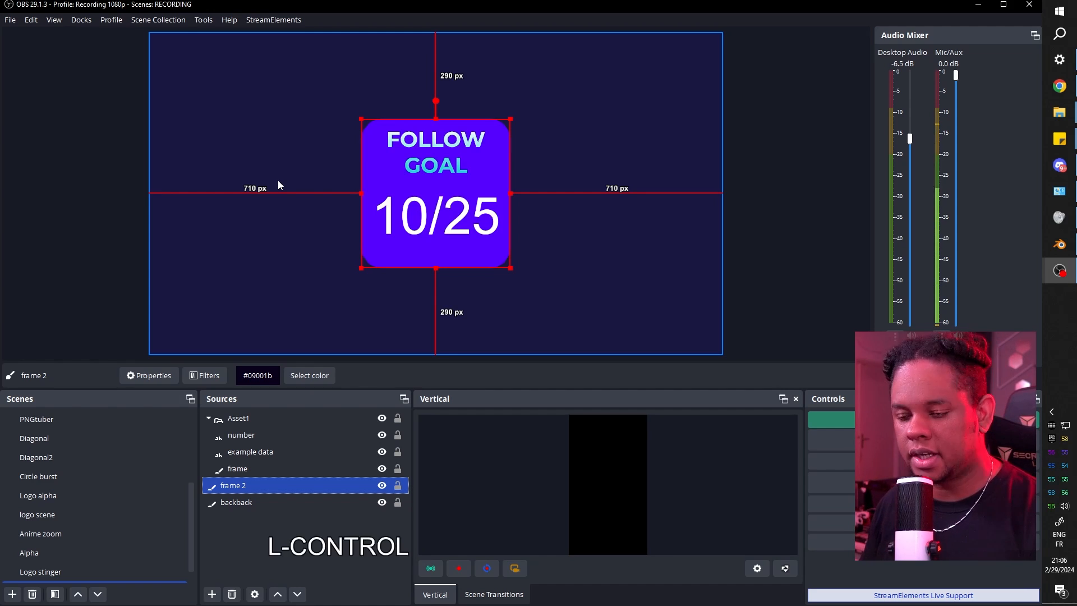
pyautogui.hotkey('ctrl', 'e')
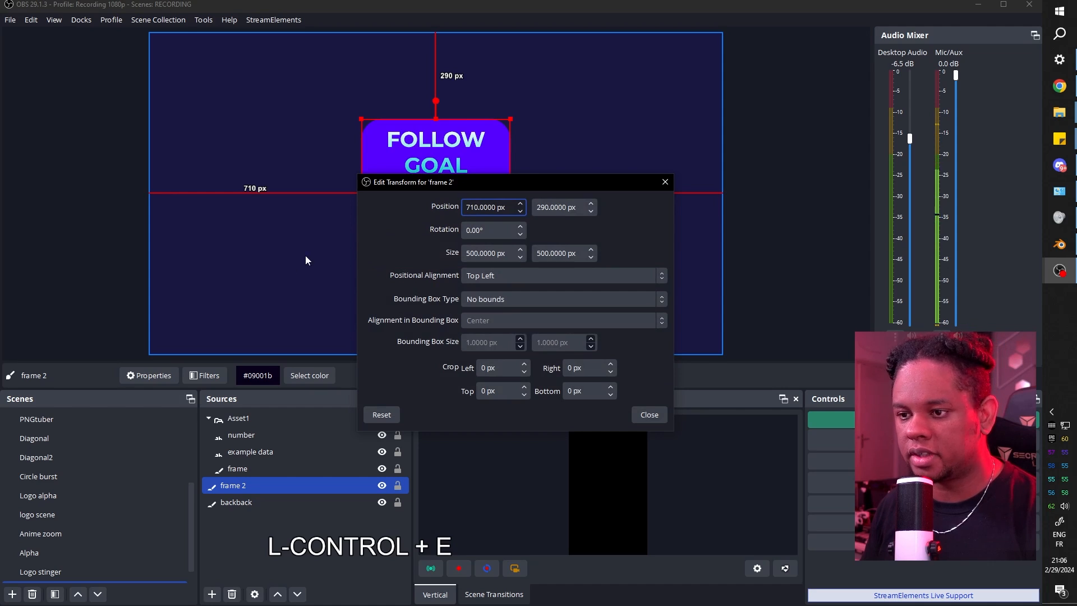
pyautogui.click(499, 277)
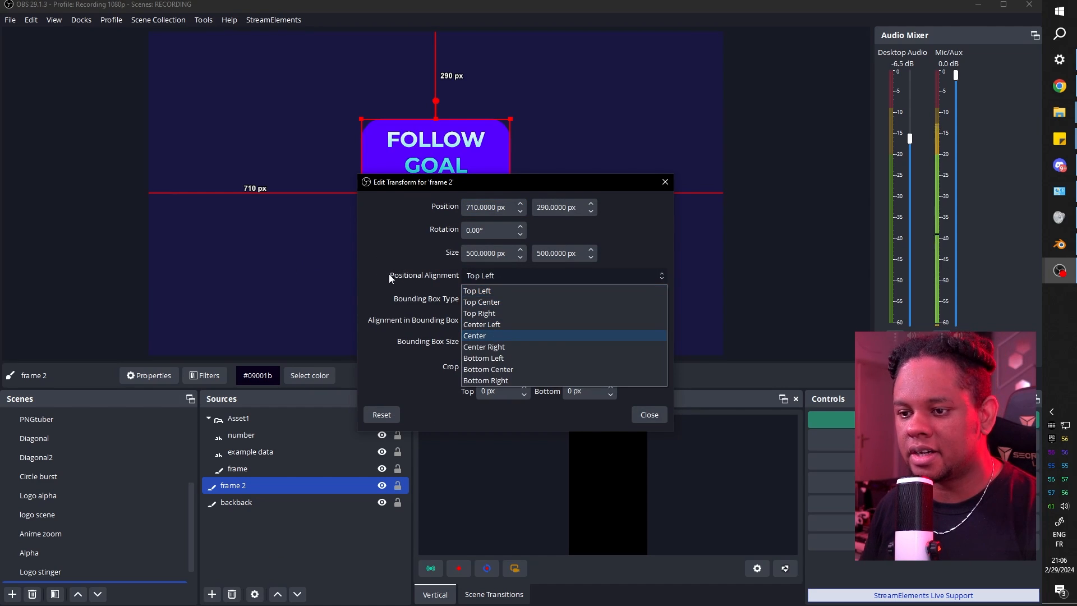
pyautogui.click(496, 336)
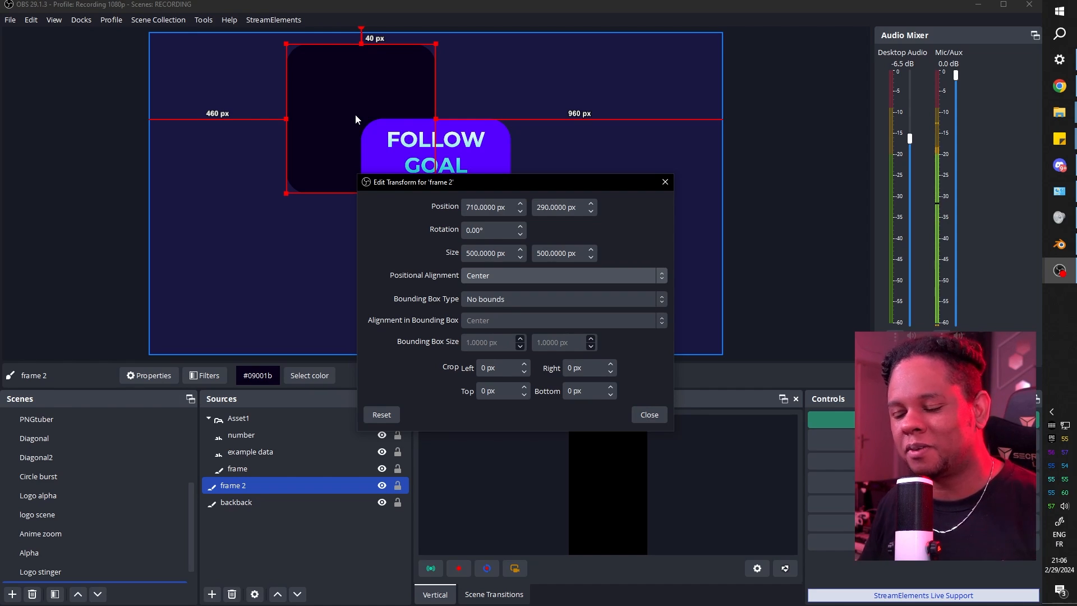
pyautogui.click(646, 413)
# Set the Asset1 group's positional alignment to Center in Edit Transform.
pyautogui.click(242, 427)
pyautogui.hotkey('ctrl', 'e')
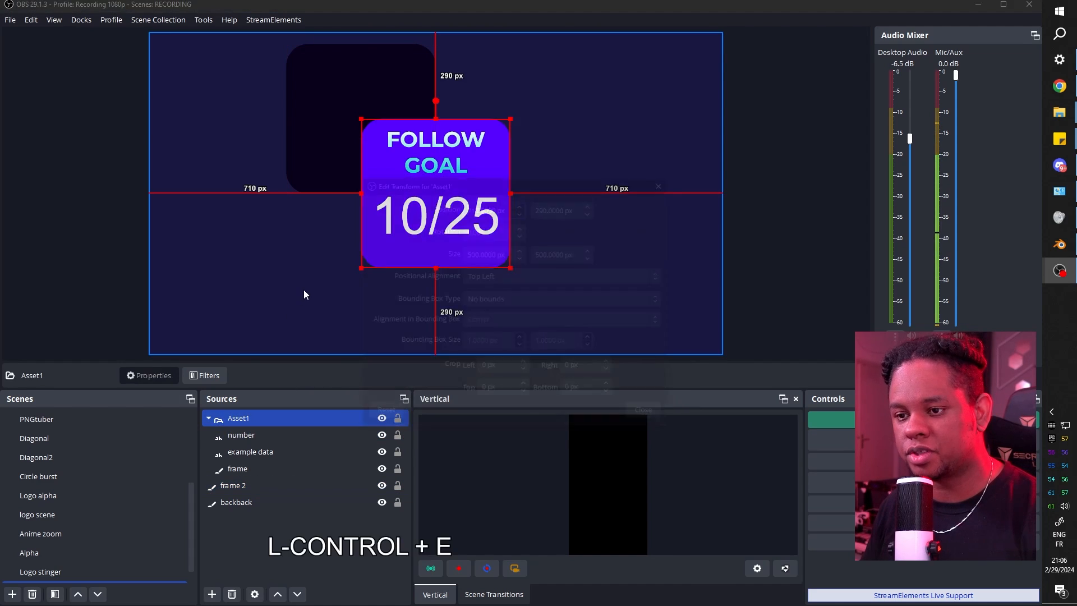
pyautogui.click(533, 276)
pyautogui.click(500, 336)
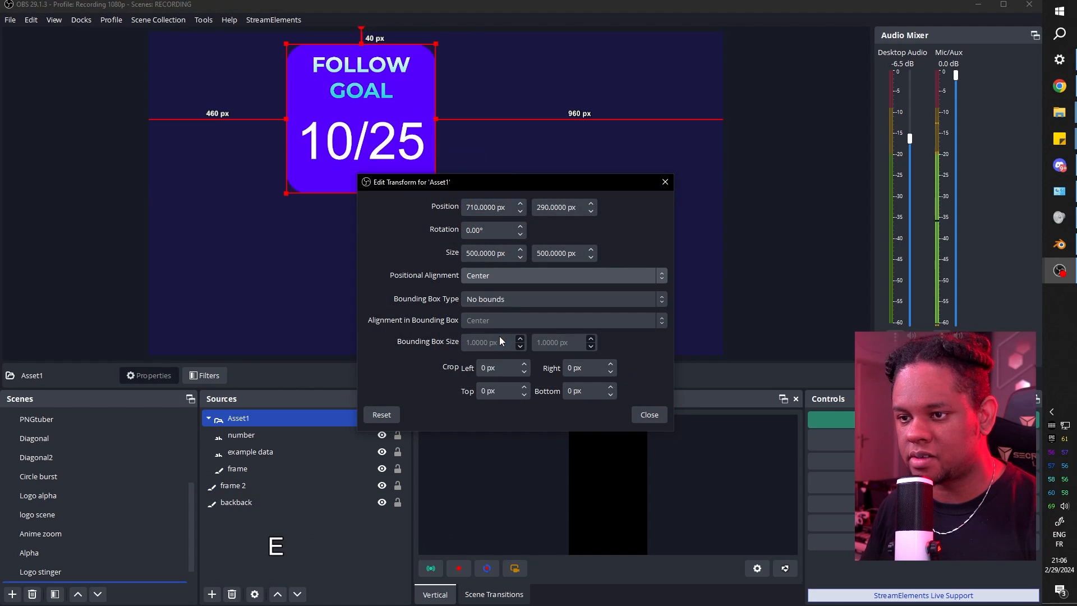
pyautogui.click(644, 417)
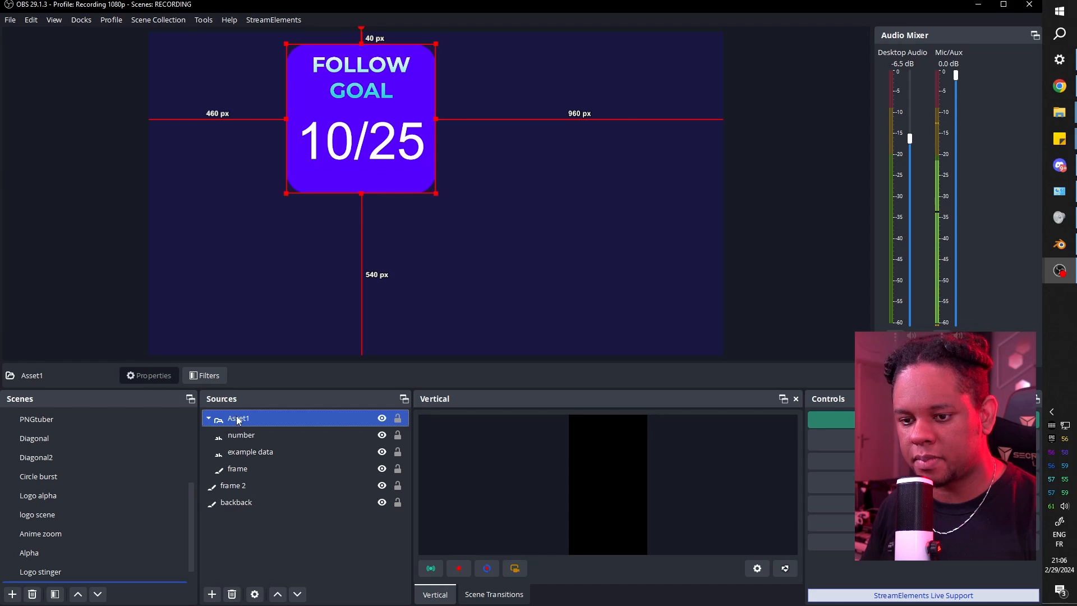
# Centre the Asset1 group and frame 2 on the canvas with Ctrl+D.
pyautogui.hotkey('ctrl', 'd')
pyautogui.keyDown('ctrl'); pyautogui.click(250, 472); pyautogui.keyUp('ctrl')
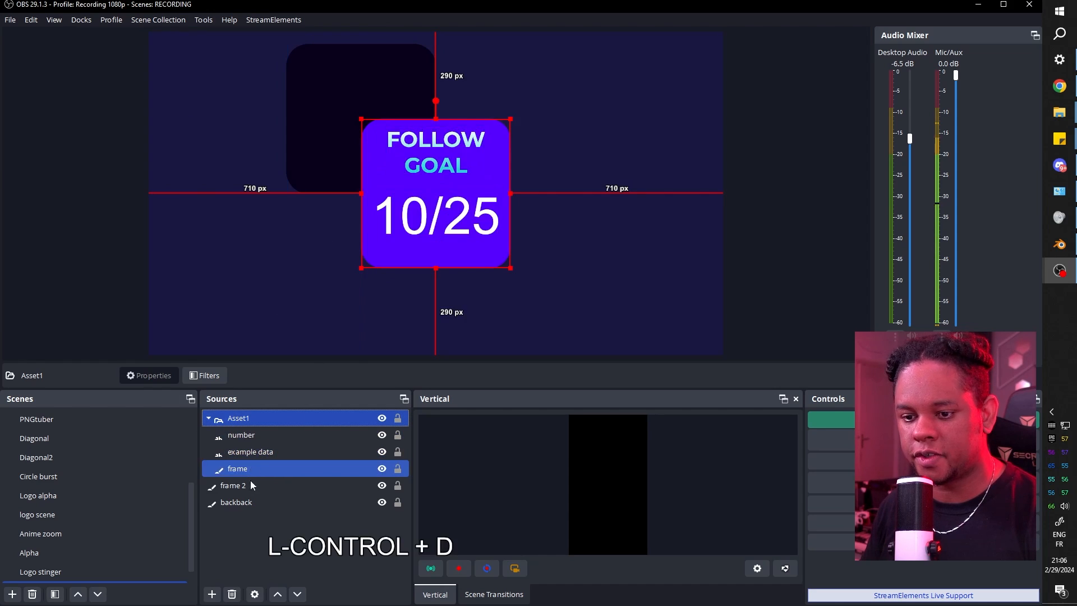
pyautogui.click(247, 486)
pyautogui.hotkey('ctrl', 'd')
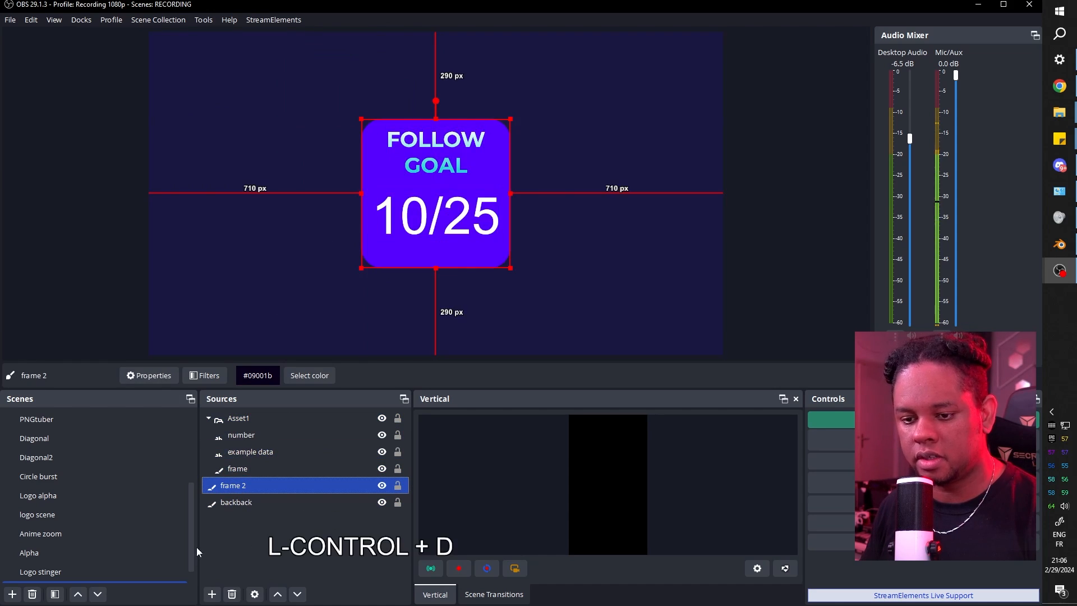
# Rename frame 2 to 'shadow'.
pyautogui.press('F2')
pyautogui.write('shado')
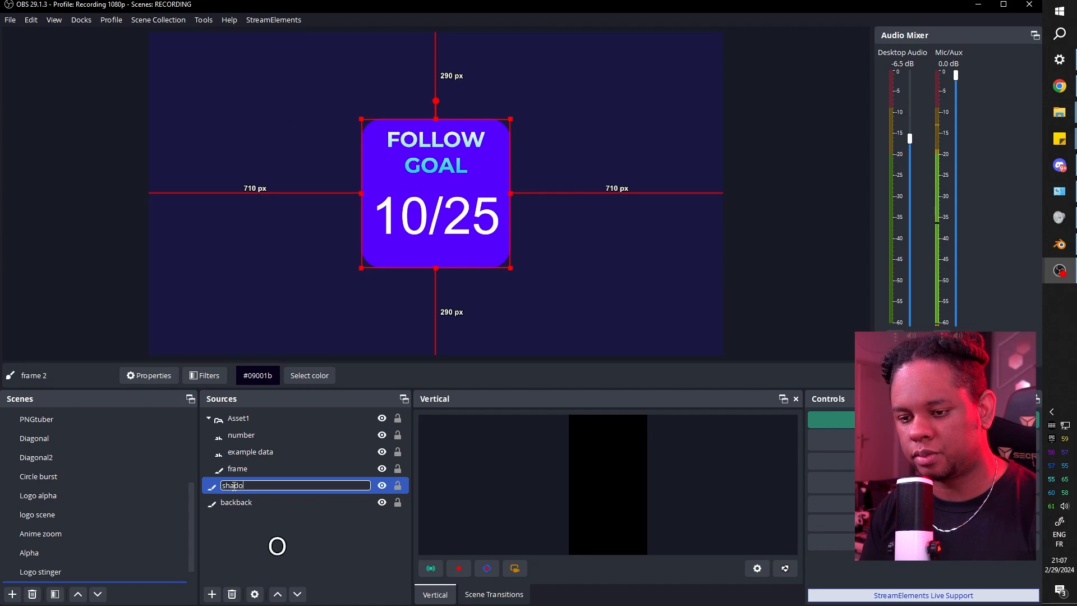
pyautogui.write('w')
pyautogui.press('Return')
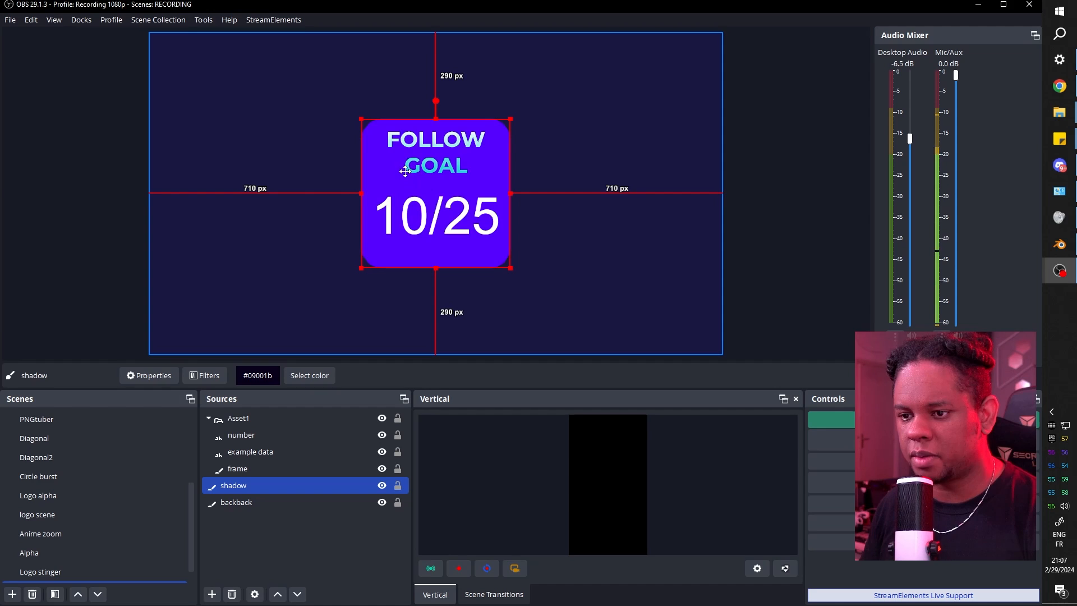
# Drag the shadow down to 310 px so it peeks below the goal box.
pyautogui.moveTo(406, 169); pyautogui.dragTo(405, 175)
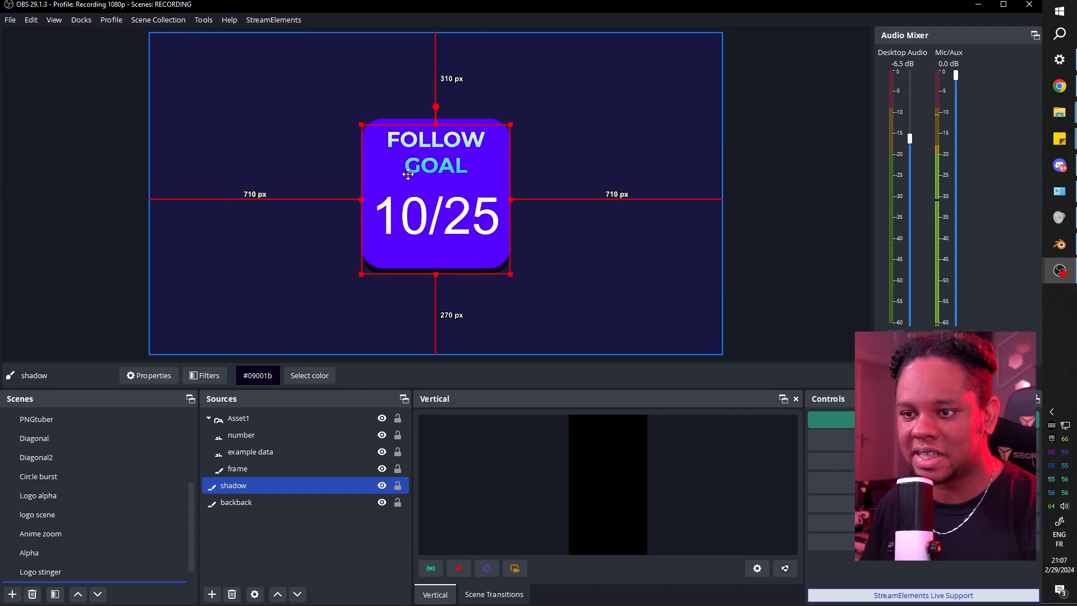
pyautogui.moveTo(411, 174); pyautogui.dragTo(410, 175)
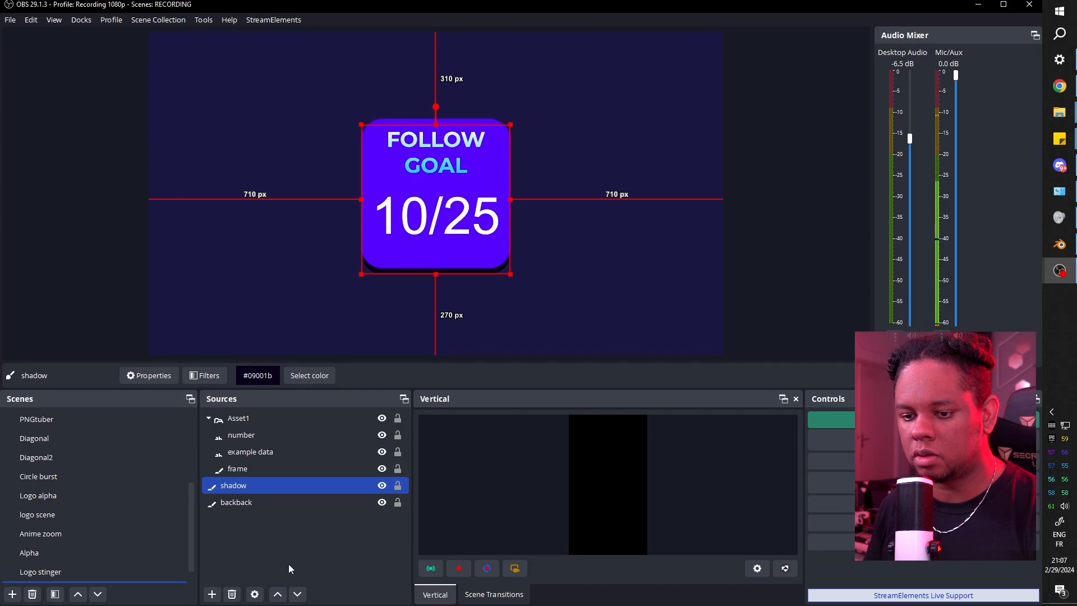
pyautogui.click(263, 540)
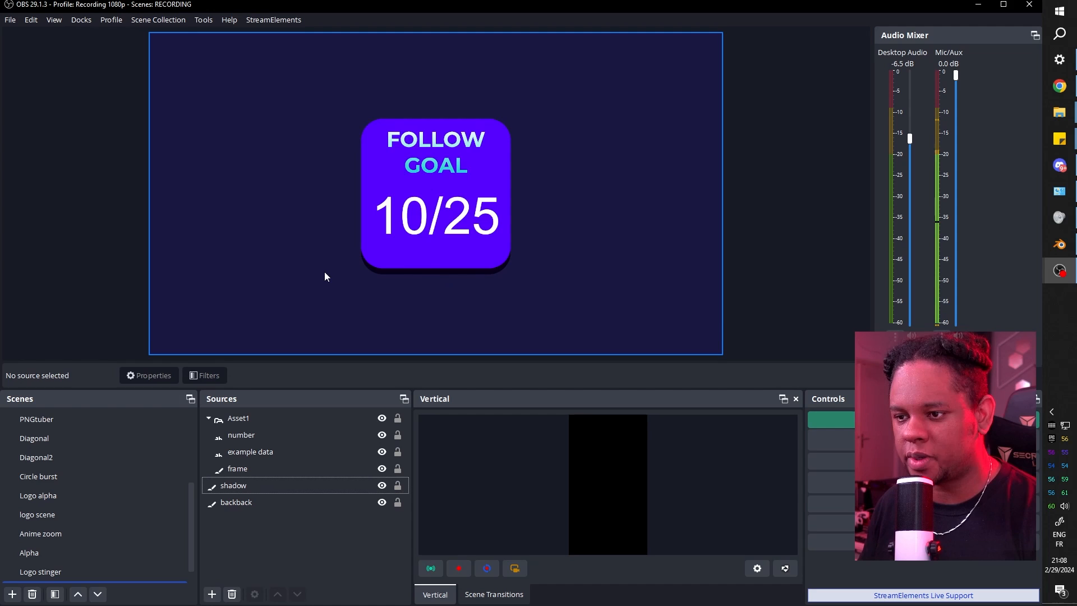
pyautogui.click(250, 509)
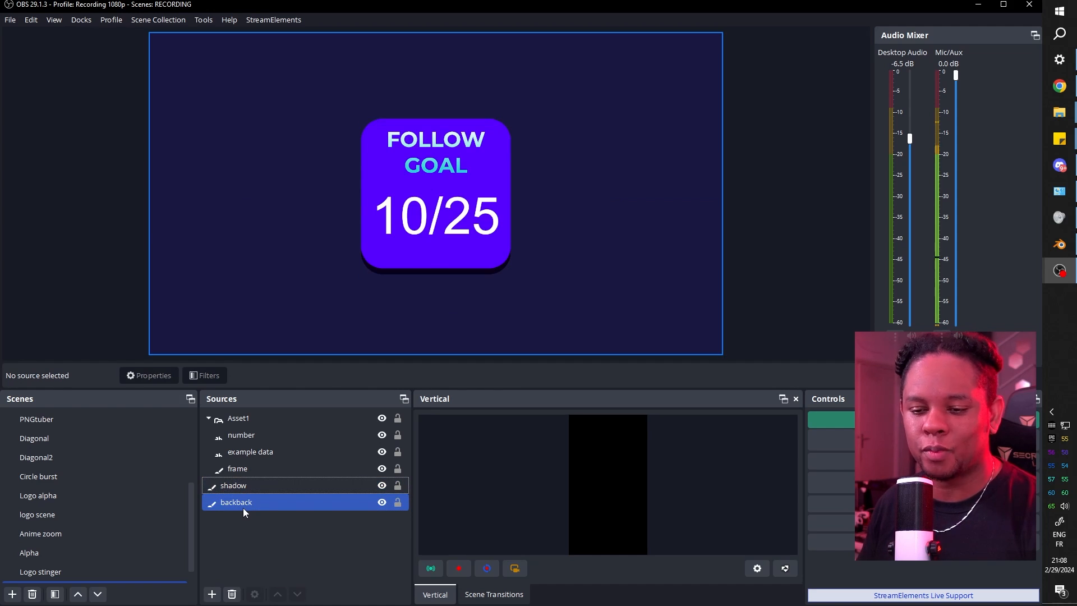
pyautogui.click(234, 487)
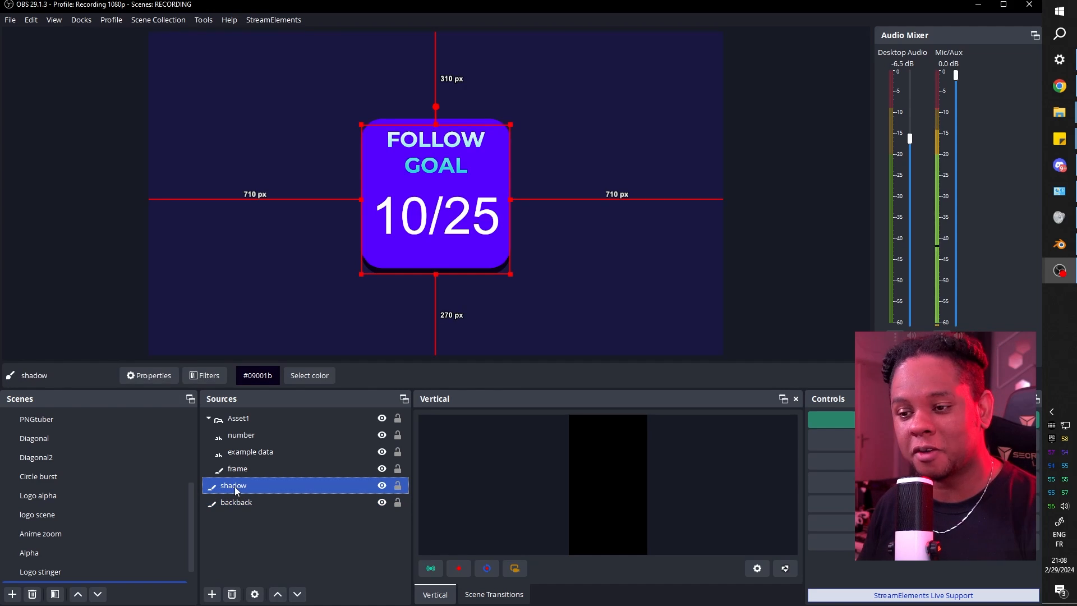
# In the shadow's filters, rename the existing shader filter to 'rounded'.
pyautogui.click(208, 375)
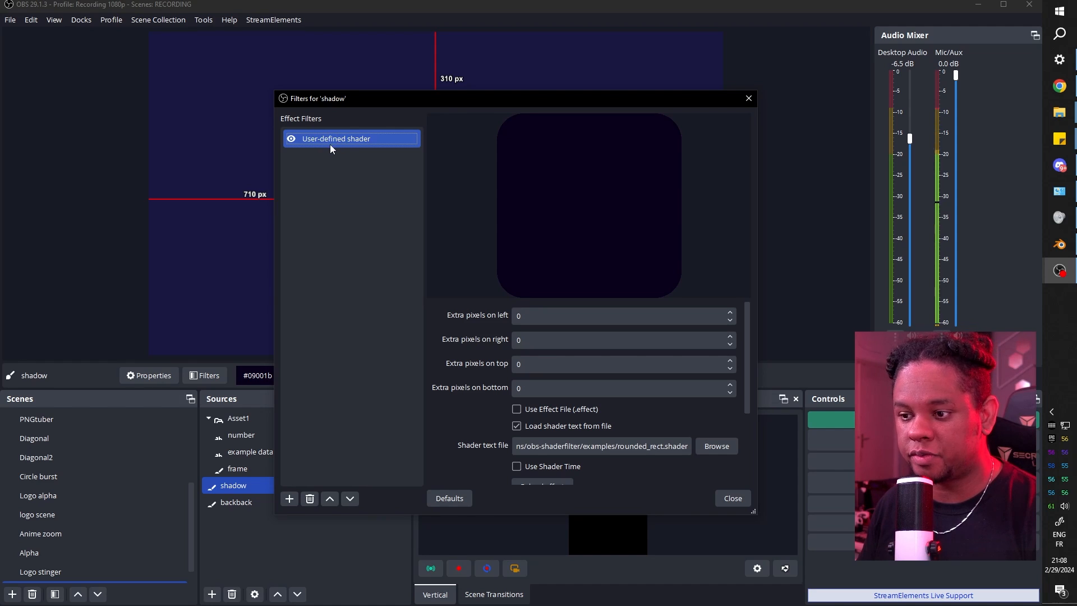
pyautogui.press('F2')
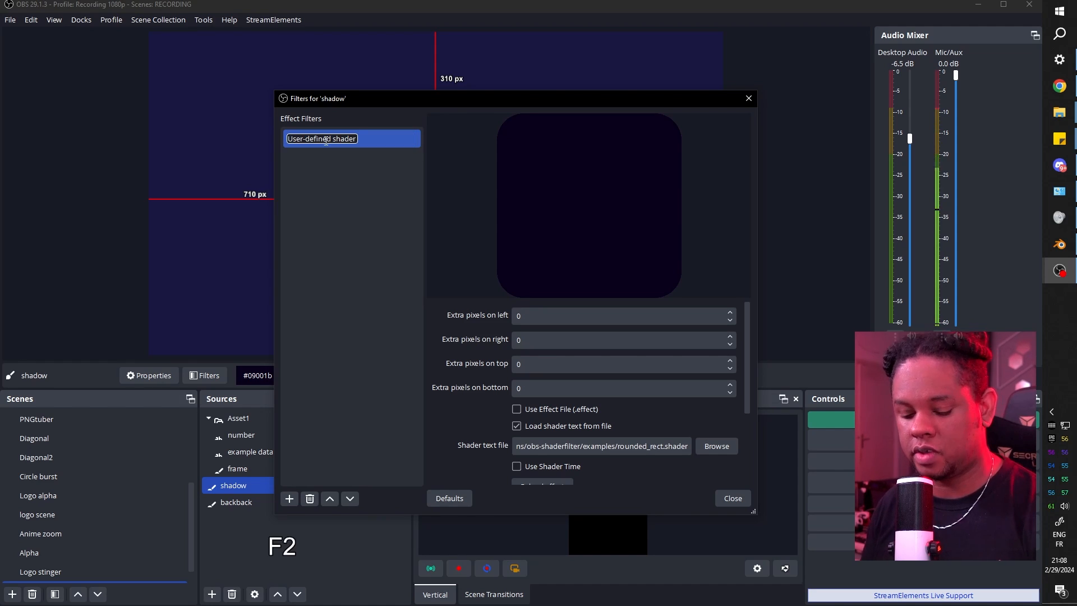
pyautogui.write('rounded')
pyautogui.press('Return')
# Add a User-defined shader filter to the shadow with its default name.
pyautogui.click(289, 498)
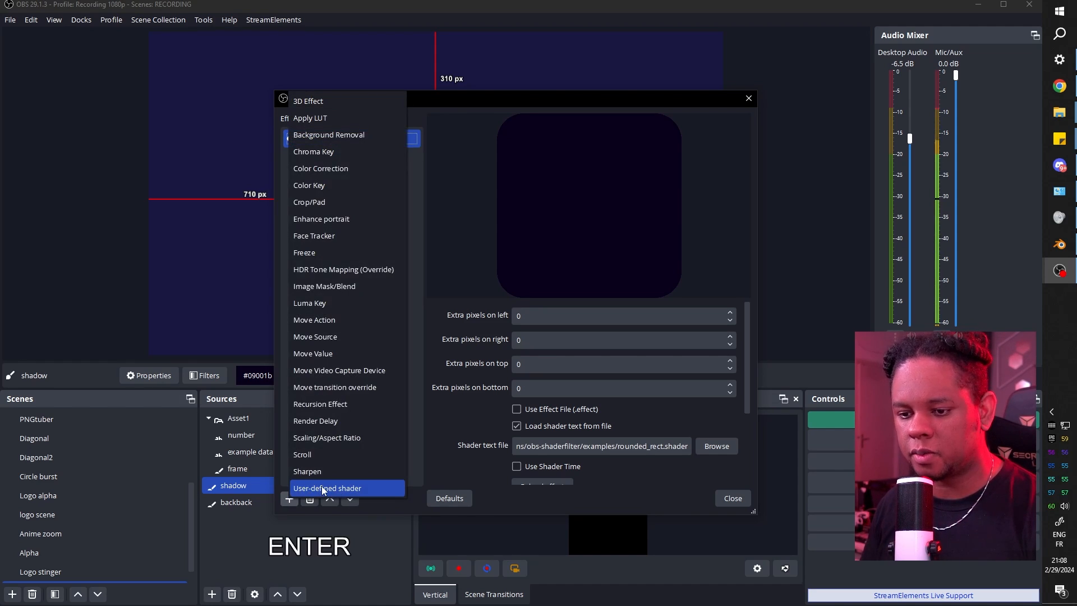
pyautogui.click(324, 490)
pyautogui.press('Return')
pyautogui.scroll(-2, 565, 363)
pyautogui.scroll(2, 565, 364)
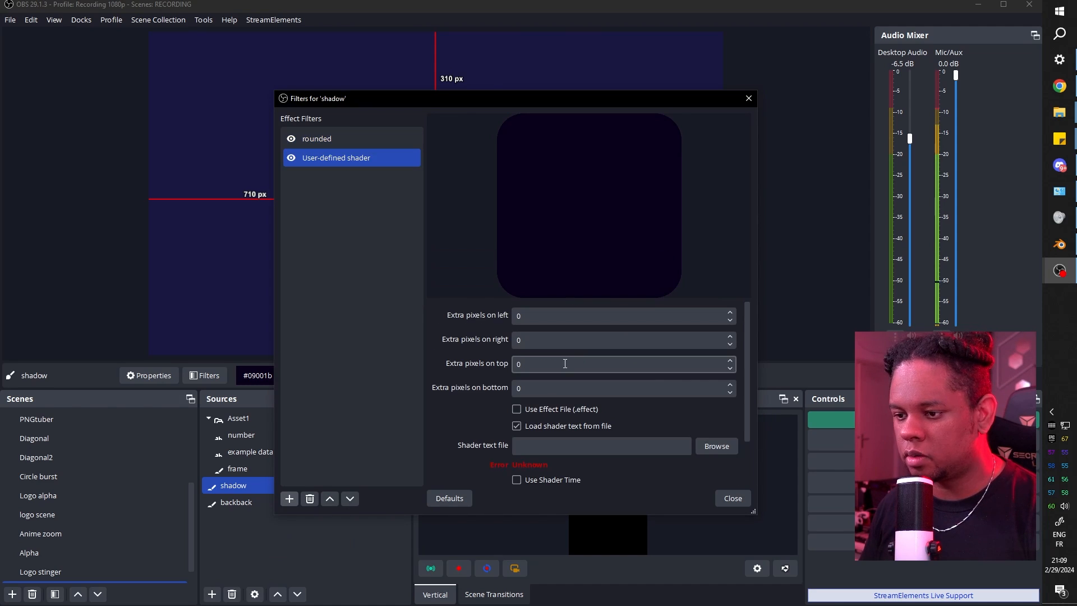
# Load box-blur.shader into the new shader filter and raise its strength to 6.
pyautogui.click(701, 445)
pyautogui.click(452, 255)
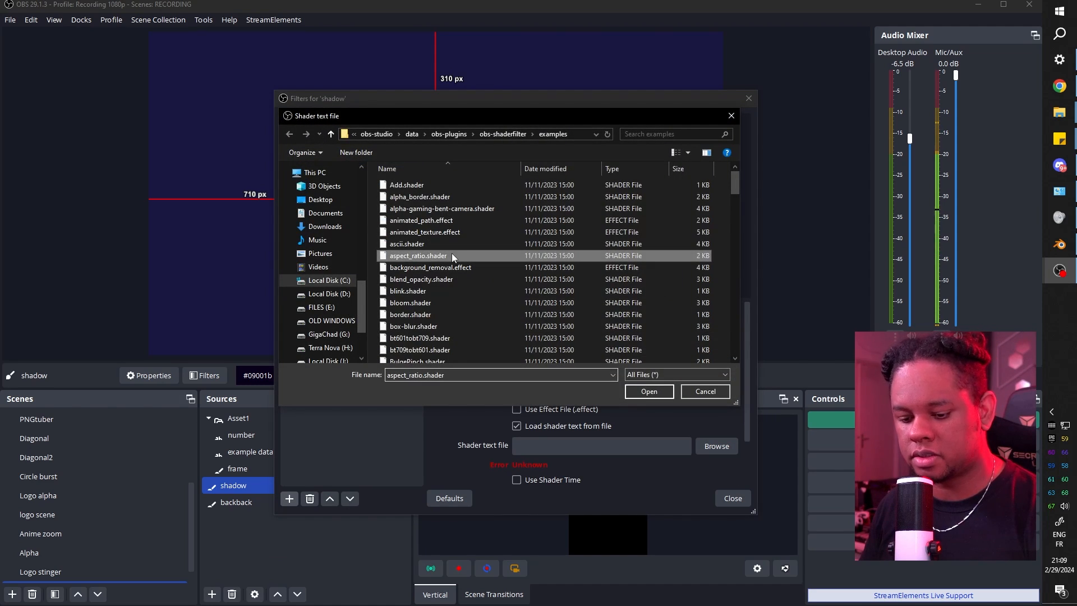
pyautogui.press('b')
pyautogui.scroll(-2, 455, 302)
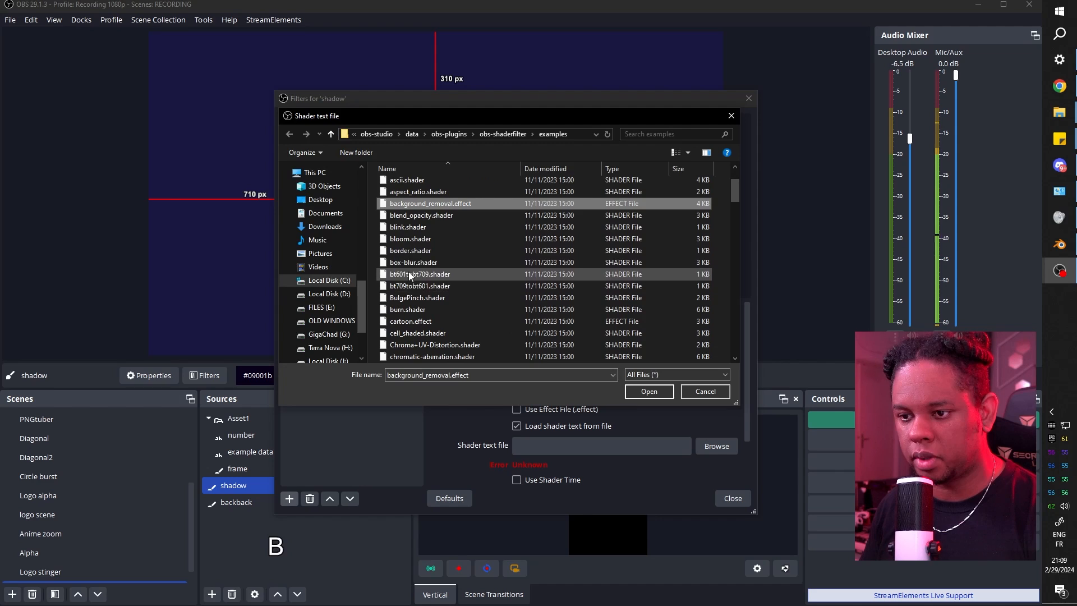
pyautogui.click(414, 263)
pyautogui.click(654, 396)
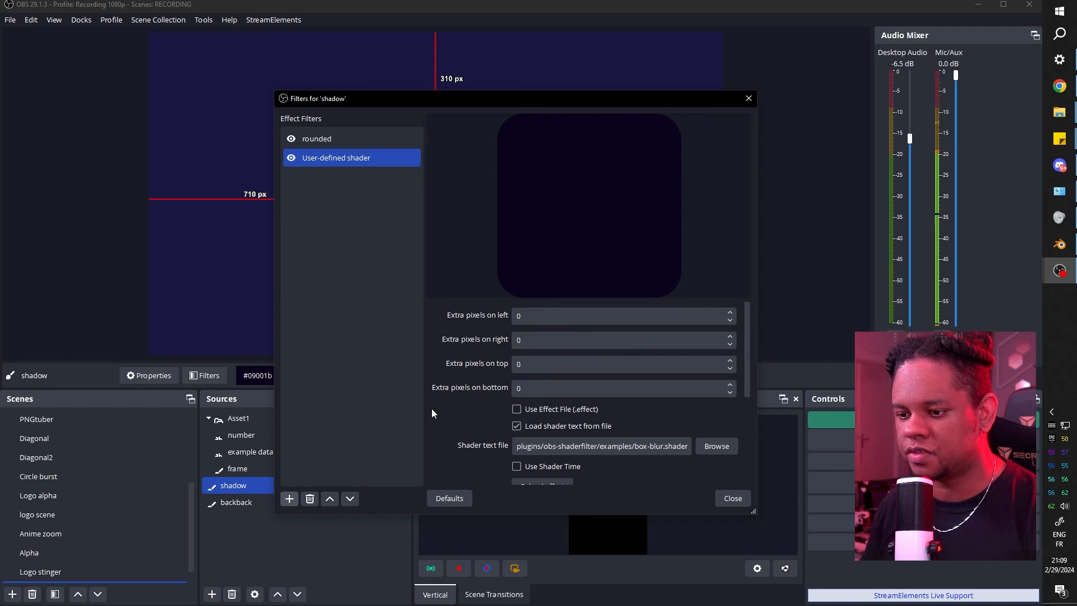
pyautogui.scroll(-3, 432, 407)
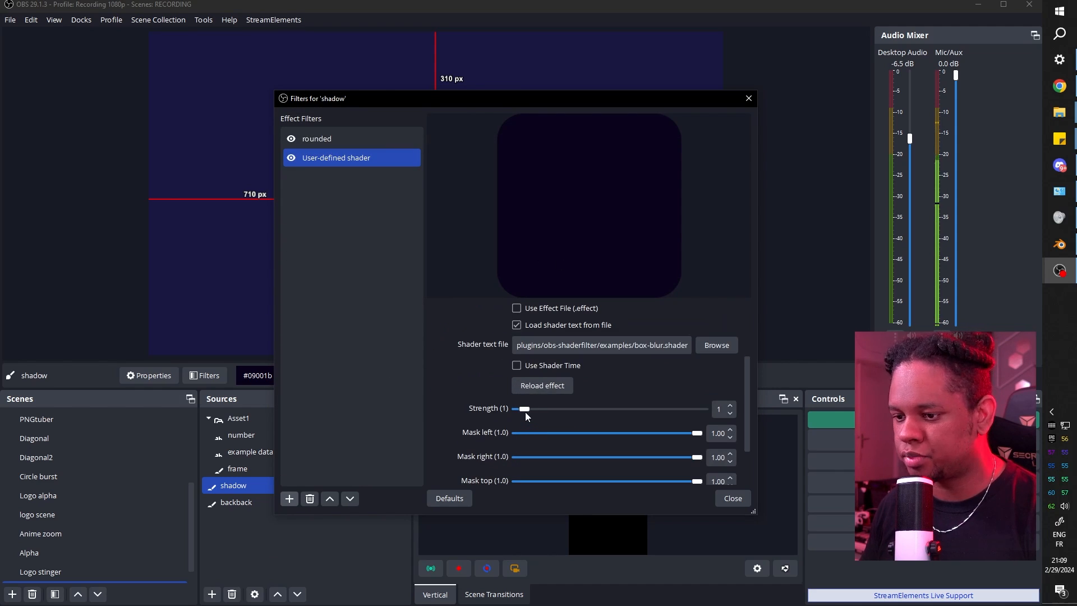
pyautogui.moveTo(525, 410); pyautogui.dragTo(561, 410)
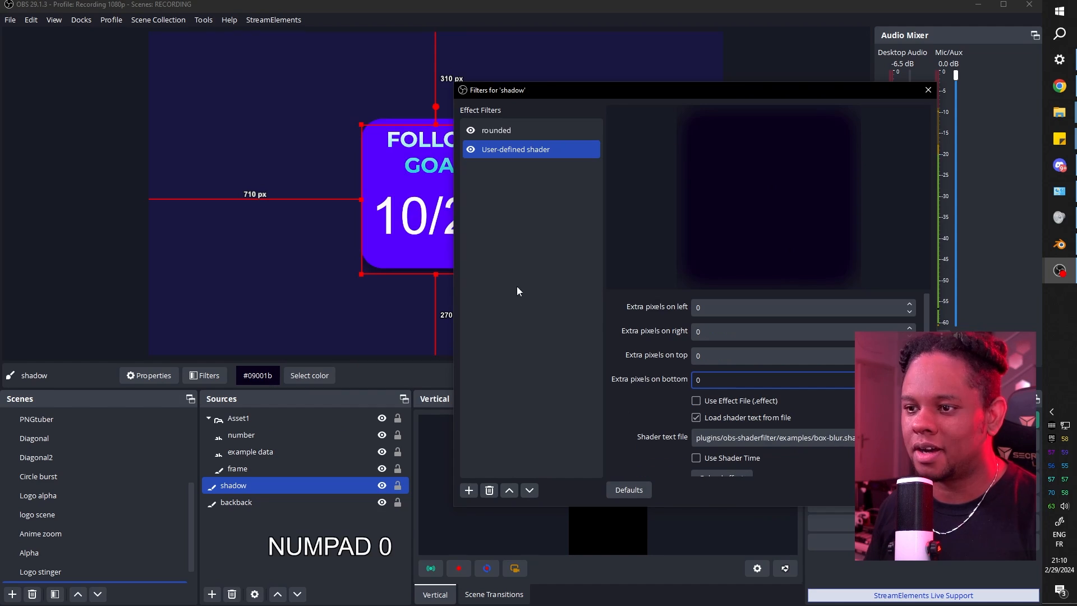
# Give the rounded filter 50 extra pixels on the left, right, top and bottom.
pyautogui.click(494, 133)
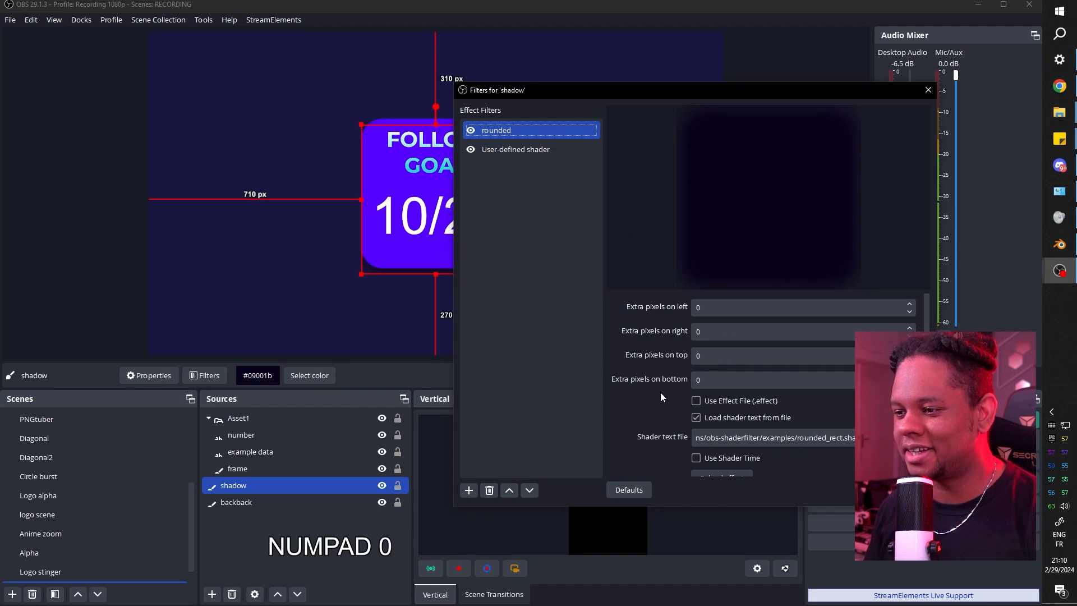
pyautogui.click(713, 309)
pyautogui.write('50')
pyautogui.press('Tab')
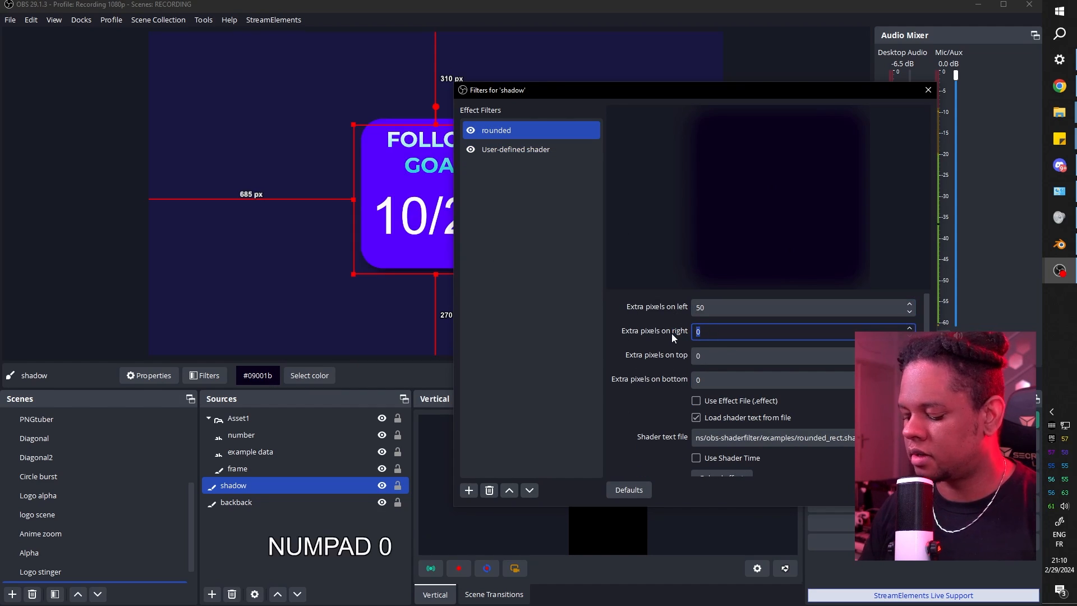
pyautogui.write('50')
pyautogui.press('Tab')
pyautogui.write('50')
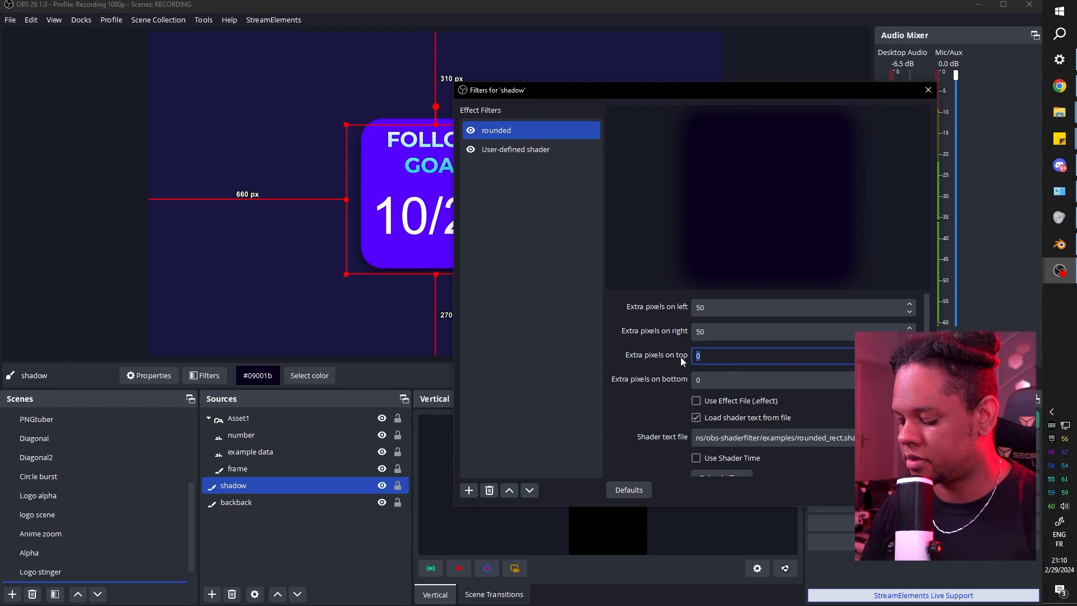
pyautogui.press('Tab')
pyautogui.write('50')
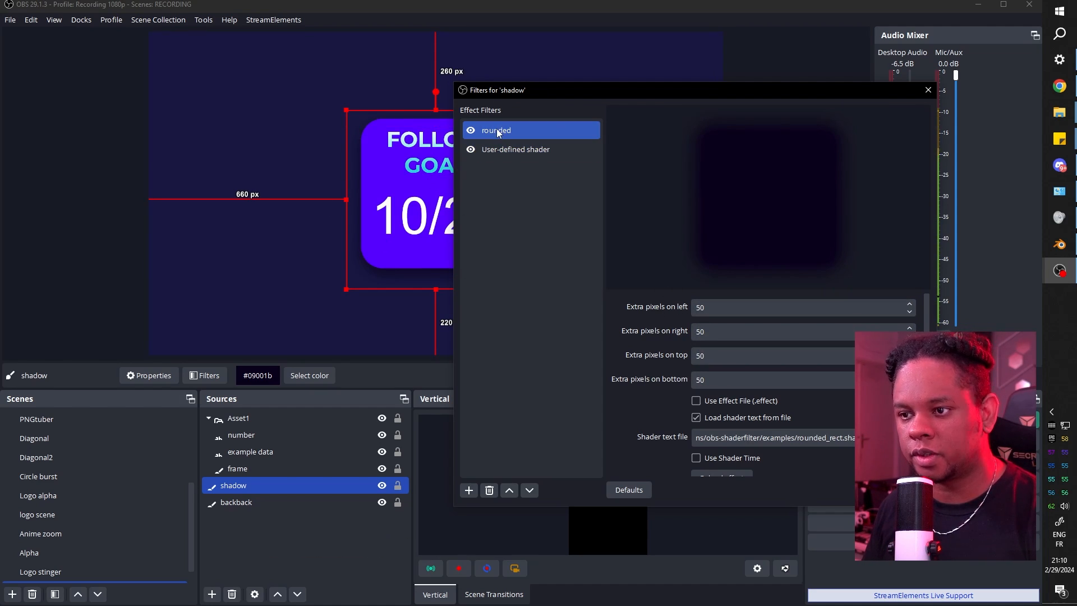
# Rename the shader filter to 'blur'.
pyautogui.click(503, 149)
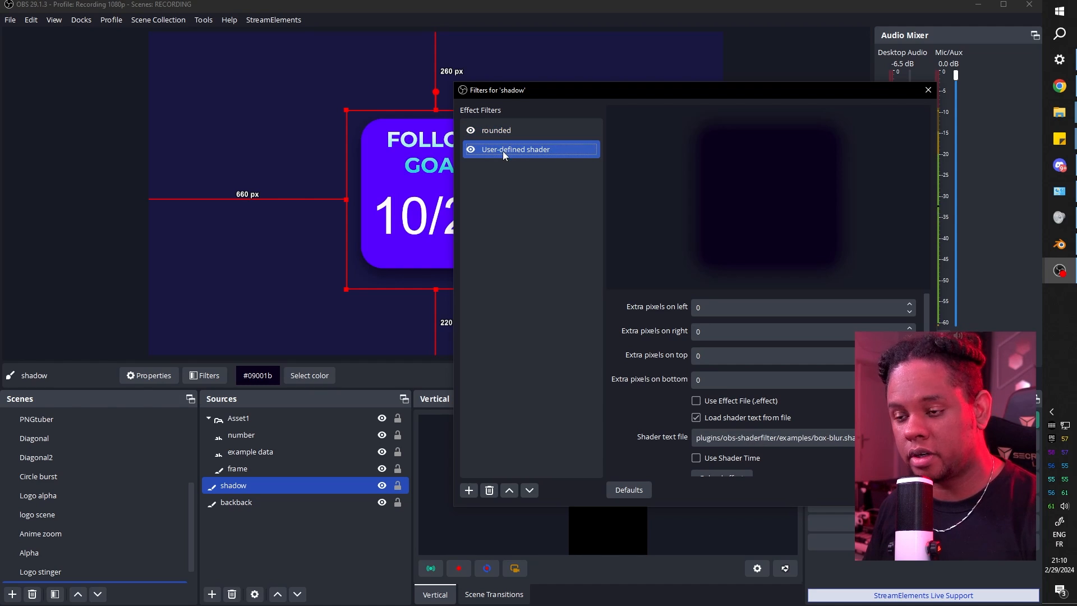
pyautogui.press('F2')
pyautogui.write('blur')
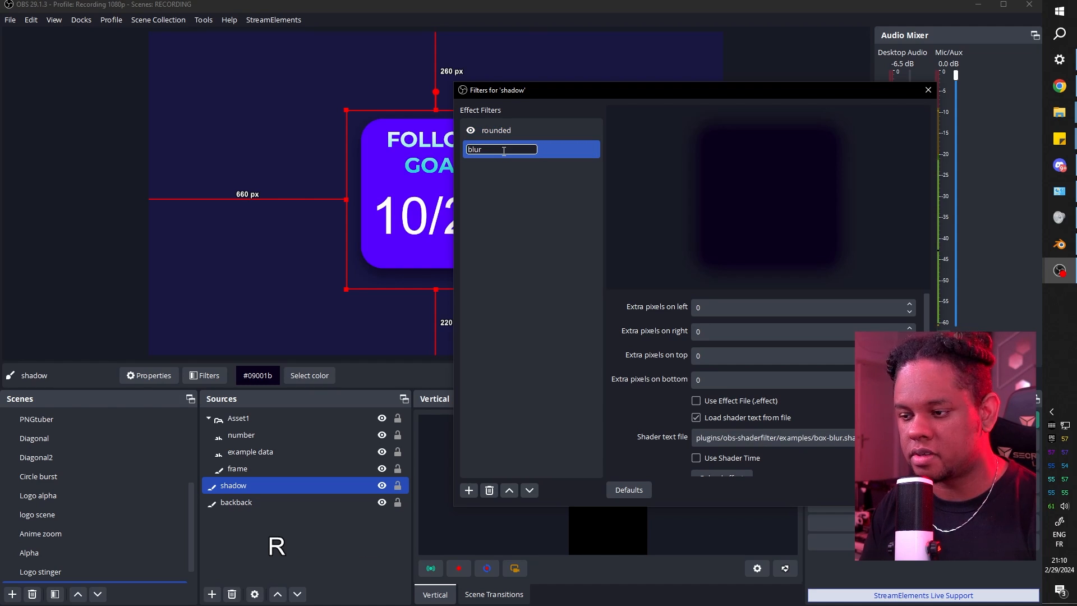
pyautogui.press('Return')
# Reduce the blur strength to 2.
pyautogui.moveTo(546, 91); pyautogui.dragTo(624, 65)
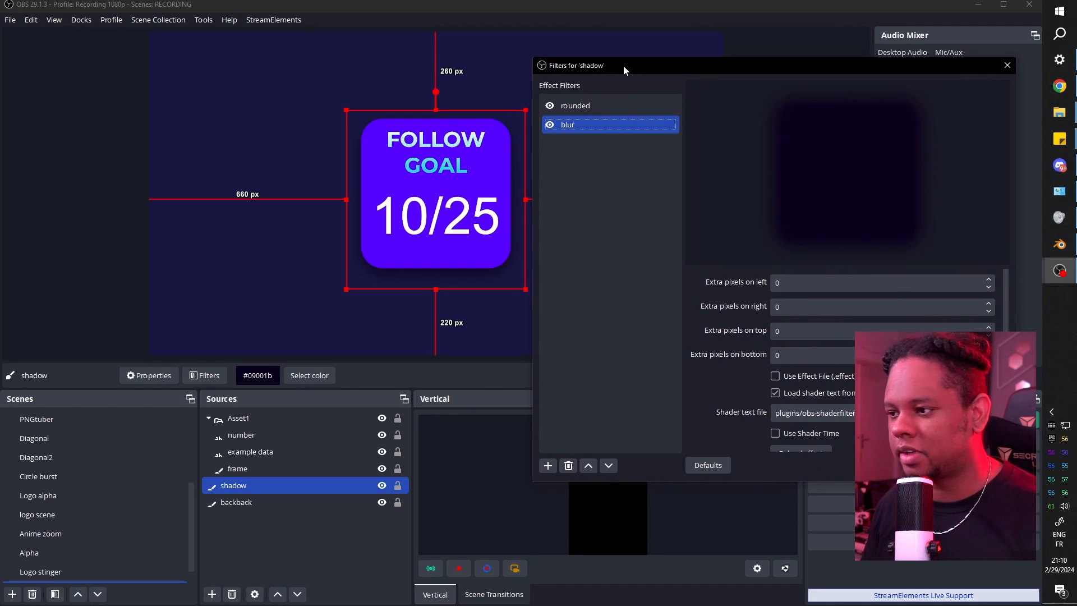
pyautogui.scroll(-5, 715, 362)
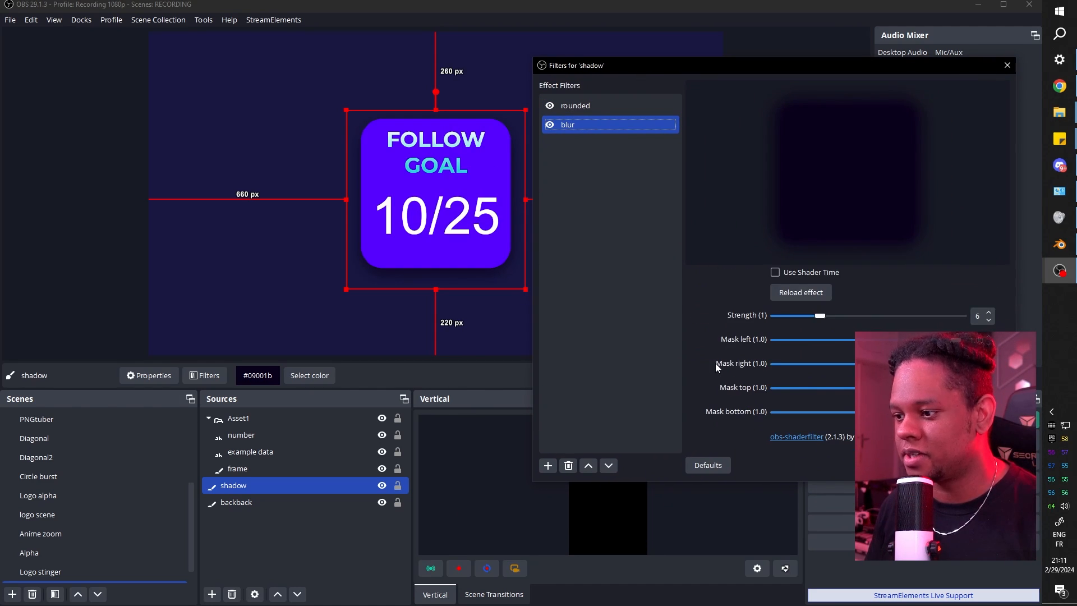
pyautogui.moveTo(822, 316); pyautogui.dragTo(795, 319)
pyautogui.click(601, 253)
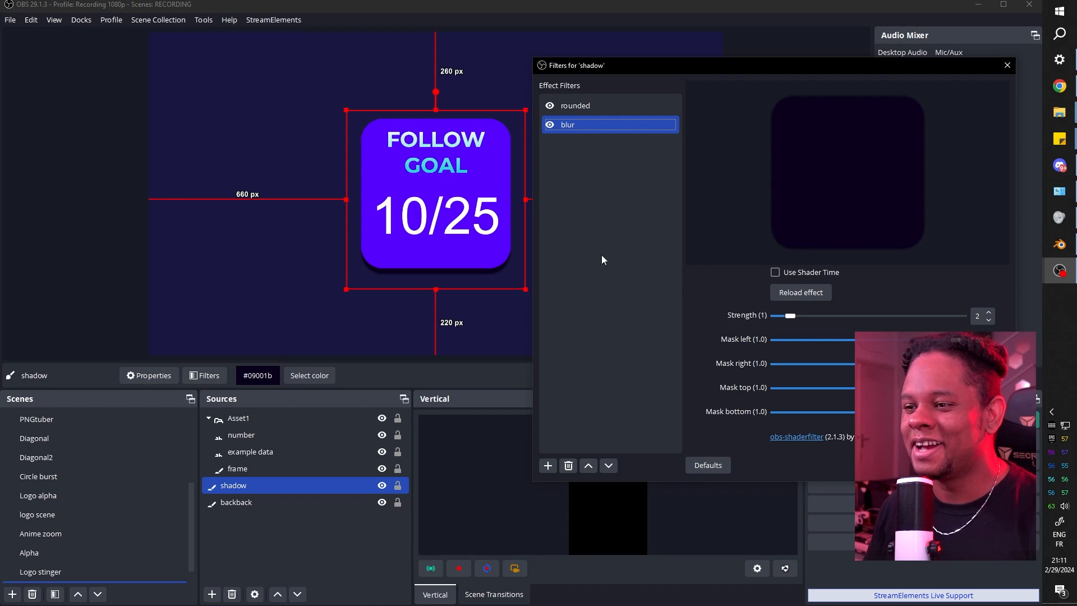
# Add a Color Correction filter to the shadow.
pyautogui.click(549, 469)
pyautogui.click(572, 137)
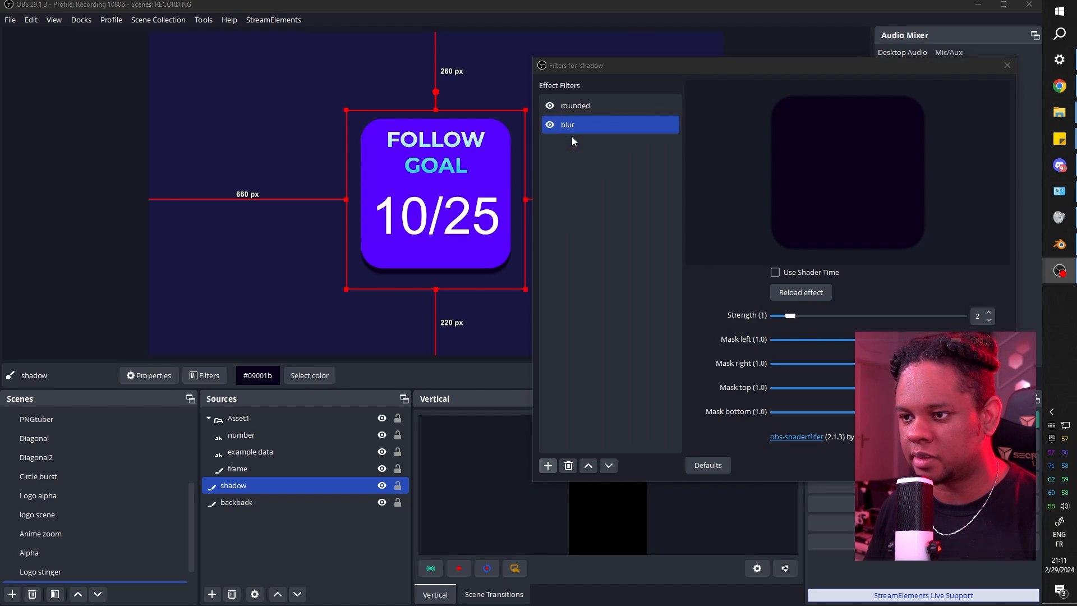
pyautogui.click(747, 288)
# Drag the Color Correction opacity down to fade the shadow, then close its filters window.
pyautogui.scroll(-1, 698, 353)
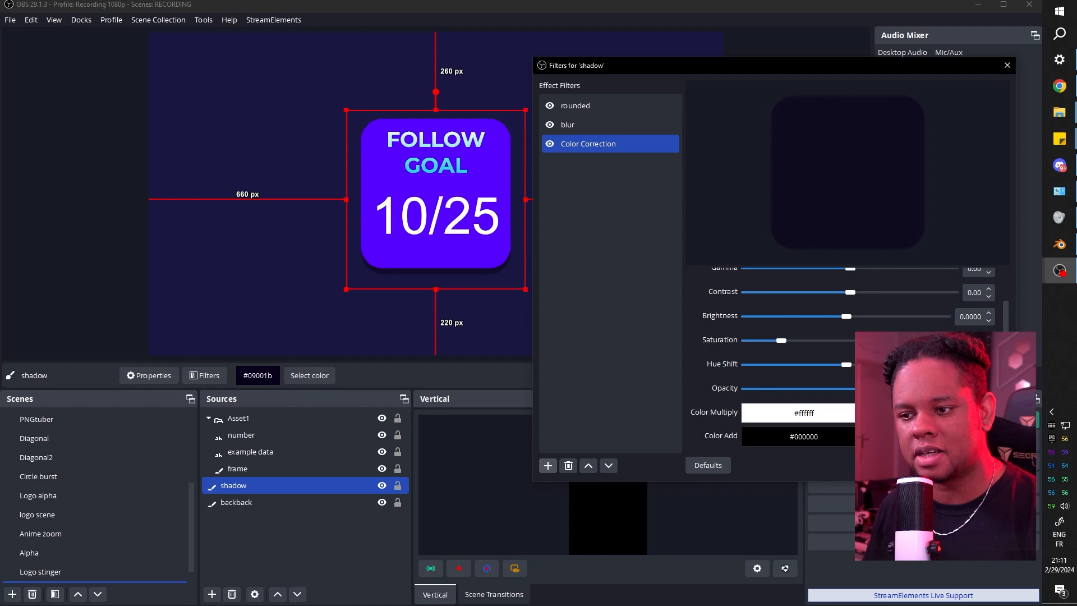
pyautogui.moveTo(852, 391)
pyautogui.mouseDown()
pyautogui.moveTo(822, 391)
pyautogui.moveTo(852, 393)
pyautogui.mouseUp()
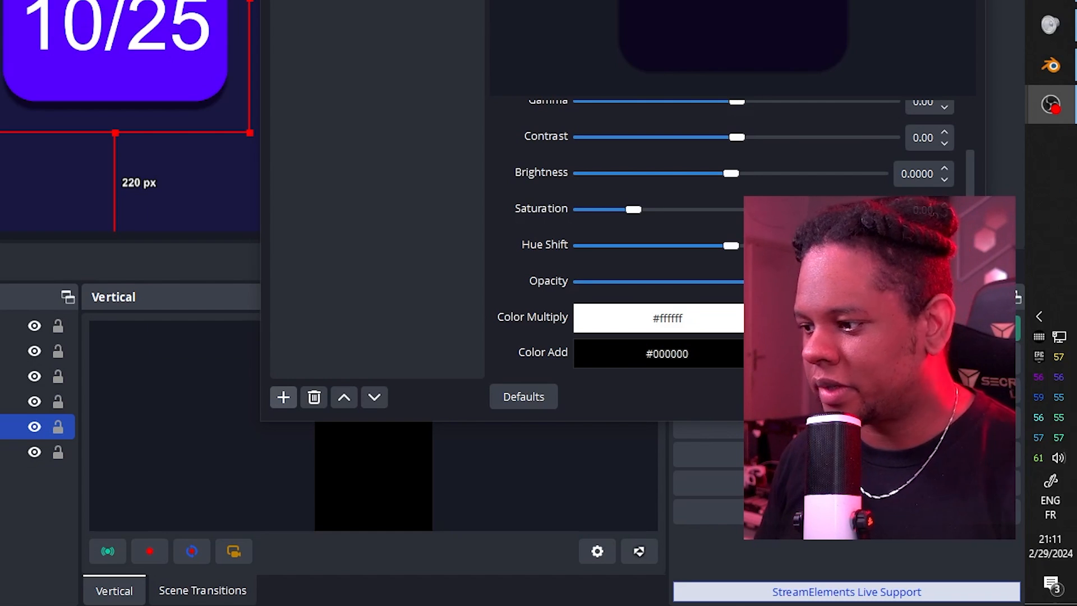
pyautogui.moveTo(881, 282); pyautogui.dragTo(785, 287)
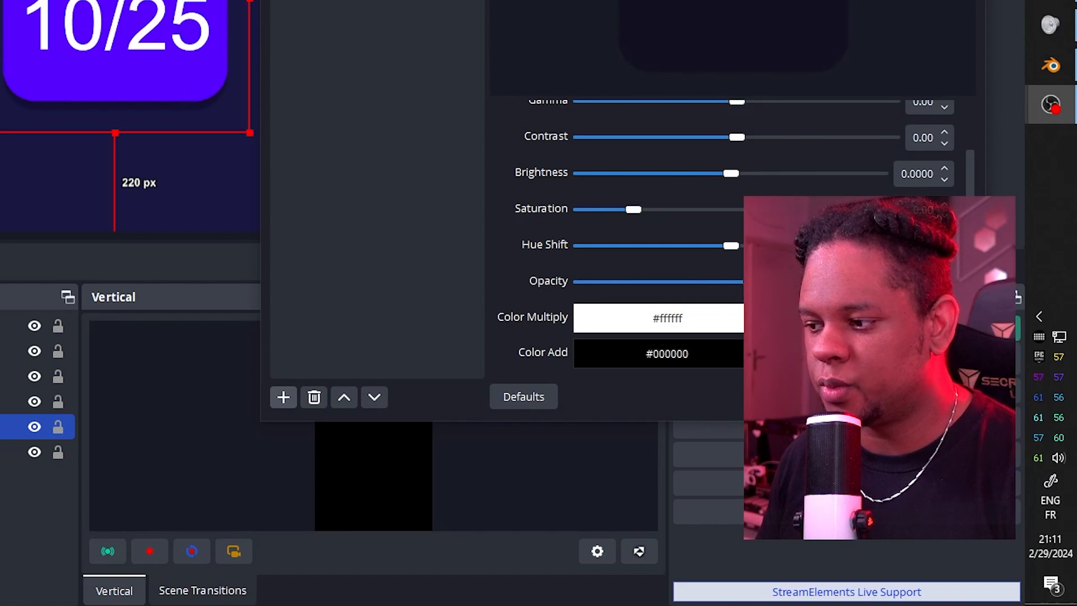
pyautogui.click(949, 396)
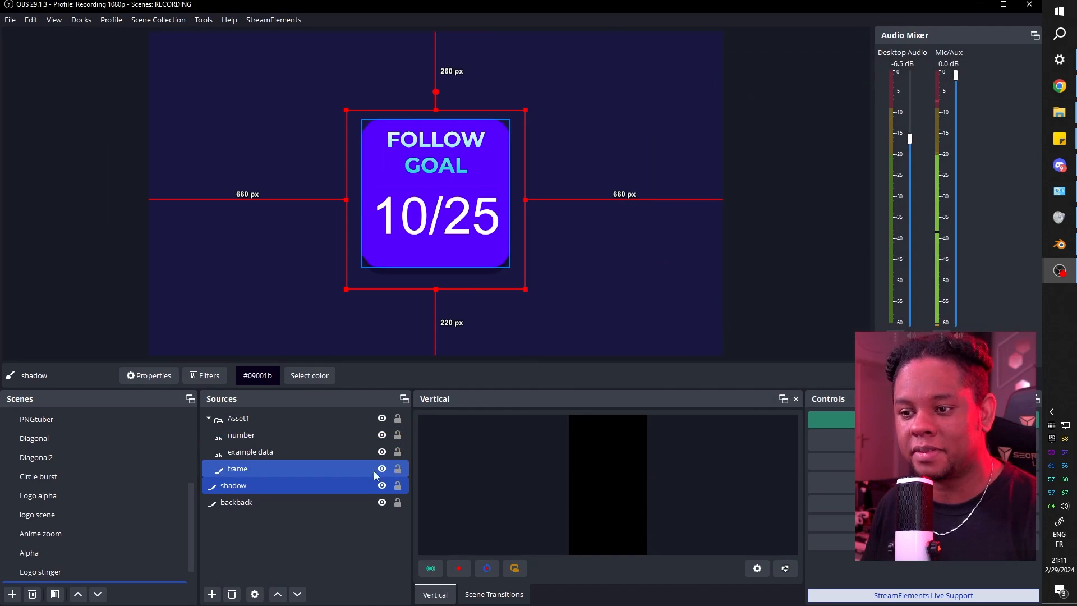
pyautogui.keyDown('ctrl'); pyautogui.click(374, 470); pyautogui.keyUp('ctrl')
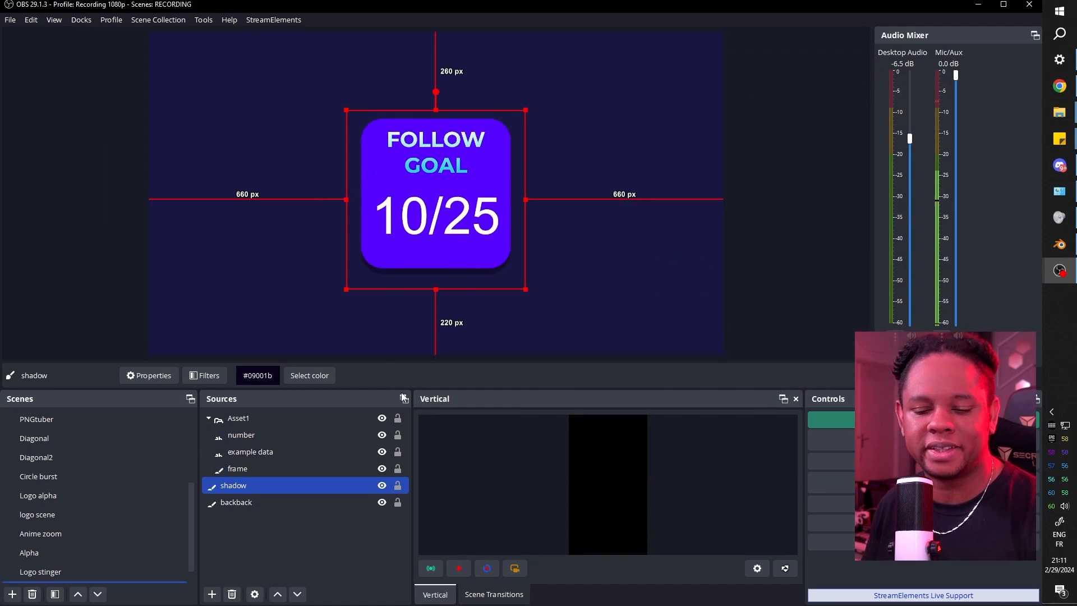
# Add a Move Source filter named 'box init' to Scene 2 that moves Asset1.
pyautogui.scroll(-1, 112, 508)
pyautogui.rightClick(77, 569)
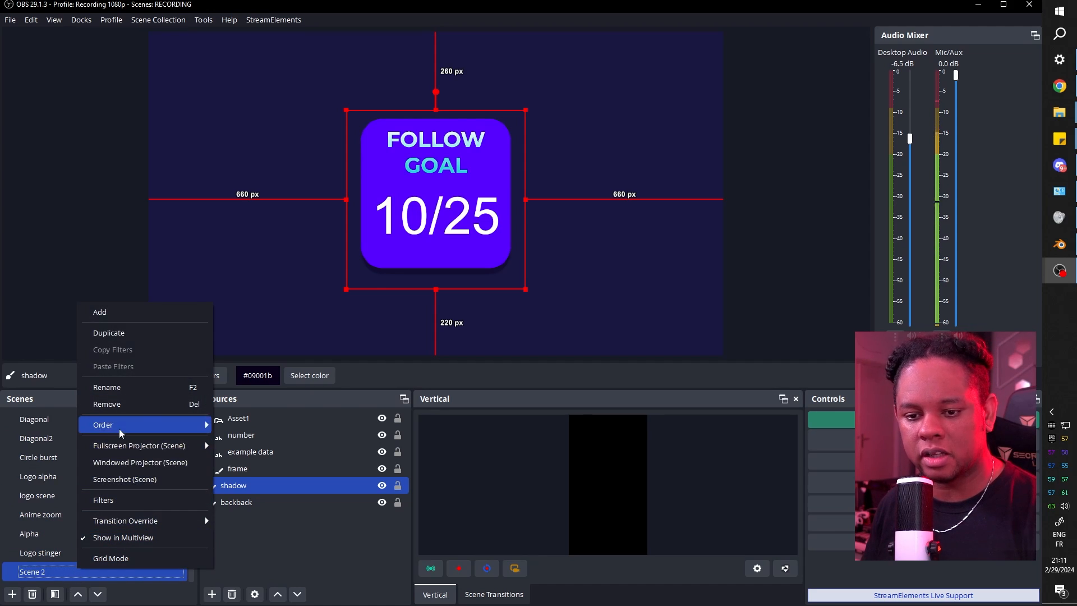
pyautogui.click(103, 500)
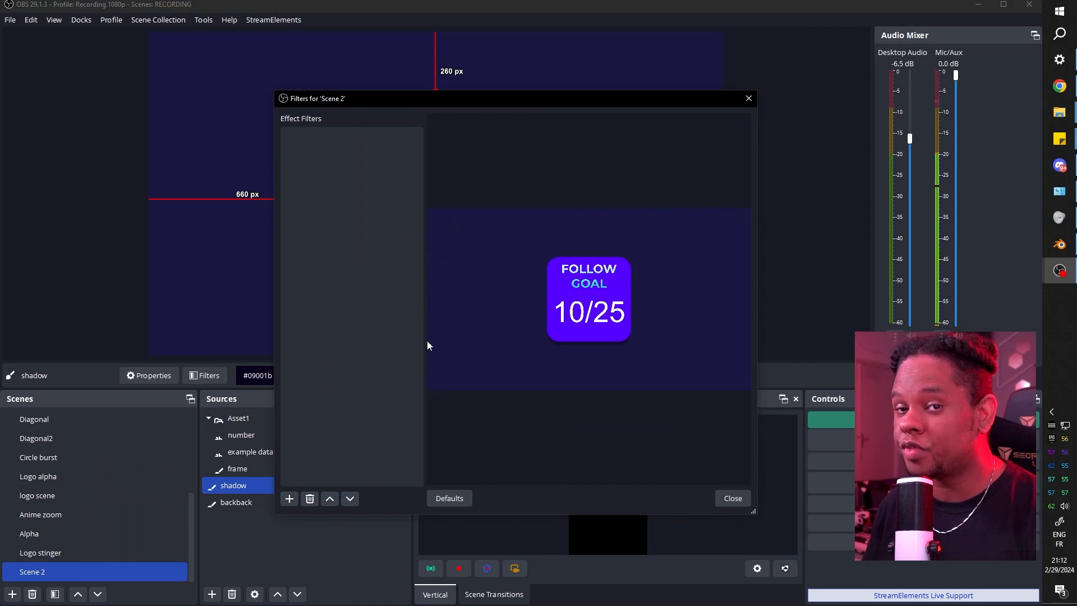
pyautogui.moveTo(415, 98); pyautogui.dragTo(424, 60)
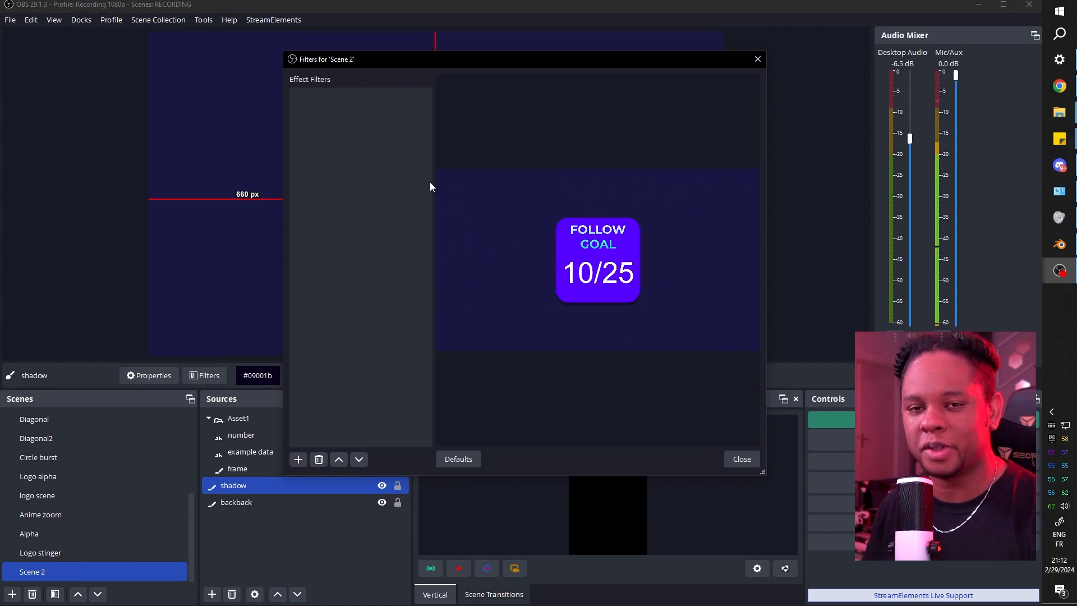
pyautogui.click(298, 459)
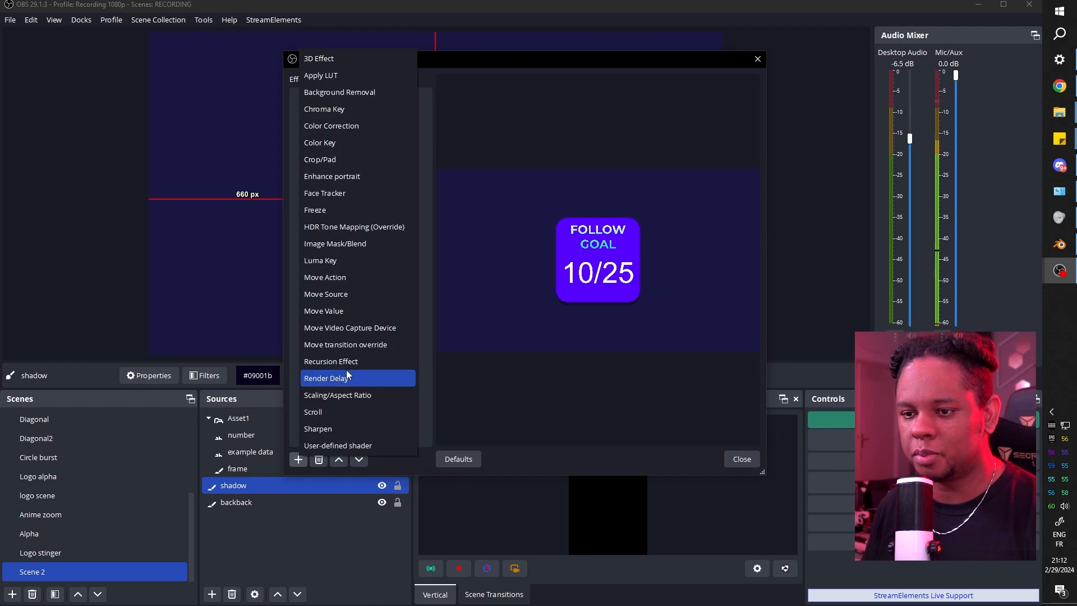
pyautogui.click(351, 294)
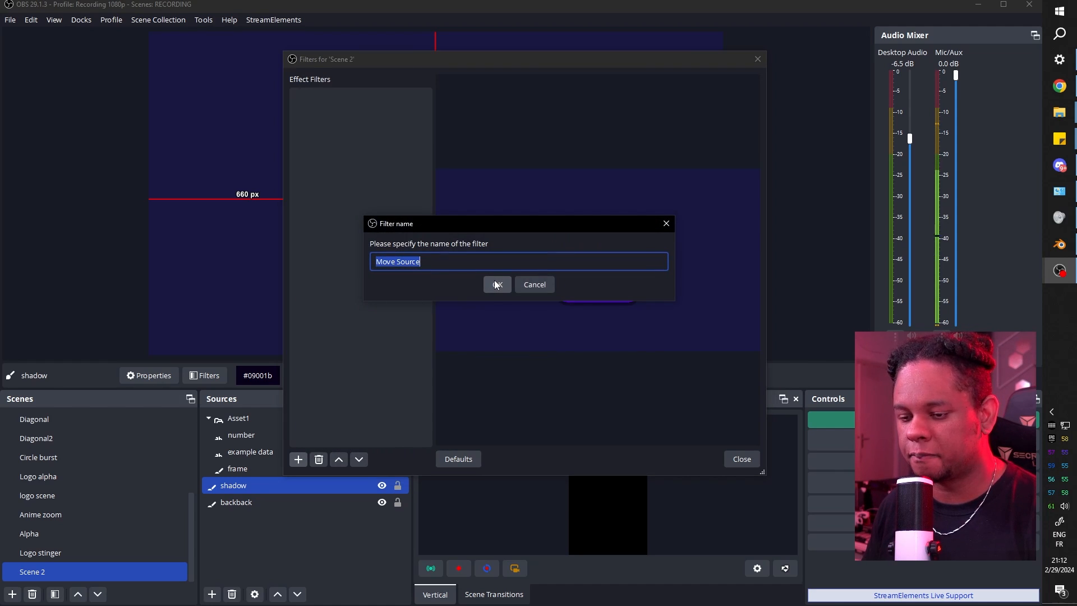
pyautogui.write('box ')
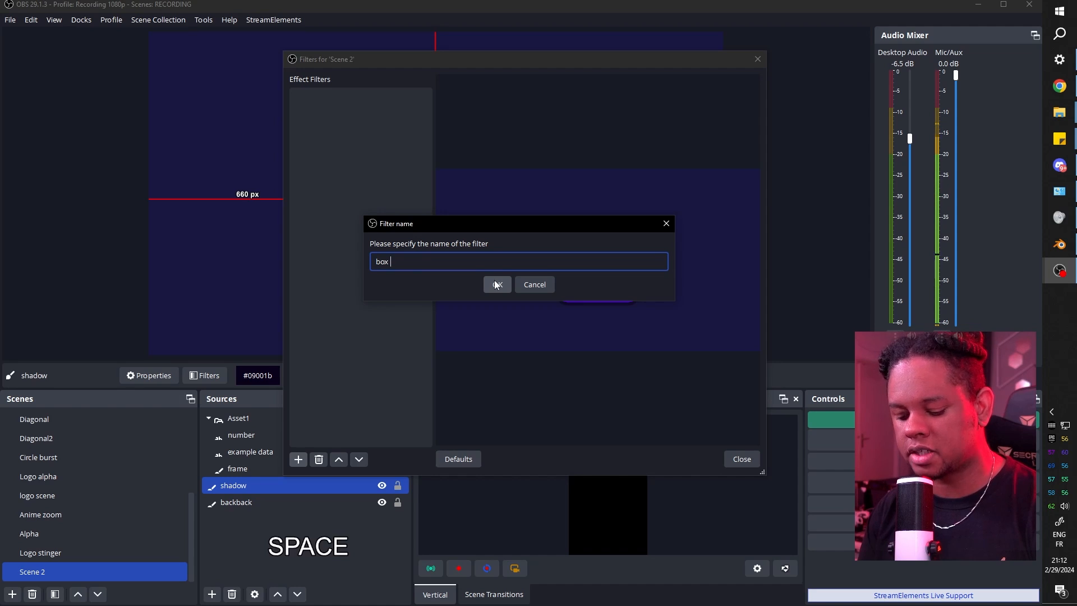
pyautogui.write('init')
pyautogui.press('Return')
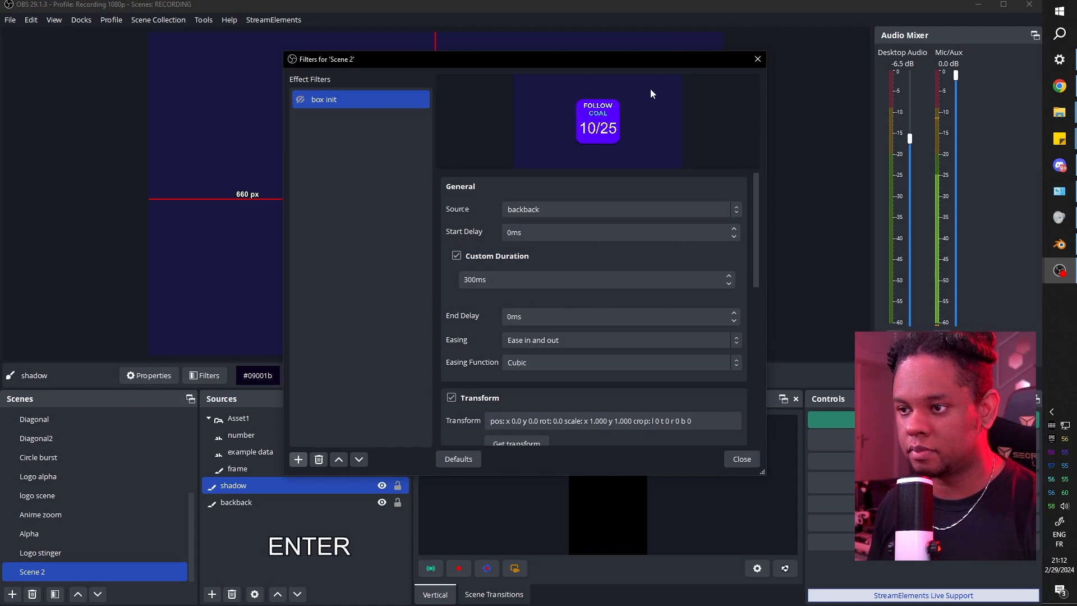
pyautogui.click(587, 211)
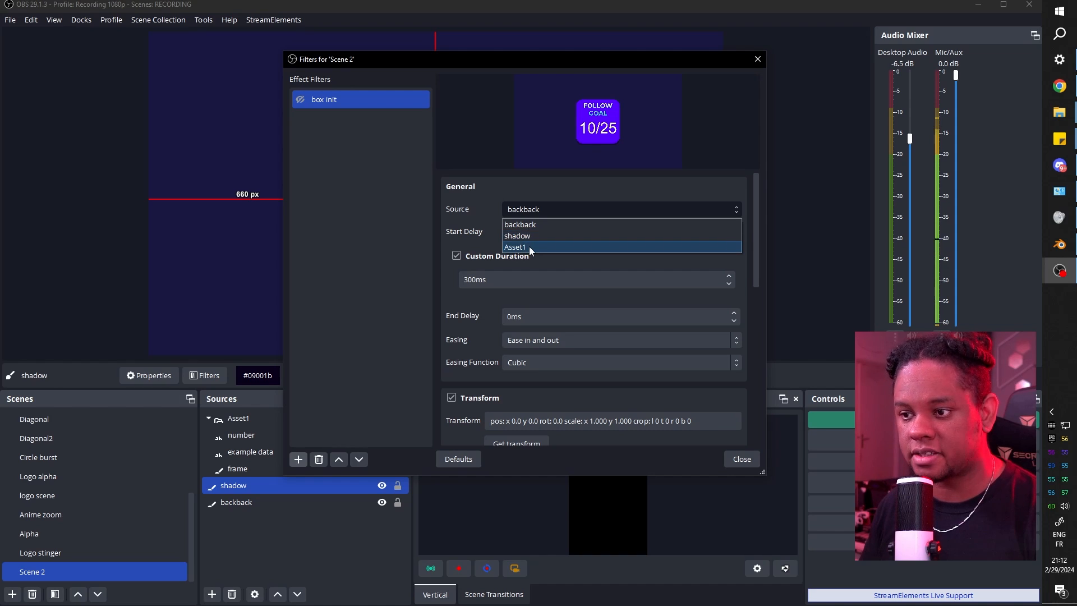
pyautogui.click(530, 247)
pyautogui.scroll(-2, 521, 381)
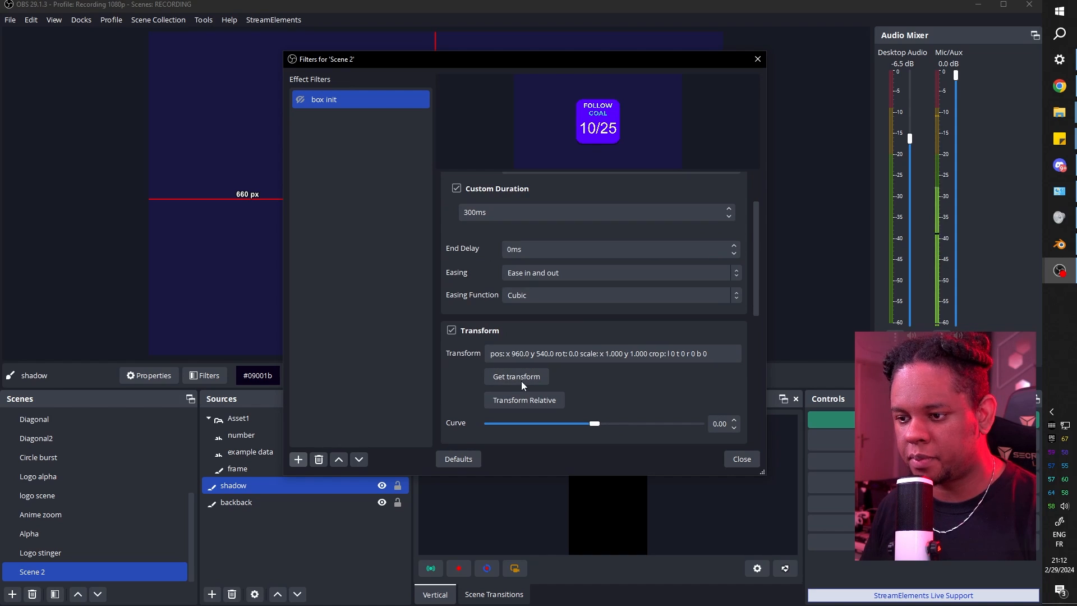
# Duplicate the box init filter and name the copy 'box movez'.
pyautogui.rightClick(341, 99)
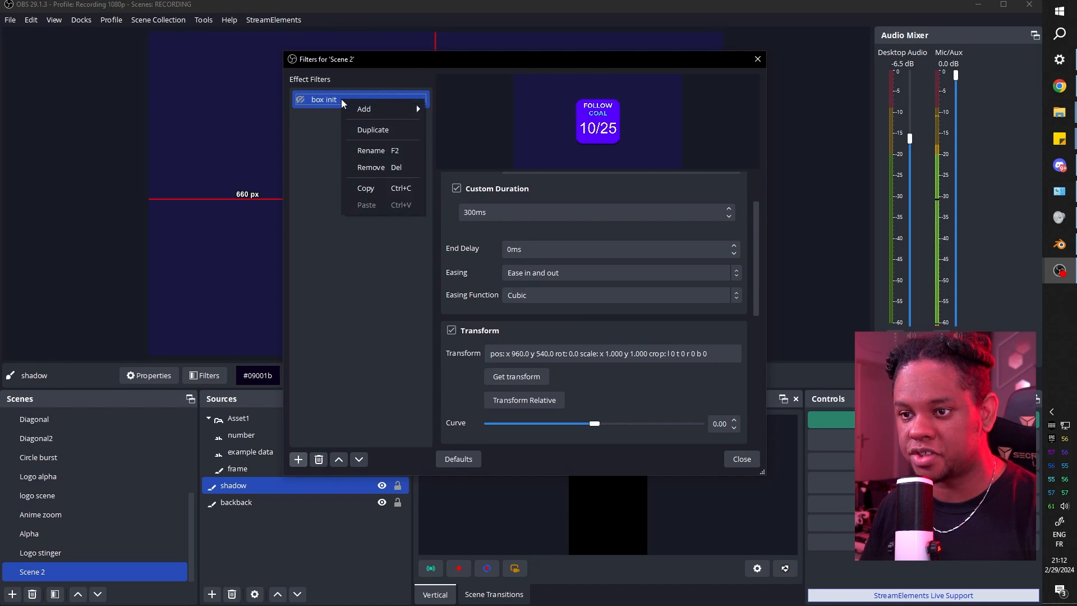
pyautogui.click(365, 130)
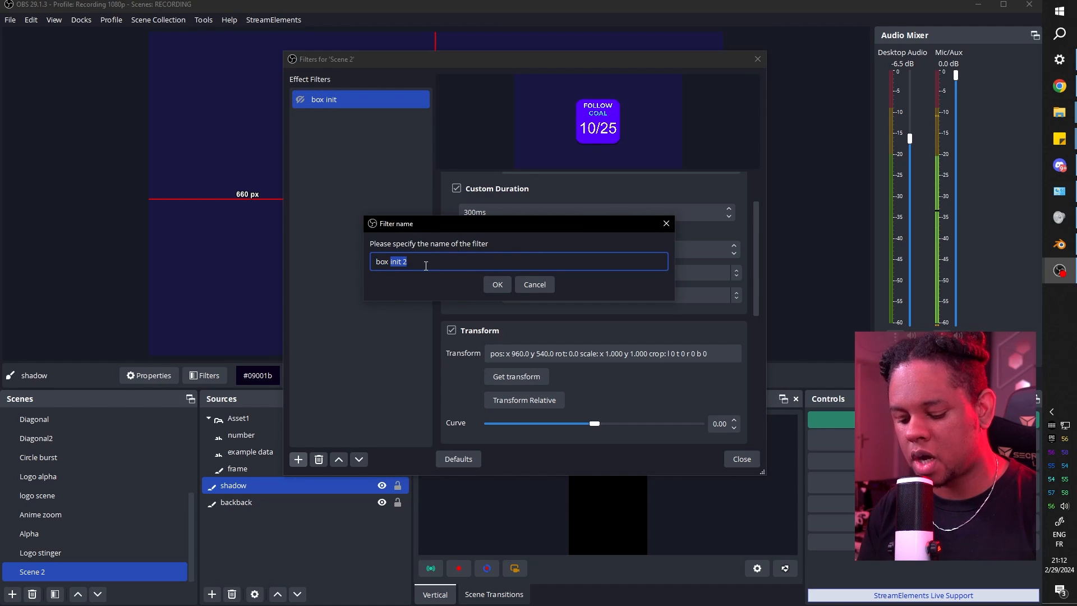
pyautogui.write('movez')
pyautogui.press('Return')
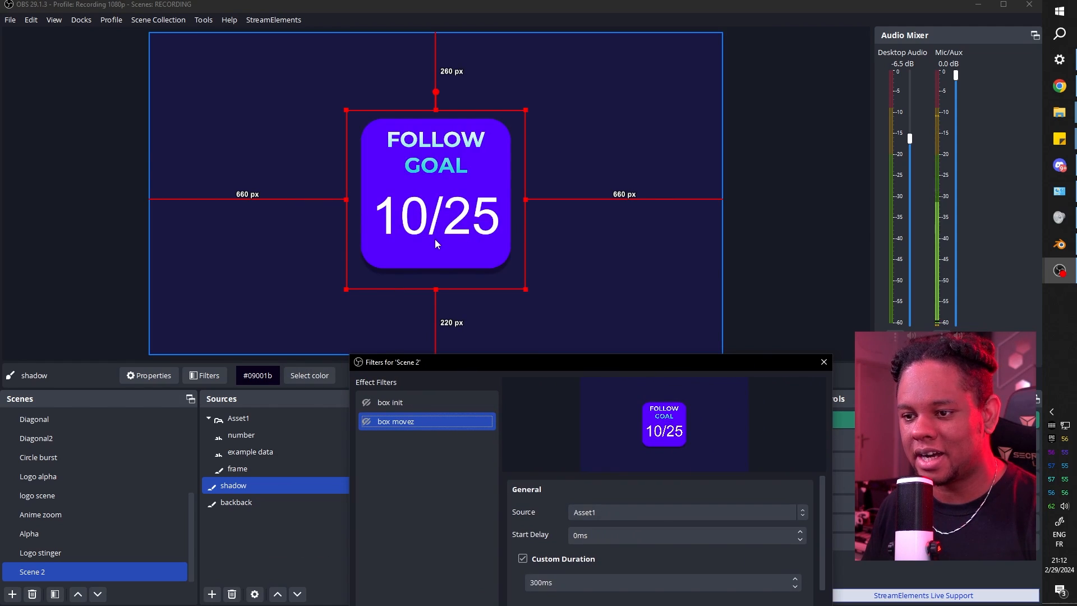
# Raise and enlarge the Asset1 goal box, centred horizontally 116 px from the top.
pyautogui.moveTo(436, 240); pyautogui.dragTo(435, 234)
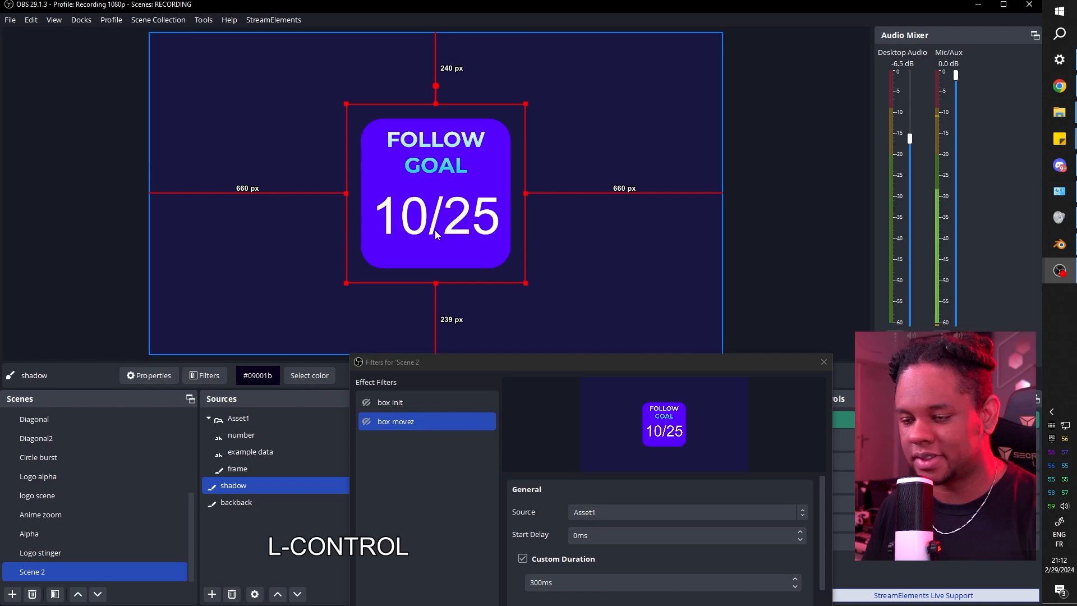
pyautogui.hotkey('ctrl', 'z')
pyautogui.keyDown('ctrl'); pyautogui.click(248, 419); pyautogui.keyUp('ctrl')
pyautogui.click(248, 419)
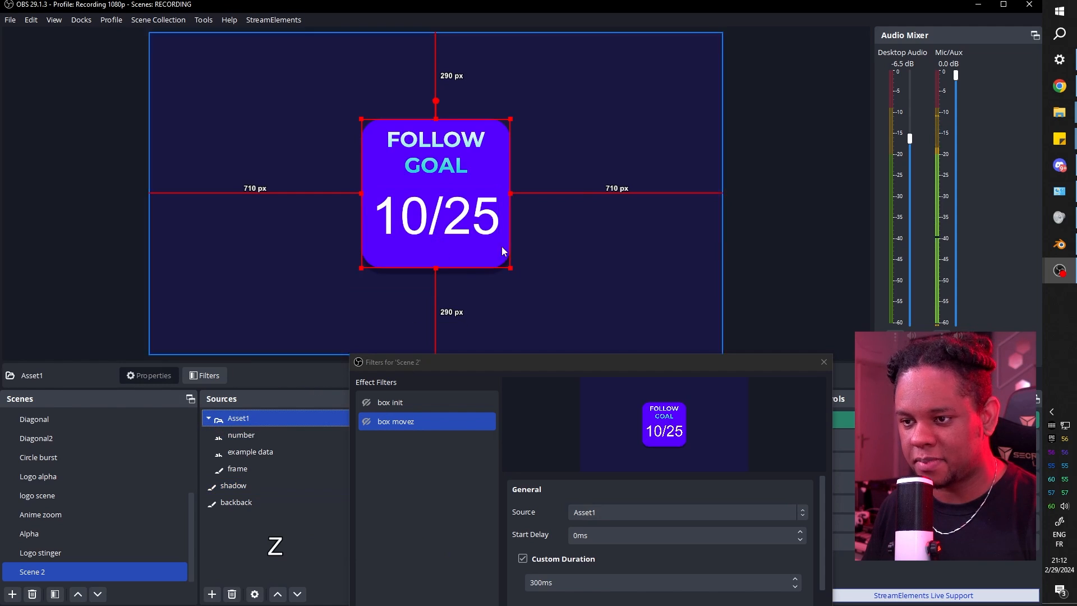
pyautogui.moveTo(440, 218); pyautogui.dragTo(440, 181)
pyautogui.moveTo(510, 232); pyautogui.dragTo(538, 258)
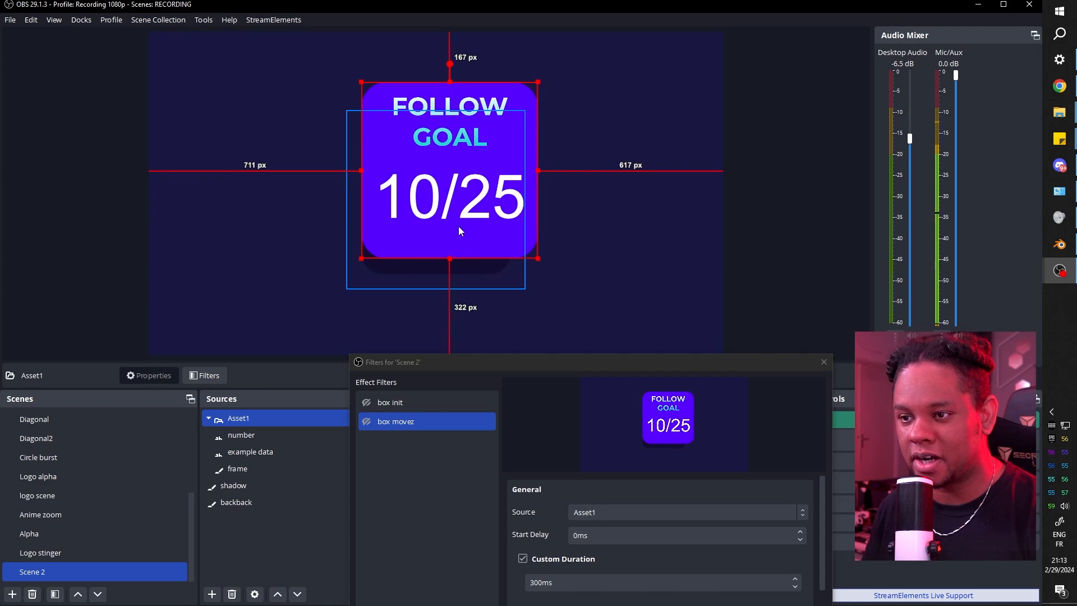
pyautogui.moveTo(459, 227); pyautogui.dragTo(447, 211)
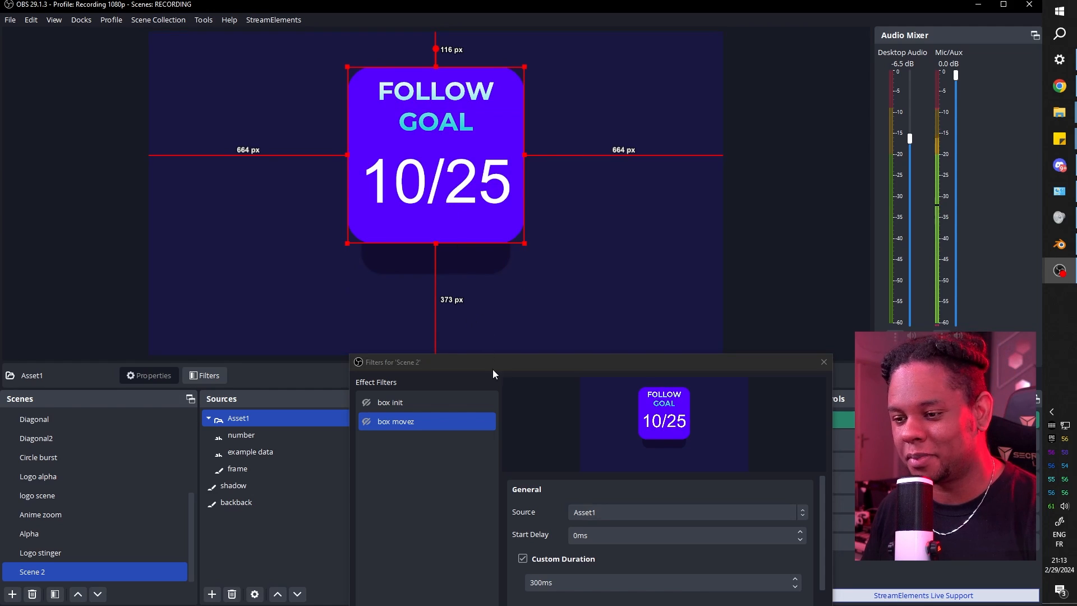
pyautogui.moveTo(489, 365); pyautogui.dragTo(661, 149)
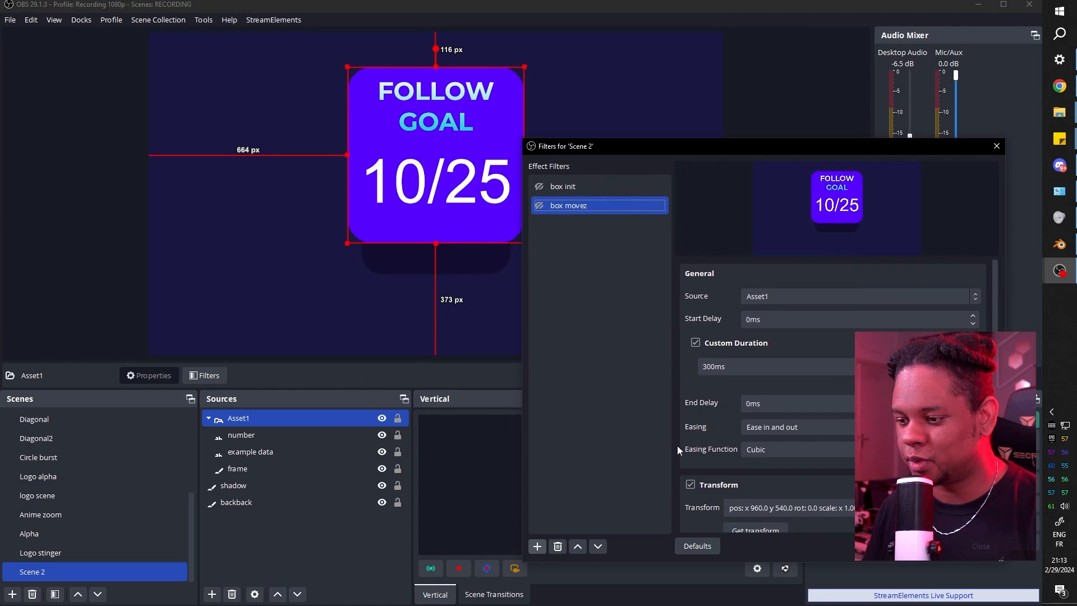
# Store the box's raised position (959.5, 411.0) in box movez with Get transform.
pyautogui.scroll(-3, 678, 445)
pyautogui.click(737, 437)
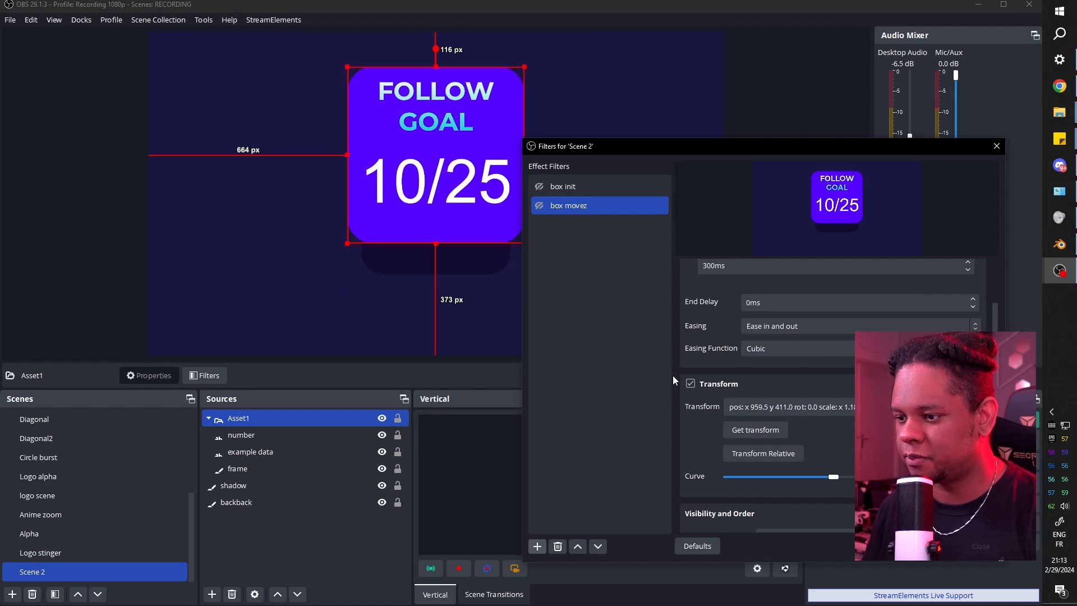
pyautogui.scroll(3, 676, 382)
# Set the Custom Duration of both box init and box movez to 3000ms.
pyautogui.click(565, 188)
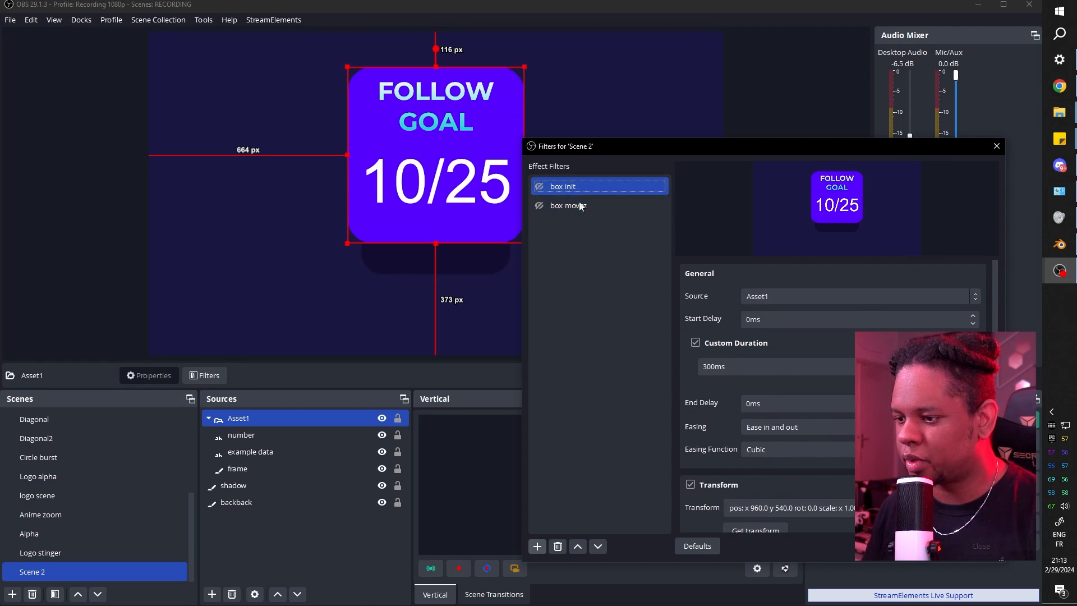
pyautogui.click(705, 368)
pyautogui.press('KP_0')
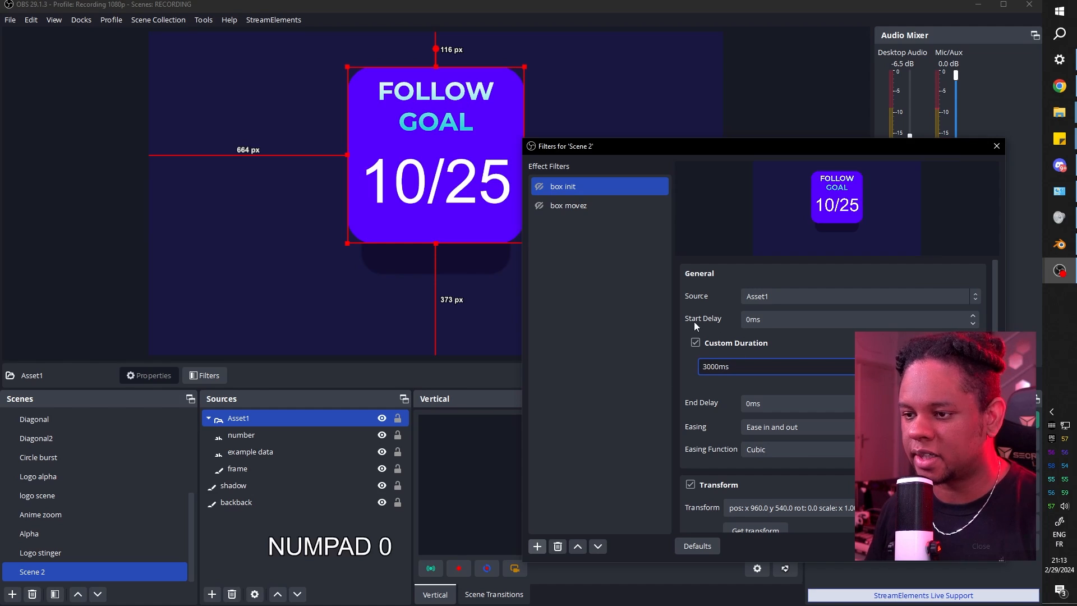
pyautogui.click(568, 205)
pyautogui.click(706, 367)
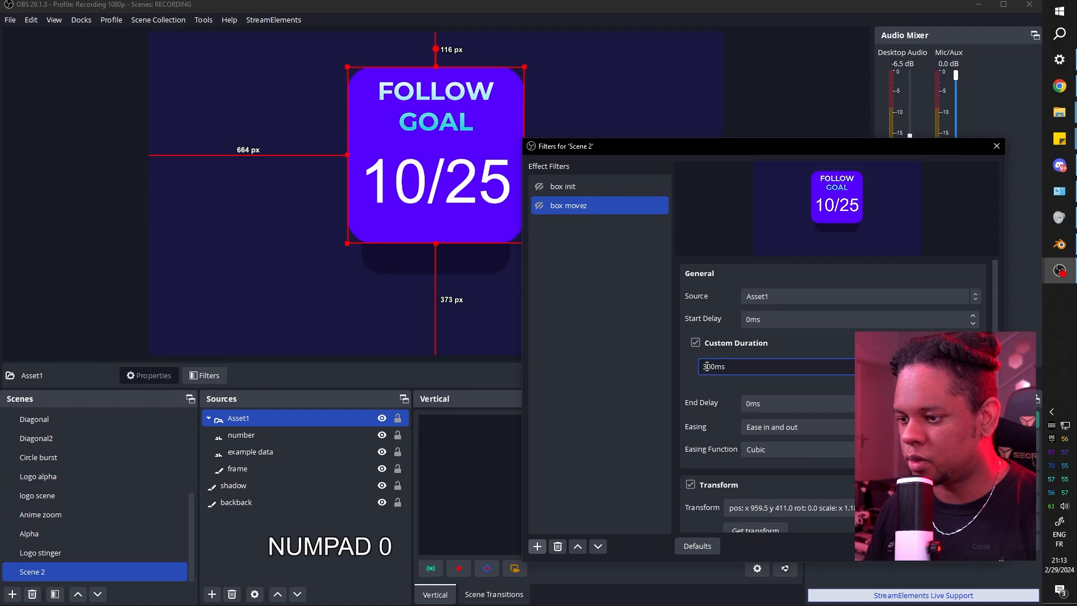
pyautogui.write('0')
pyautogui.click(676, 355)
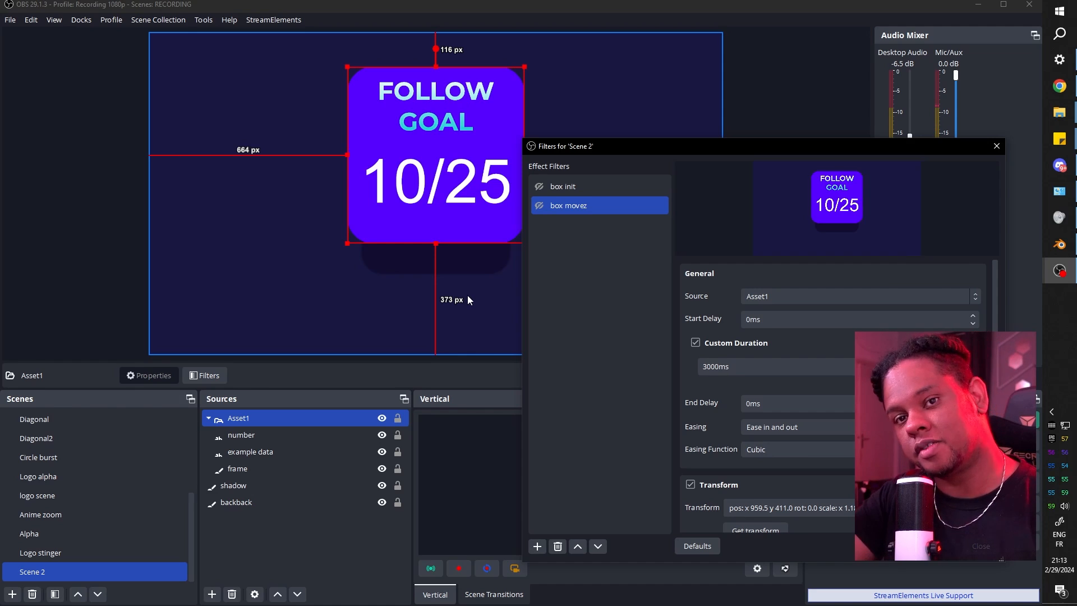
# Add a Move Source filter named 'shadow init' with a 3000ms duration.
pyautogui.click(537, 545)
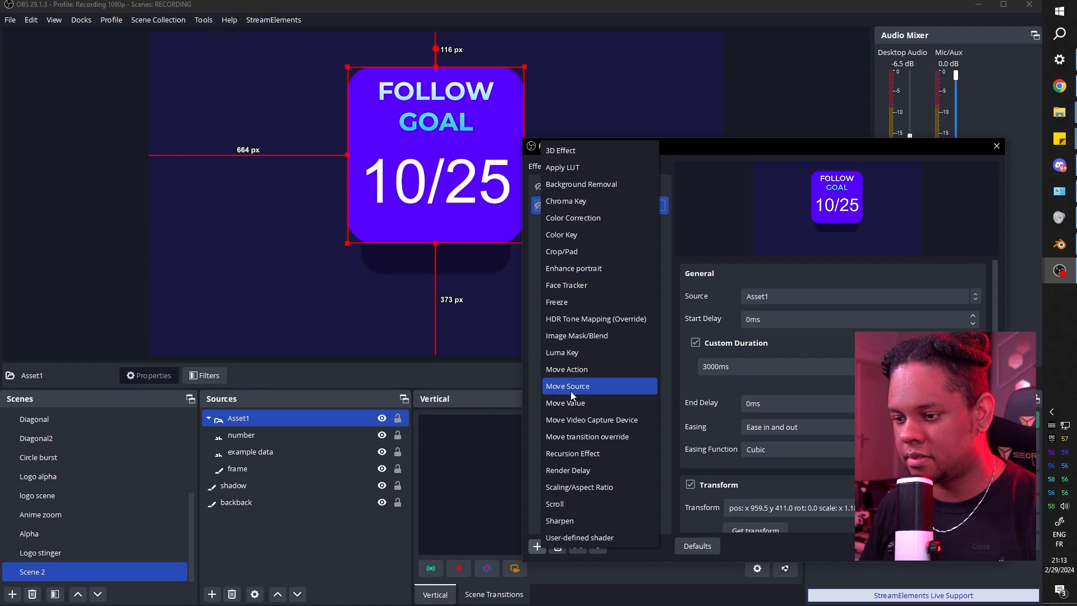
pyautogui.click(572, 391)
pyautogui.write('shad')
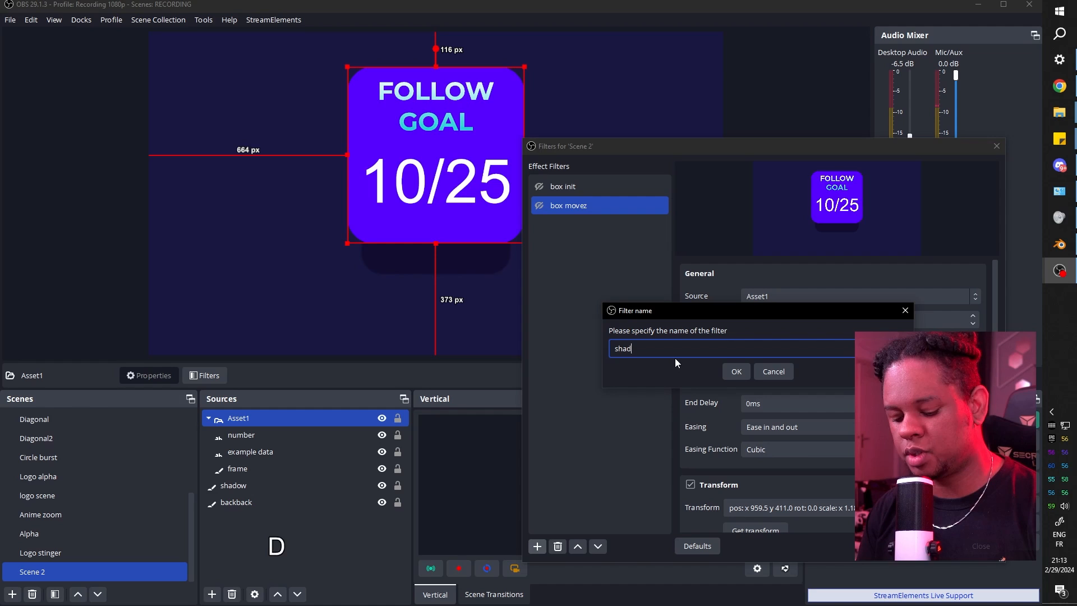
pyautogui.write('ow init')
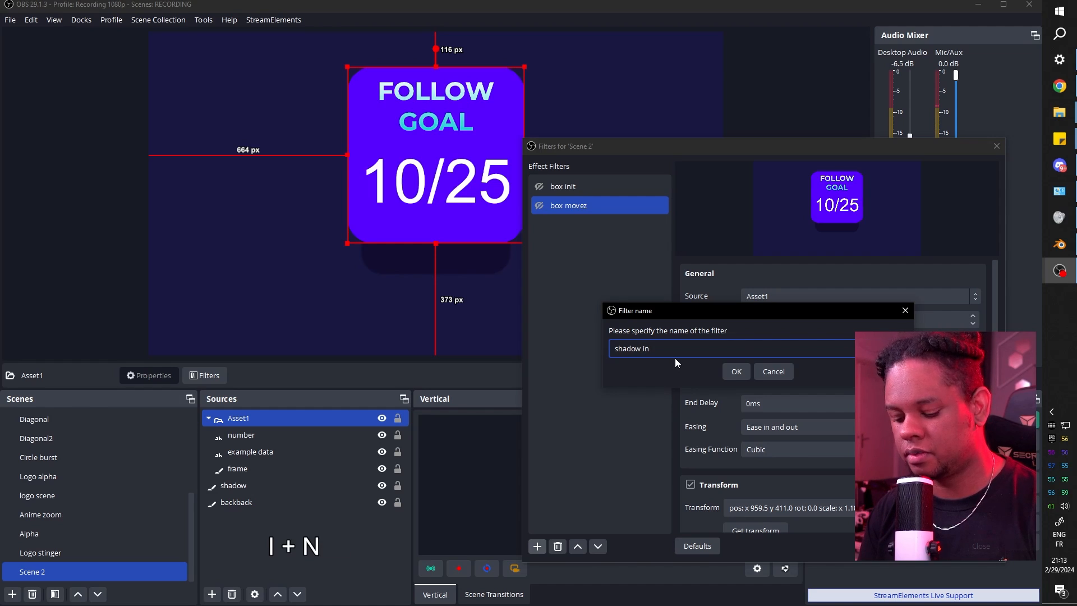
pyautogui.press('Return')
pyautogui.click(709, 367)
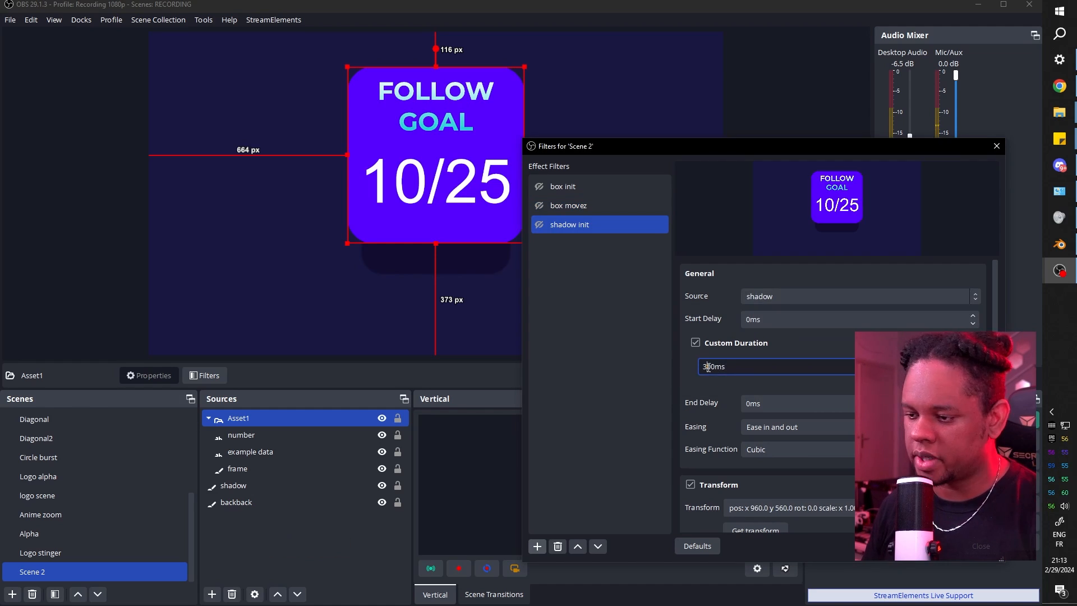
pyautogui.write('0')
pyautogui.scroll(-5, 746, 330)
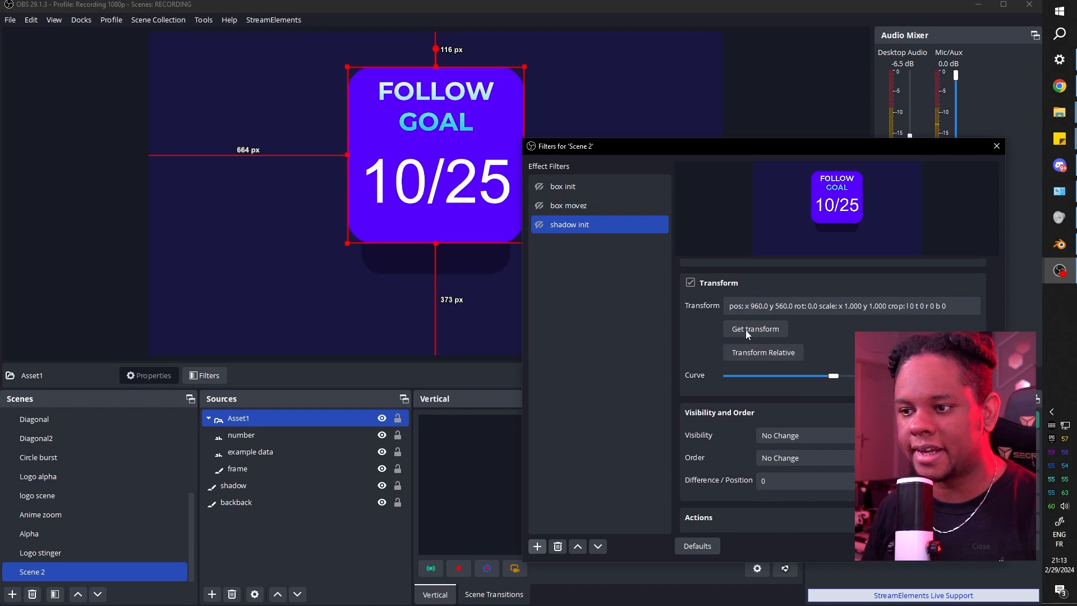
# Duplicate shadow init and name the copy 'shadow move'.
pyautogui.rightClick(578, 225)
pyautogui.click(591, 257)
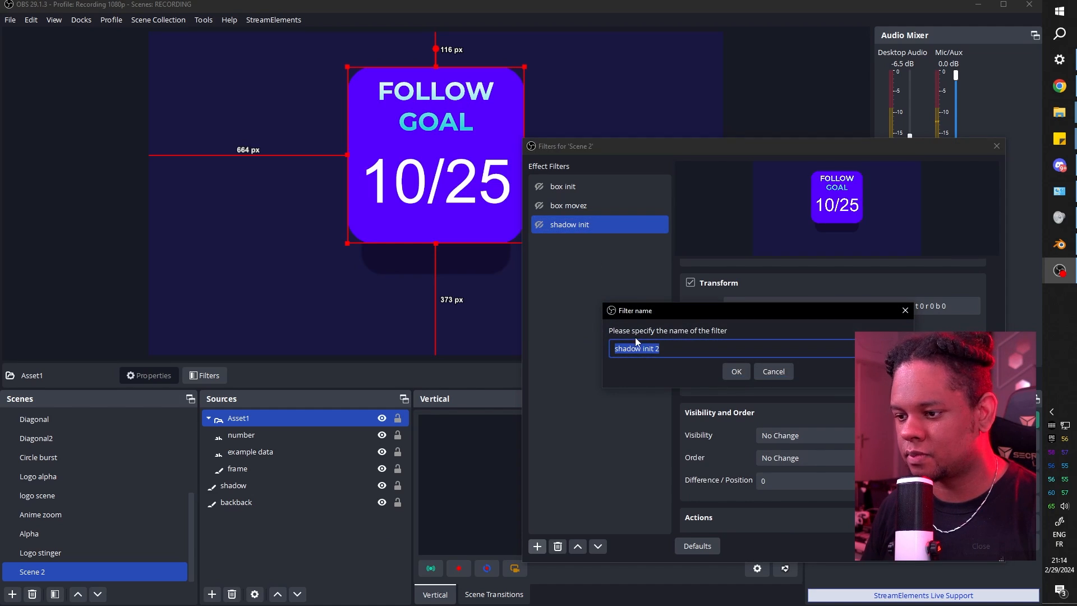
pyautogui.click(643, 350)
pyautogui.write('move')
pyautogui.press('Return')
# Move the shadow lower, enlarge it, and centre it horizontally under the goal box.
pyautogui.click(244, 486)
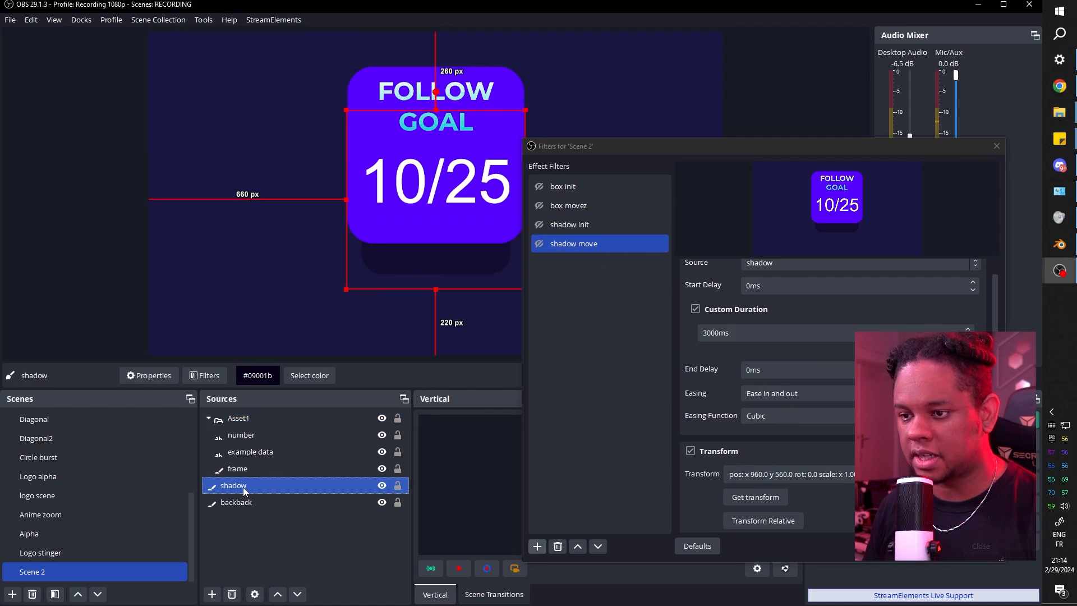
pyautogui.moveTo(611, 150); pyautogui.dragTo(800, 136)
pyautogui.moveTo(402, 265); pyautogui.dragTo(404, 294)
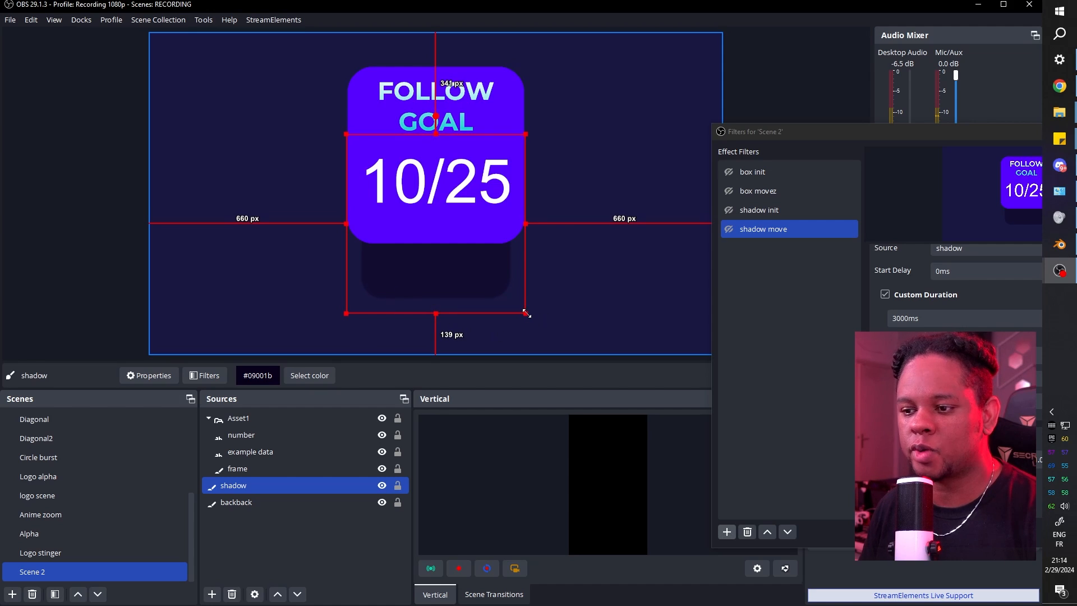
pyautogui.moveTo(527, 315); pyautogui.dragTo(542, 329)
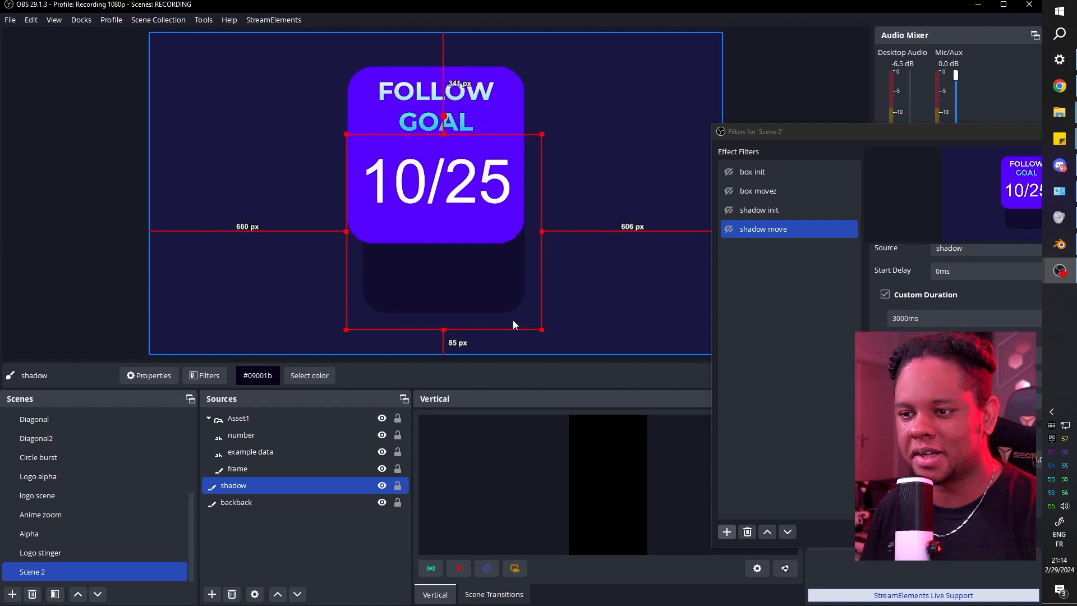
pyautogui.moveTo(453, 289); pyautogui.dragTo(446, 289)
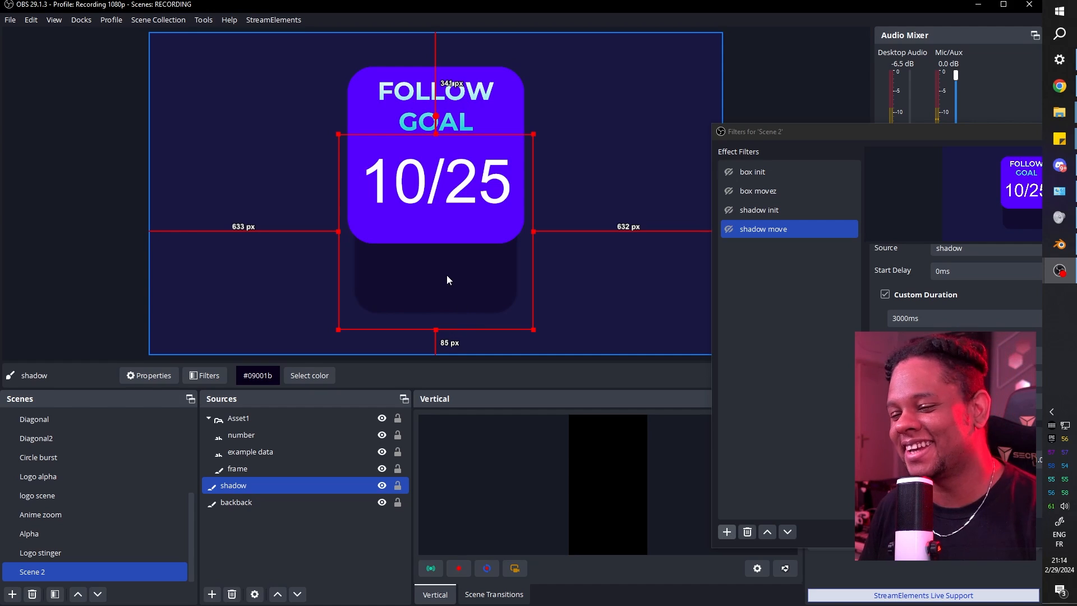
pyautogui.press('Down')
pyautogui.press('Down')
pyautogui.press('Down')
pyautogui.press('Down')
pyautogui.press('Down')
pyautogui.press('Down')
pyautogui.press('Down')
pyautogui.press('Down')
pyautogui.press('Down')
pyautogui.press('Down')
pyautogui.press('Down')
pyautogui.press('Down')
pyautogui.press('Down')
pyautogui.press('Down')
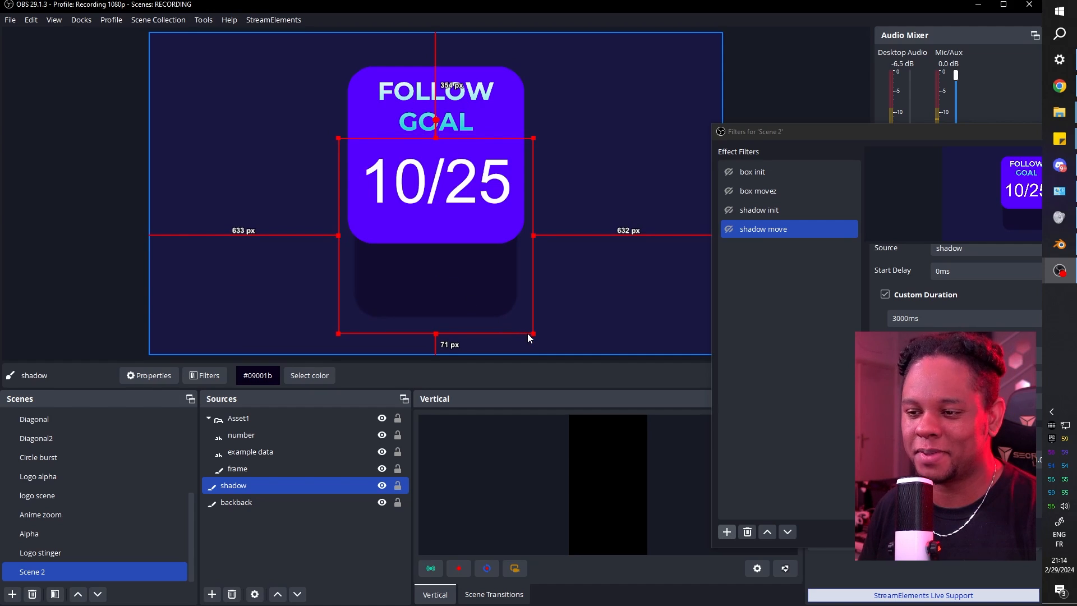
pyautogui.moveTo(533, 333); pyautogui.dragTo(537, 338)
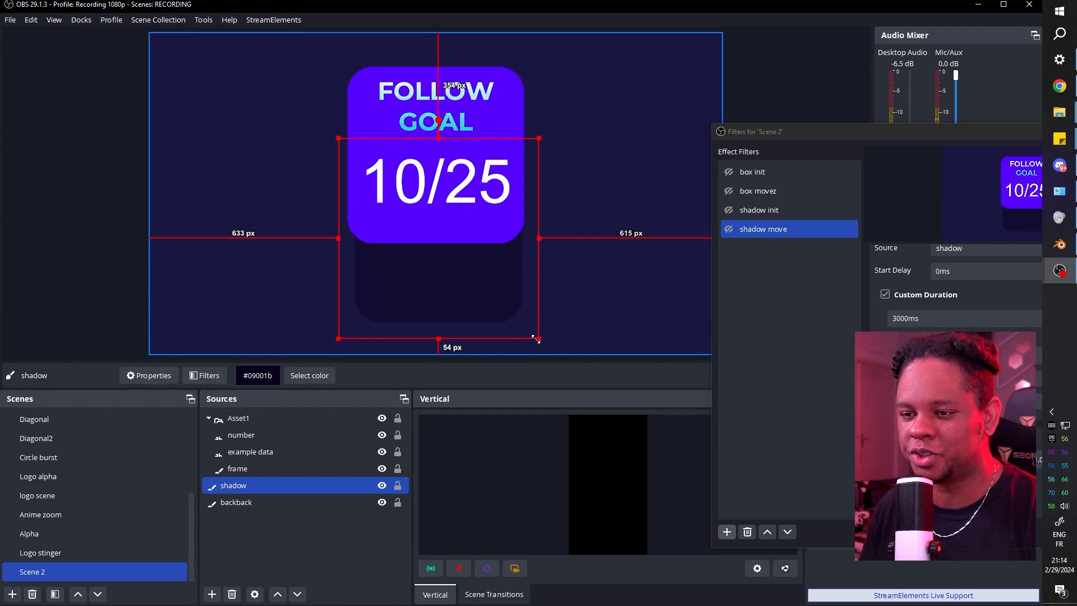
pyautogui.moveTo(464, 294); pyautogui.dragTo(459, 292)
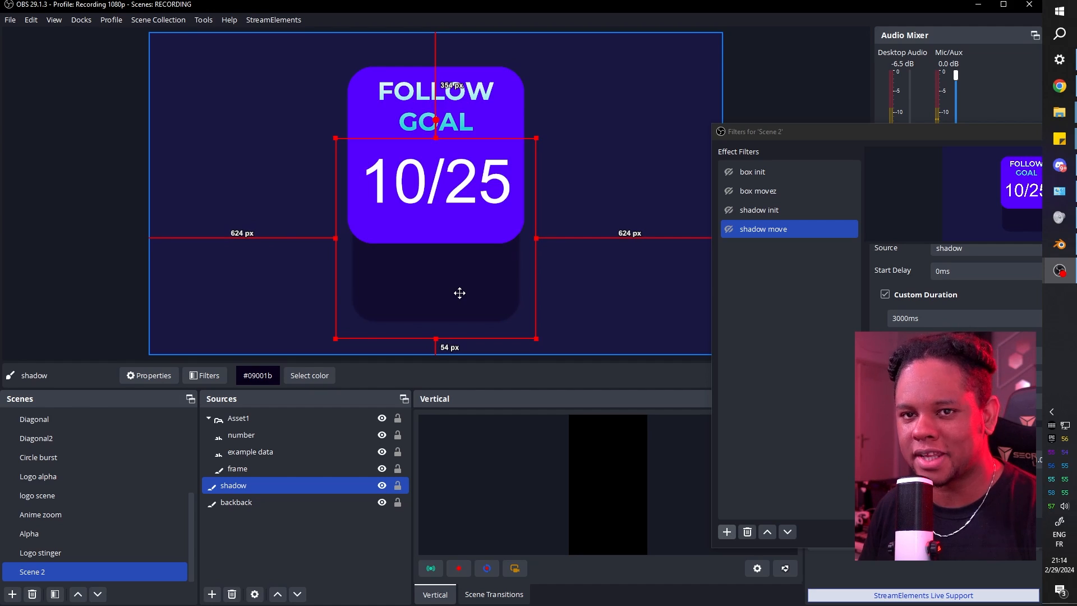
# Store the shadow's new position (960.0, 560.0) in shadow move with Get transform.
pyautogui.moveTo(816, 136); pyautogui.dragTo(686, 92)
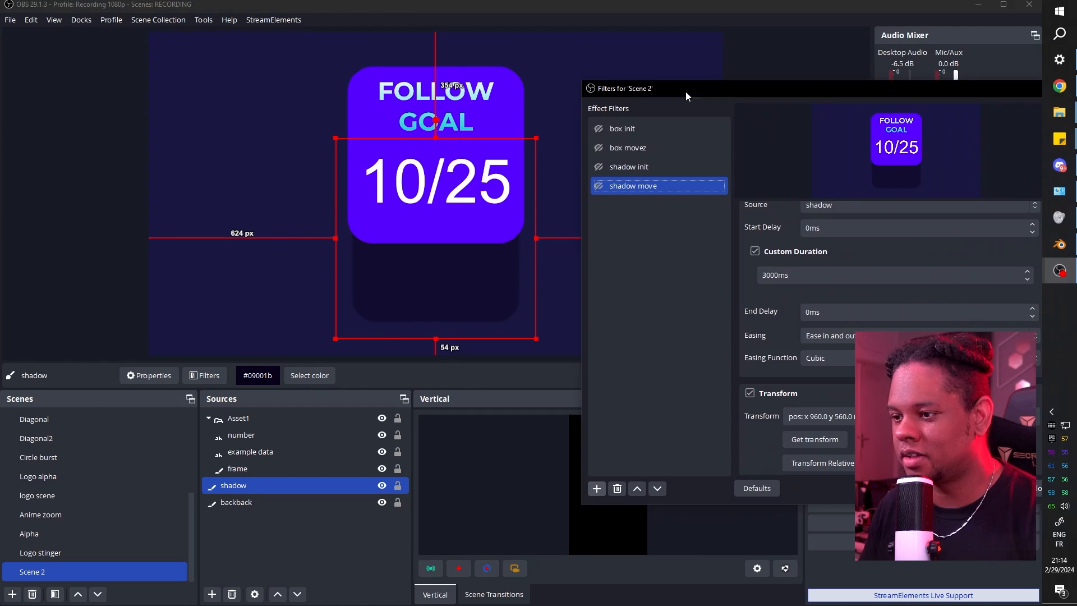
pyautogui.scroll(-2, 736, 356)
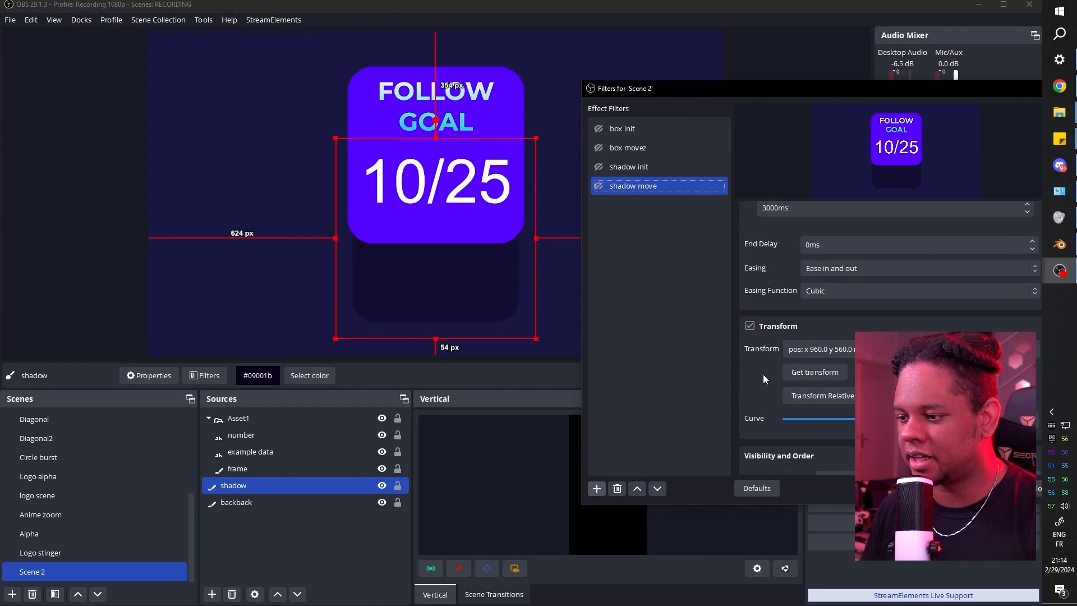
pyautogui.click(806, 373)
pyautogui.scroll(3, 740, 359)
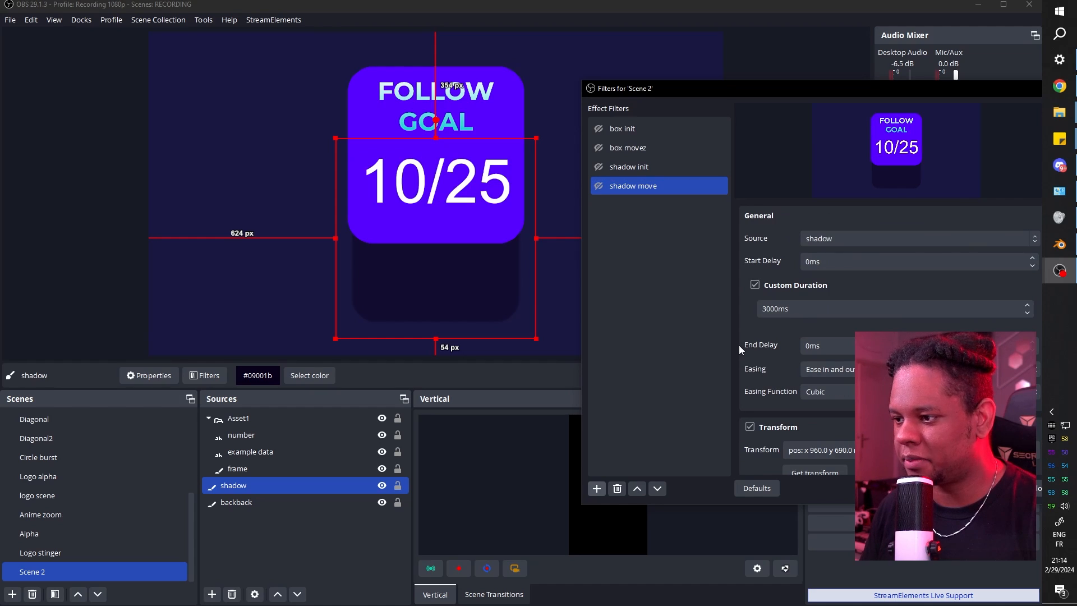
pyautogui.click(623, 130)
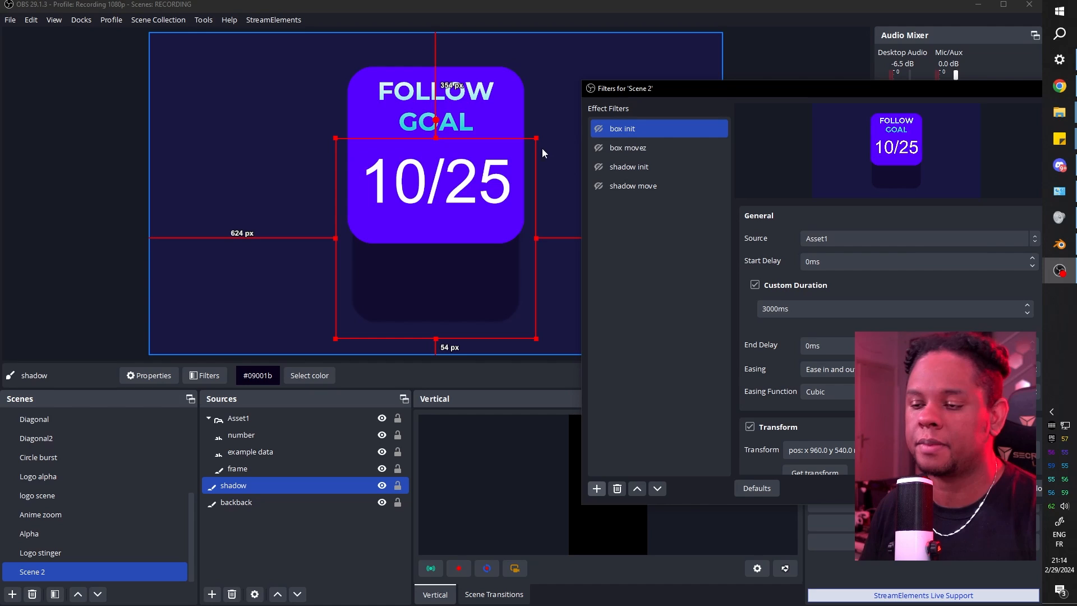
# Toggle on box init and shadow init to preview the starting animation.
pyautogui.keyDown('ctrl'); pyautogui.click(601, 144); pyautogui.keyUp('ctrl')
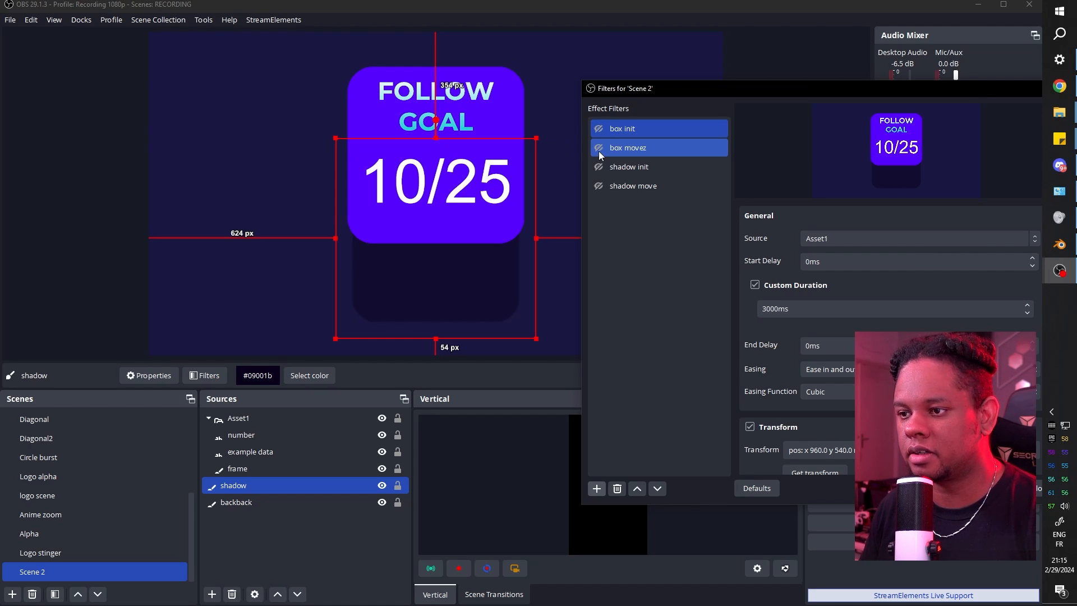
pyautogui.click(599, 128)
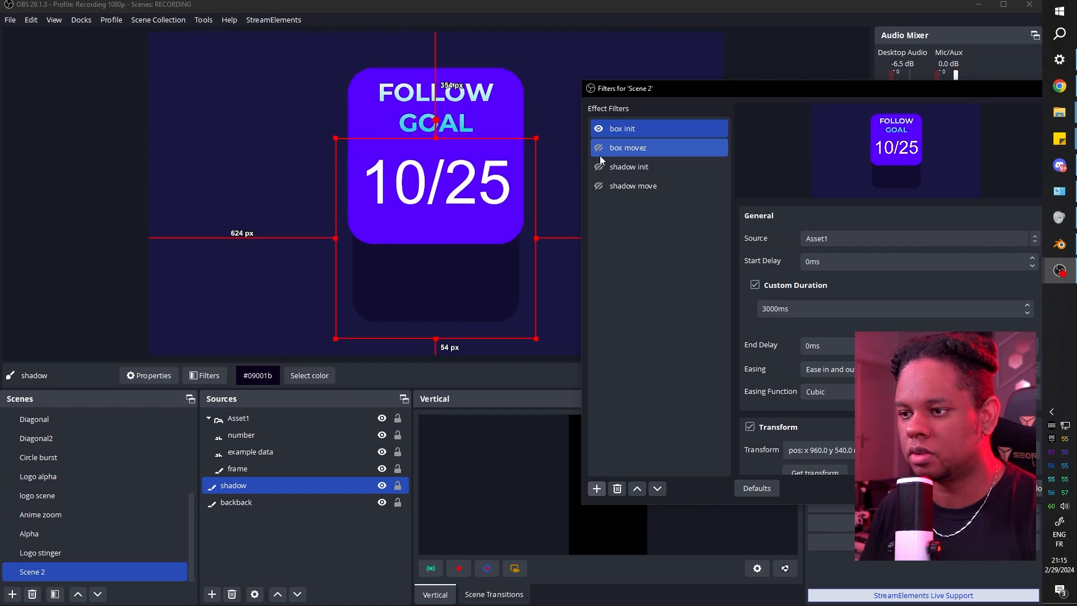
pyautogui.keyDown('ctrl'); pyautogui.click(600, 167); pyautogui.keyUp('ctrl')
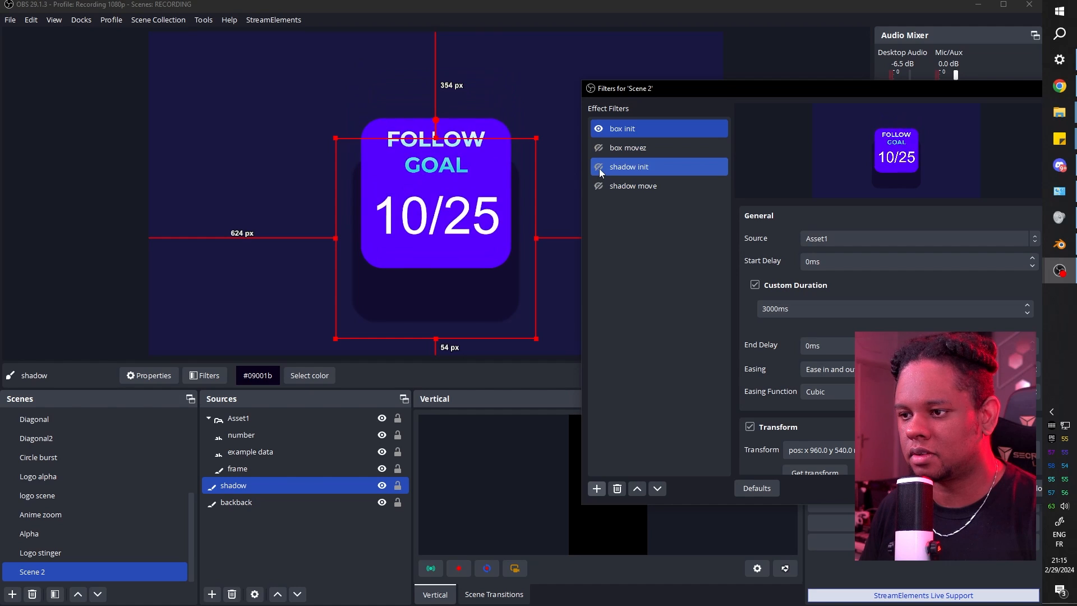
pyautogui.click(599, 168)
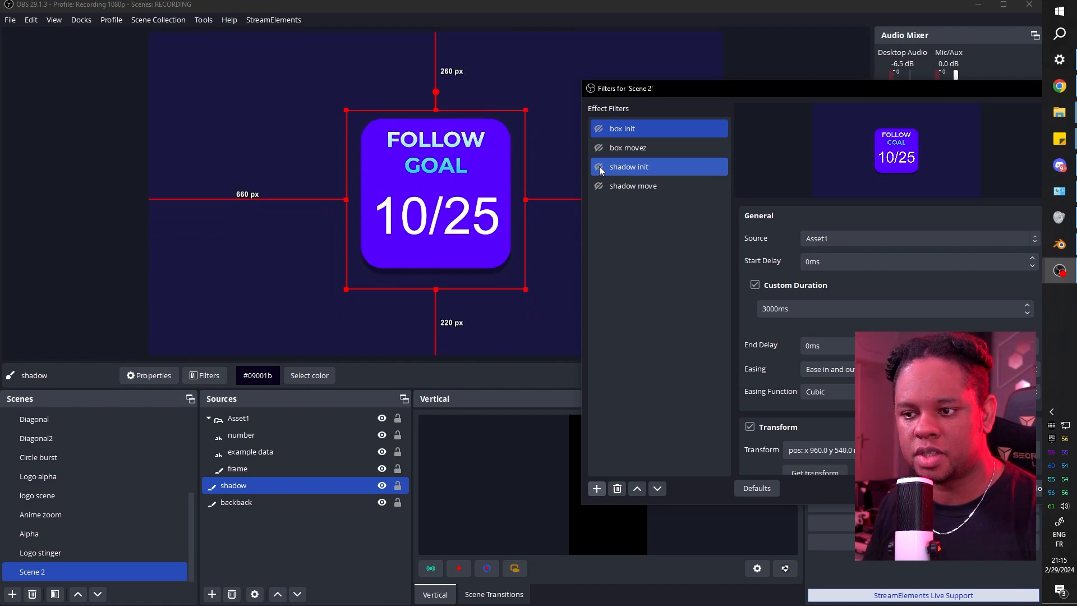
# Set box movez to trigger shadow move and box init to trigger shadow init, then test box movez.
pyautogui.click(632, 150)
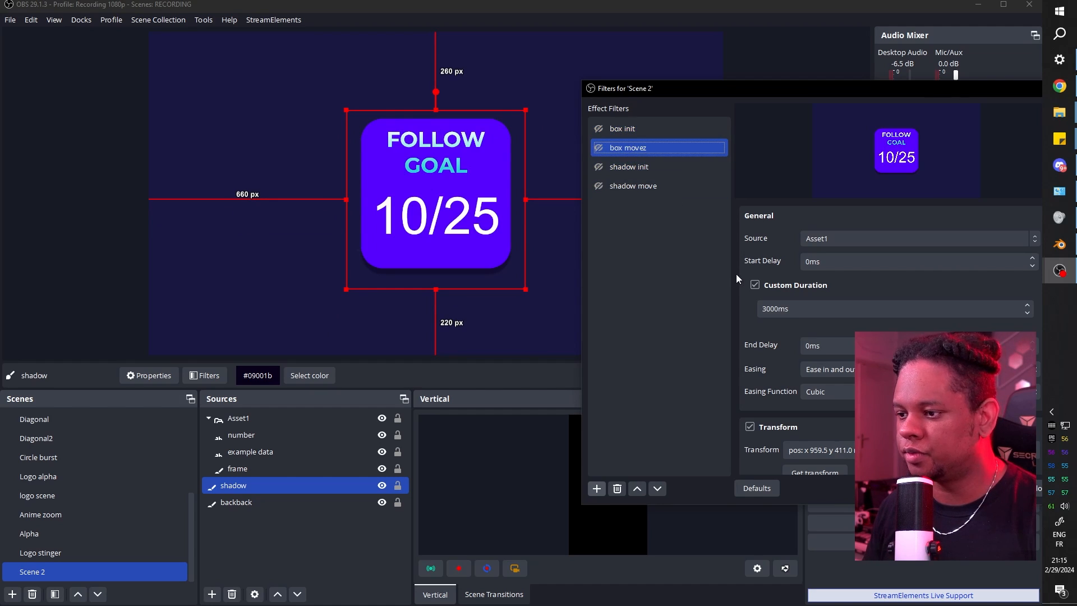
pyautogui.scroll(-3, 736, 270)
pyautogui.scroll(-3, 736, 230)
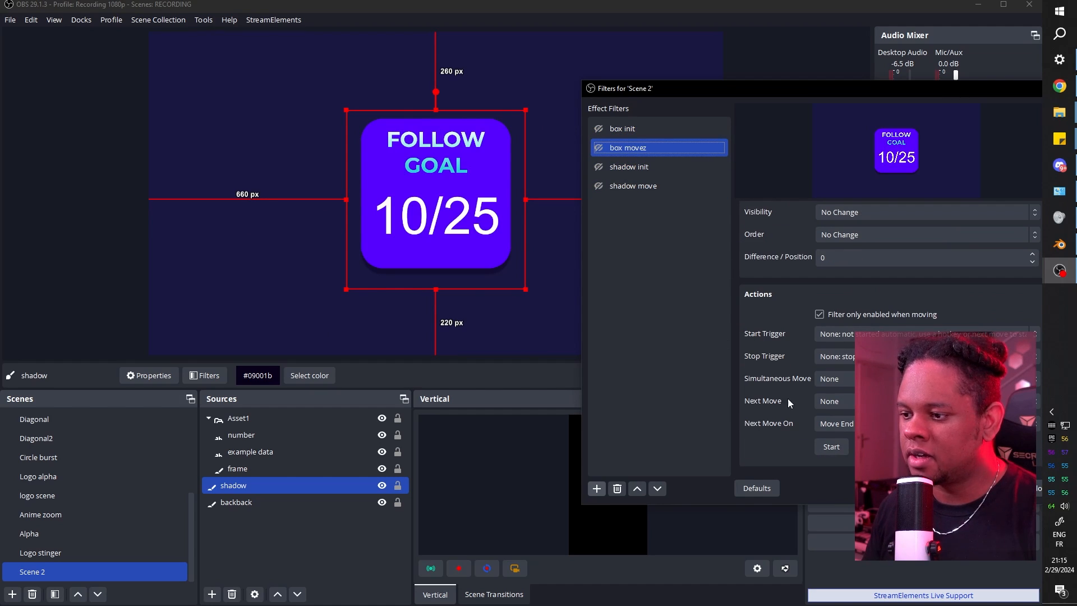
pyautogui.click(832, 379)
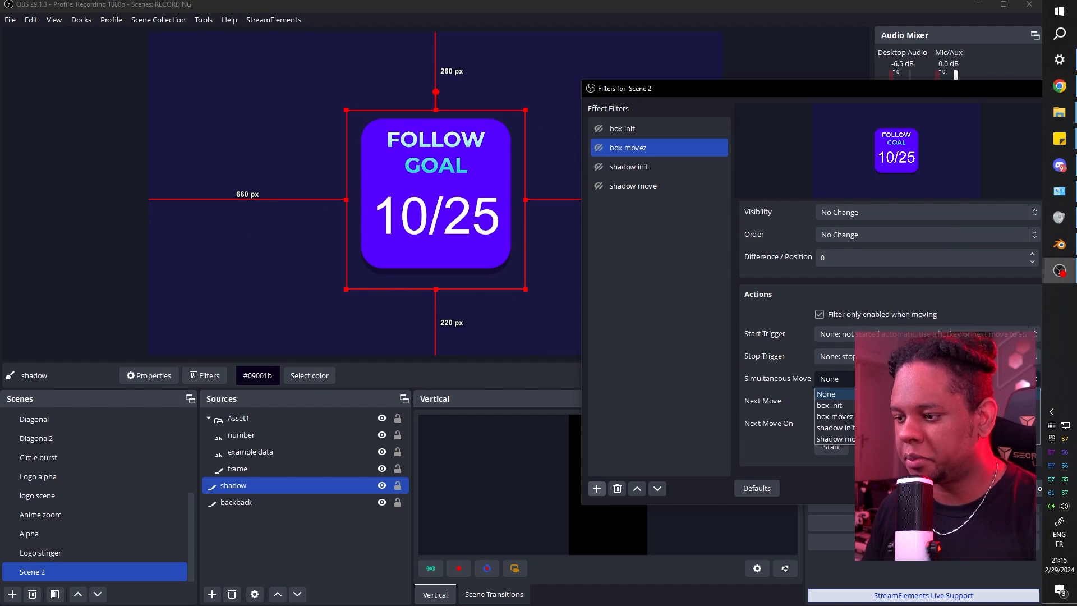
pyautogui.click(850, 401)
pyautogui.click(622, 129)
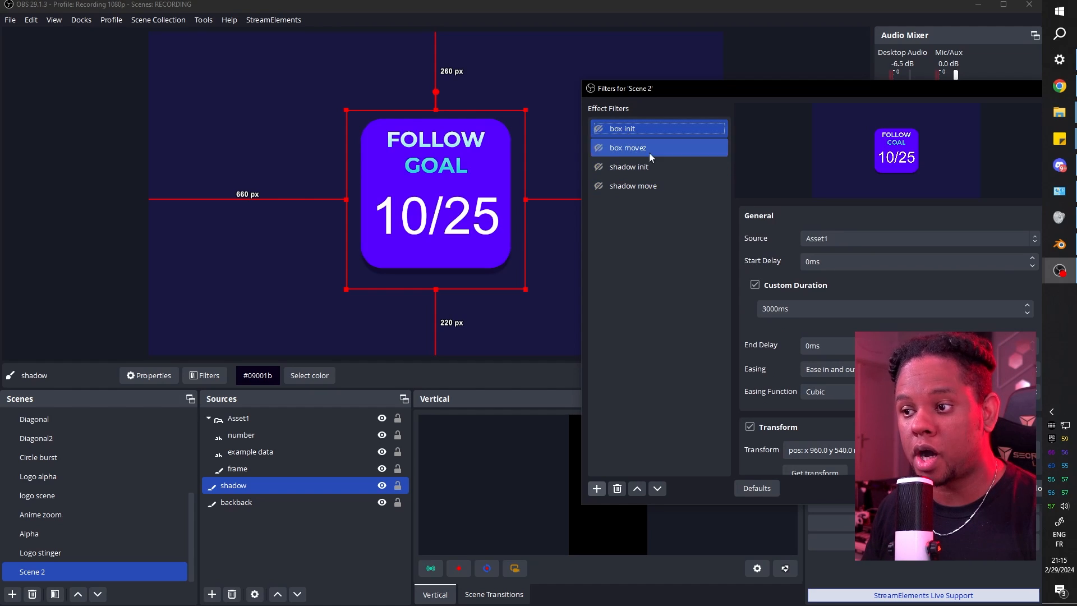
pyautogui.scroll(-5, 736, 335)
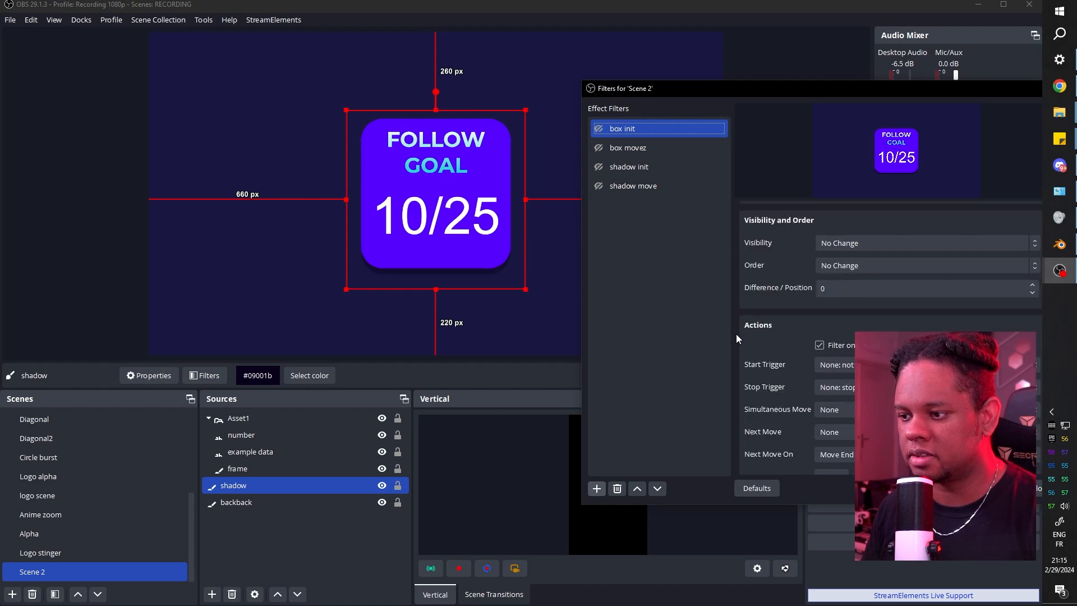
pyautogui.click(836, 380)
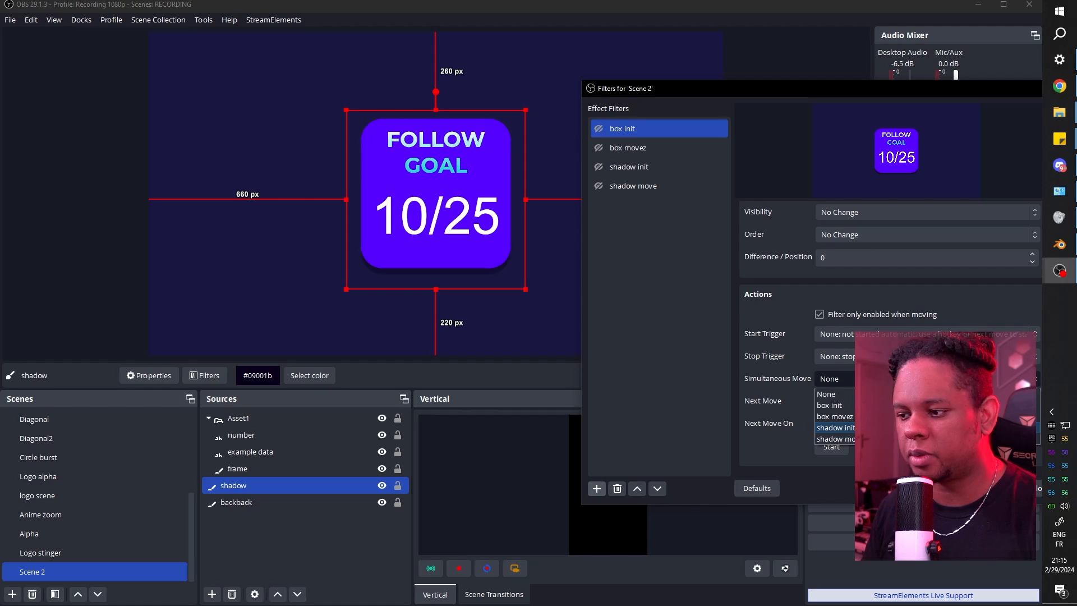
pyautogui.click(849, 425)
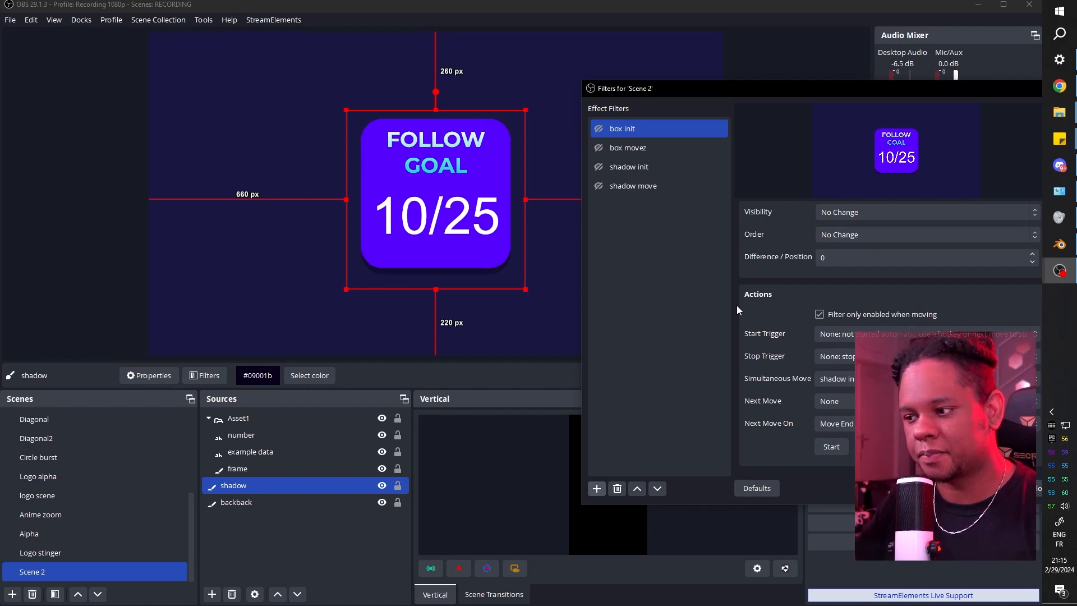
pyautogui.scroll(5, 737, 306)
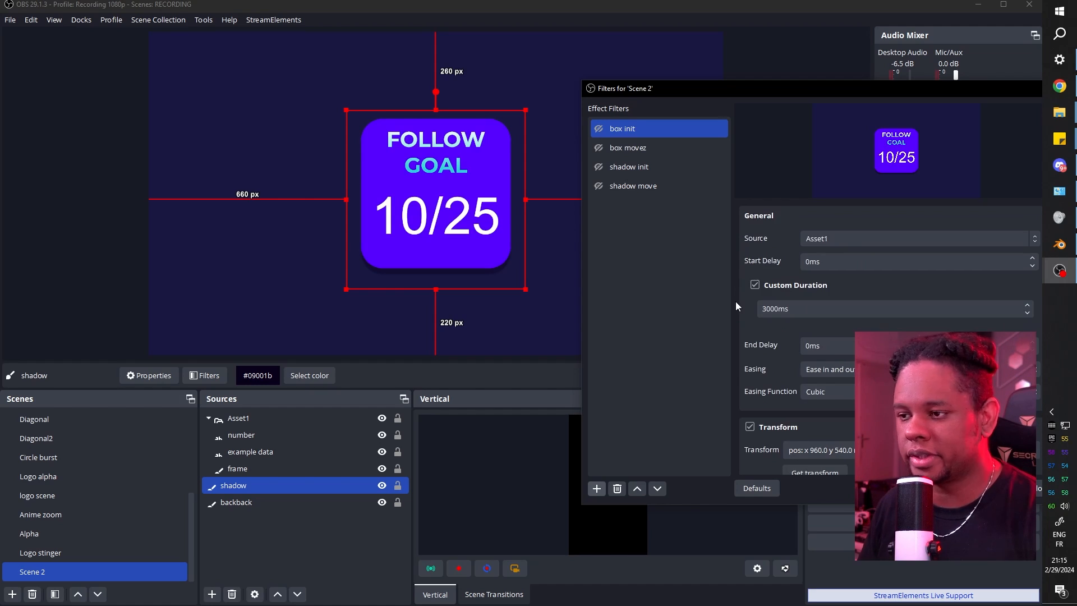
pyautogui.click(598, 149)
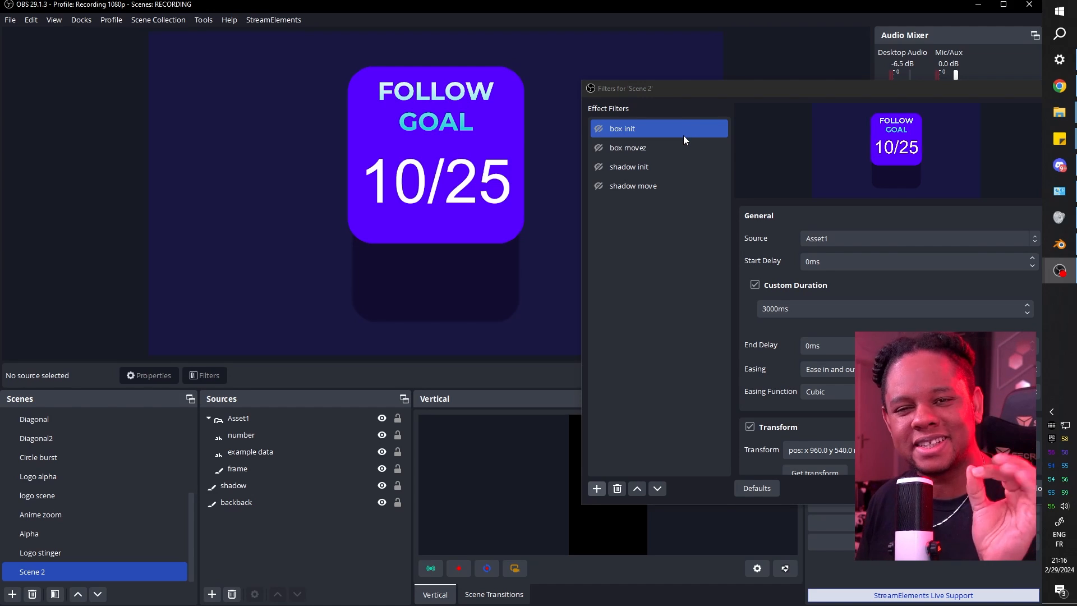
# Replay the box init animation with its shadow, close Scene 2's filters, and select the shadow source.
pyautogui.keyDown('shift'); pyautogui.click(629, 149); pyautogui.keyUp('shift')
pyautogui.click(599, 129)
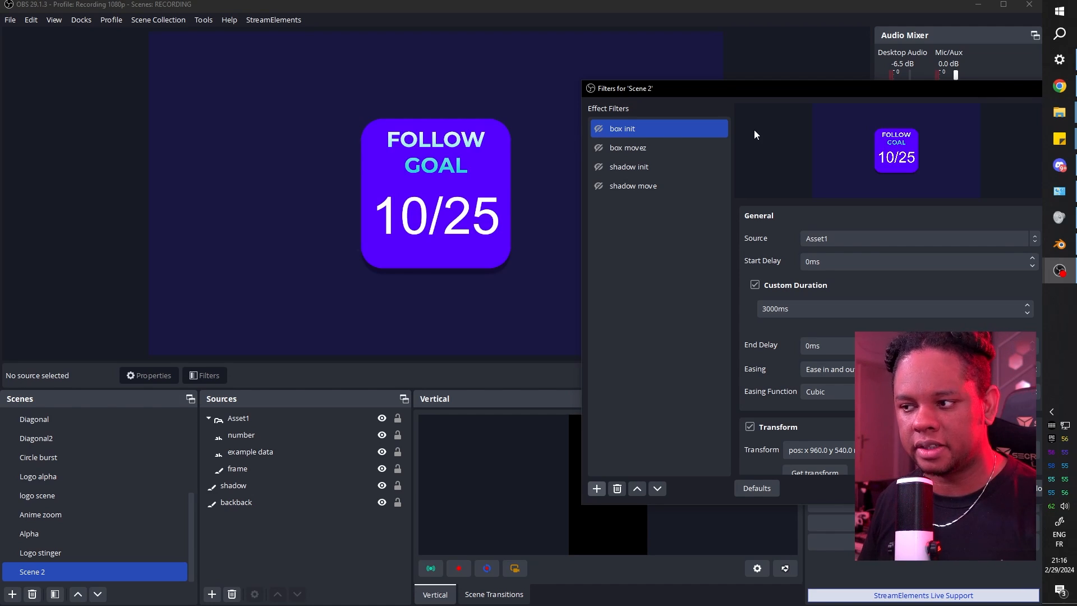
pyautogui.moveTo(706, 88); pyautogui.dragTo(569, 76)
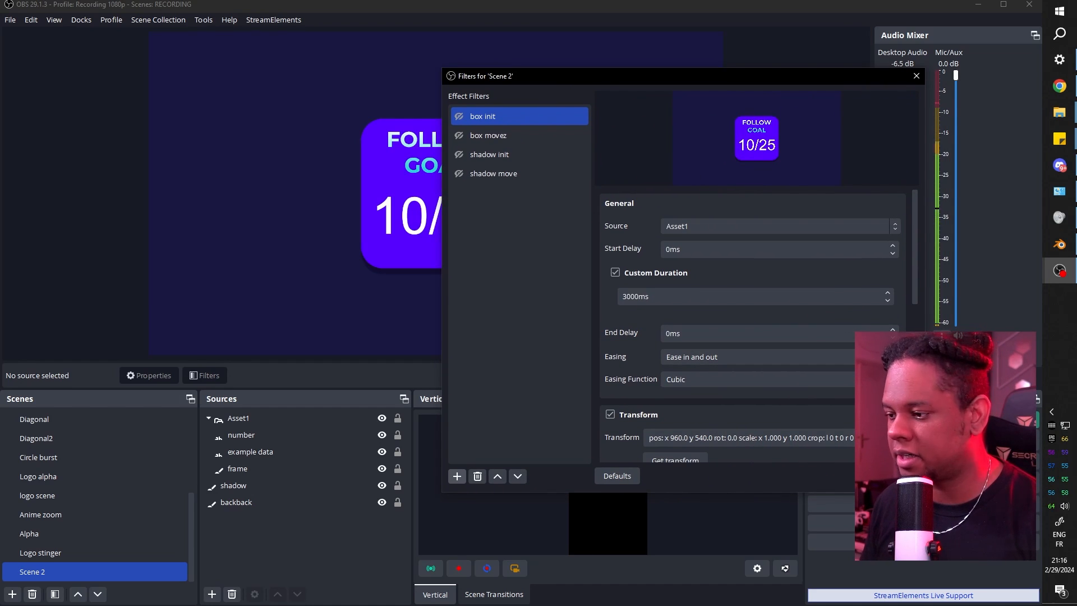
pyautogui.press('Escape')
pyautogui.click(257, 487)
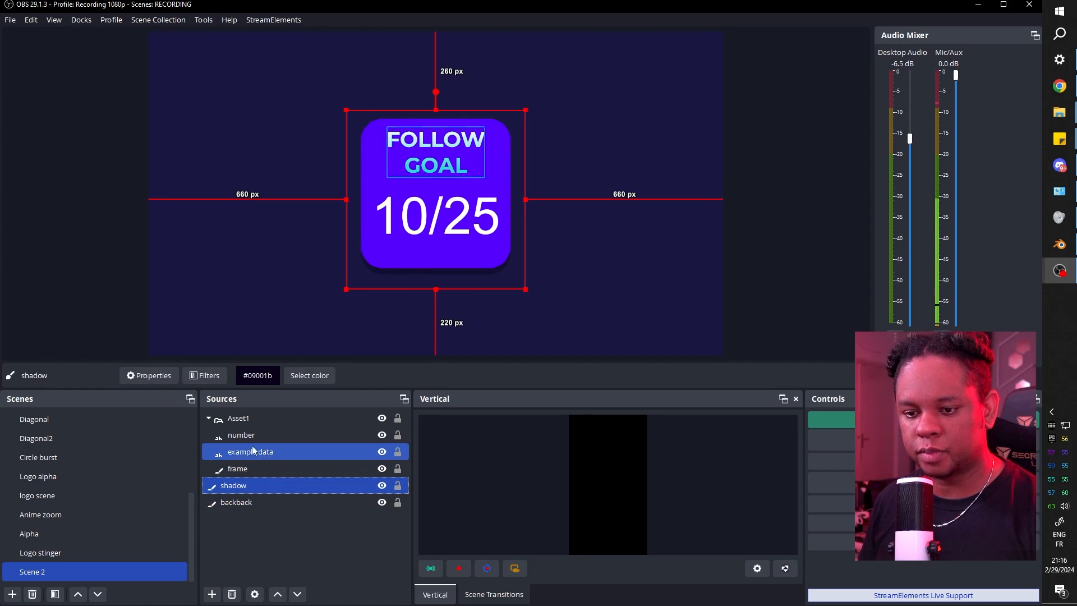
# Hide Asset1 and lower the shadow's Color Correction opacity.
pyautogui.click(382, 420)
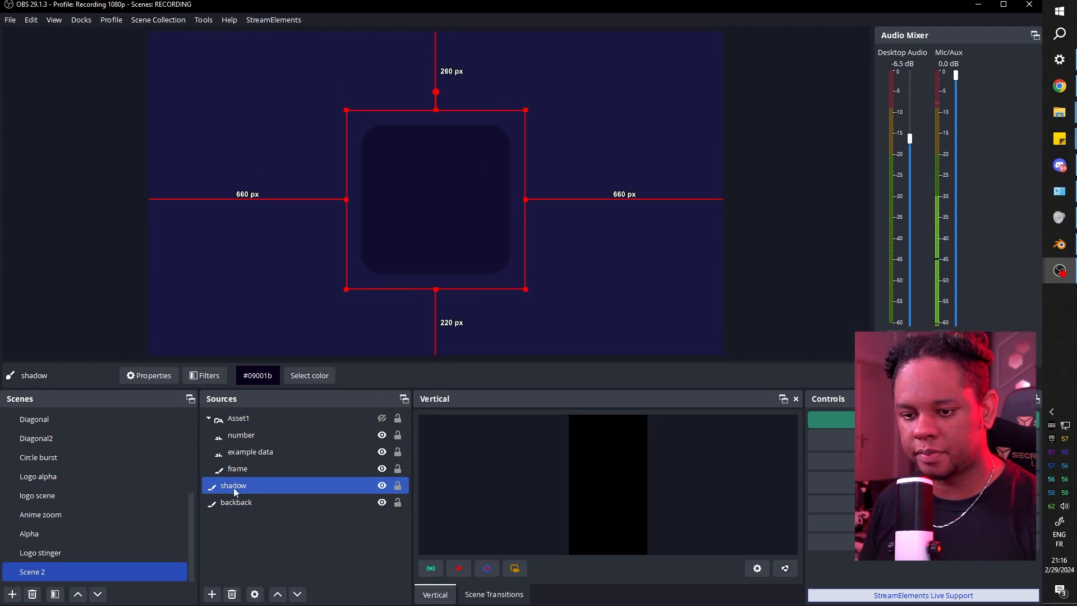
pyautogui.click(205, 375)
pyautogui.moveTo(395, 101); pyautogui.dragTo(673, 59)
pyautogui.click(609, 135)
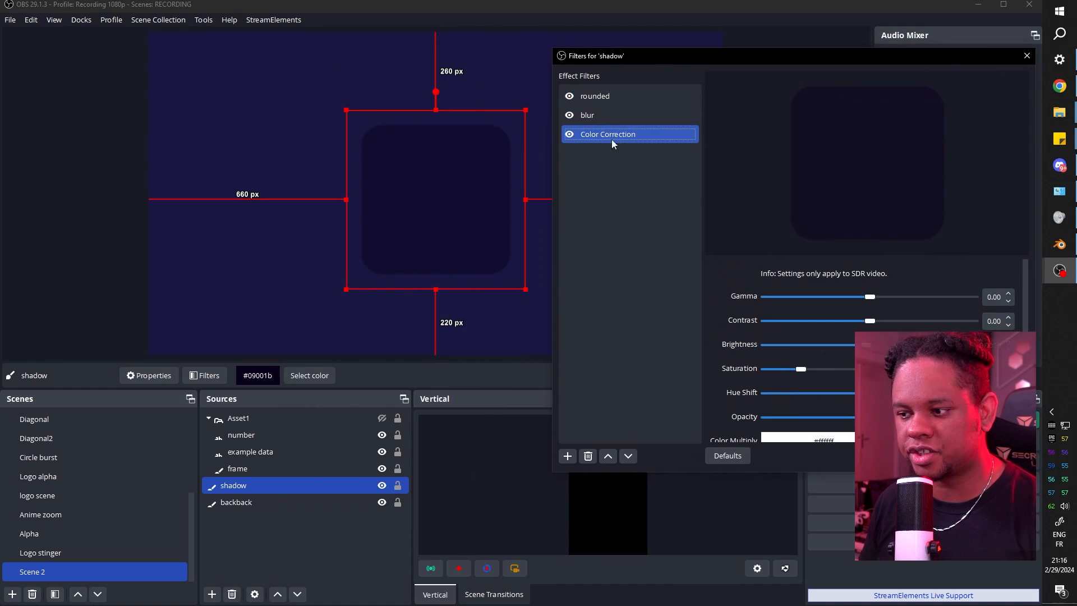
pyautogui.moveTo(979, 418); pyautogui.dragTo(839, 420)
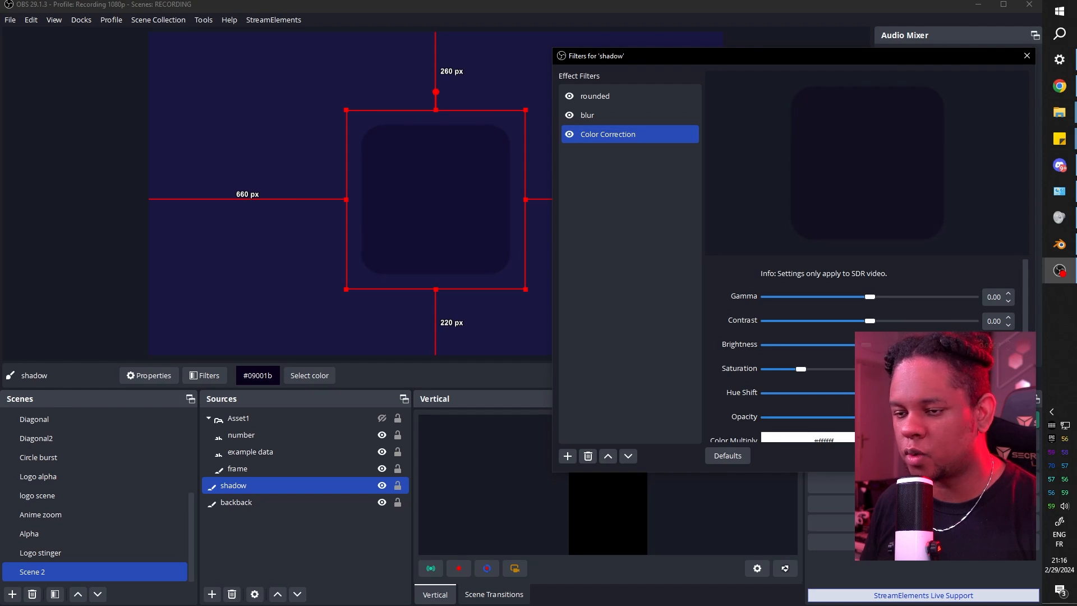
# Add a Move Value filter named for opacity to the shadow.
pyautogui.click(570, 459)
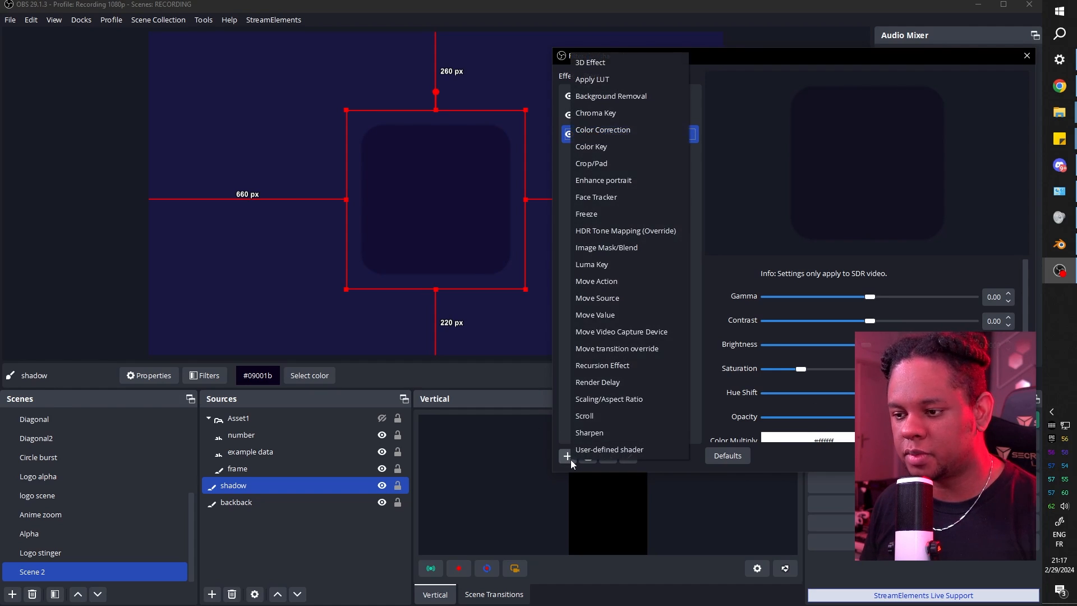
pyautogui.click(595, 316)
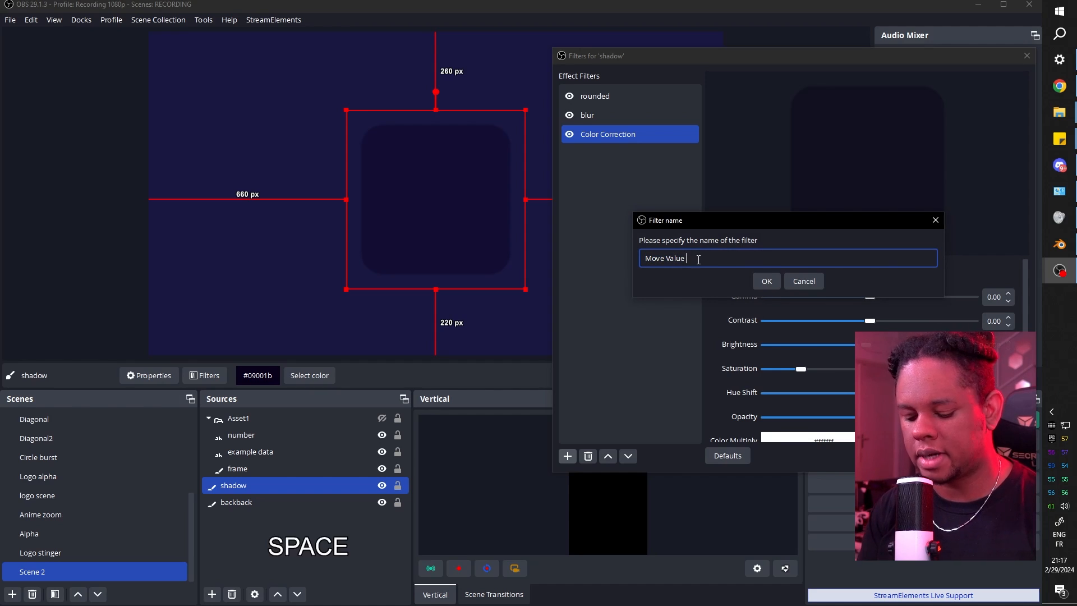
pyautogui.write('opac')
pyautogui.write('ity')
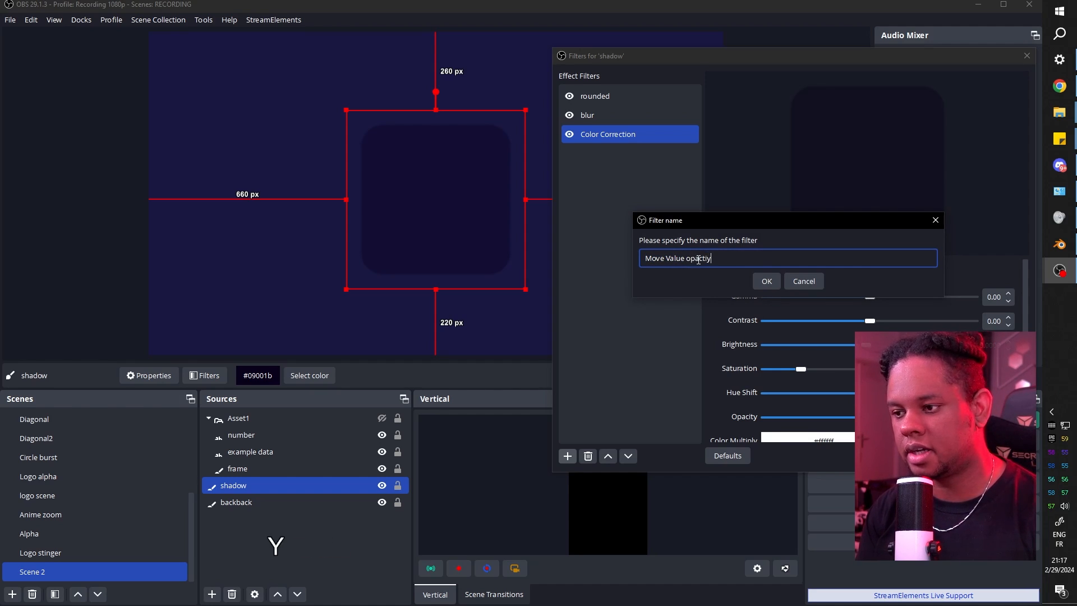
pyautogui.press('Return')
# Duplicate the opacity Move Value filter and rename the copy 'Move Value blur'.
pyautogui.rightClick(612, 152)
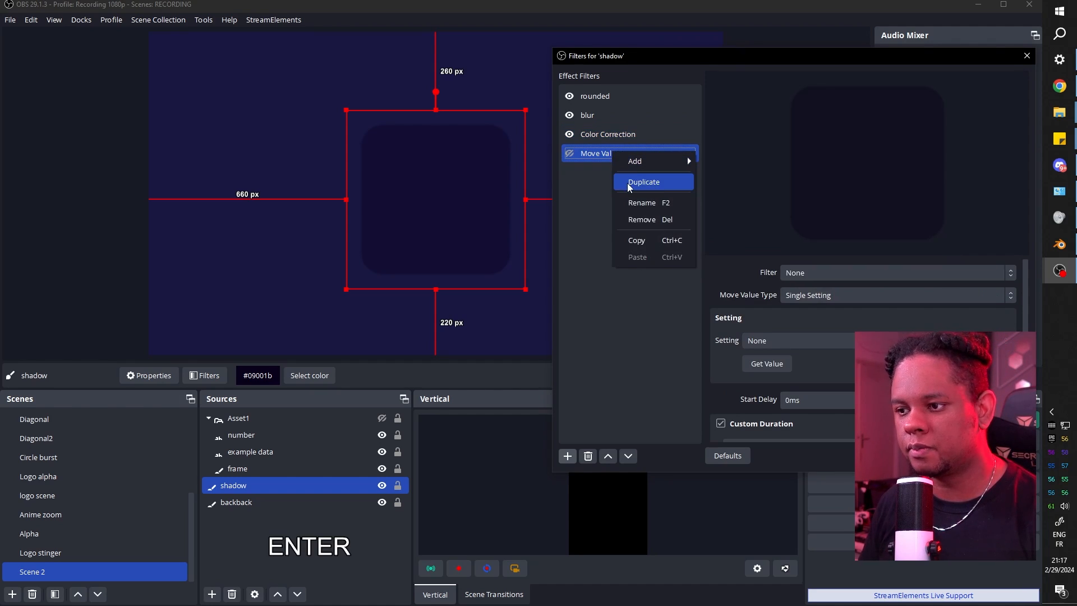
pyautogui.click(628, 185)
pyautogui.click(739, 259)
pyautogui.press('BackSpace')
pyautogui.press('BackSpace')
pyautogui.press('BackSpace')
pyautogui.press('BackSpace')
pyautogui.press('BackSpace')
pyautogui.press('BackSpace')
pyautogui.press('BackSpace')
pyautogui.press('BackSpace')
pyautogui.press('BackSpace')
pyautogui.write('blur')
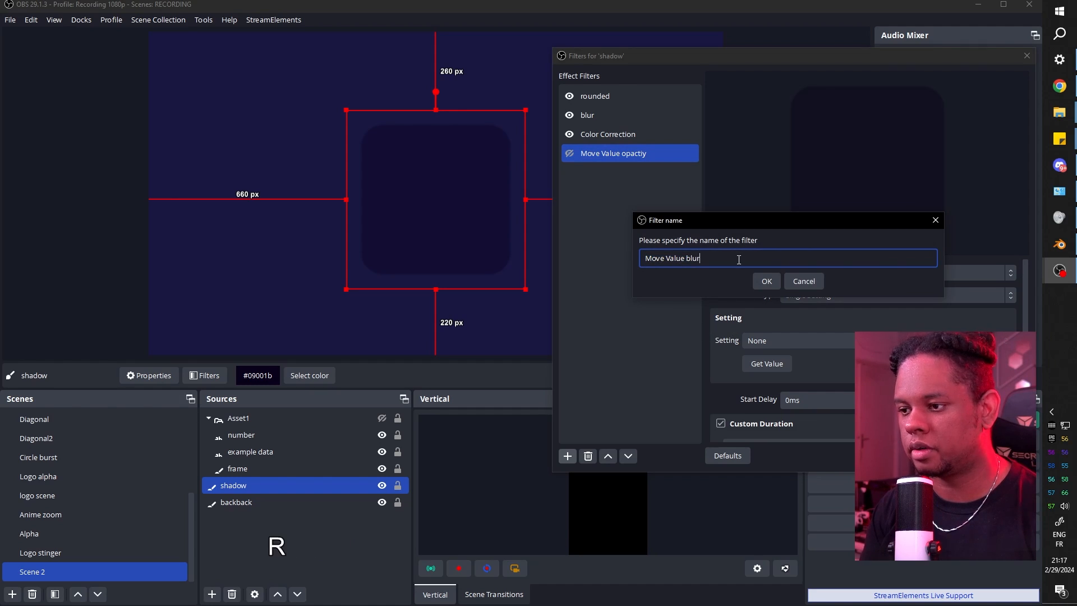
pyautogui.press('Return')
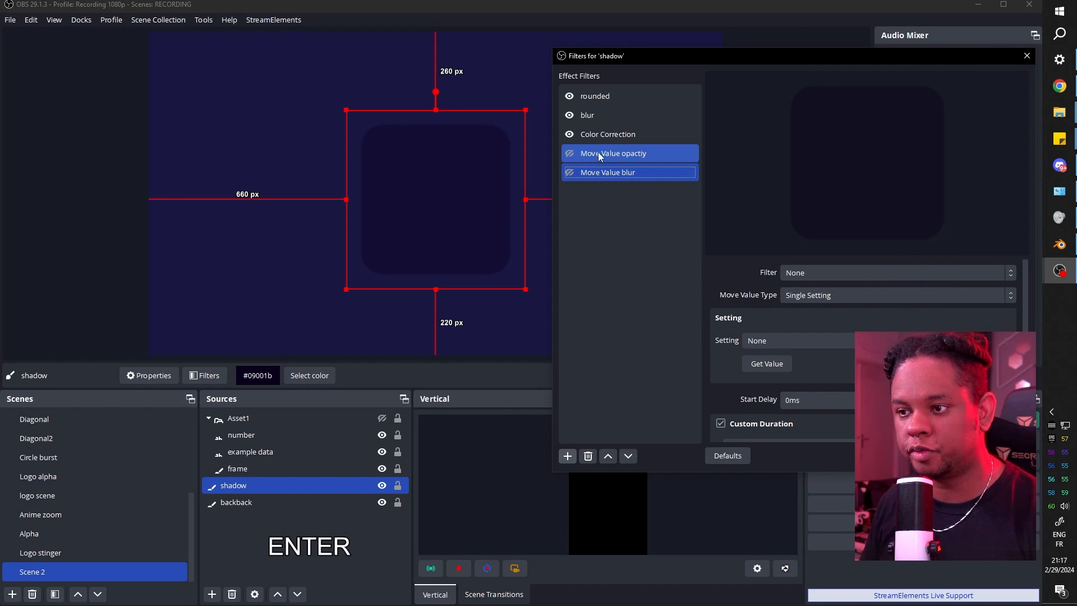
pyautogui.click(598, 152)
# Make Move Value opactiy control Color Correction's Opacity as a Single Setting.
pyautogui.click(880, 274)
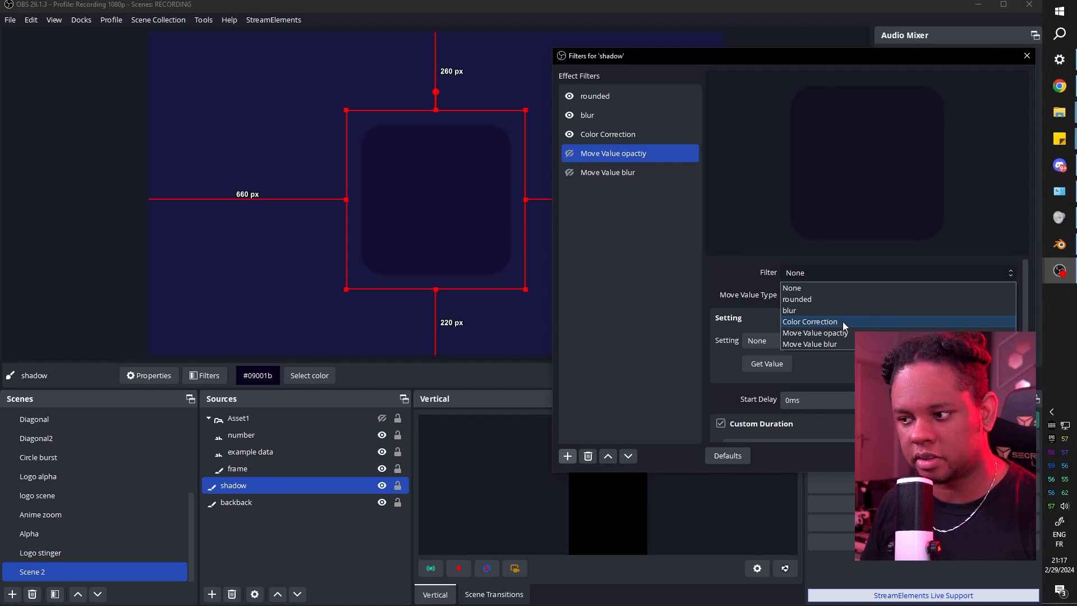
pyautogui.click(843, 321)
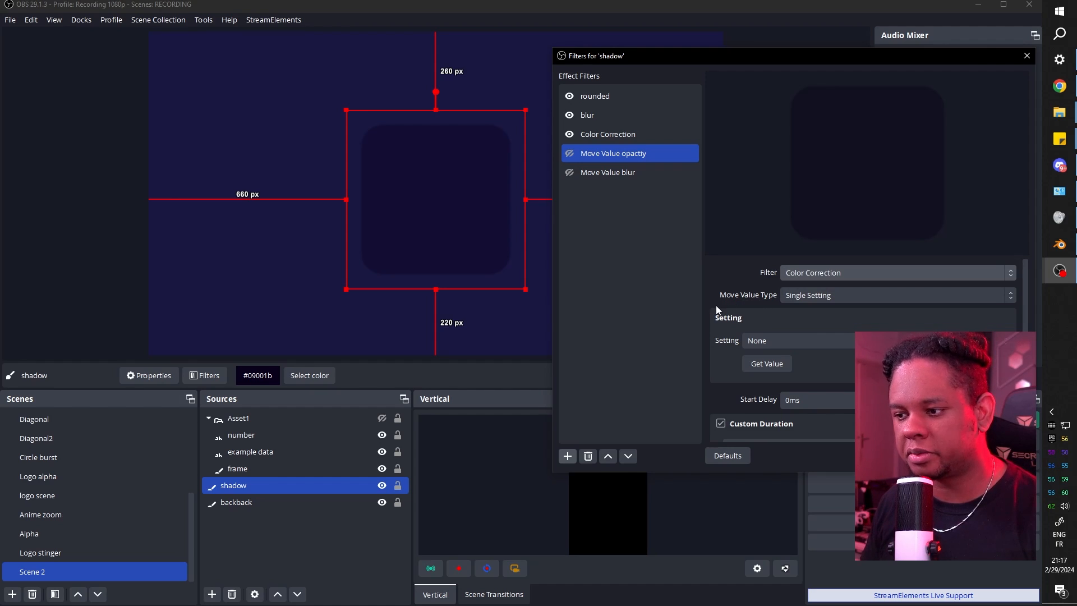
pyautogui.click(992, 299)
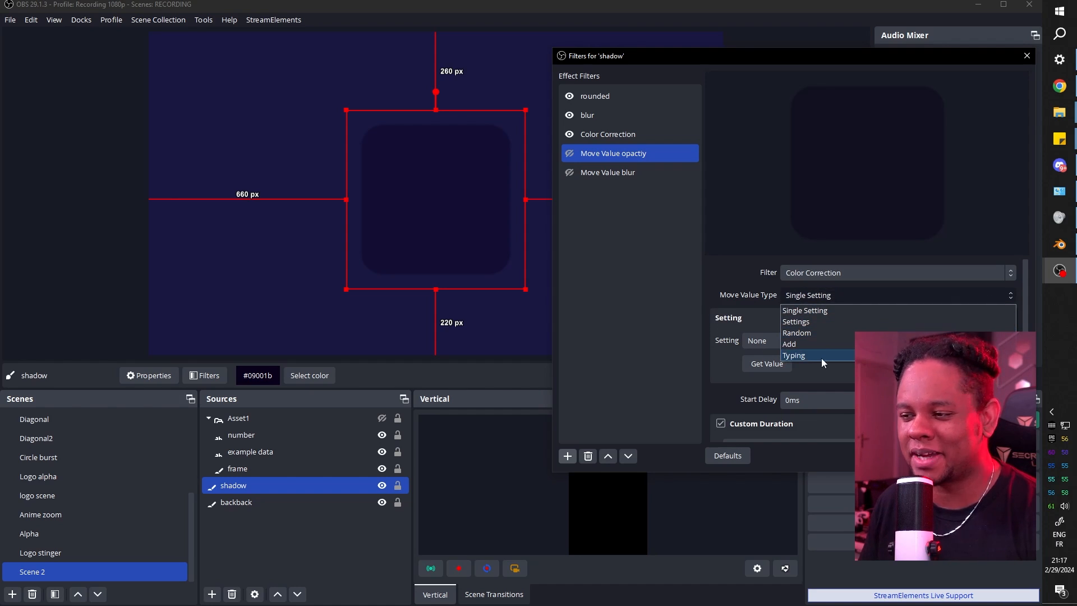
pyautogui.click(708, 303)
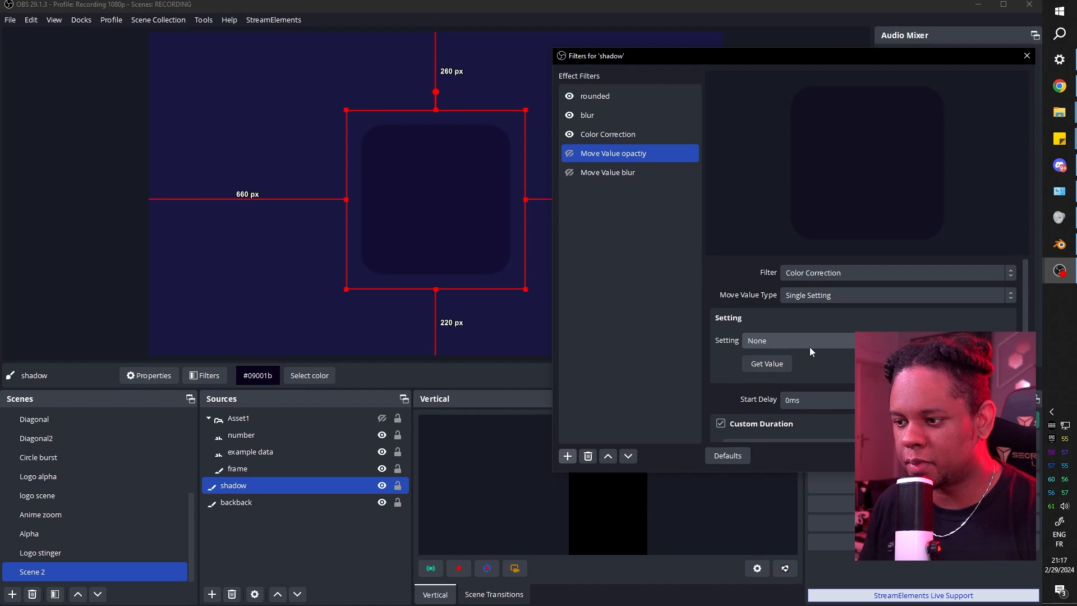
pyautogui.click(810, 351)
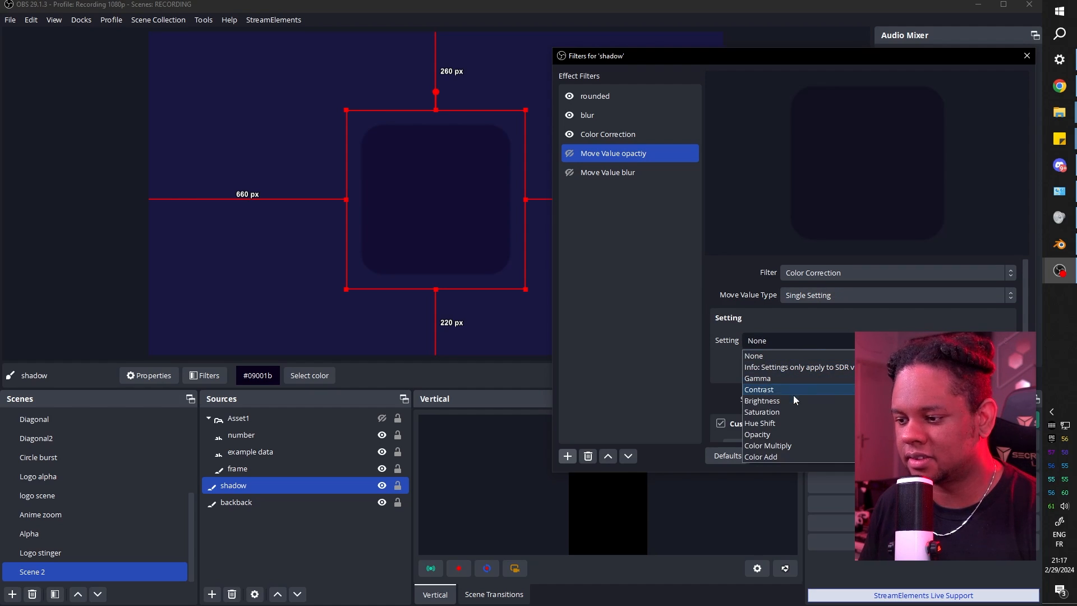
pyautogui.click(786, 439)
# Set the opacity target value to 0.3.
pyautogui.scroll(-1, 745, 409)
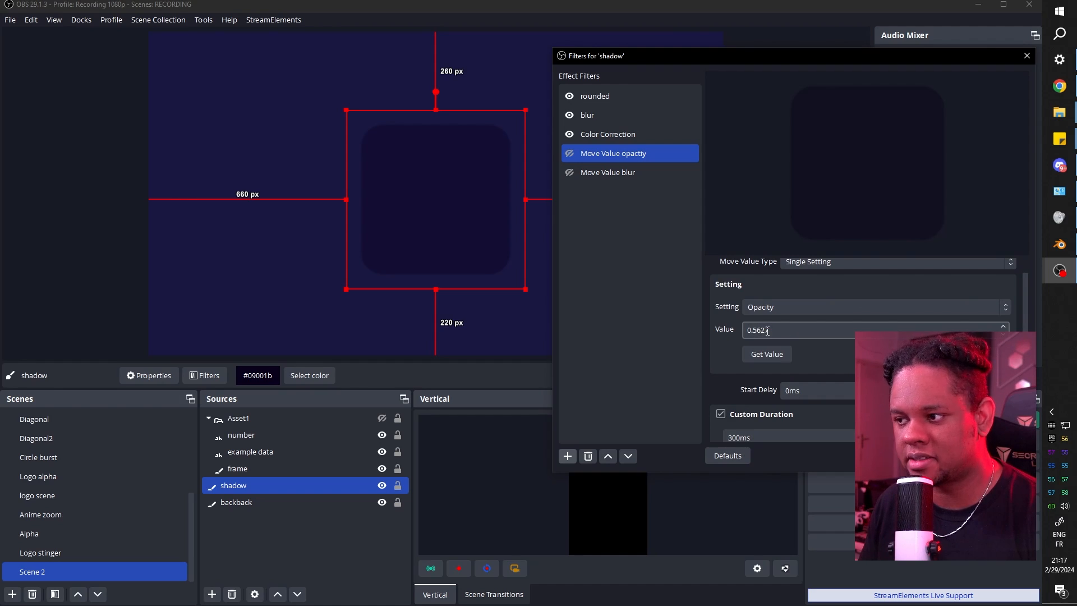
pyautogui.scroll(-1, 766, 328)
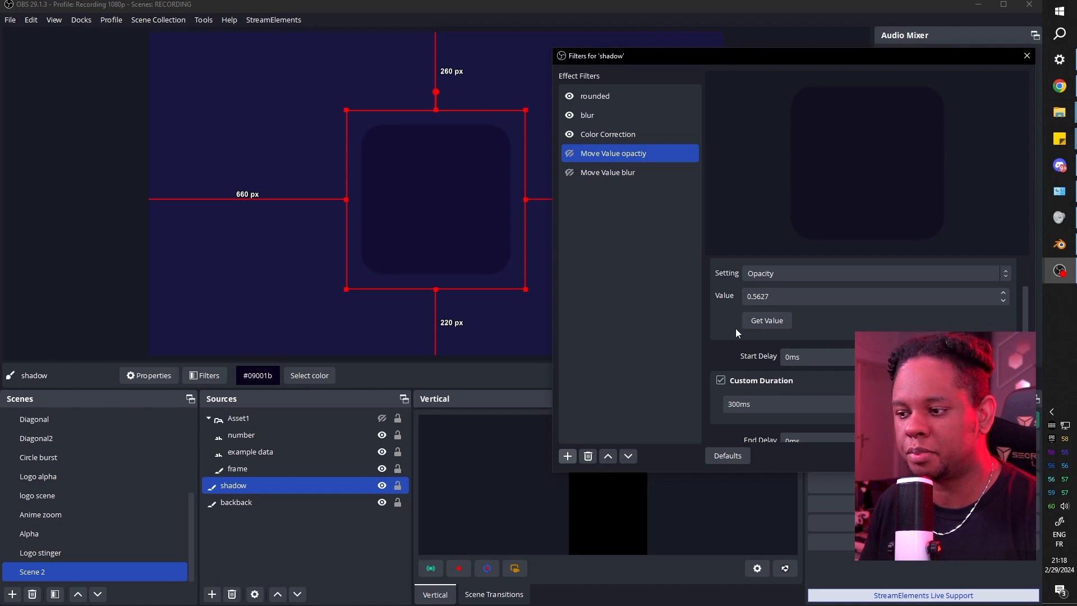
pyautogui.doubleClick(758, 297)
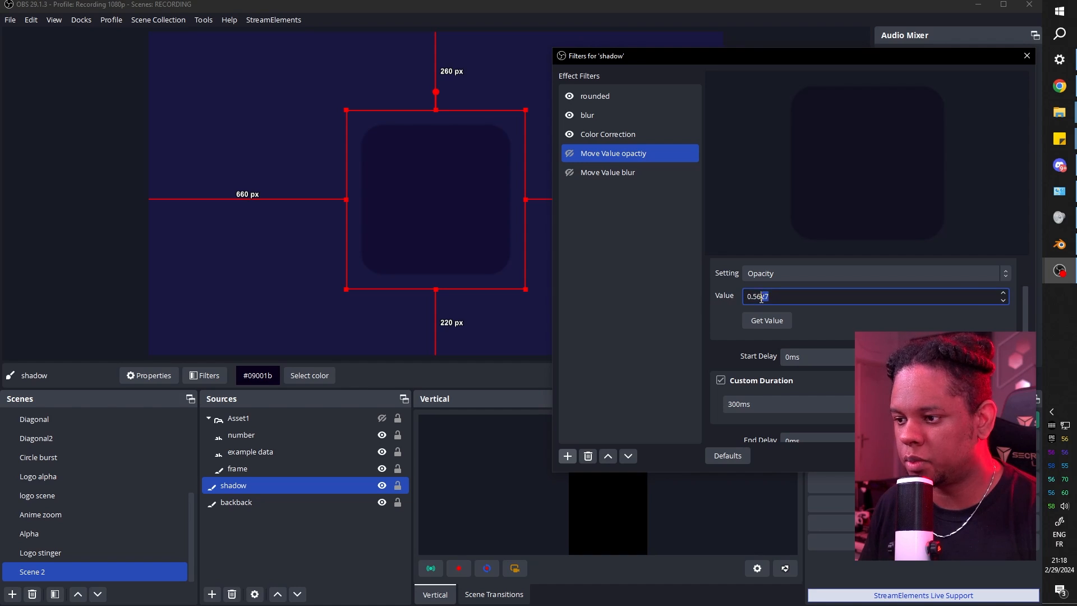
pyautogui.write('3')
pyautogui.rightClick(594, 154)
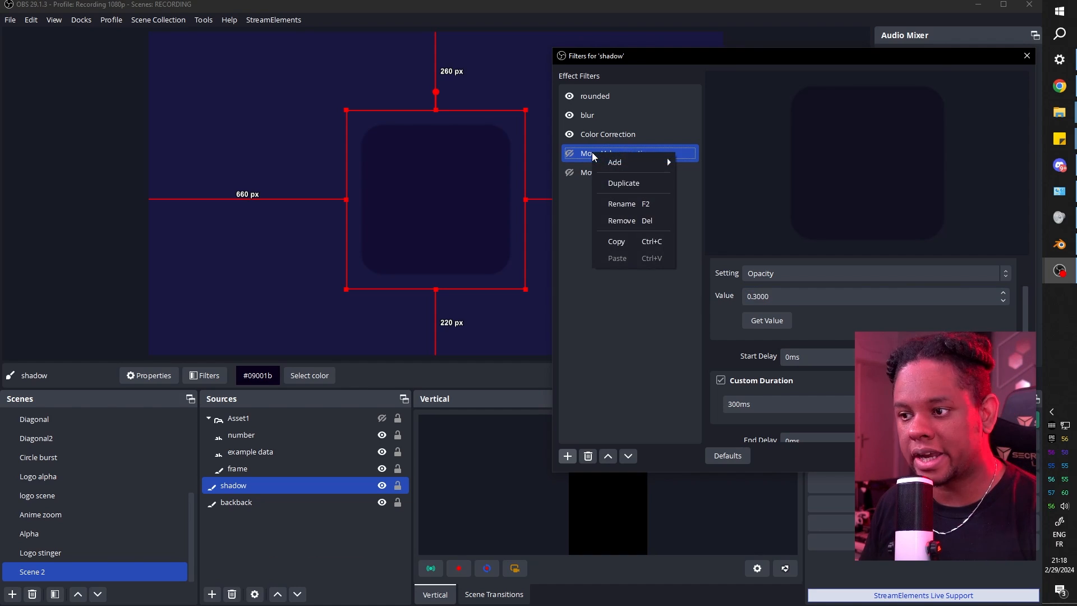
# Duplicate it as Move Value opactiy 2 targeting 0.90 and test both opacity fades.
pyautogui.click(620, 184)
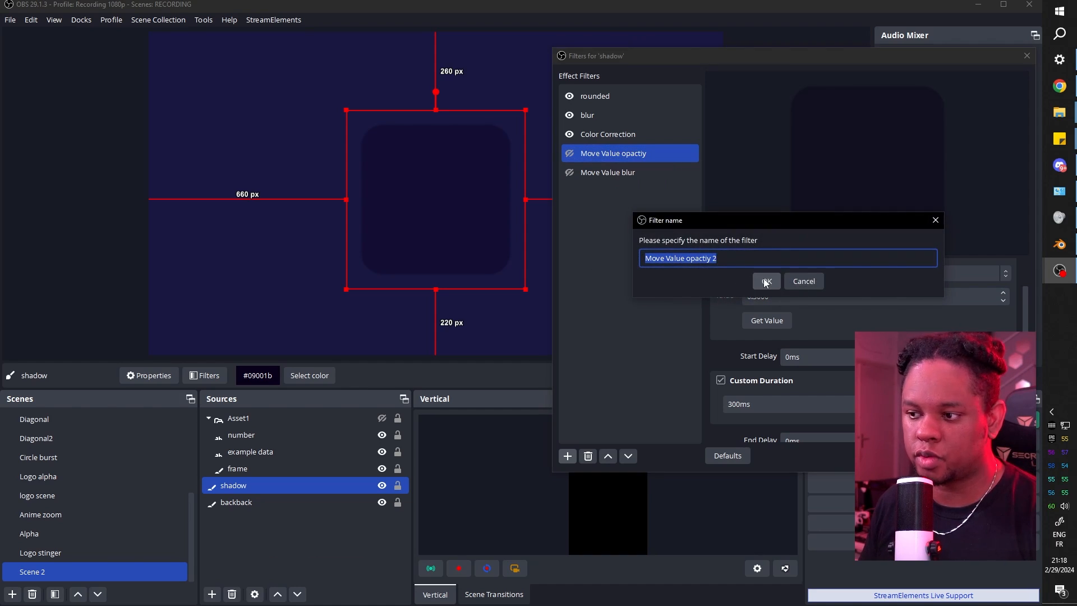
pyautogui.press('Return')
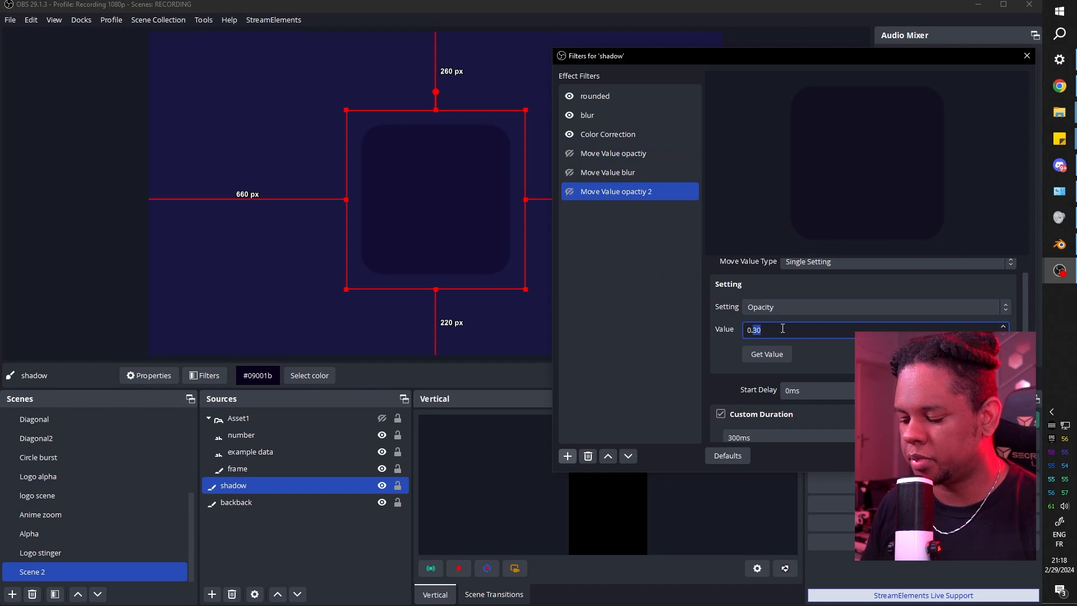
pyautogui.click(712, 313)
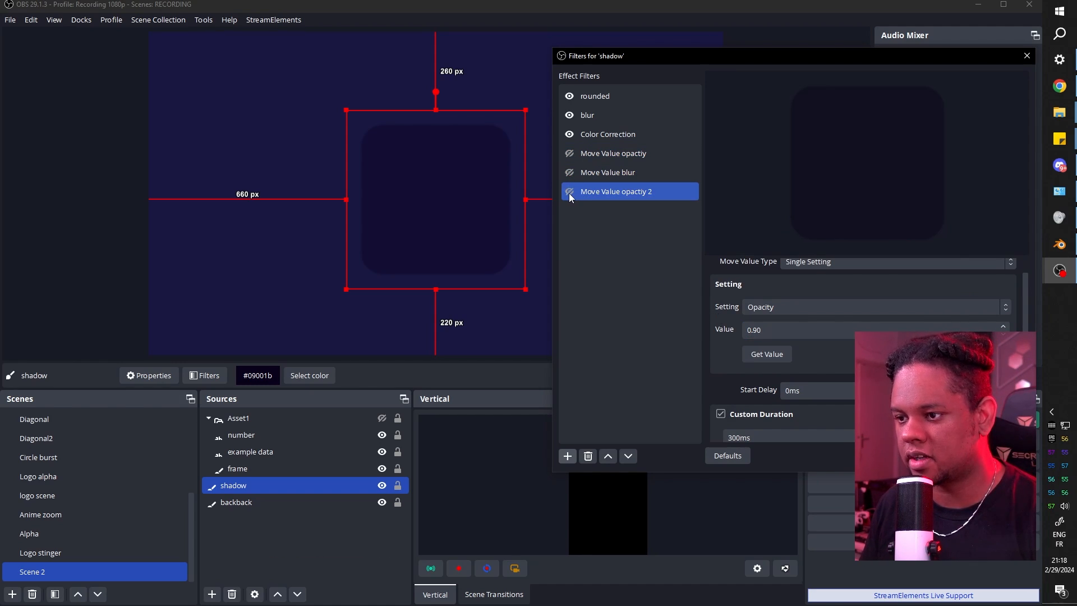
pyautogui.click(568, 193)
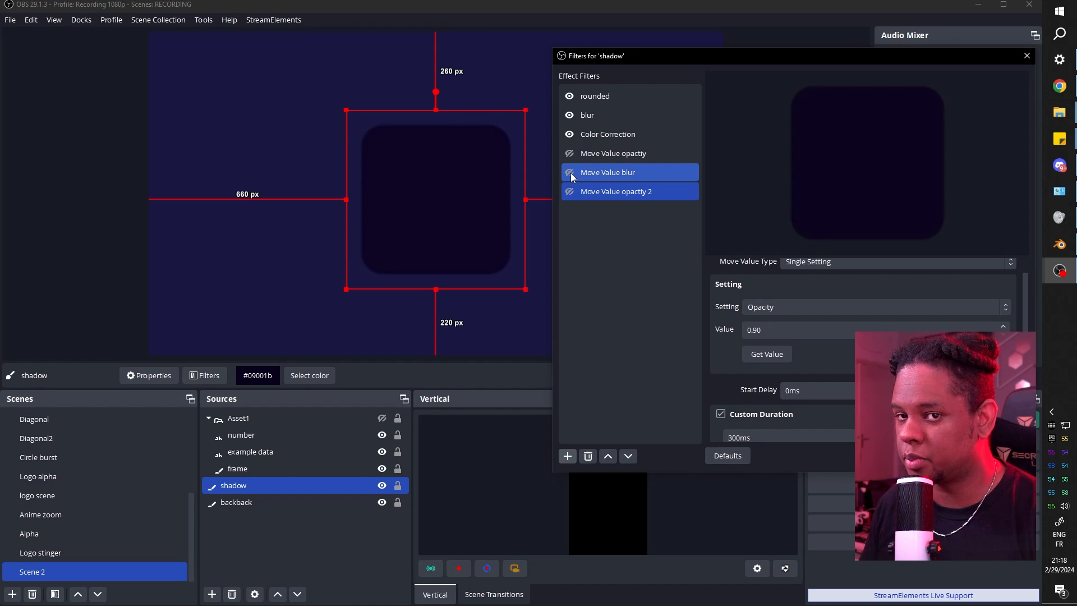
pyautogui.click(571, 173)
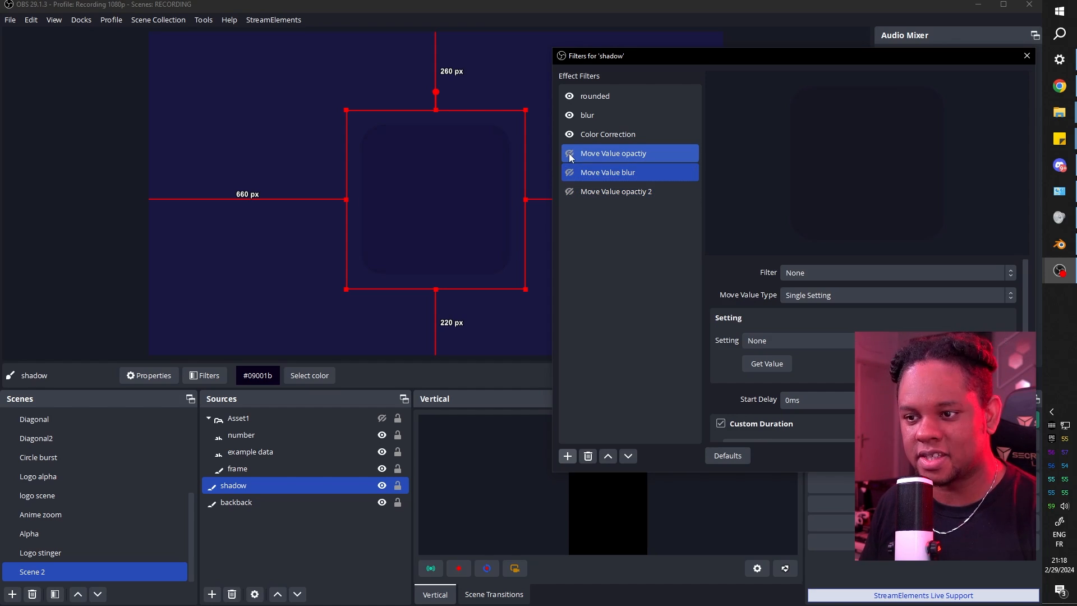
pyautogui.click(571, 192)
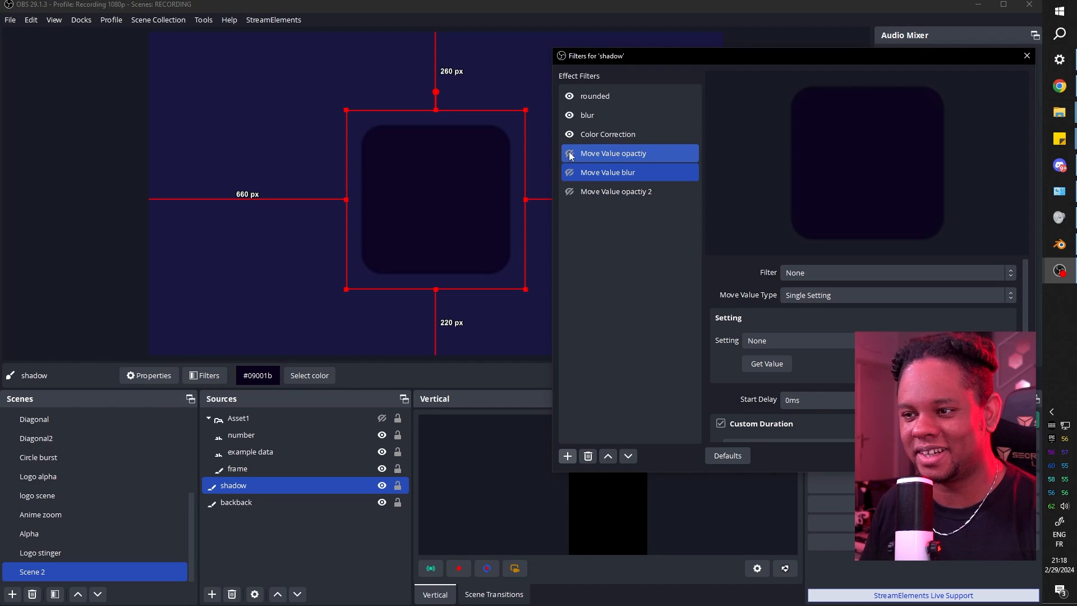
pyautogui.click(570, 155)
# Set Move Value blur's custom duration to 3000ms.
pyautogui.click(570, 192)
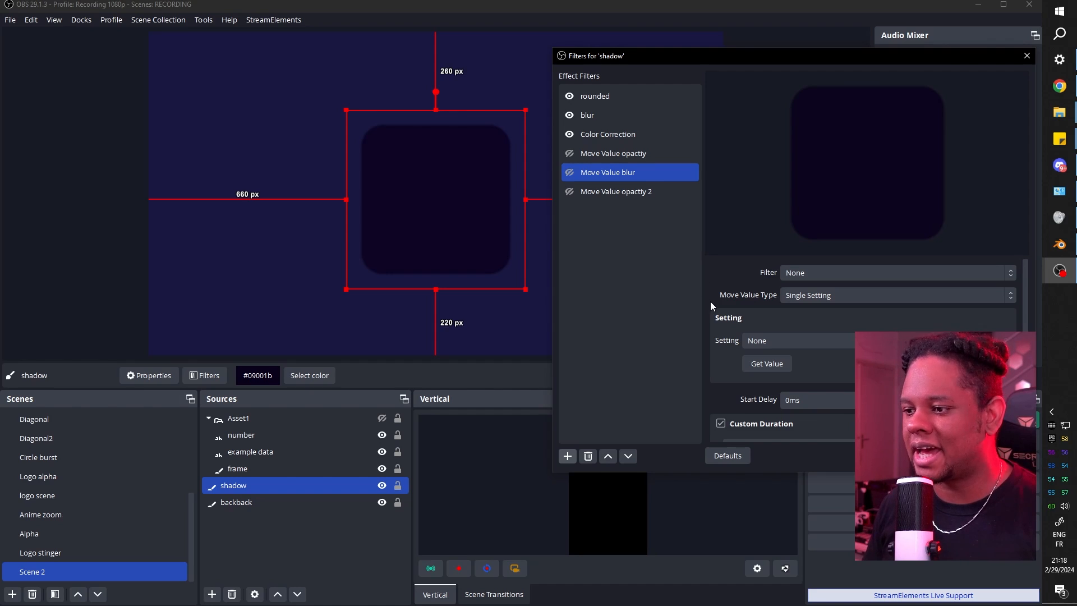
pyautogui.scroll(-5, 712, 301)
pyautogui.click(728, 312)
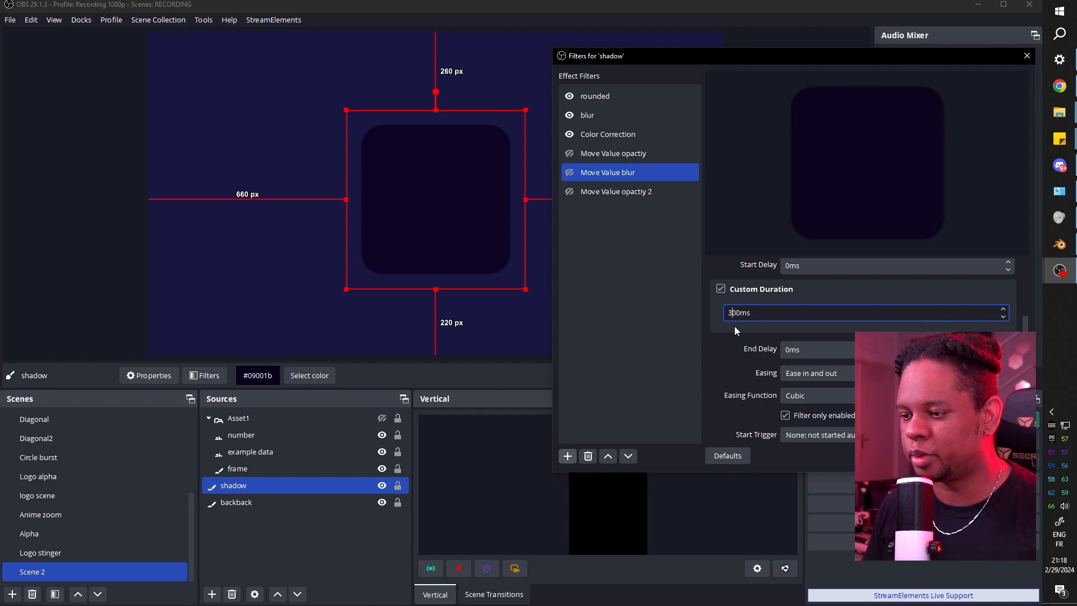
pyautogui.write('0')
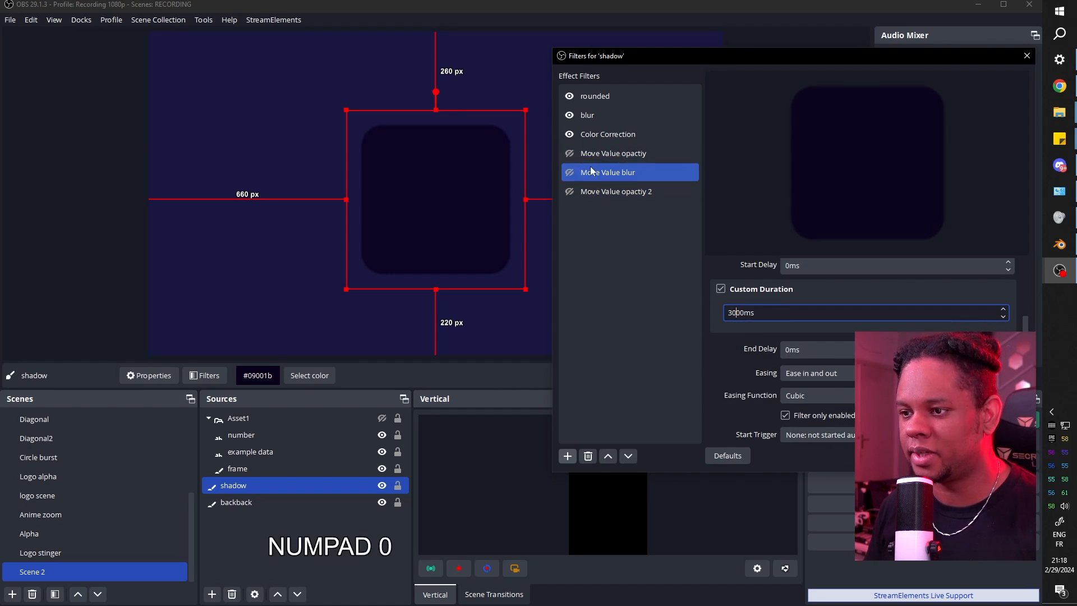
# Set both opacity move filters' durations to 3000ms and preview the slower 0.30 fade.
pyautogui.click(616, 192)
pyautogui.scroll(-3, 721, 365)
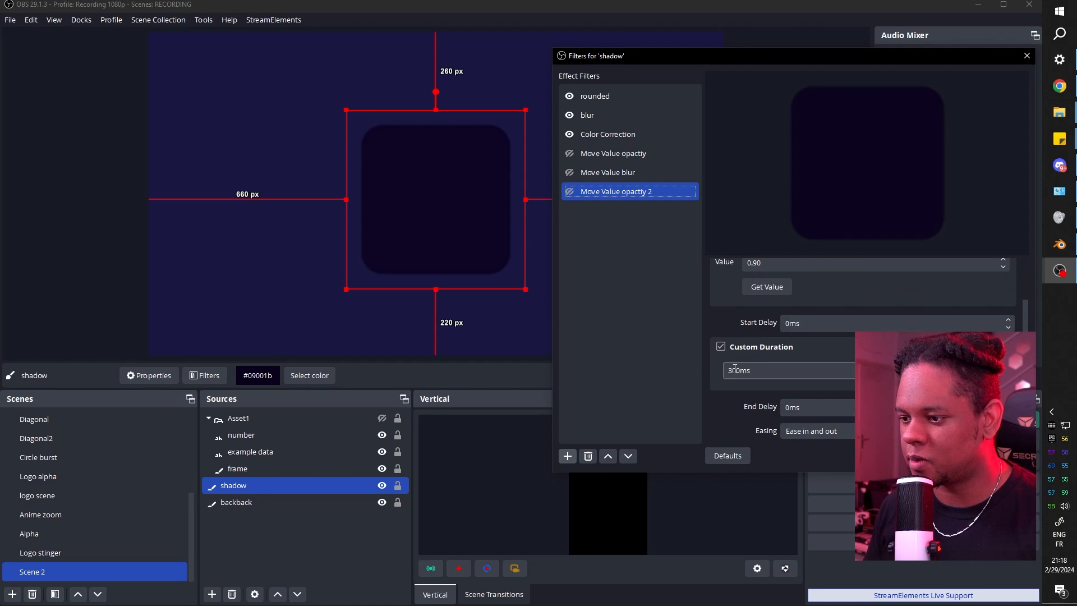
pyautogui.click(735, 369)
pyautogui.write('0')
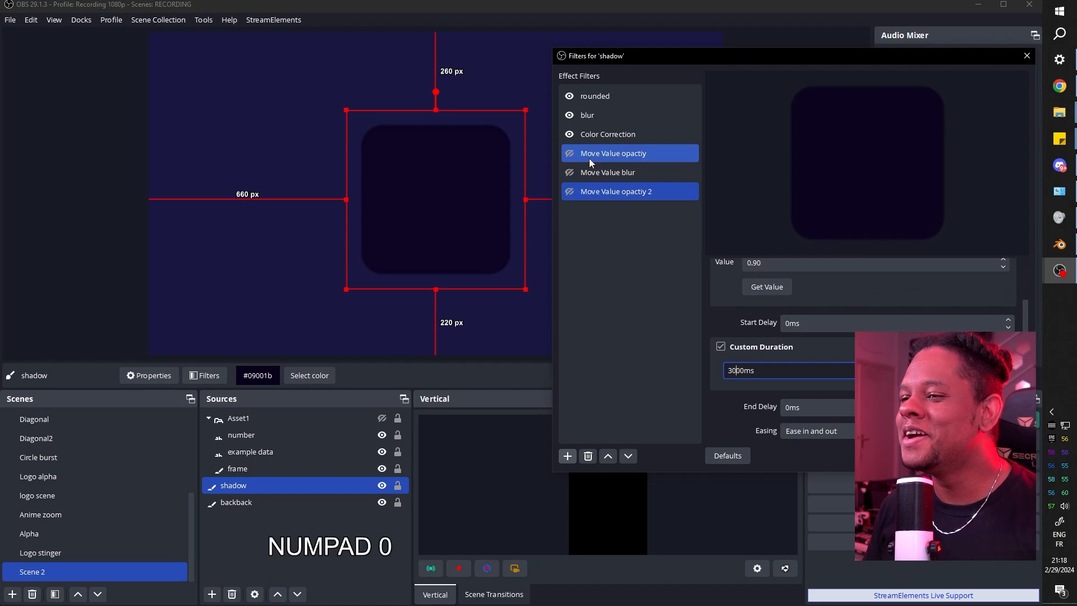
pyautogui.click(589, 157)
pyautogui.scroll(-3, 708, 373)
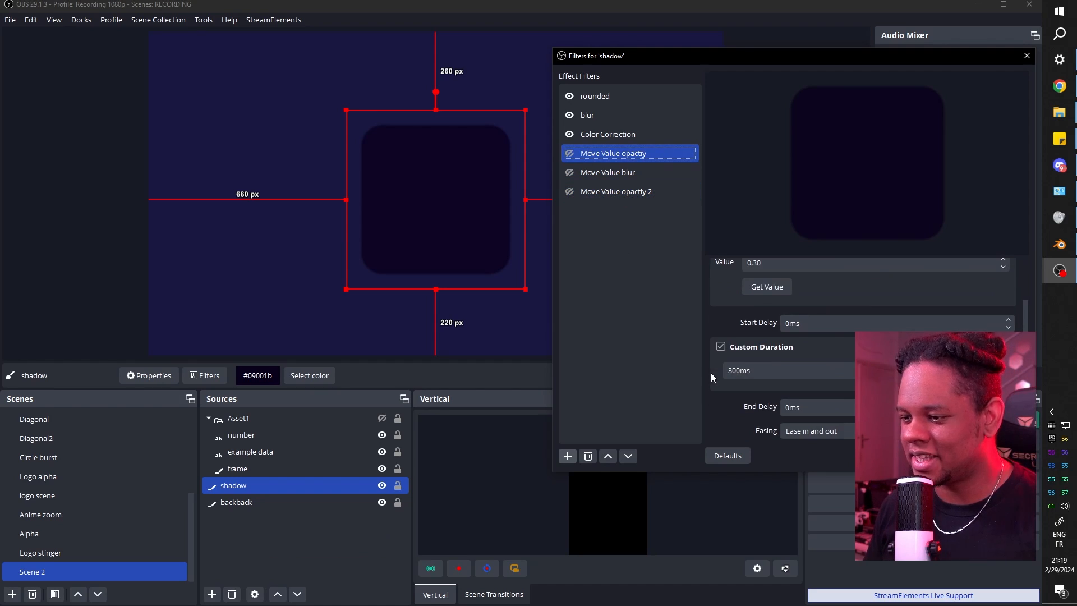
pyautogui.click(734, 372)
pyautogui.write('0')
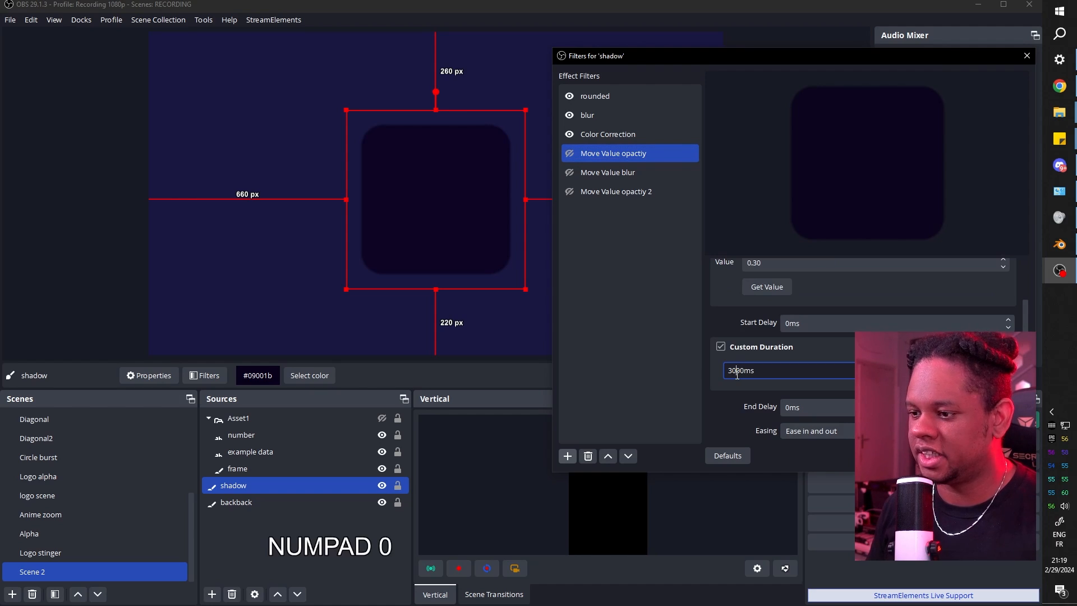
pyautogui.click(570, 154)
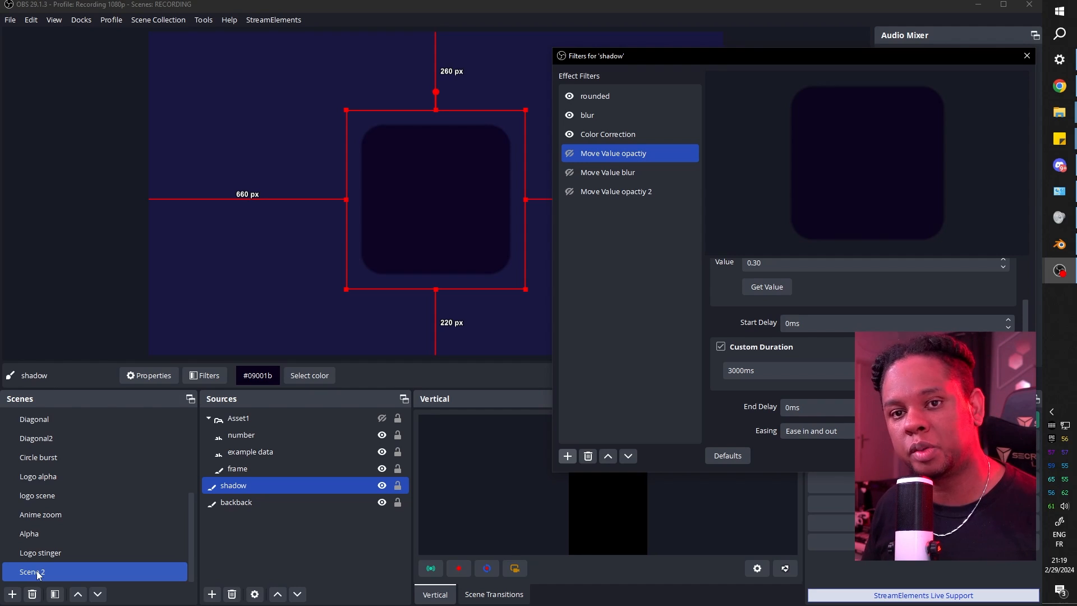
# Make Move Value blur animate the blur filter's Strength setting.
pyautogui.click(593, 173)
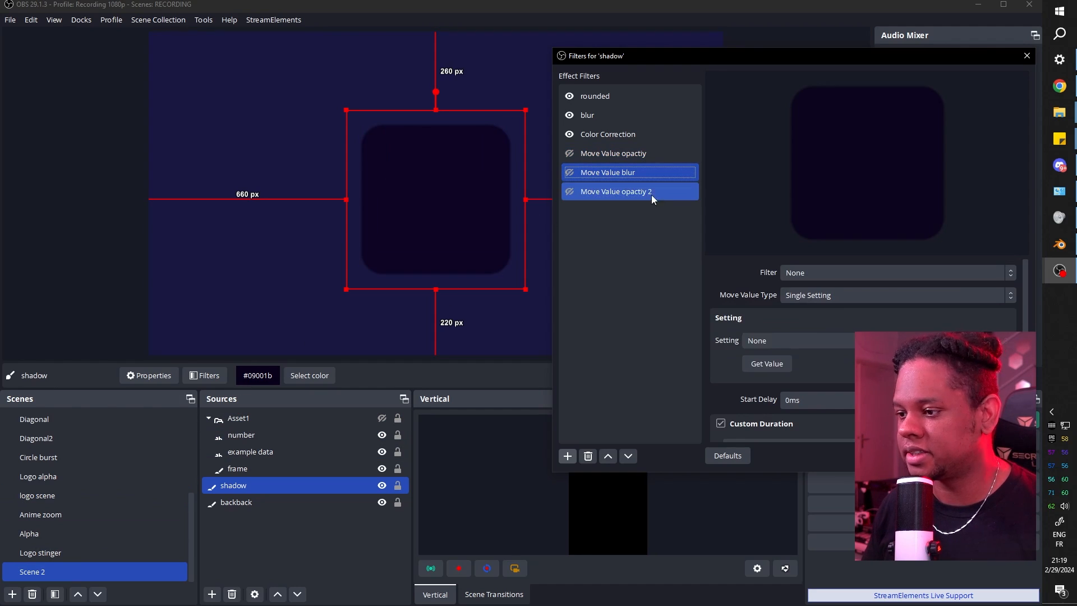
pyautogui.click(912, 273)
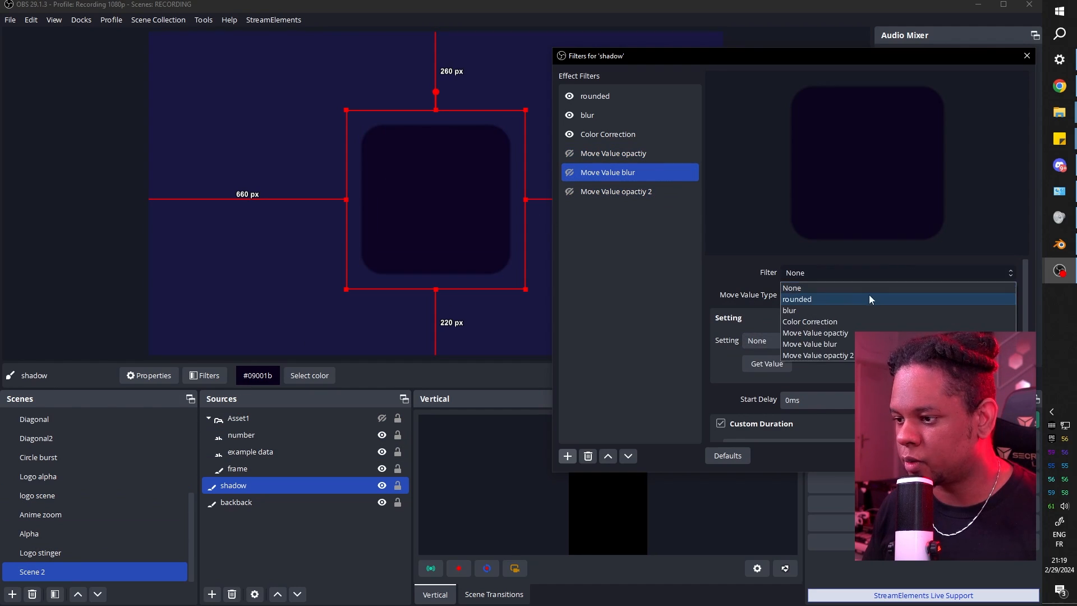
pyautogui.click(829, 312)
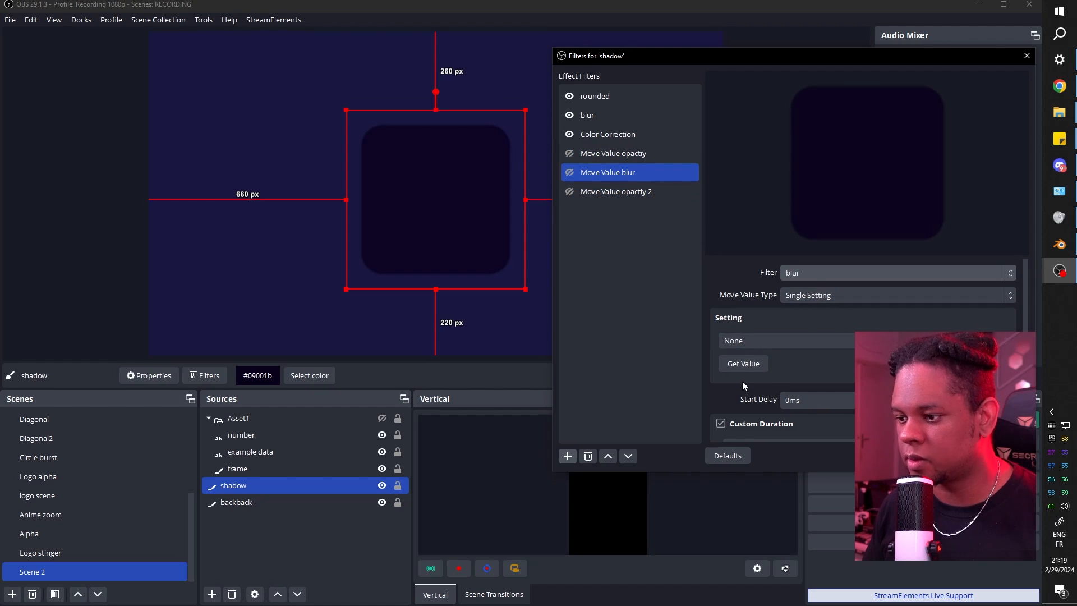
pyautogui.click(790, 338)
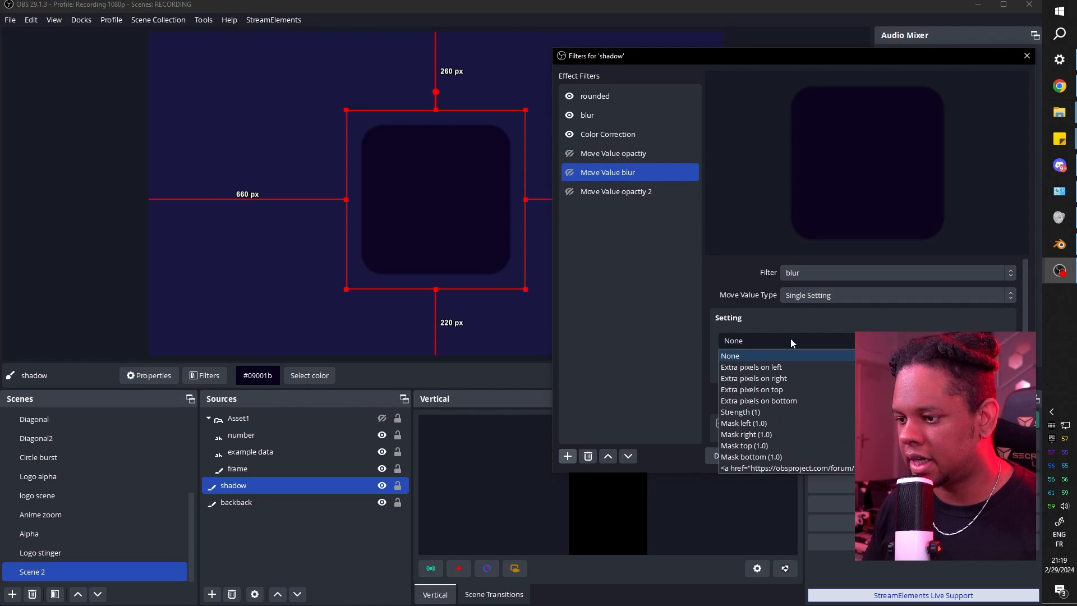
pyautogui.click(783, 411)
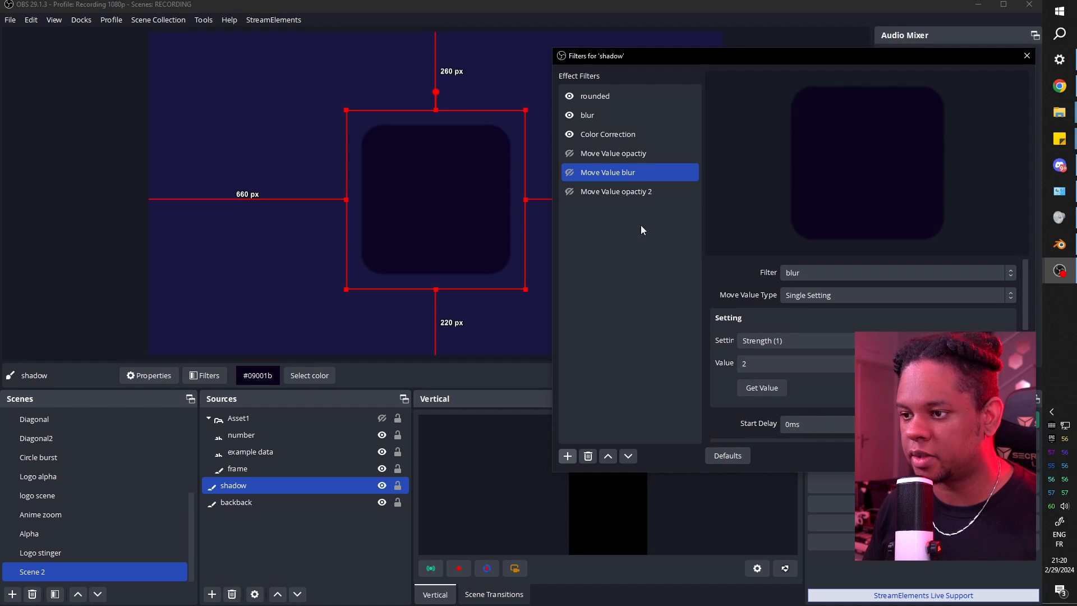
# Duplicate it as Move Value blur 2 and increase the shadow's blur strength.
pyautogui.rightClick(612, 172)
pyautogui.click(631, 204)
pyautogui.press('Return')
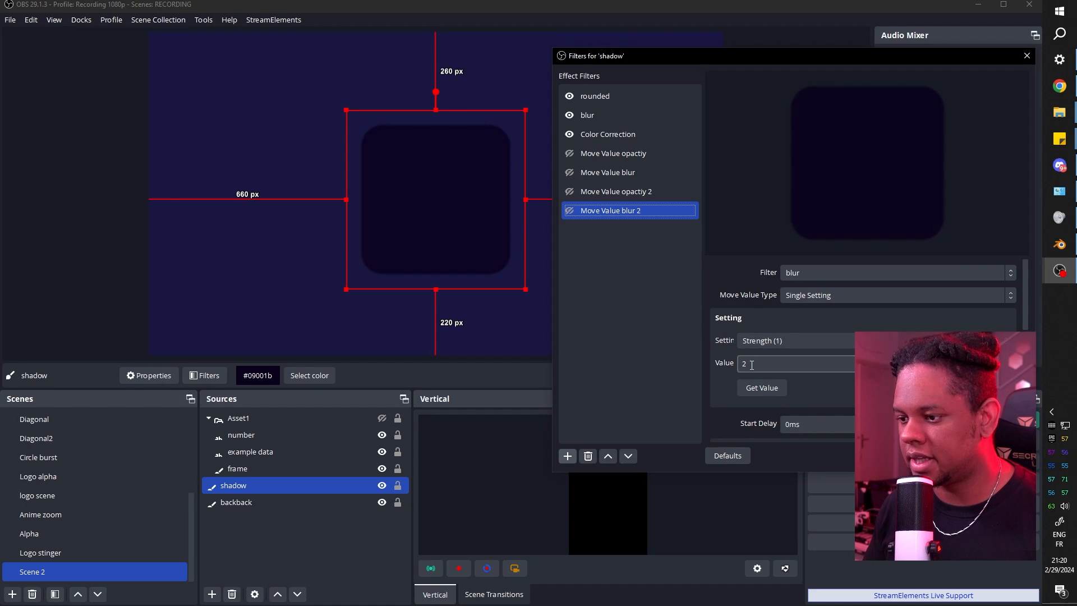
pyautogui.click(601, 116)
pyautogui.scroll(-5, 717, 361)
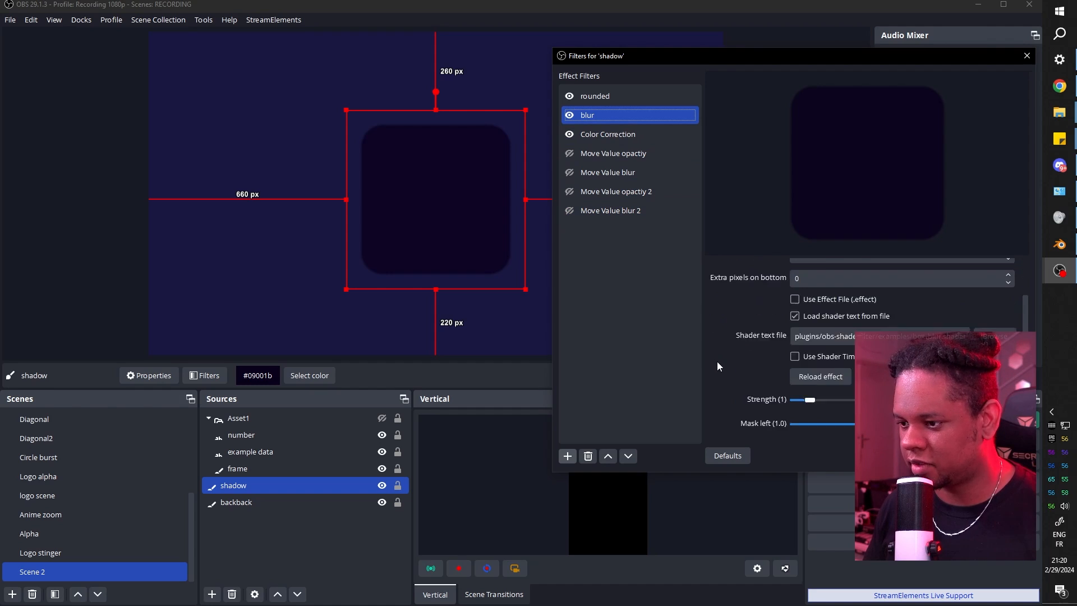
pyautogui.moveTo(808, 307); pyautogui.dragTo(851, 313)
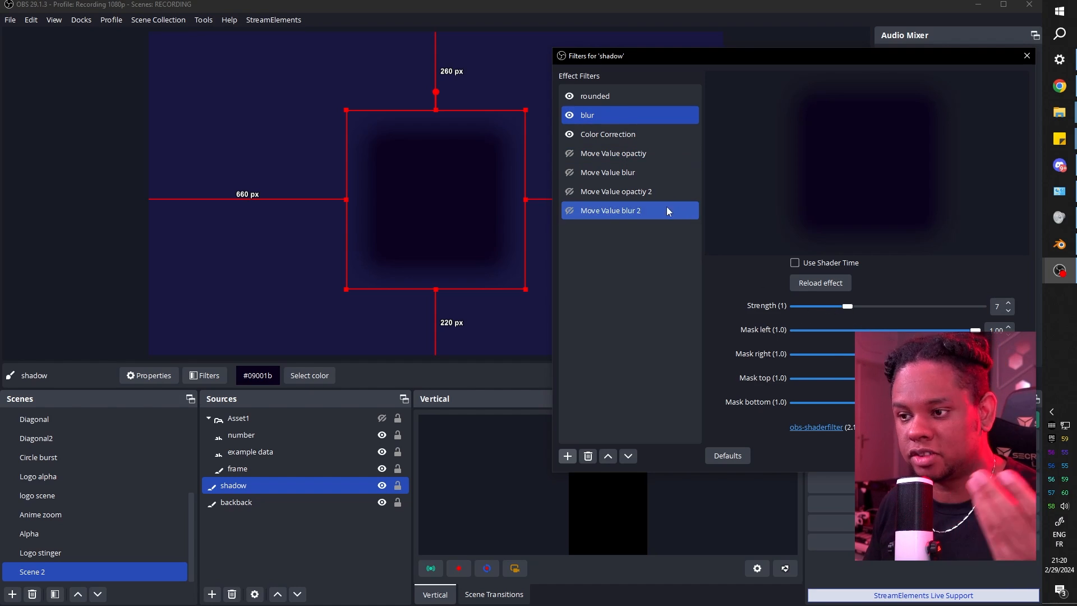
# Capture blur strength 7 as Move Value blur 2's target, test it, and strengthen the blur.
pyautogui.click(594, 214)
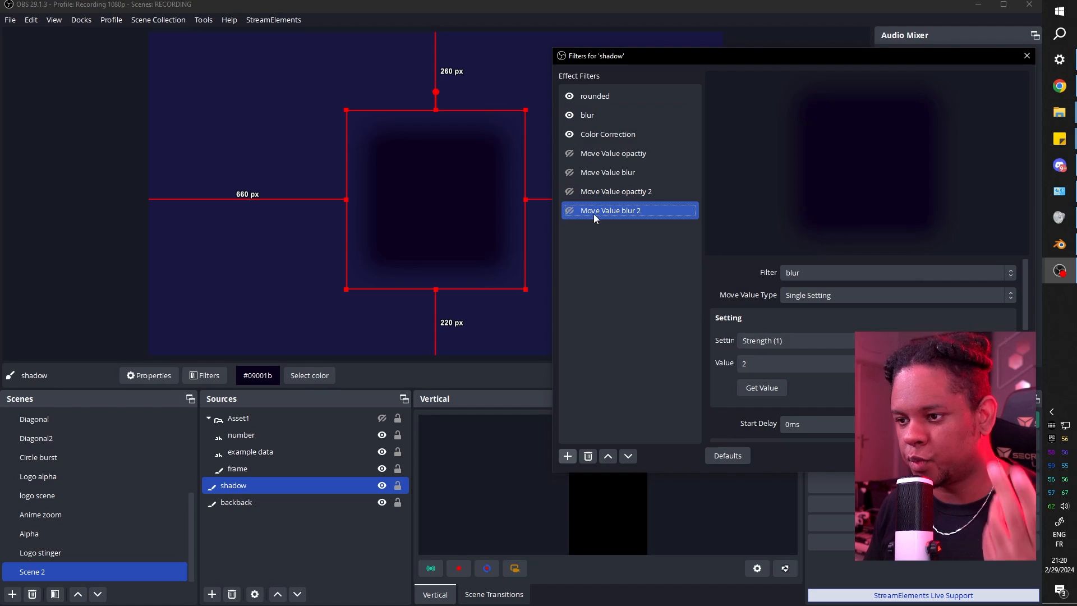
pyautogui.click(759, 387)
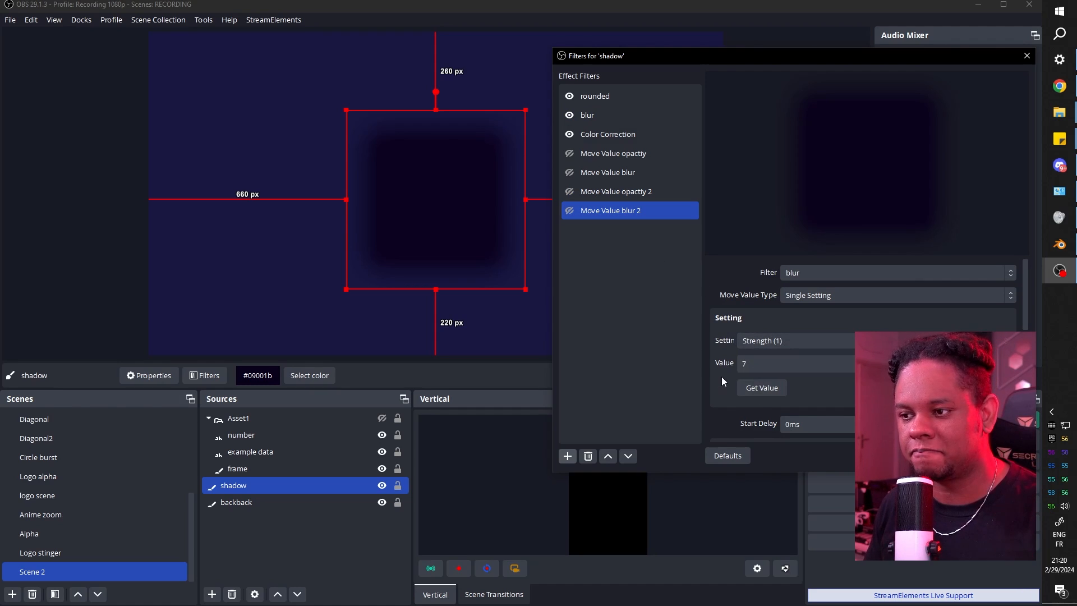
pyautogui.click(565, 211)
pyautogui.scroll(-3, 713, 324)
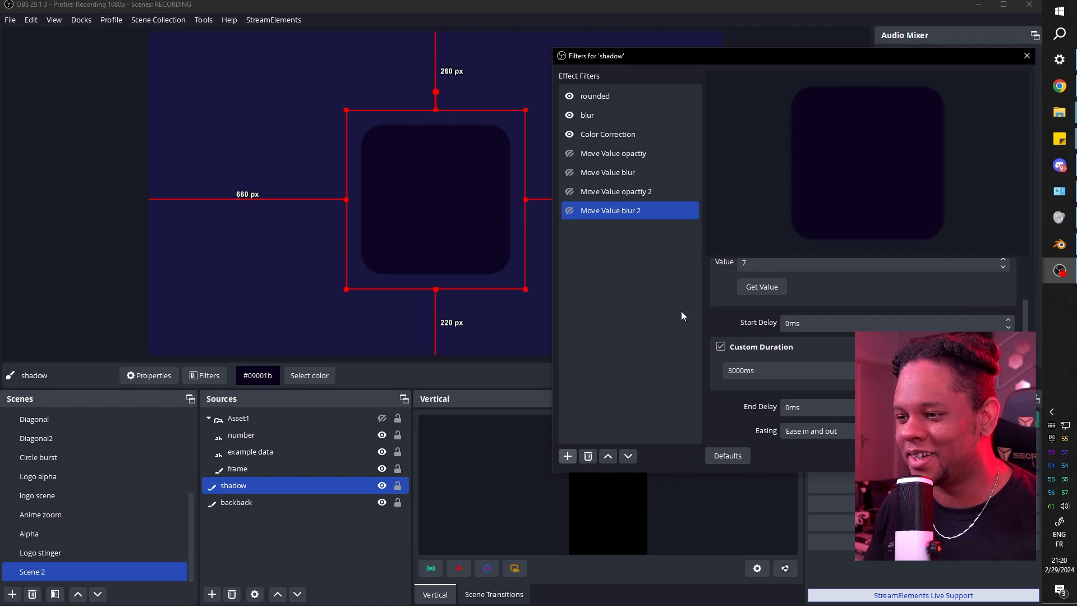
pyautogui.click(569, 211)
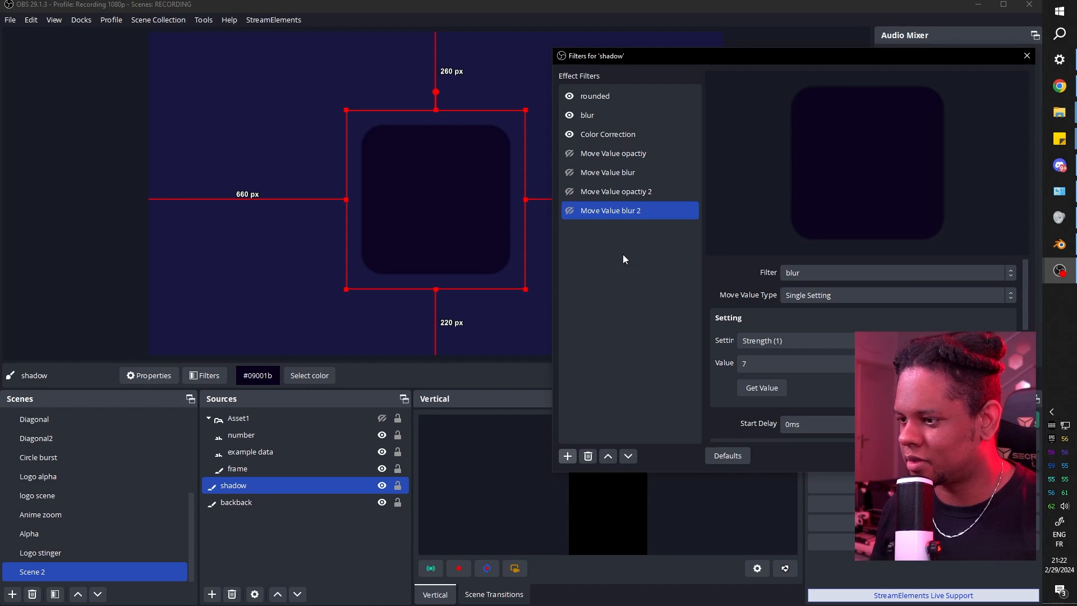
pyautogui.scroll(-6, 716, 341)
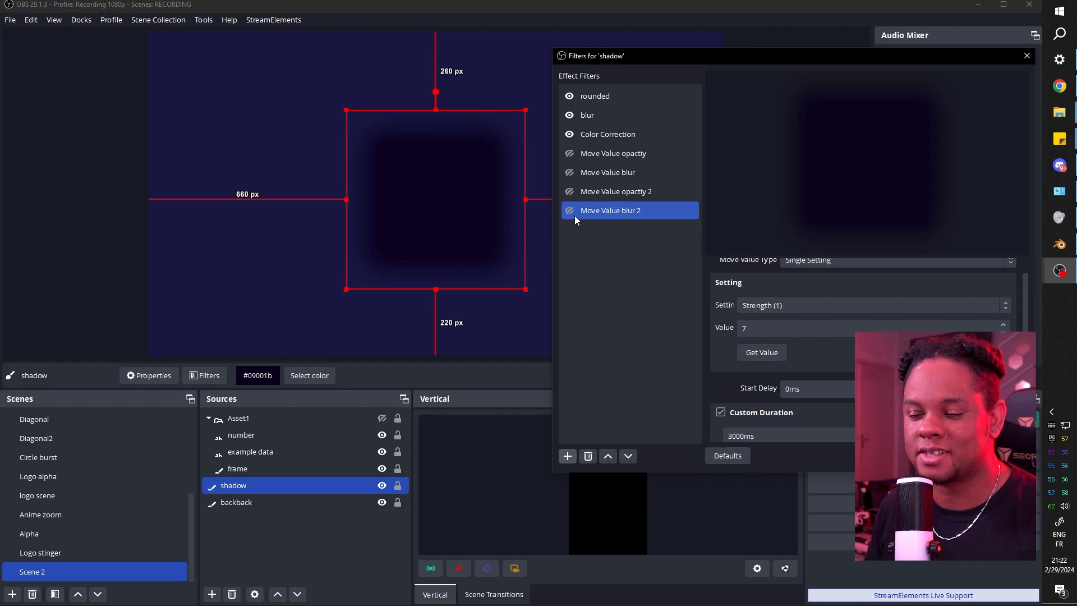
pyautogui.click(596, 119)
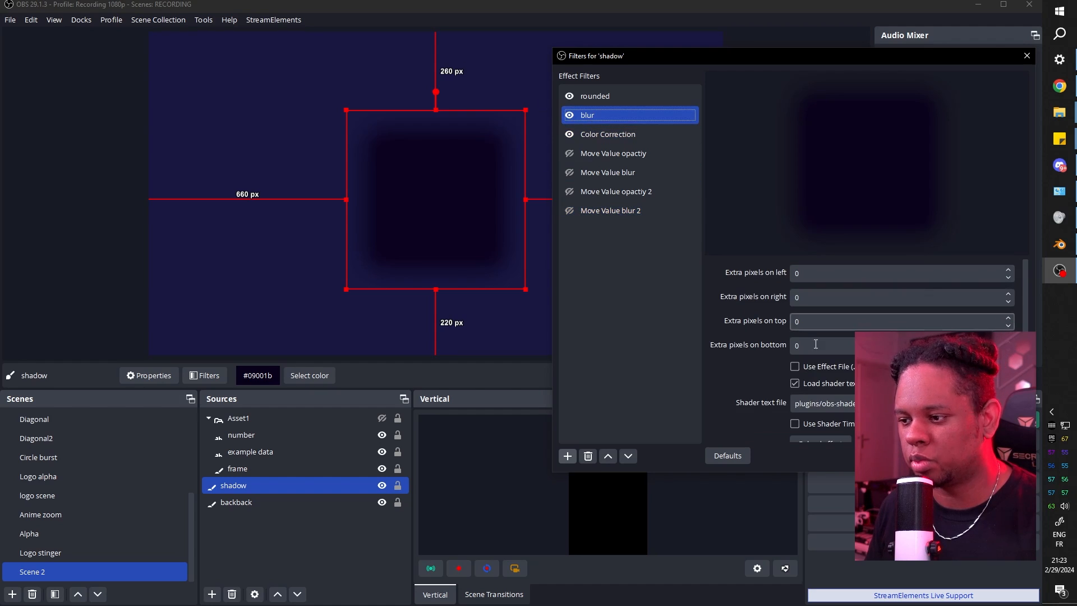
pyautogui.scroll(-4, 752, 346)
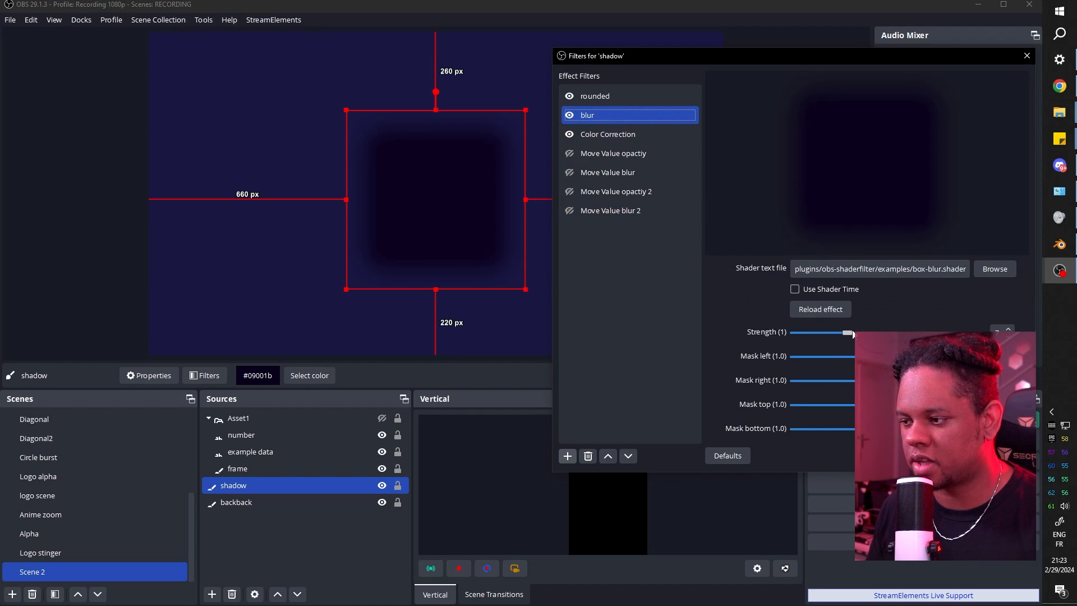
pyautogui.moveTo(824, 332); pyautogui.dragTo(845, 337)
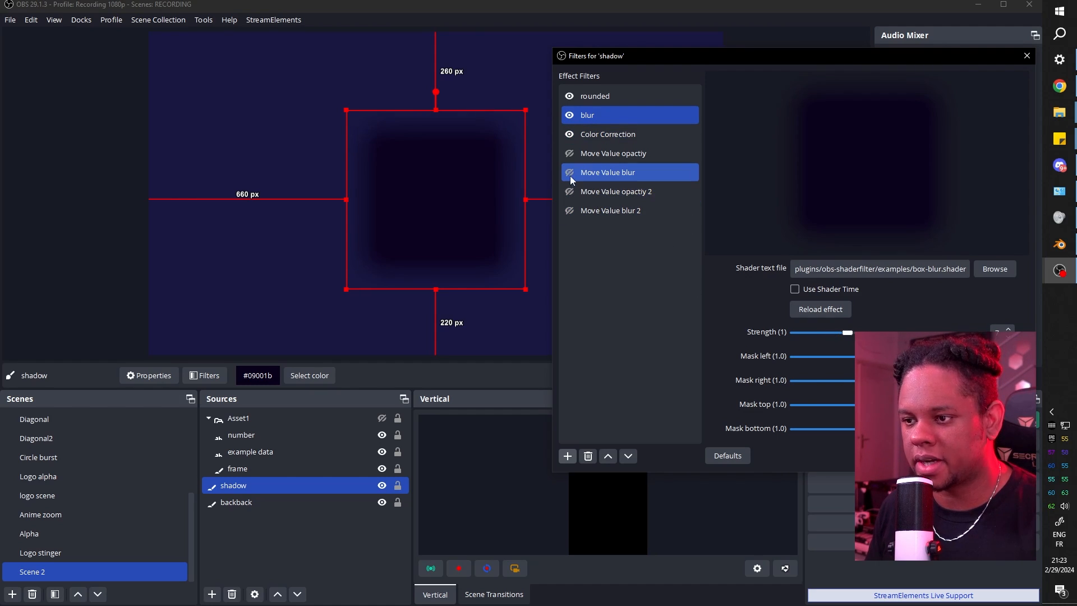
# Unhide Asset1, open Scene 2's filters, and preview the box movez animation.
pyautogui.click(382, 418)
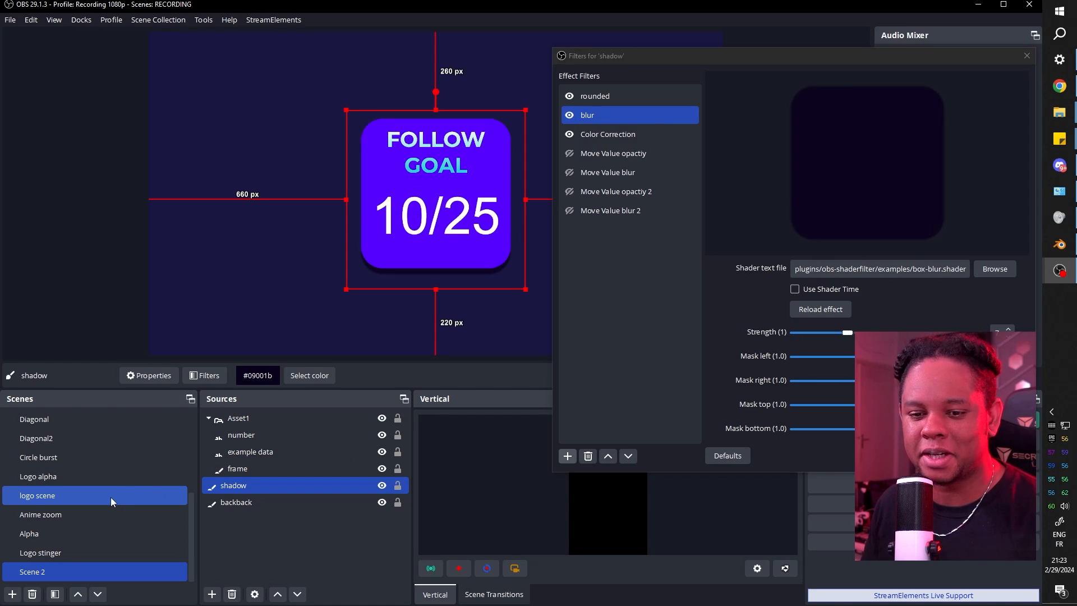
pyautogui.rightClick(29, 578)
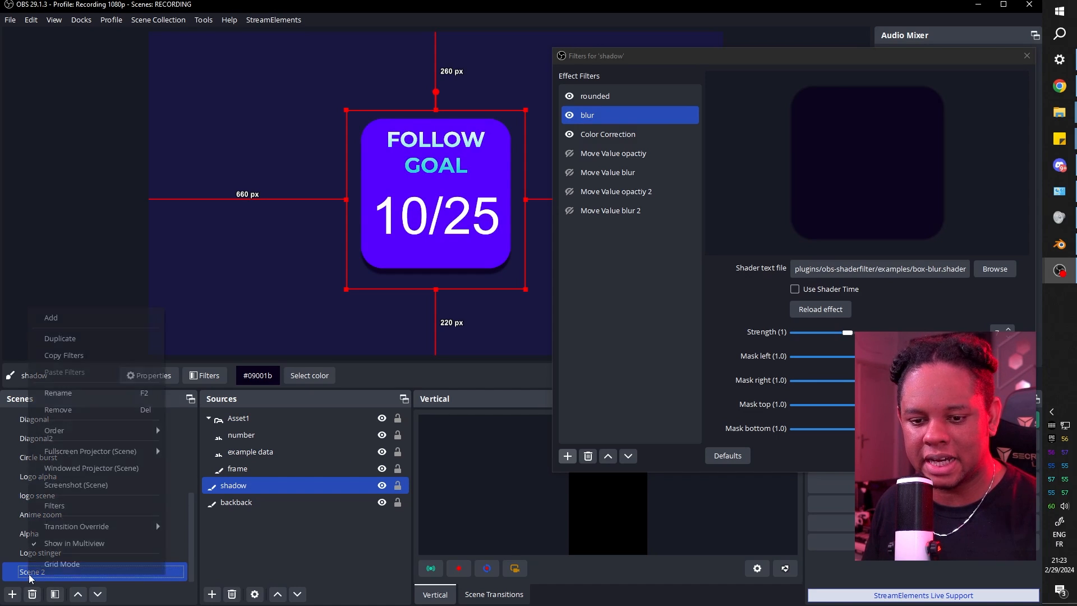
pyautogui.click(89, 505)
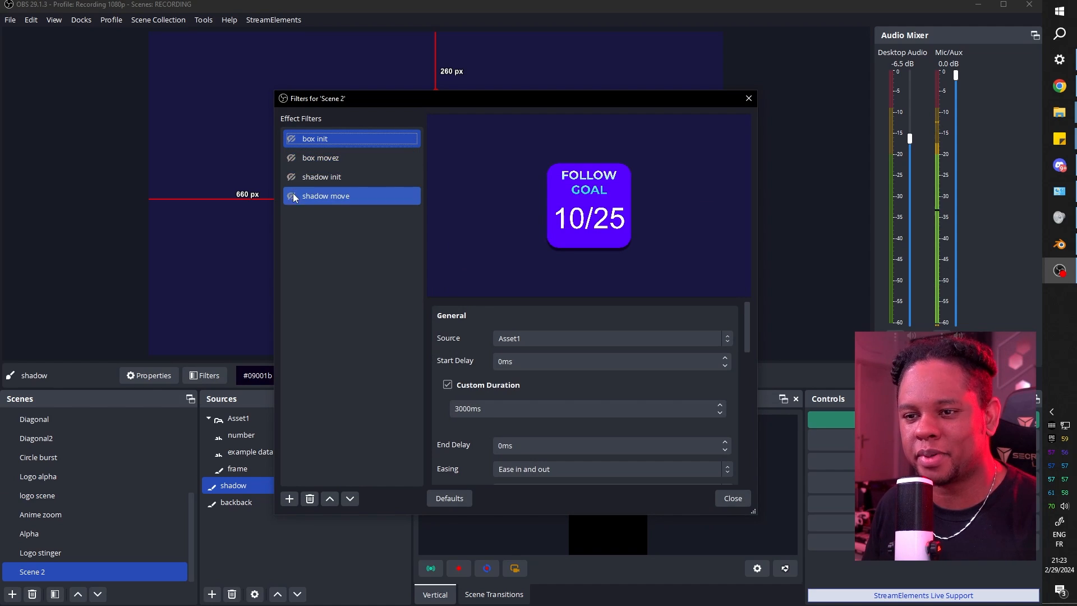
pyautogui.click(292, 158)
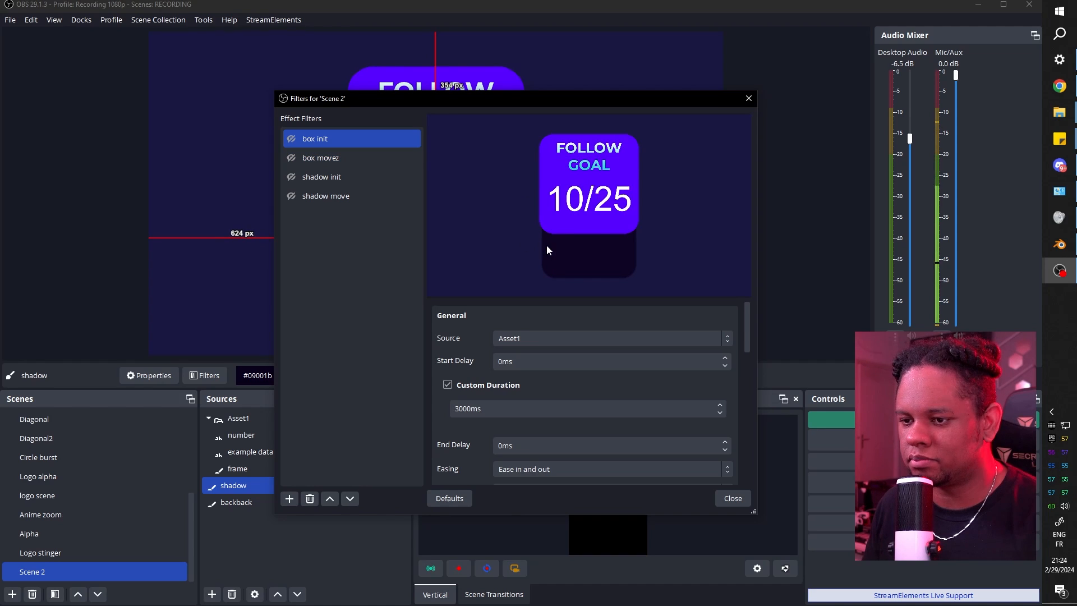
pyautogui.moveTo(393, 98); pyautogui.dragTo(654, 78)
pyautogui.click(586, 174)
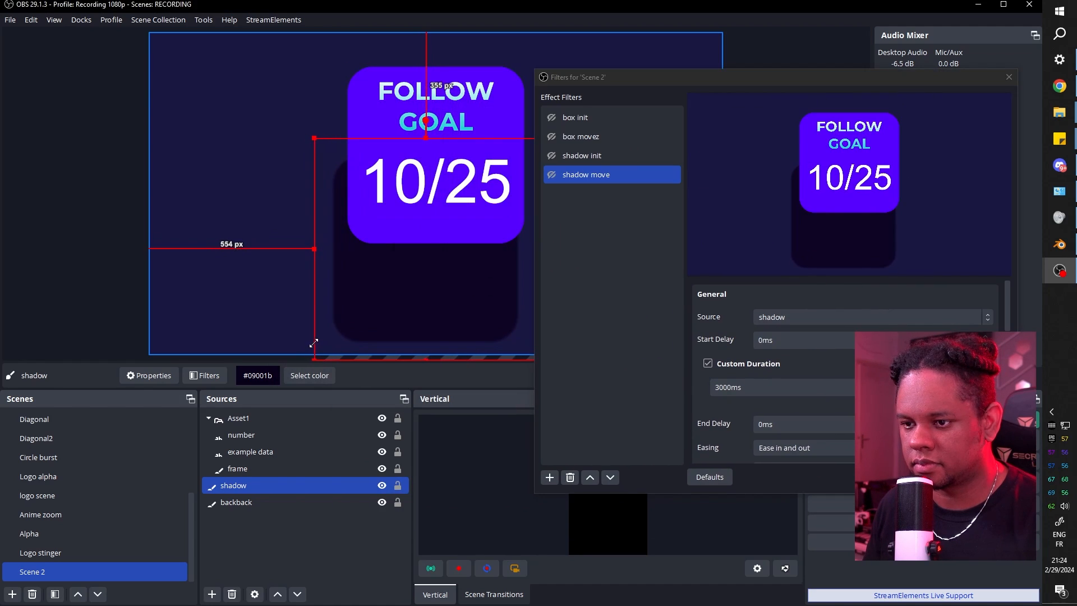
pyautogui.click(581, 137)
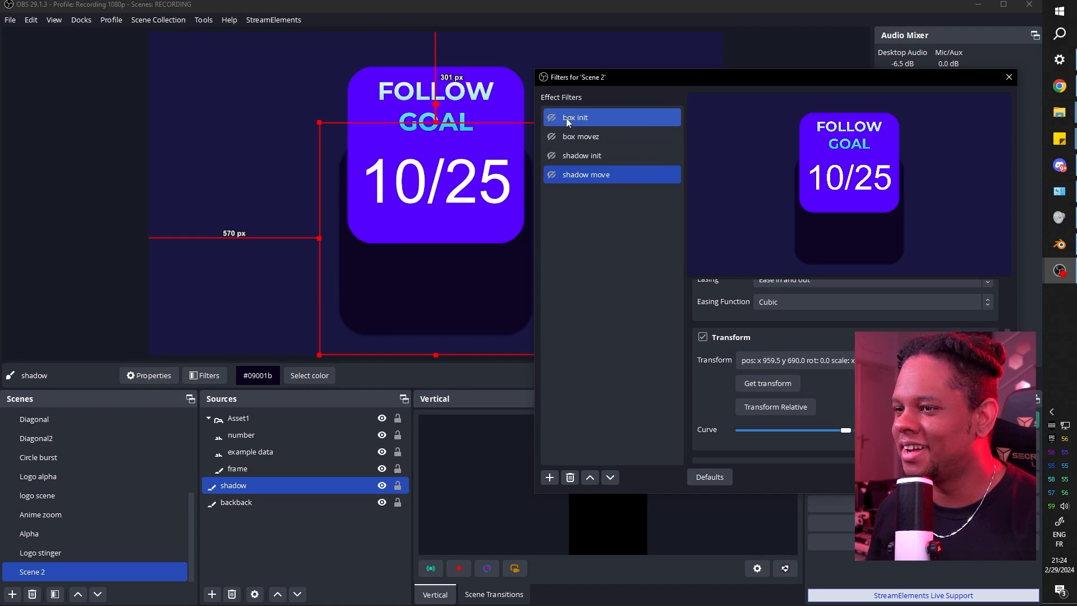
# Set box movez's Start Trigger to Activate.
pyautogui.moveTo(643, 83); pyautogui.dragTo(544, 76)
pyautogui.click(505, 130)
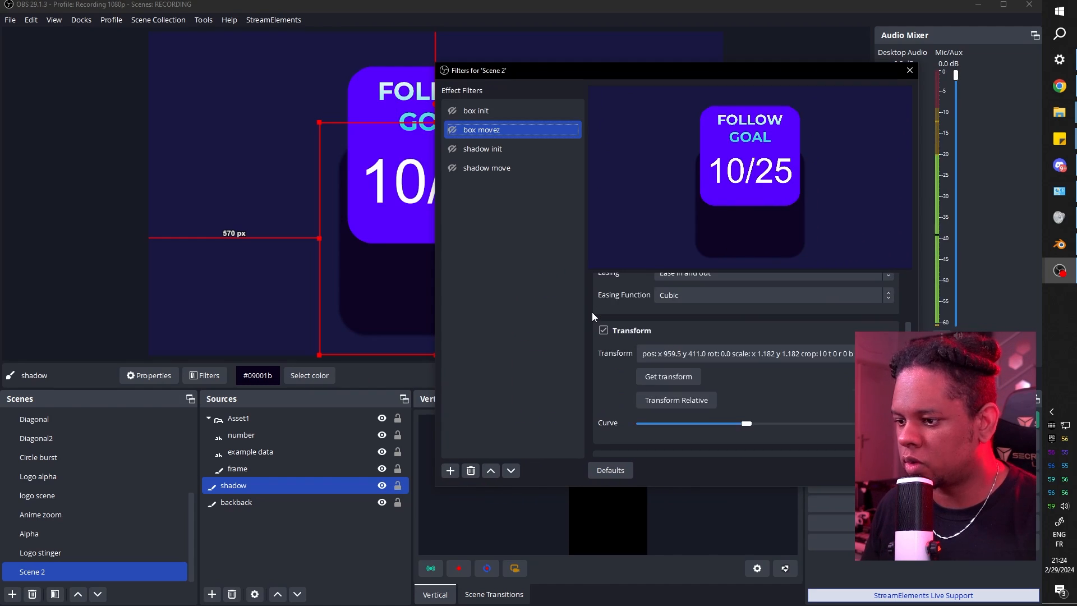
pyautogui.scroll(-5, 591, 312)
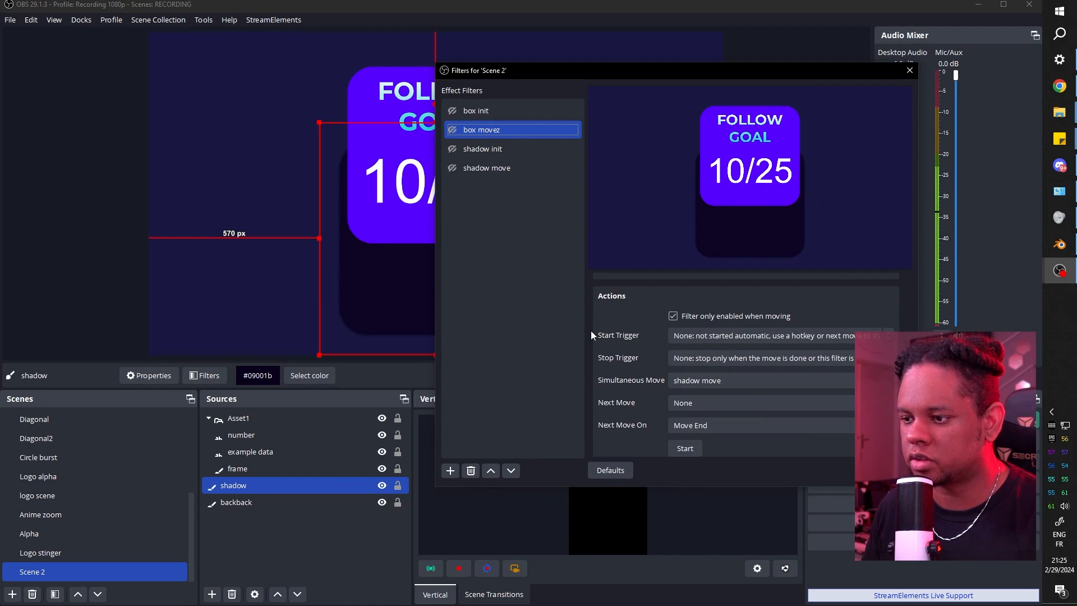
pyautogui.scroll(-1, 591, 331)
pyautogui.click(737, 317)
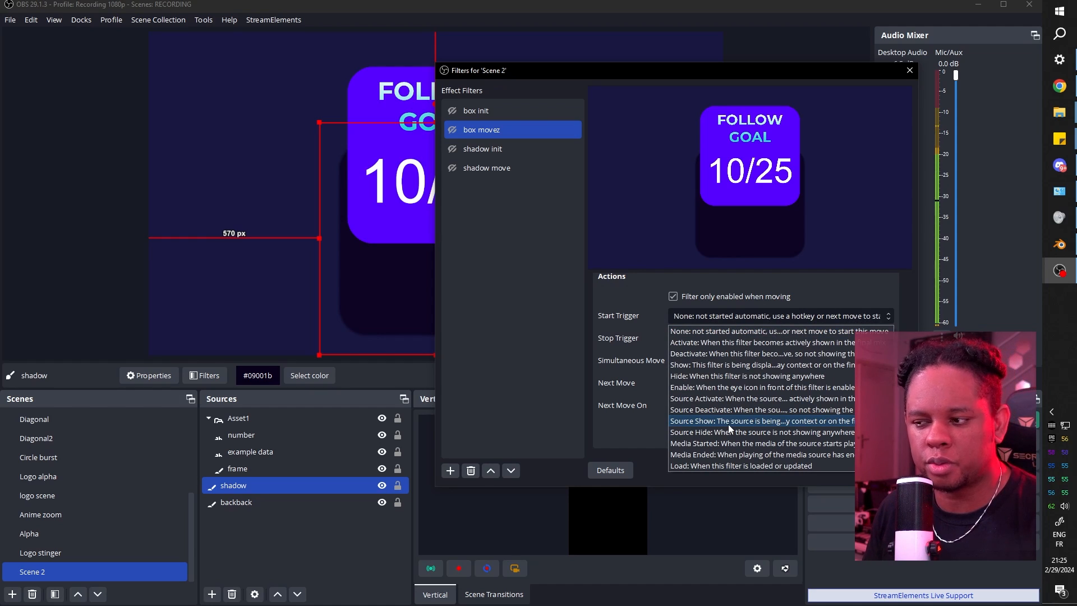
pyautogui.click(703, 343)
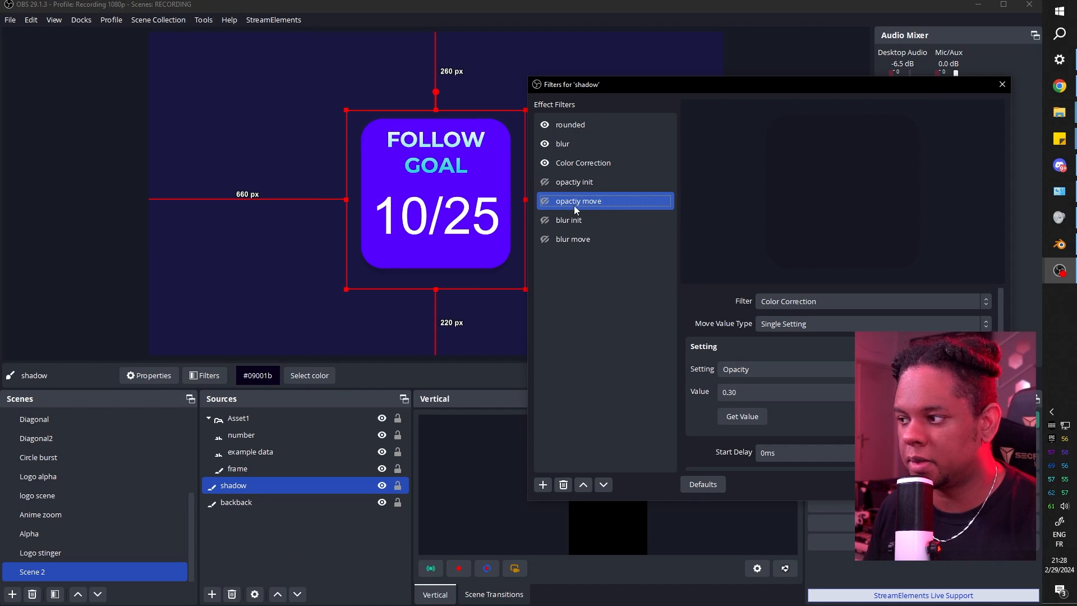
# Pair opactiy init with blur init and opactiy move with blur move as simultaneous moves.
pyautogui.click(578, 181)
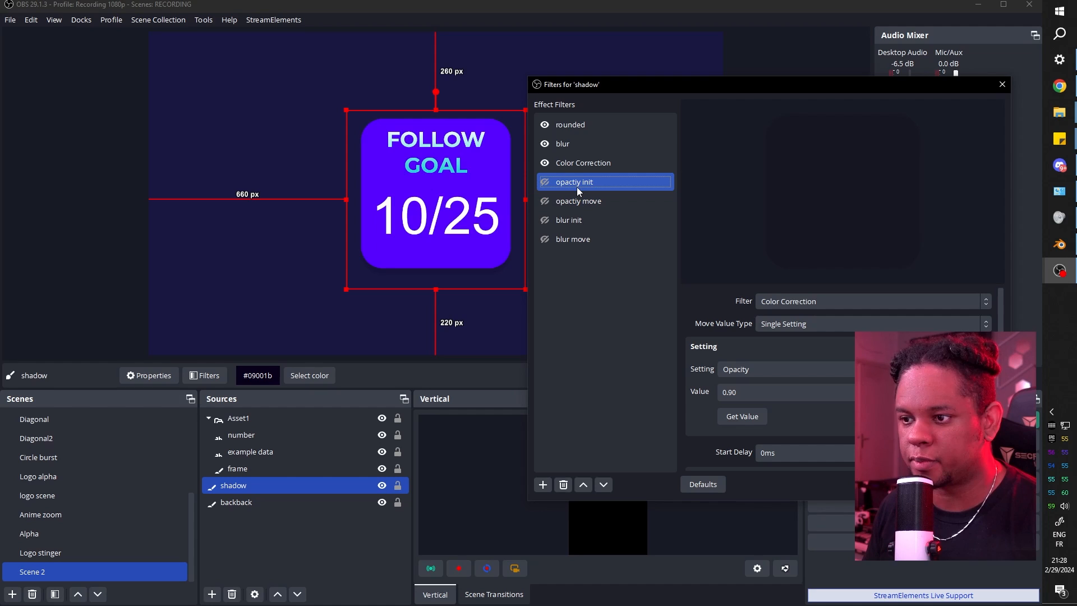
pyautogui.scroll(-5, 682, 348)
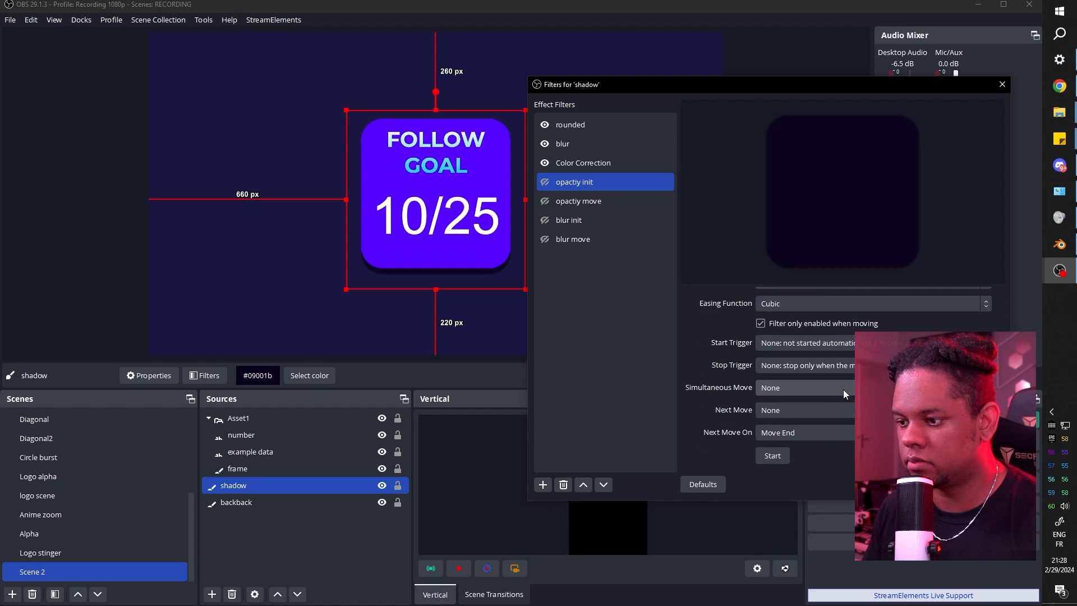
pyautogui.click(844, 388)
pyautogui.click(810, 438)
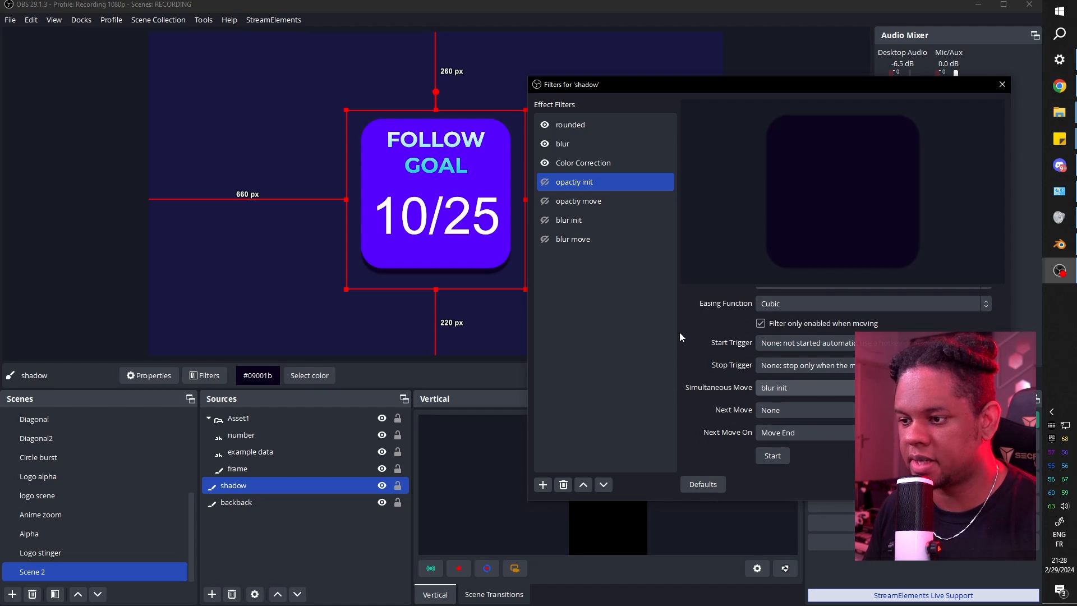
pyautogui.click(578, 201)
pyautogui.scroll(-5, 679, 349)
pyautogui.click(784, 387)
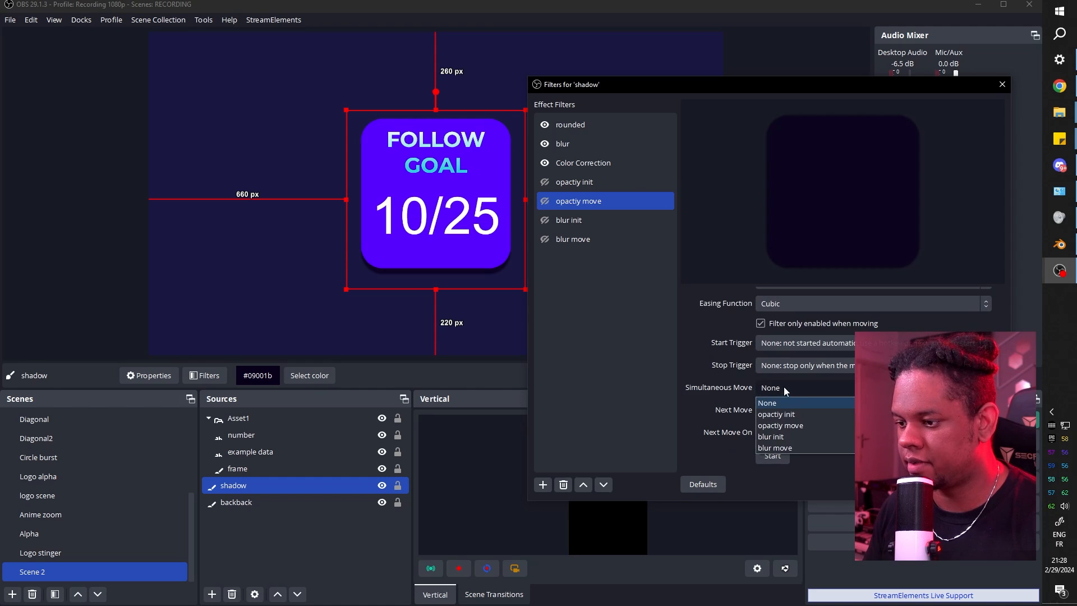
pyautogui.click(800, 449)
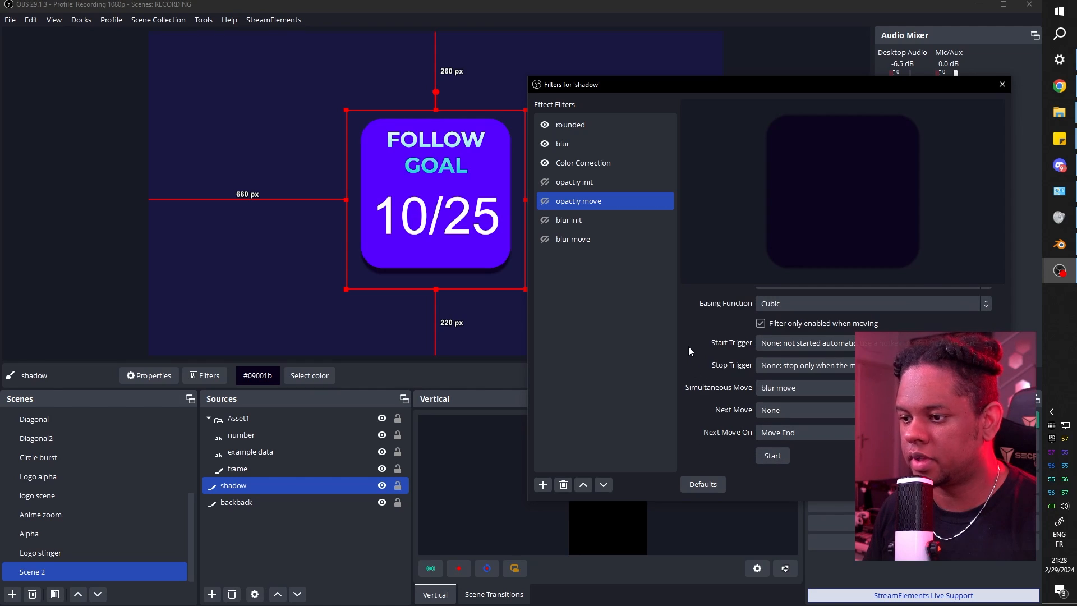
# Preview the shadow's opacity move filters to check the starting opacity.
pyautogui.keyDown('ctrl'); pyautogui.click(547, 184); pyautogui.keyUp('ctrl')
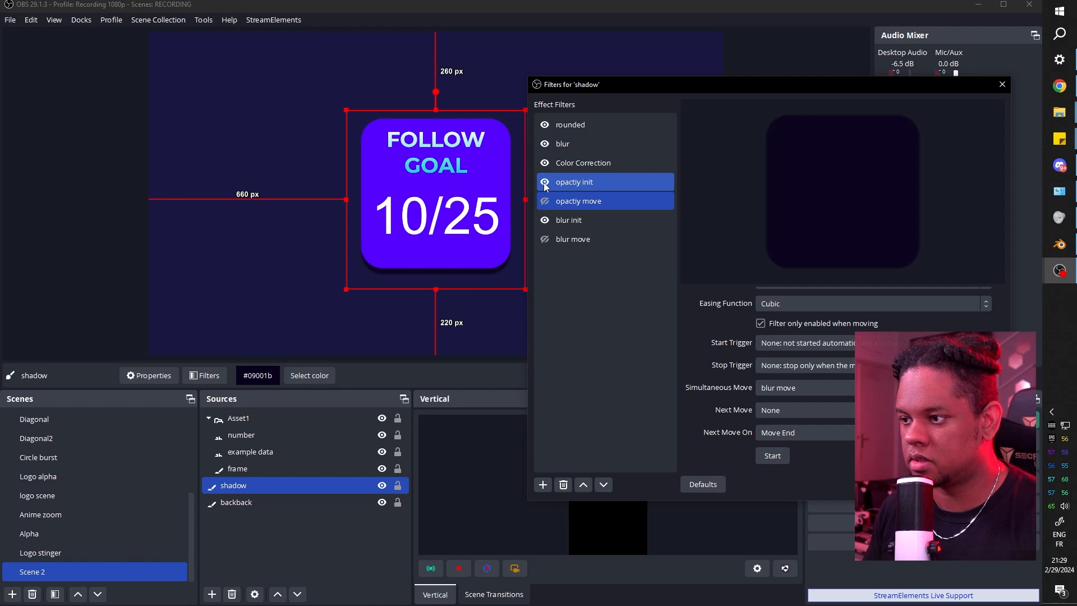
pyautogui.click(547, 200)
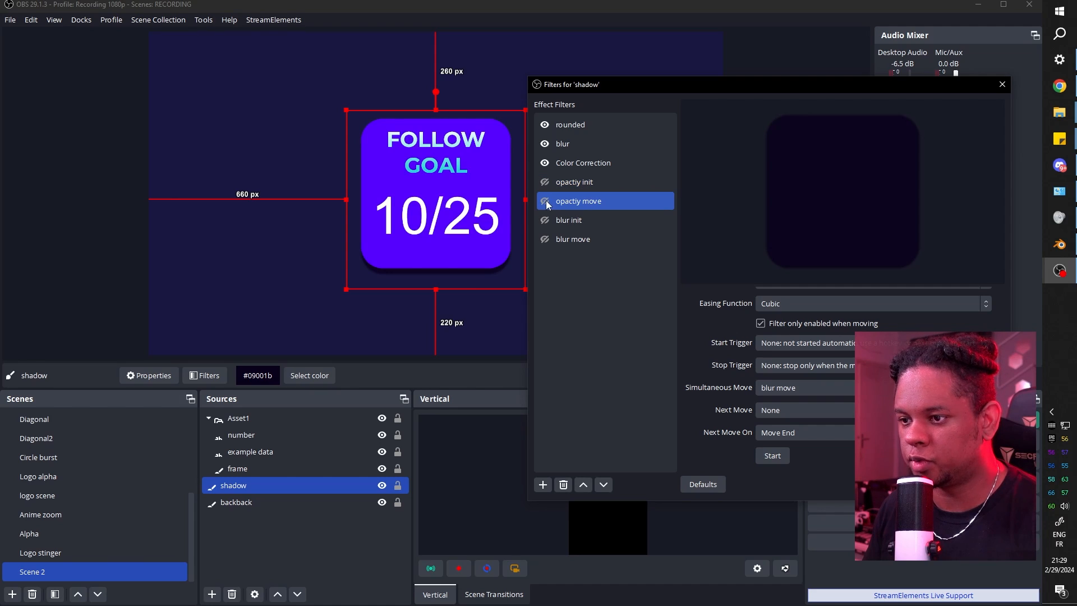
pyautogui.keyDown('ctrl'); pyautogui.click(617, 183); pyautogui.keyUp('ctrl')
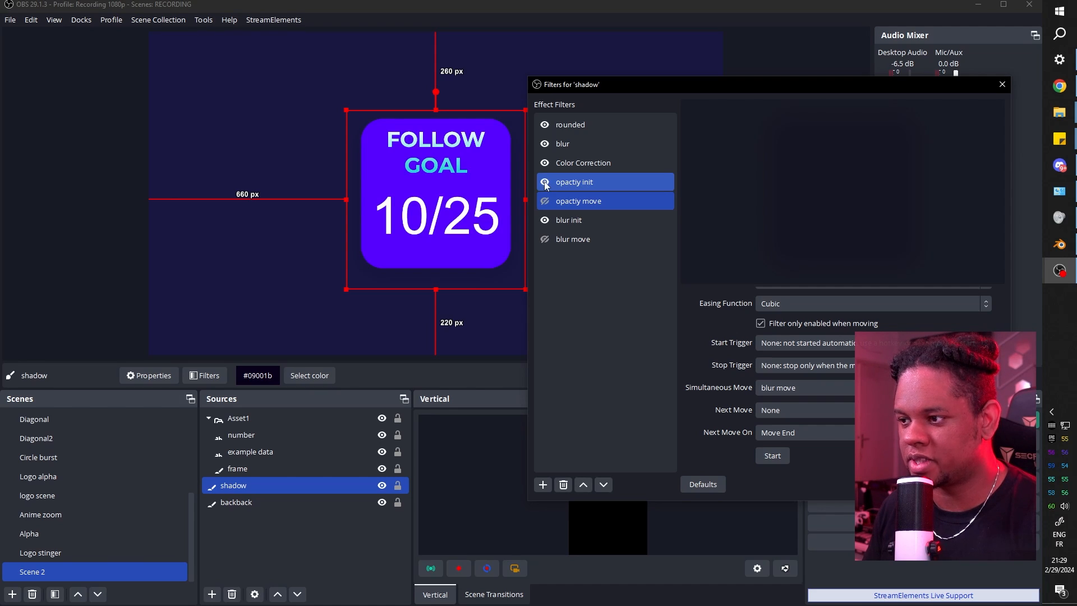
pyautogui.keyDown('ctrl'); pyautogui.click(615, 190); pyautogui.keyUp('ctrl')
pyautogui.keyDown('ctrl'); pyautogui.click(586, 224); pyautogui.keyUp('ctrl')
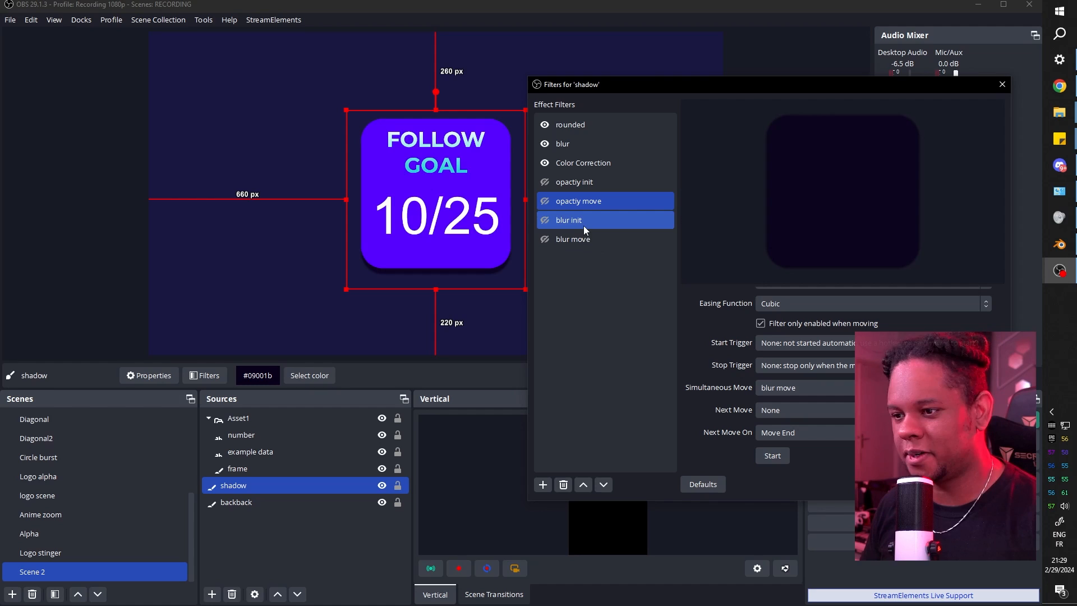
pyautogui.keyDown('ctrl'); pyautogui.click(584, 226); pyautogui.keyUp('ctrl')
pyautogui.keyDown('ctrl'); pyautogui.click(573, 188); pyautogui.keyUp('ctrl')
pyautogui.keyDown('ctrl'); pyautogui.click(573, 188); pyautogui.keyUp('ctrl')
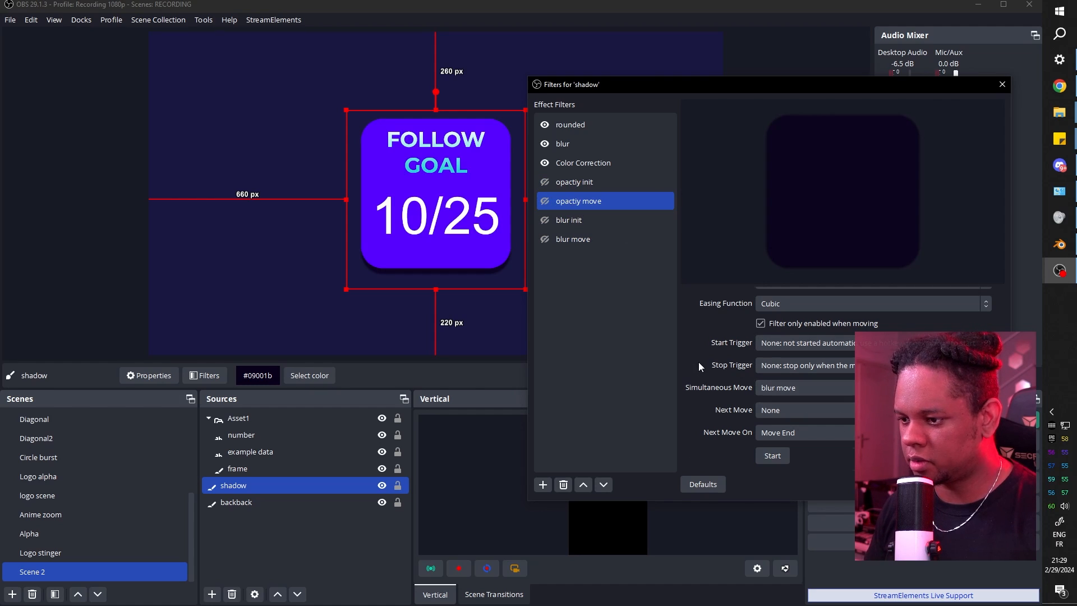
# Set opactiy move's target value to 0.50 and its Start Trigger to Activate.
pyautogui.scroll(5, 679, 365)
pyautogui.click(565, 200)
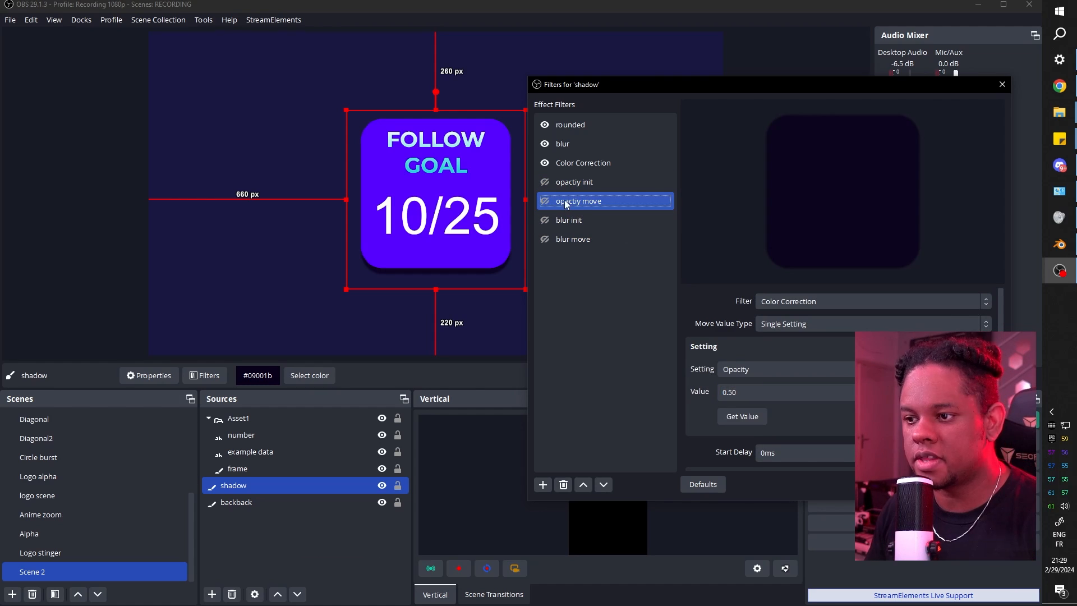
pyautogui.scroll(-10, 681, 369)
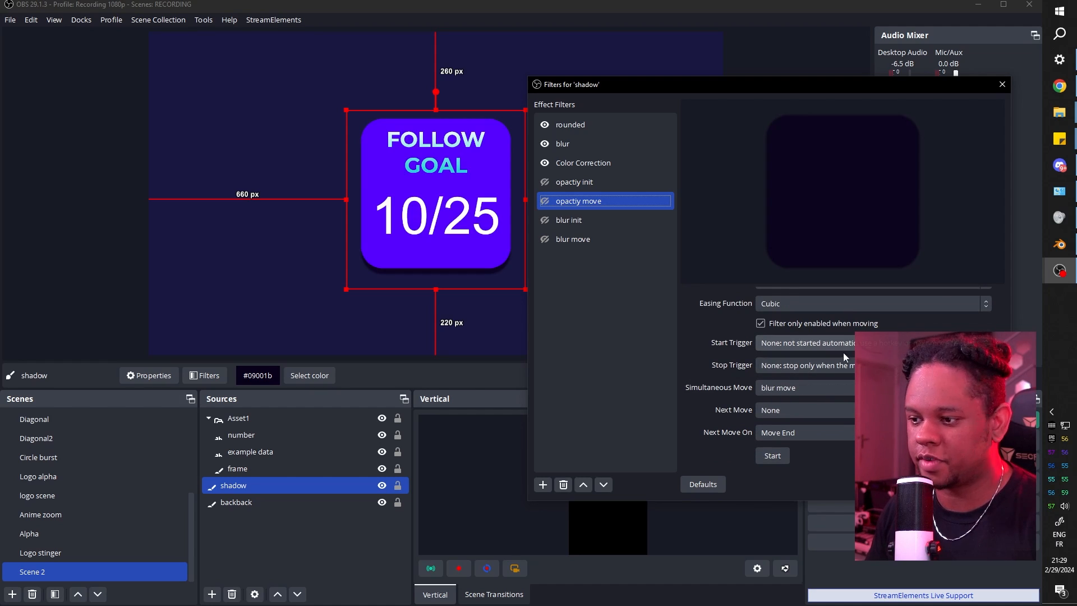
pyautogui.click(812, 343)
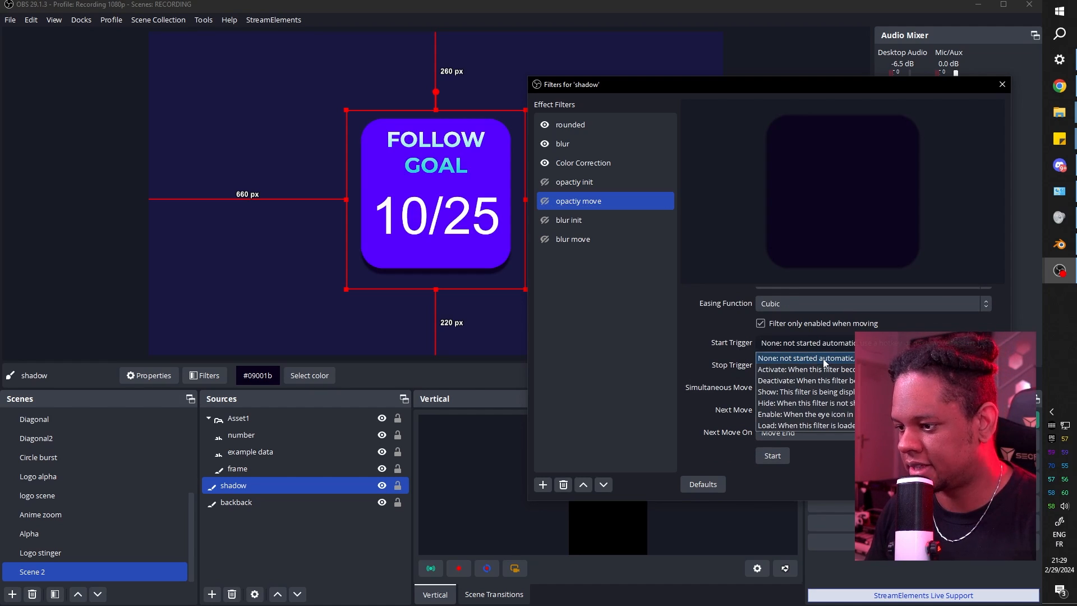
pyautogui.click(824, 371)
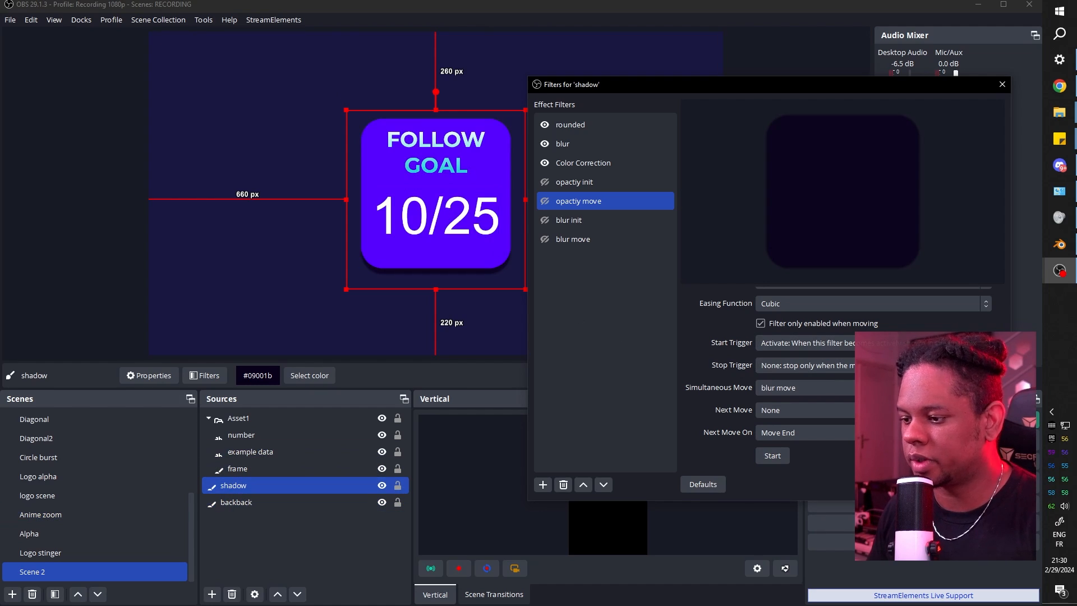
# Close the shadow's filters and switch from Logo stinger back to Scene 2 to replay the animations.
pyautogui.press('Escape')
pyautogui.click(76, 551)
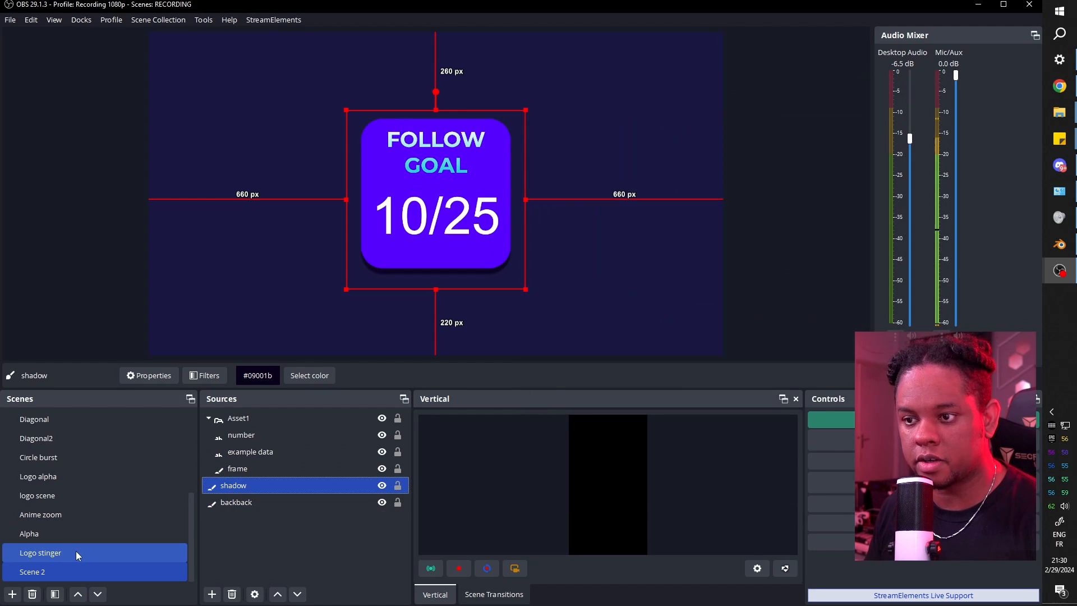
pyautogui.keyDown('ctrl'); pyautogui.click(61, 574); pyautogui.keyUp('ctrl')
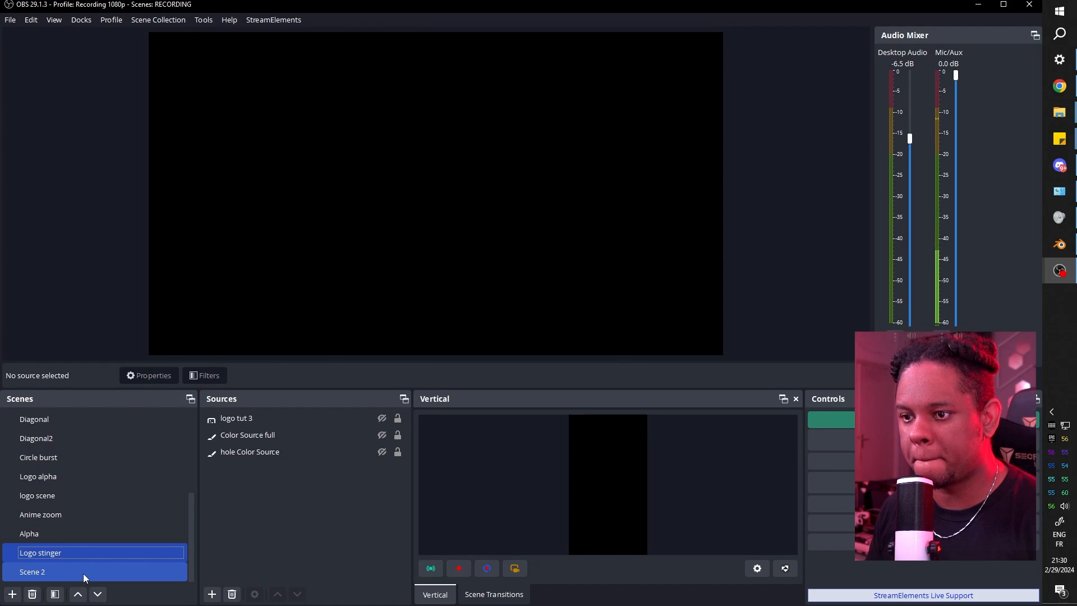
pyautogui.click(83, 574)
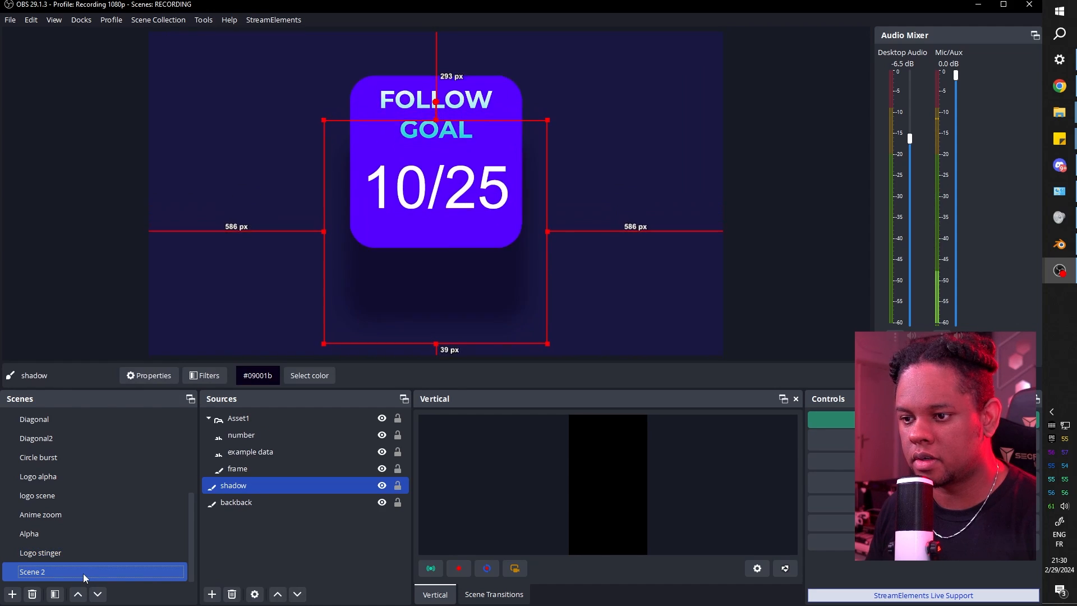
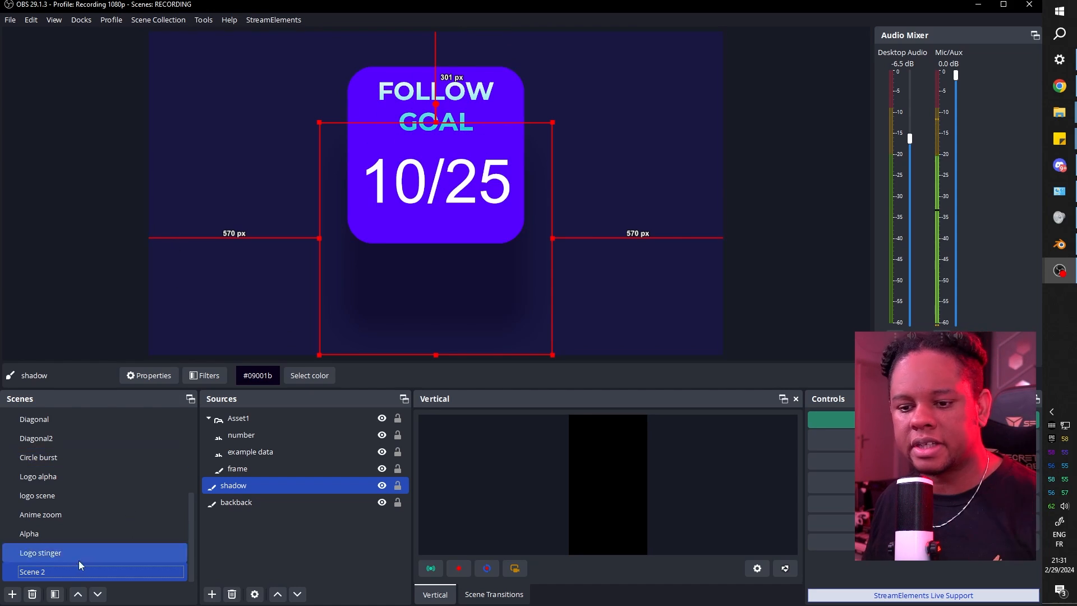
# In Scene 2's filters, set shadow move's Next Move to box init.
pyautogui.rightClick(58, 570)
pyautogui.moveTo(149, 431)
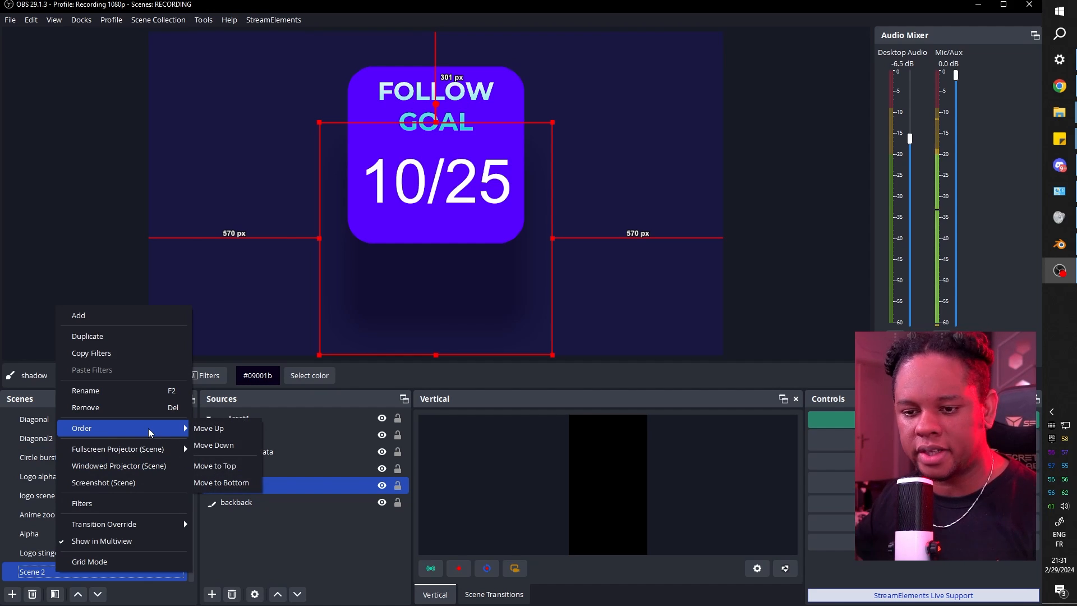
pyautogui.click(82, 504)
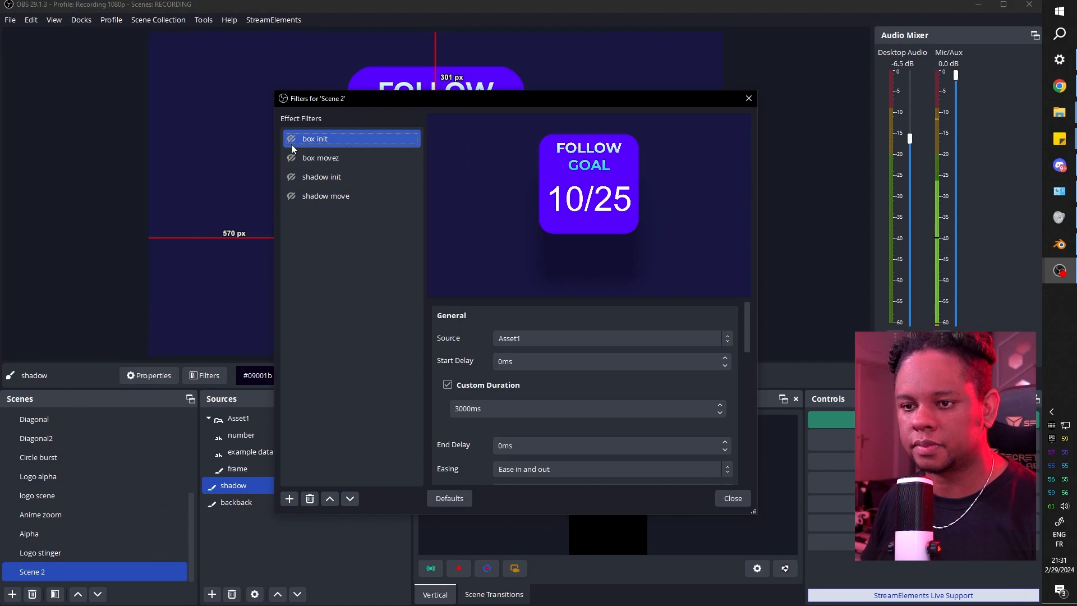
pyautogui.click(315, 158)
pyautogui.click(324, 197)
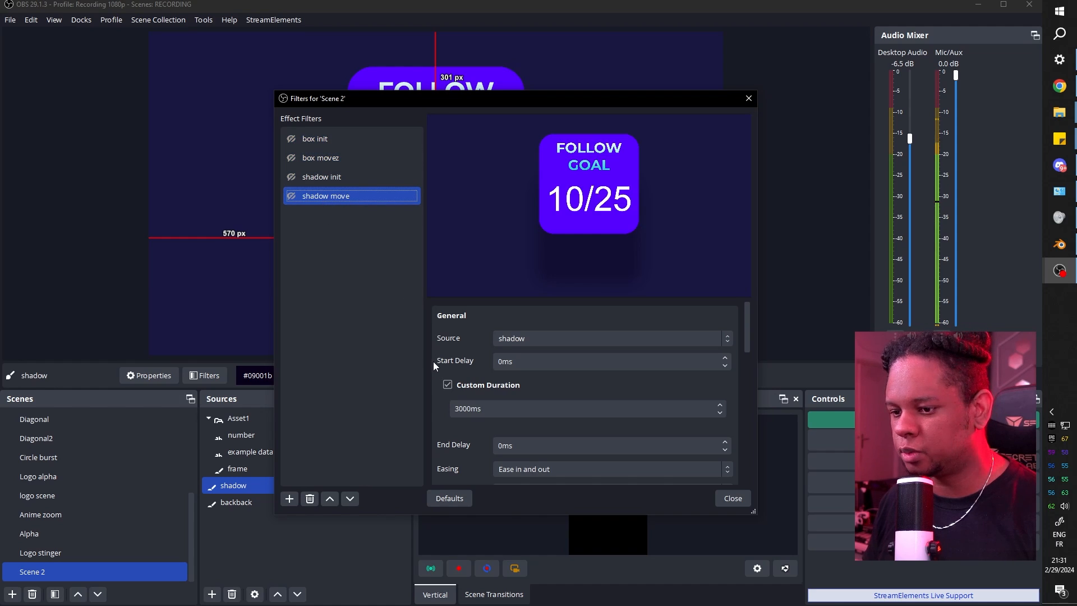
pyautogui.scroll(-10, 429, 362)
pyautogui.click(557, 410)
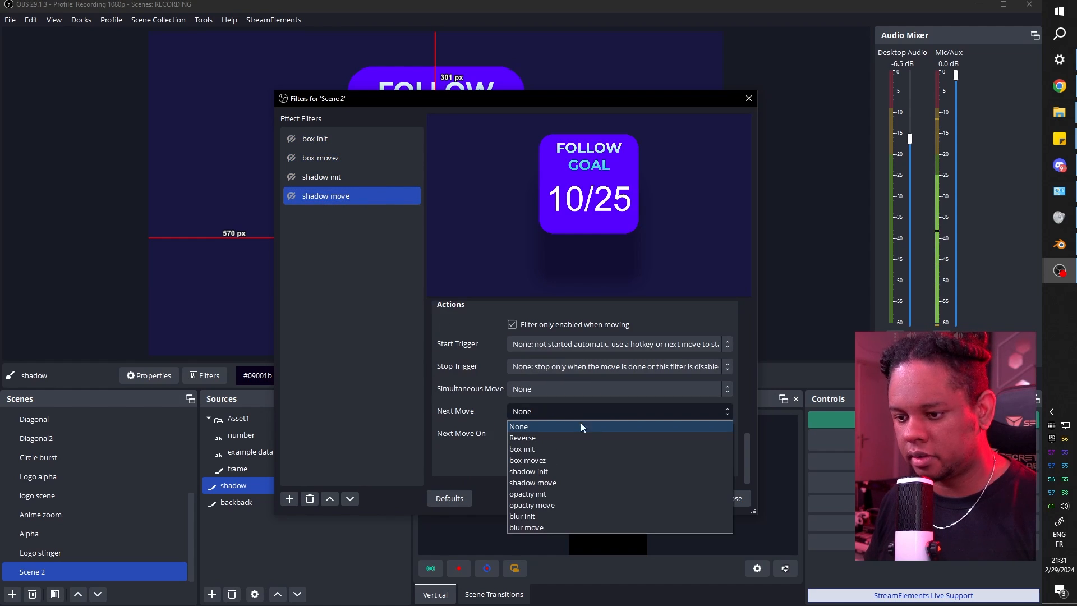
pyautogui.click(585, 450)
# Review box init, then give shadow move a 2000ms end delay and close the filters.
pyautogui.click(336, 139)
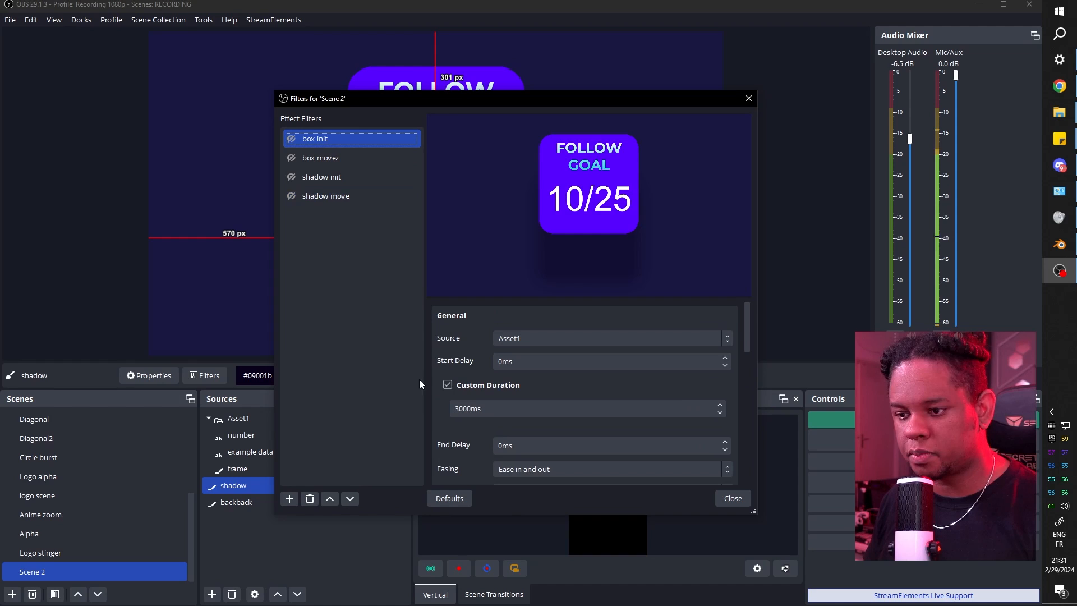
pyautogui.scroll(-10, 429, 436)
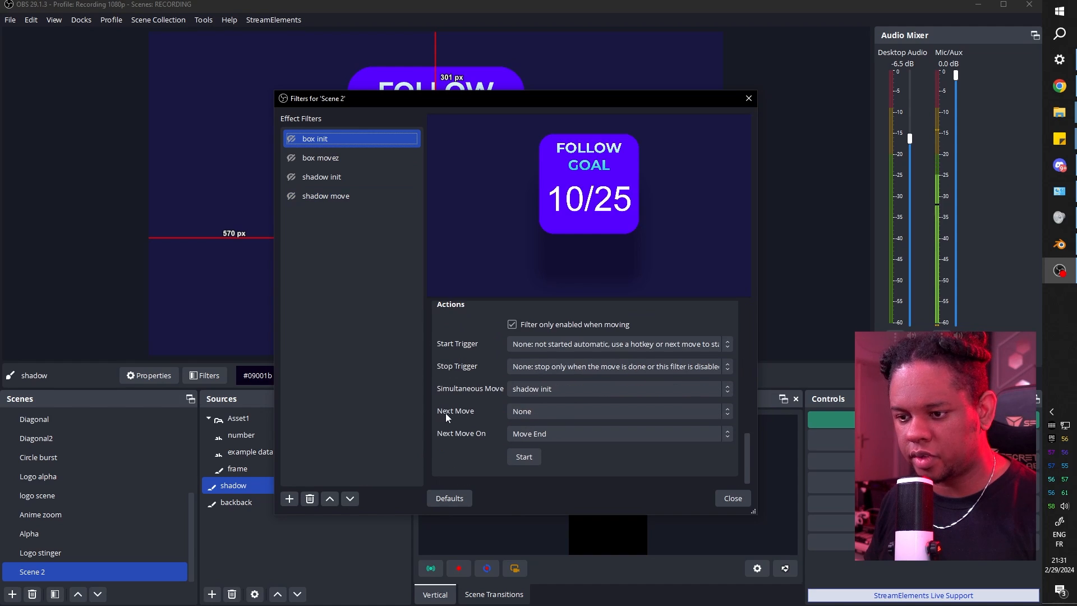
pyautogui.scroll(5, 427, 381)
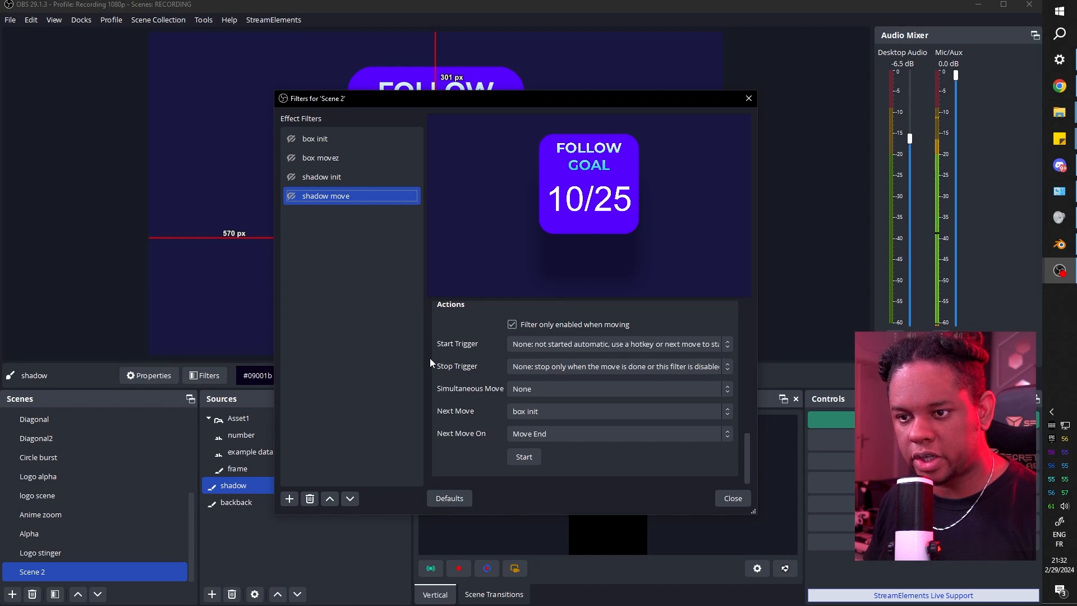
pyautogui.scroll(8, 430, 362)
pyautogui.scroll(-10, 430, 359)
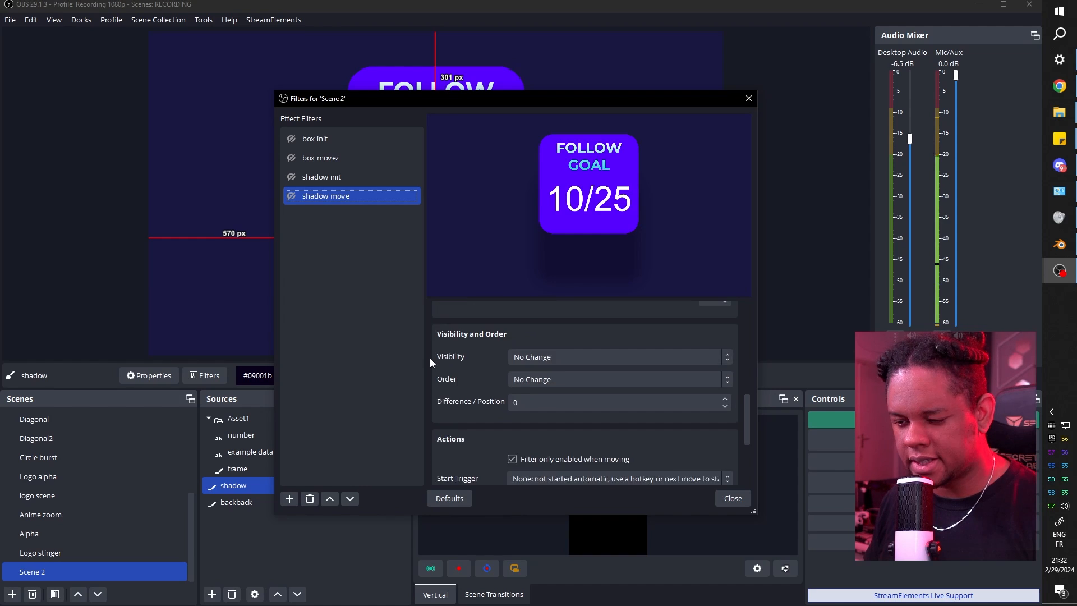
pyautogui.scroll(3, 430, 359)
pyautogui.scroll(5, 430, 358)
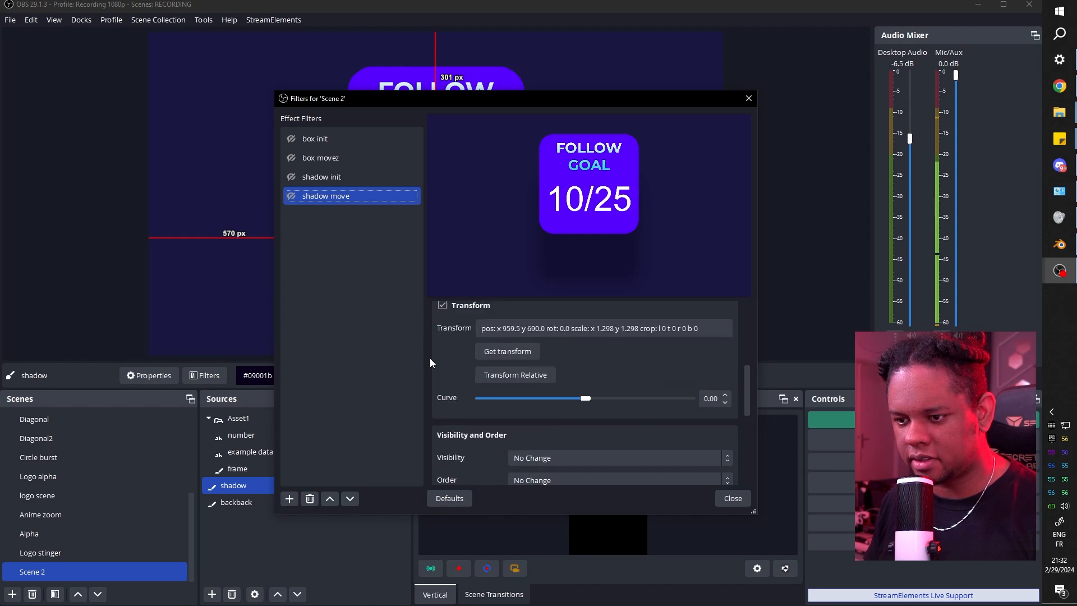
pyautogui.click(500, 359)
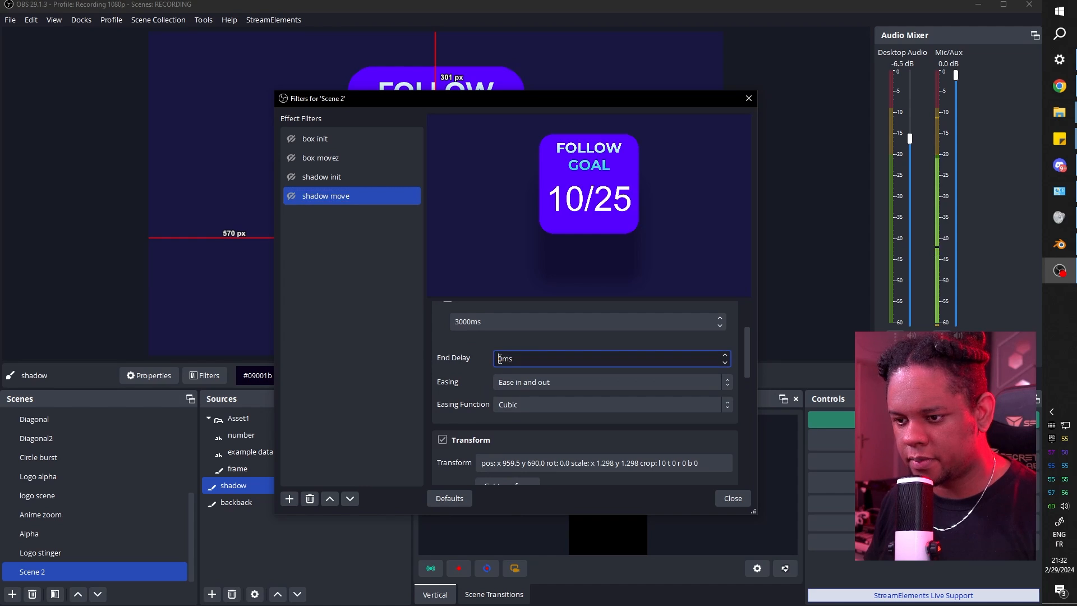
pyautogui.write('200')
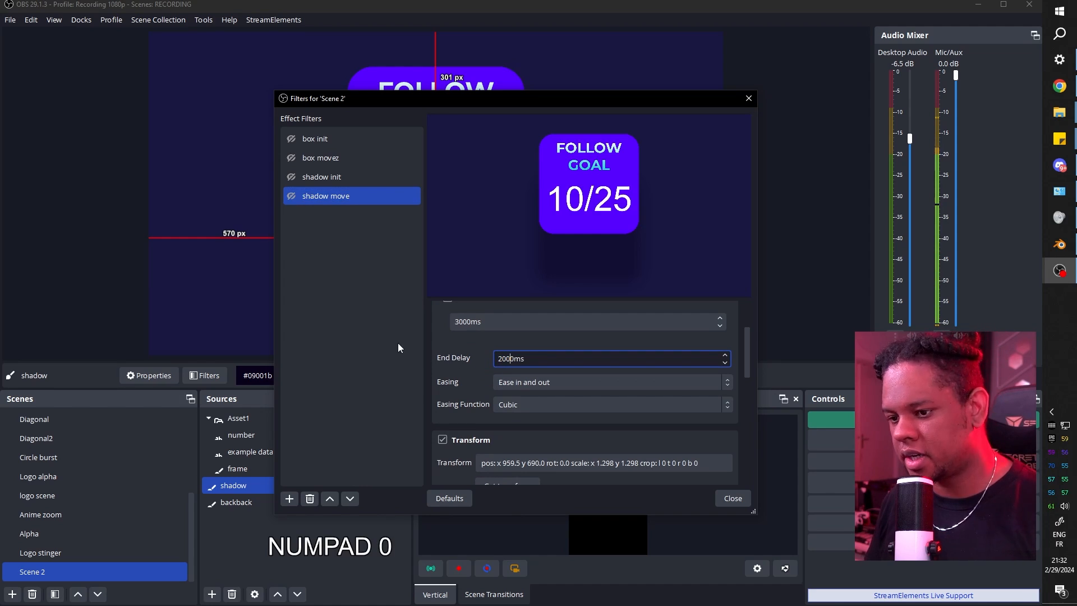
pyautogui.click(435, 348)
pyautogui.click(739, 499)
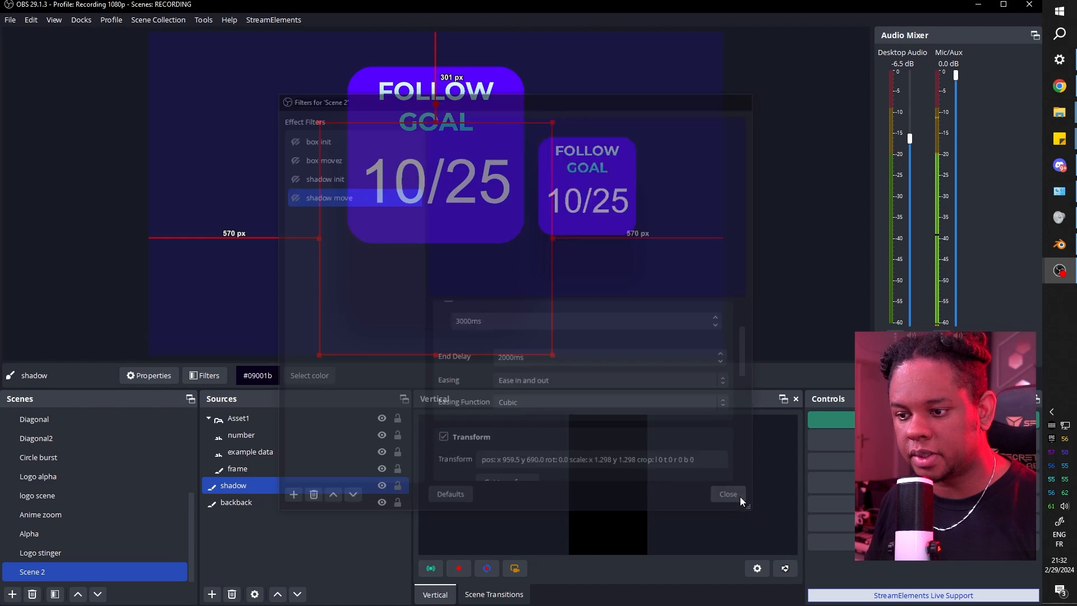
# Open the shadow source's filters and select the blur move filter.
pyautogui.rightClick(243, 488)
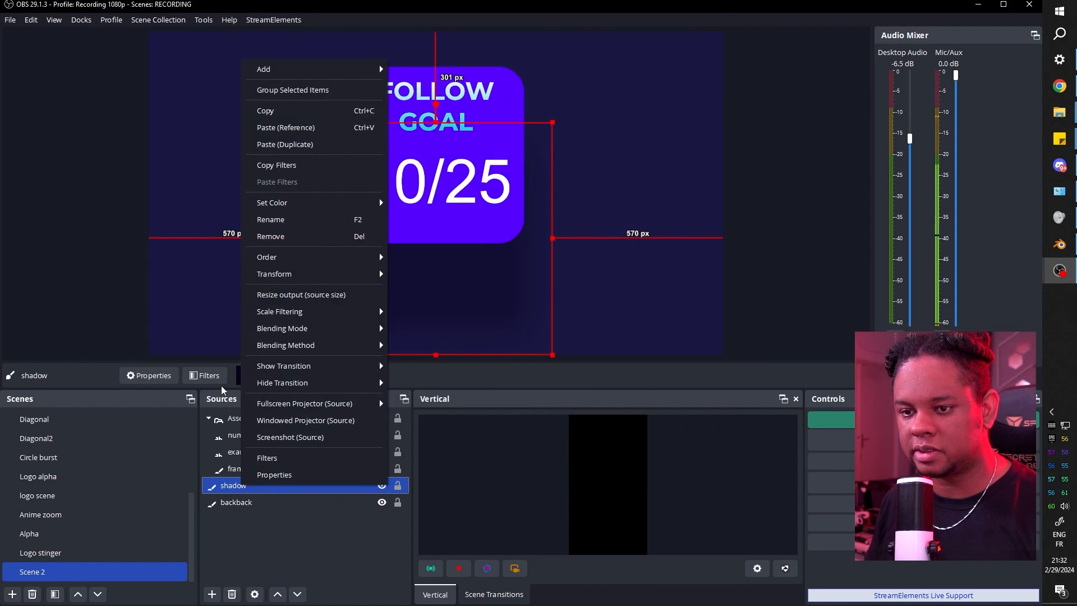
pyautogui.click(267, 457)
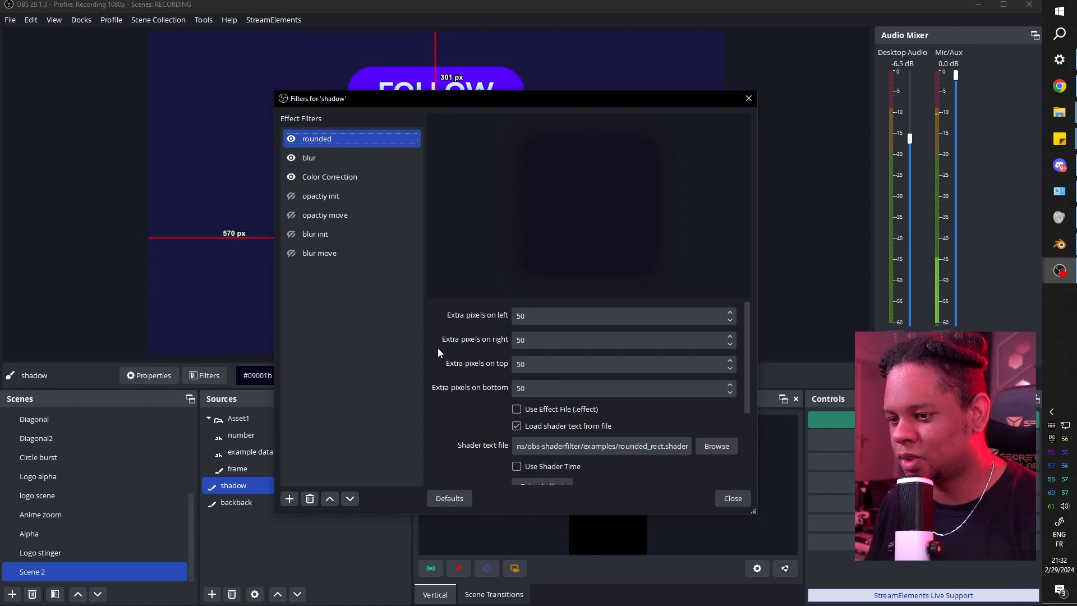
pyautogui.scroll(-3, 439, 347)
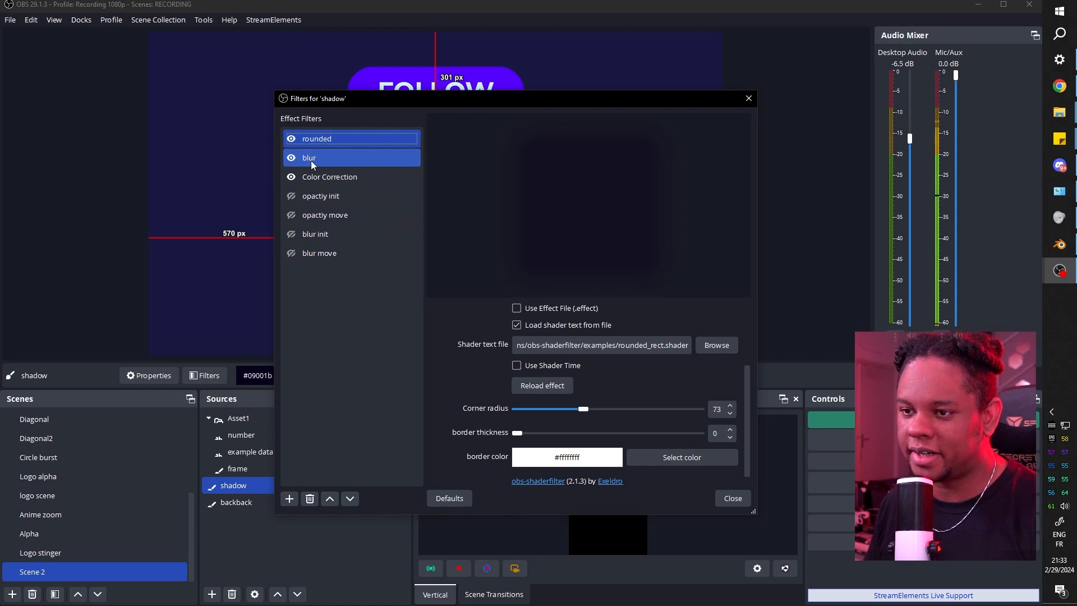
pyautogui.click(328, 218)
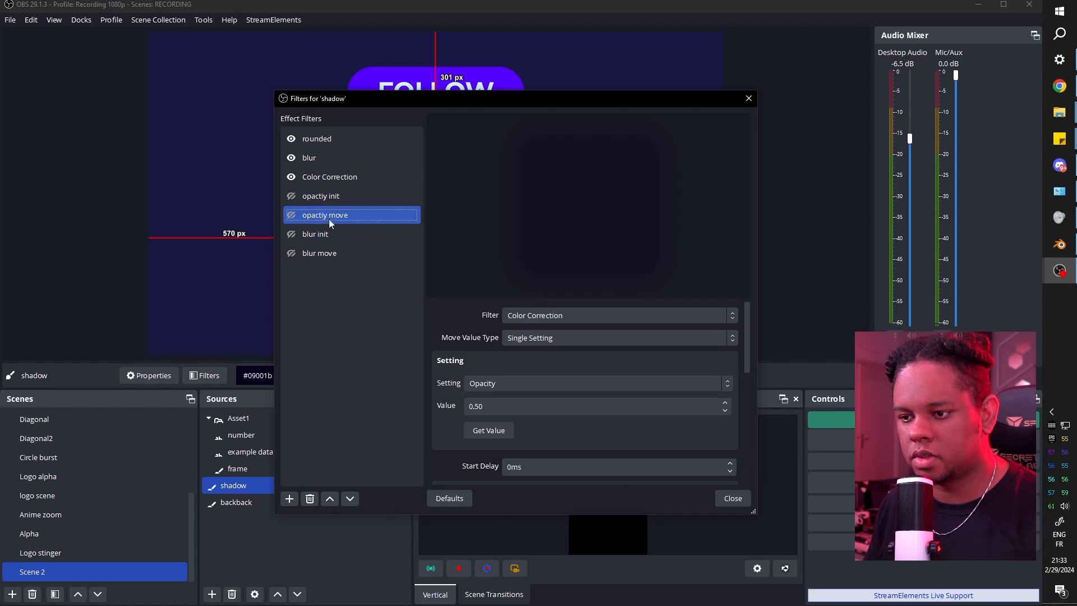
pyautogui.click(328, 255)
pyautogui.scroll(-5, 435, 371)
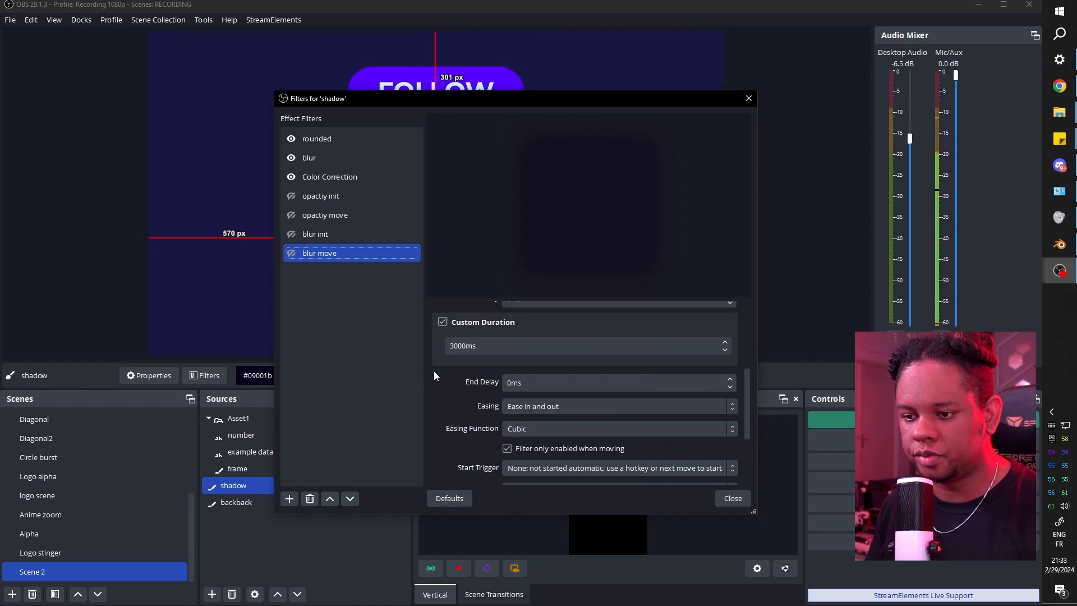
# Set blur move's Next Move to opactiy init with a 2000ms end delay.
pyautogui.click(541, 425)
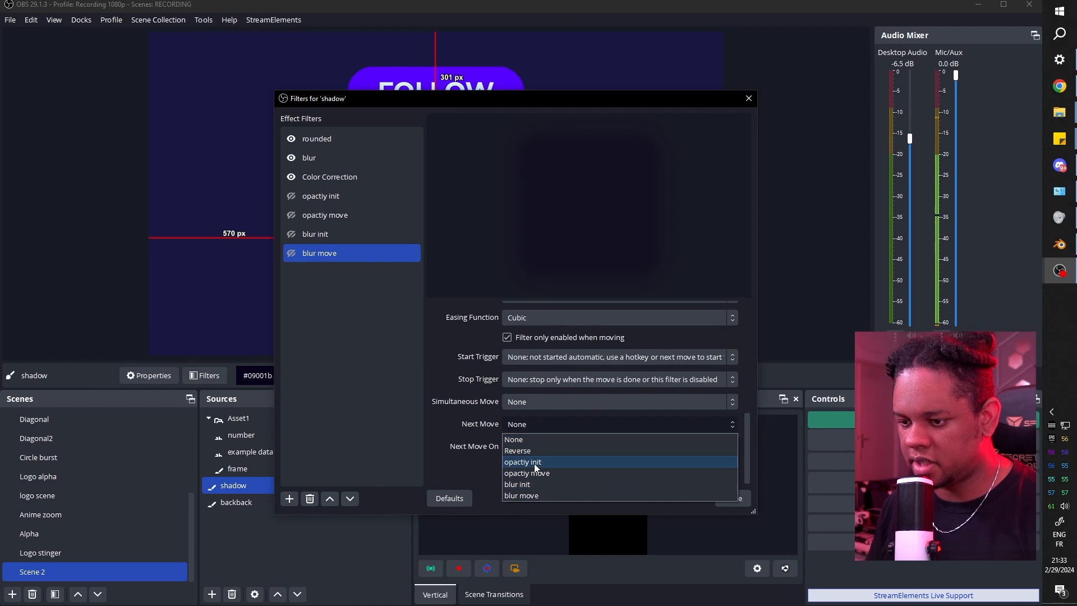
pyautogui.click(534, 463)
pyautogui.scroll(5, 436, 369)
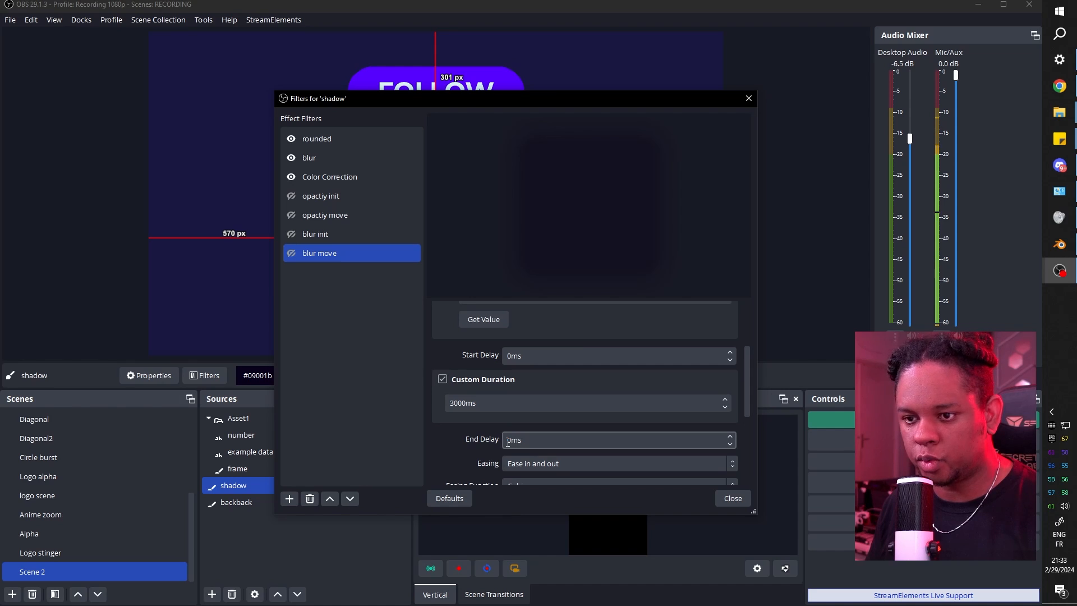
pyautogui.click(503, 441)
pyautogui.write('200')
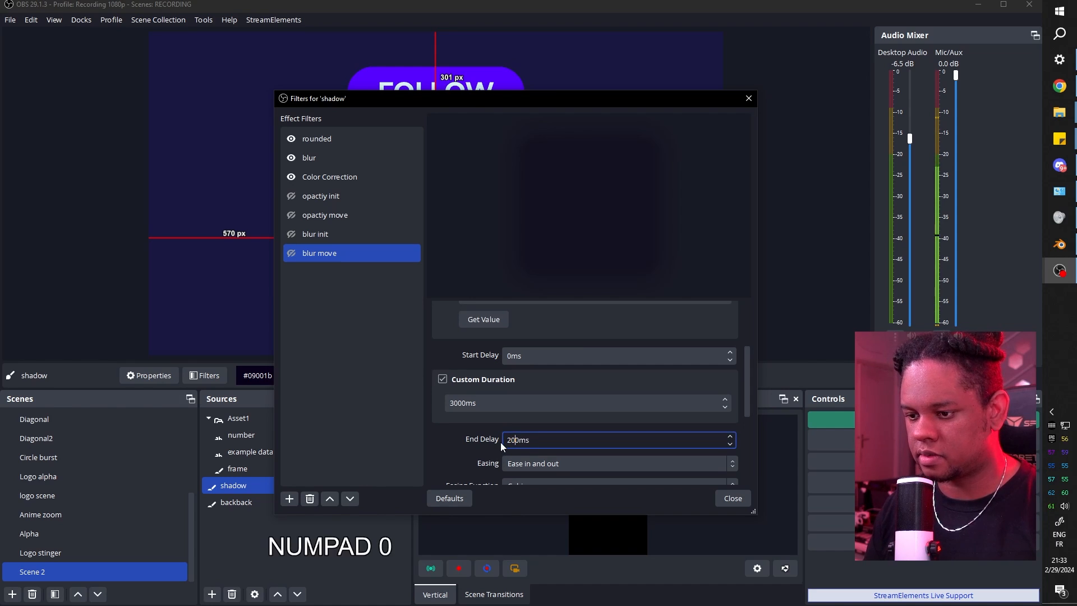
pyautogui.press('Return')
pyautogui.rightClick(48, 569)
# Enable box init in Scene 2's filters to start the widget animation.
pyautogui.click(65, 504)
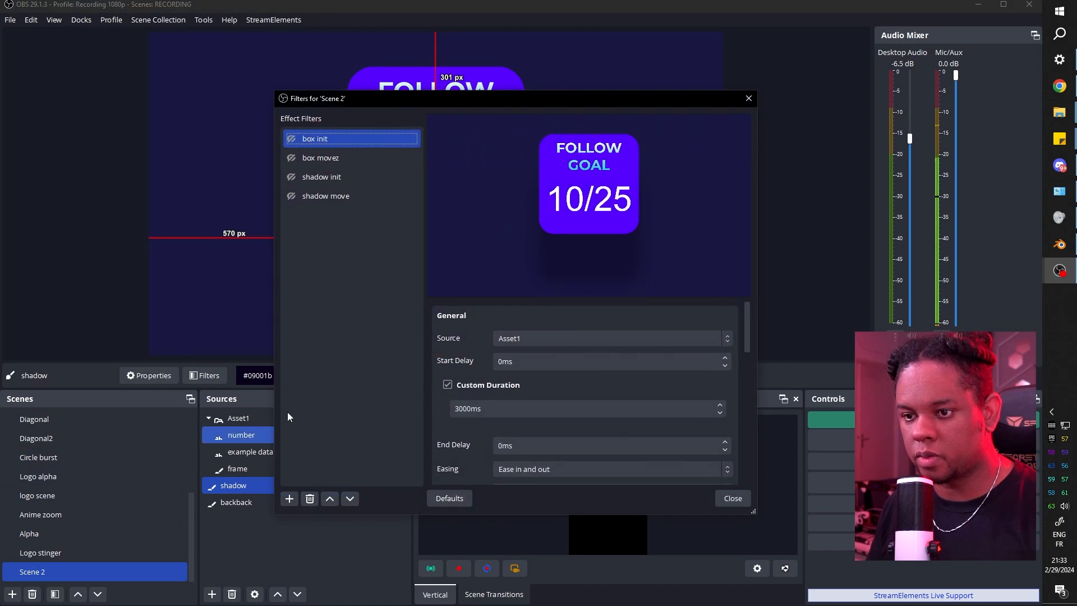
pyautogui.moveTo(346, 103); pyautogui.dragTo(568, 79)
pyautogui.click(429, 131)
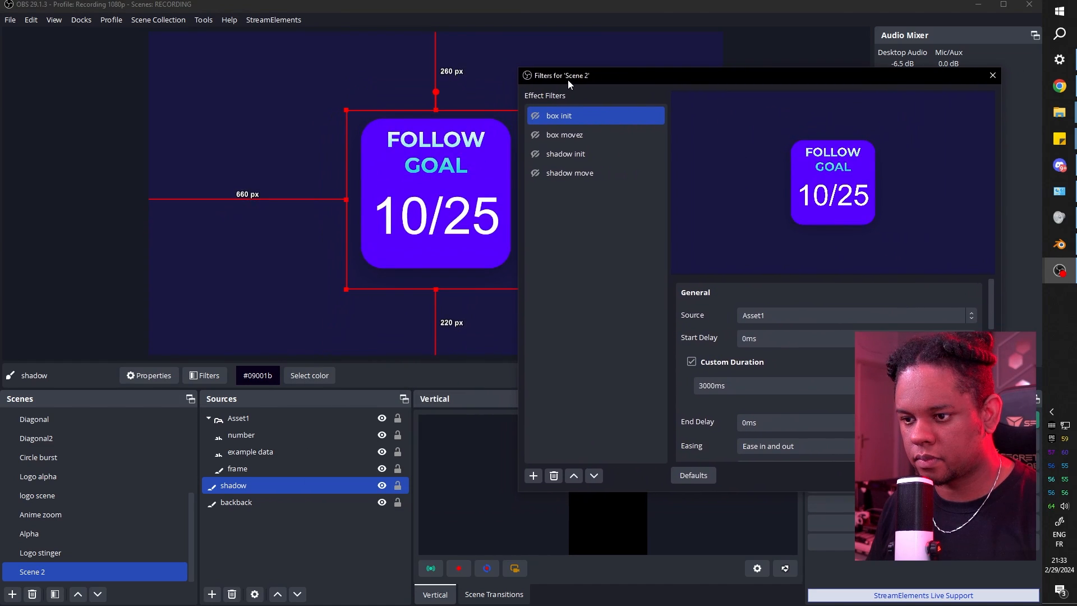
# Enable opactiy init on the shadow source, then close its filters window.
pyautogui.rightClick(244, 483)
pyautogui.click(266, 458)
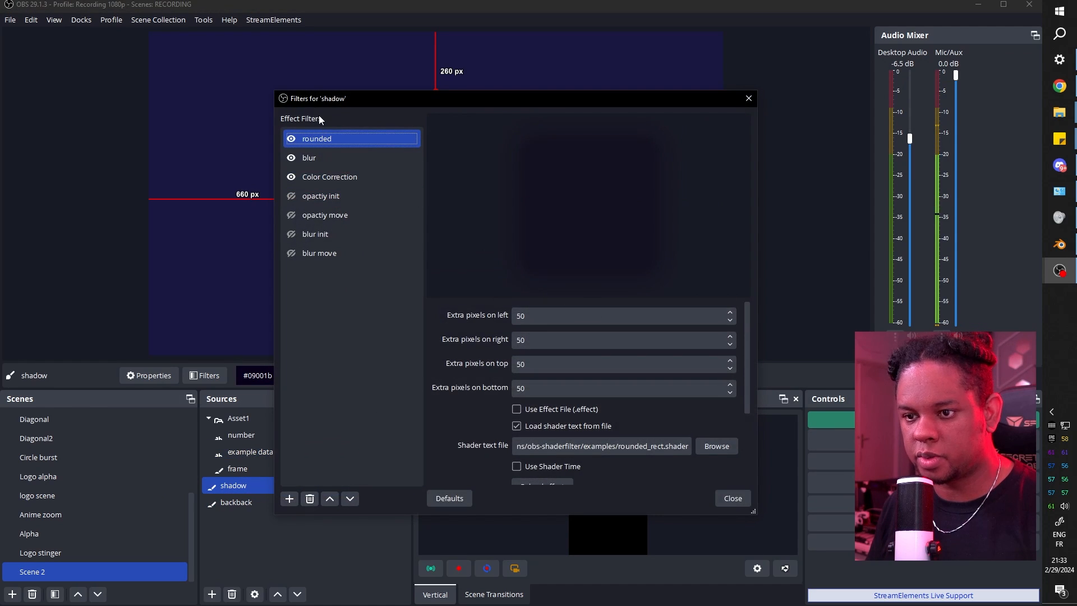
pyautogui.moveTo(346, 98); pyautogui.dragTo(718, 125)
pyautogui.click(667, 227)
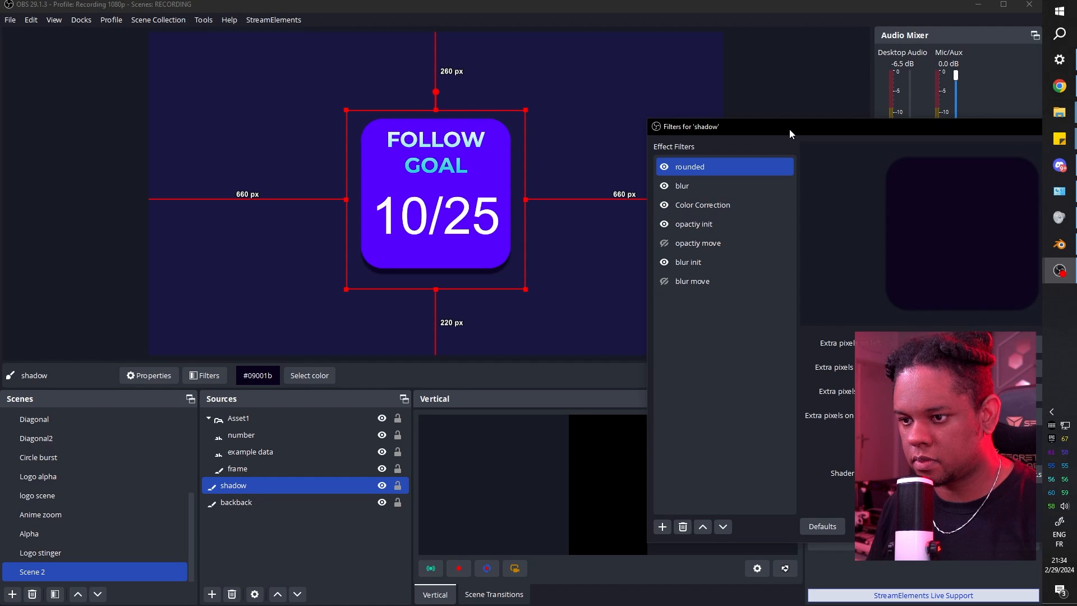
pyautogui.moveTo(790, 129); pyautogui.dragTo(573, 80)
pyautogui.press('Escape')
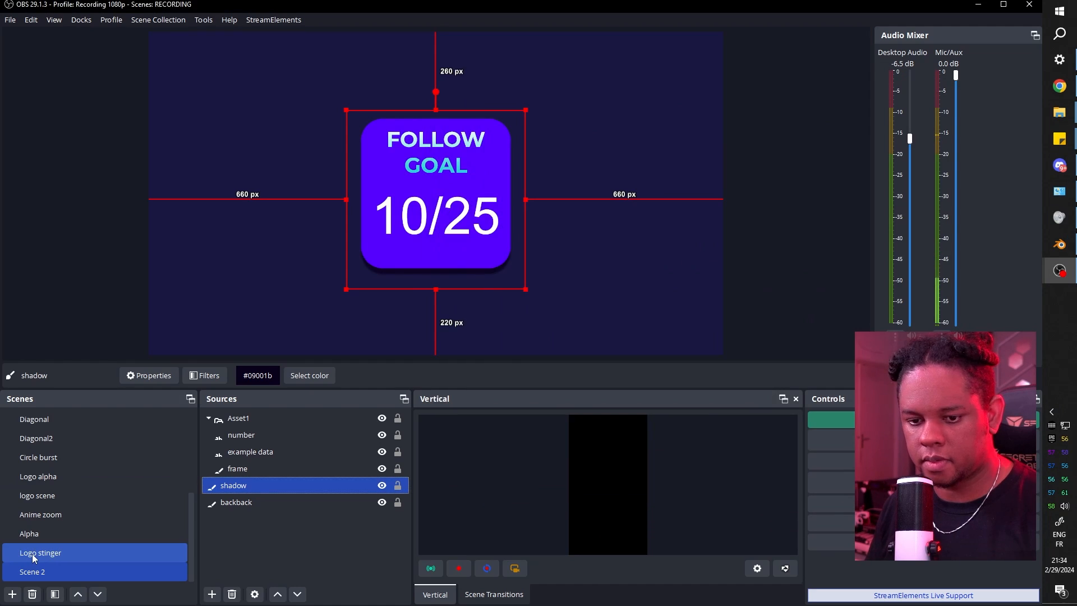
# Switch to Logo stinger and back to Scene 2 twice to replay the entrance.
pyautogui.click(32, 554)
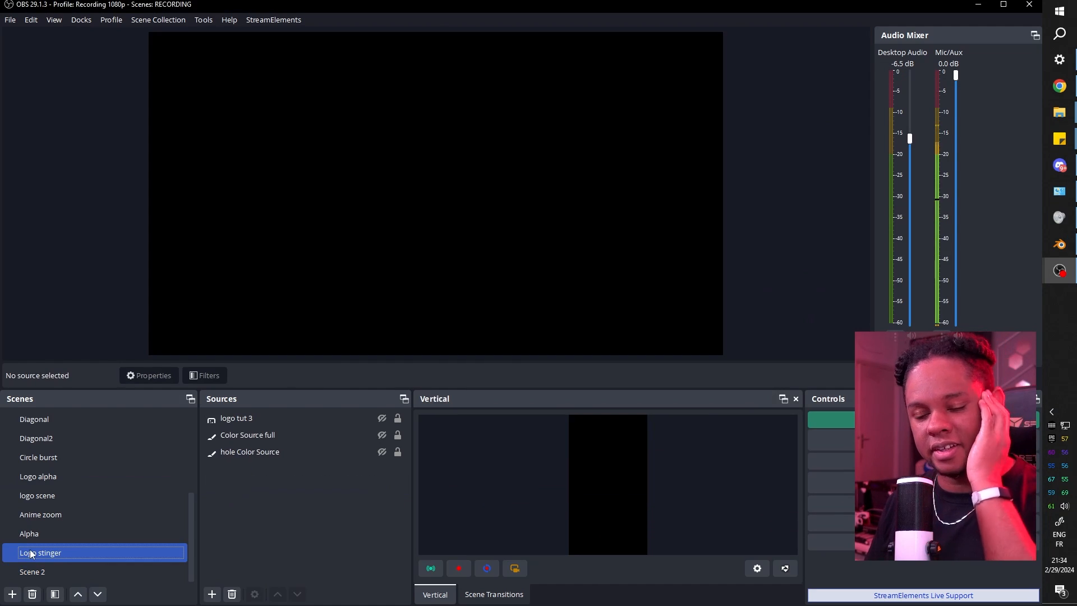
pyautogui.keyDown('ctrl'); pyautogui.click(35, 572); pyautogui.keyUp('ctrl')
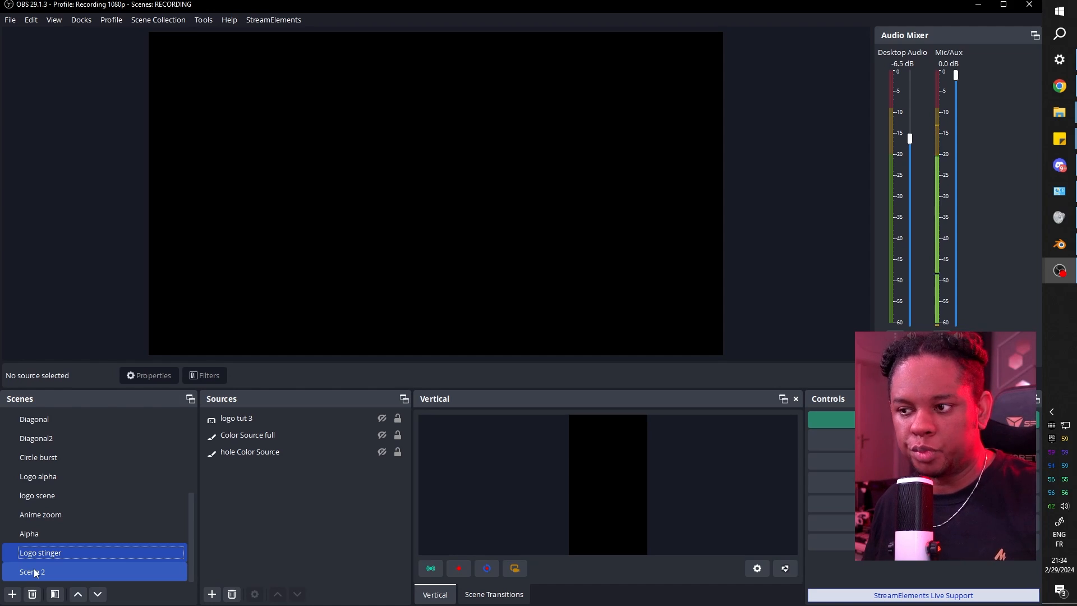
pyautogui.click(35, 572)
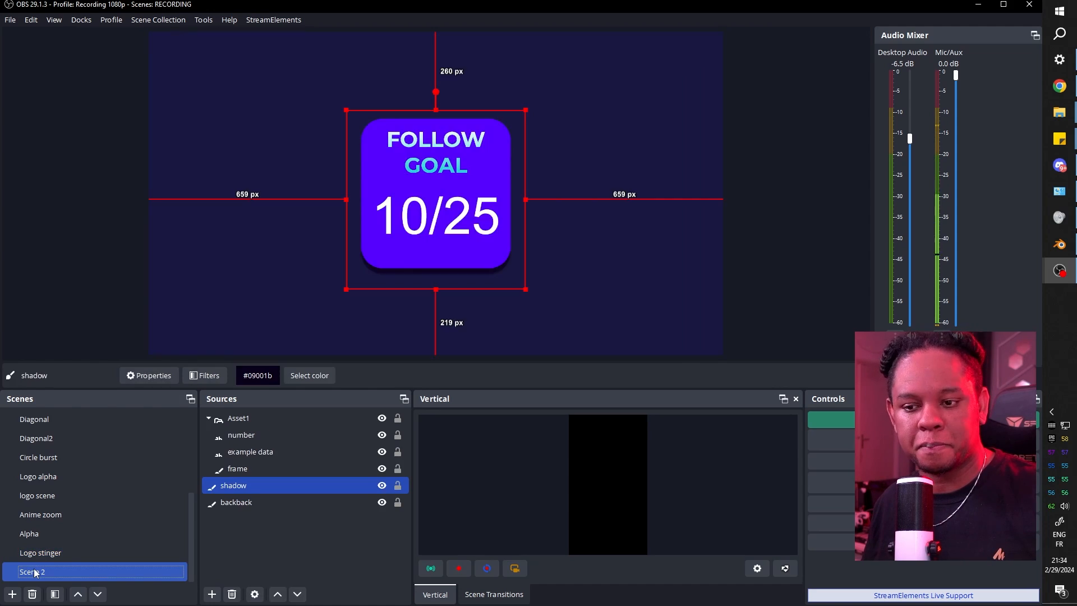
pyautogui.click(59, 257)
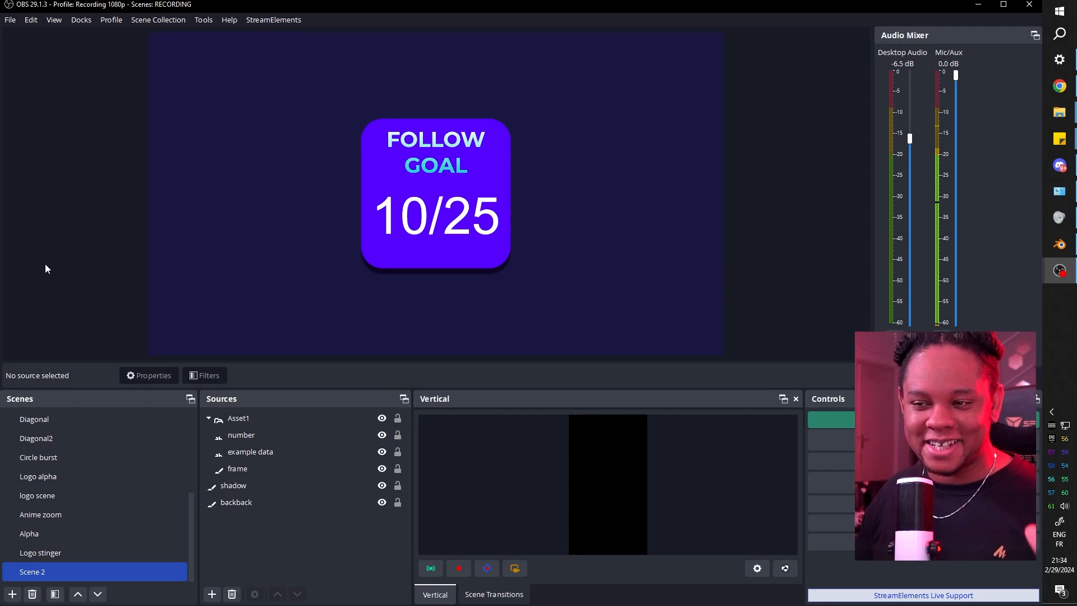
pyautogui.click(47, 554)
pyautogui.click(48, 571)
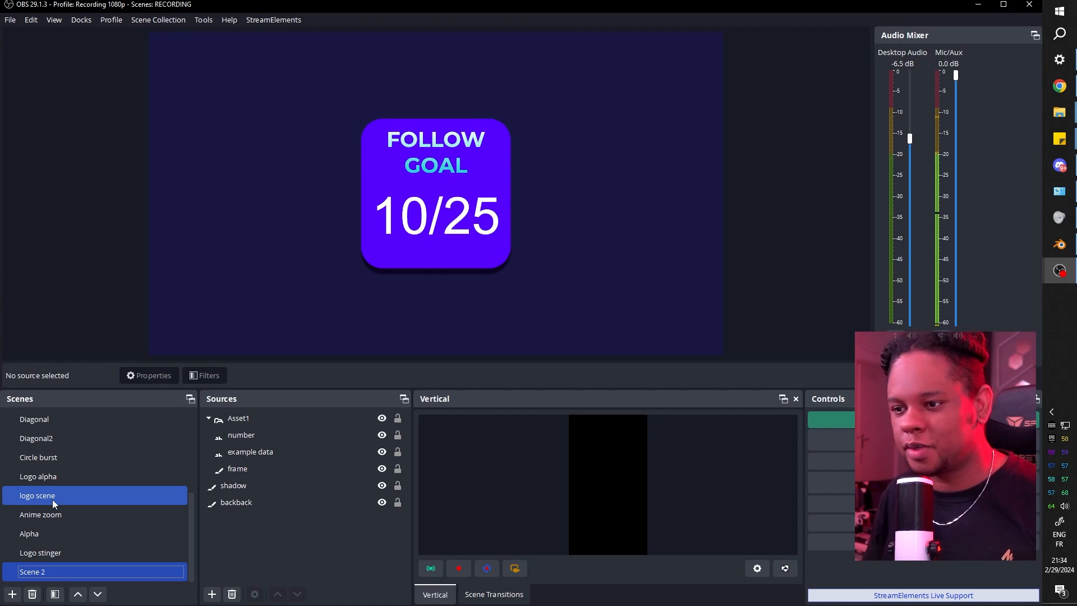
# Replay Scene 2 three more times, then select the Asset1 widget group.
pyautogui.click(71, 558)
pyautogui.click(61, 572)
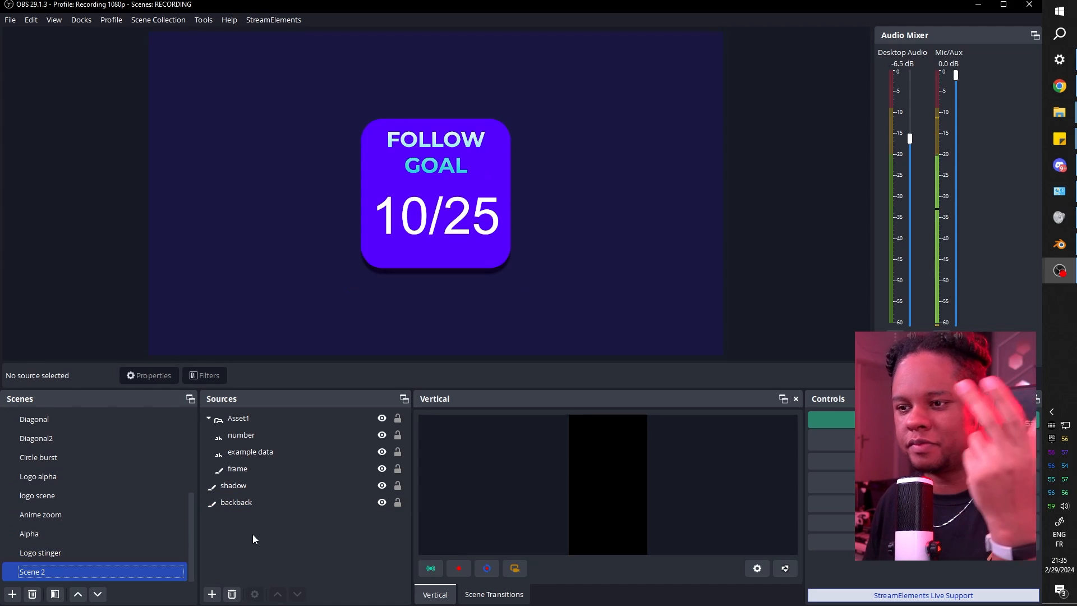
pyautogui.click(42, 553)
pyautogui.click(48, 571)
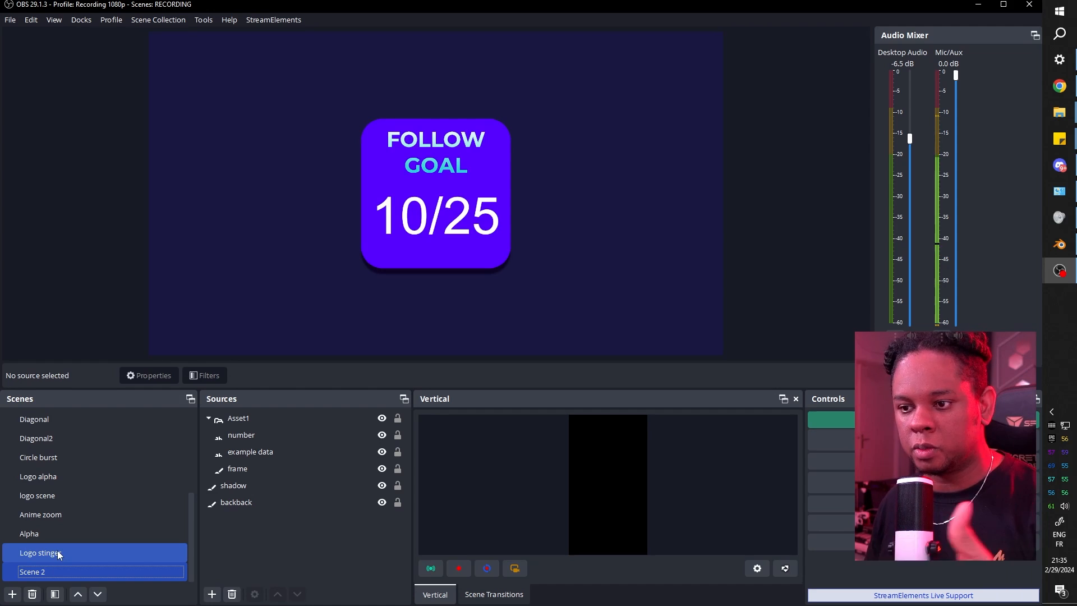
pyautogui.click(58, 554)
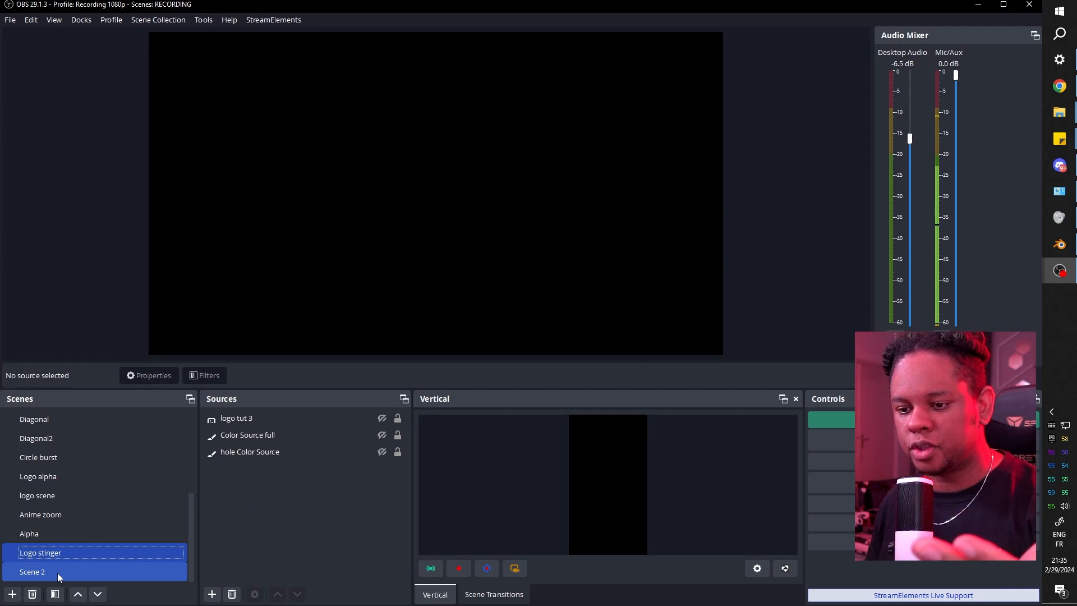
pyautogui.click(57, 573)
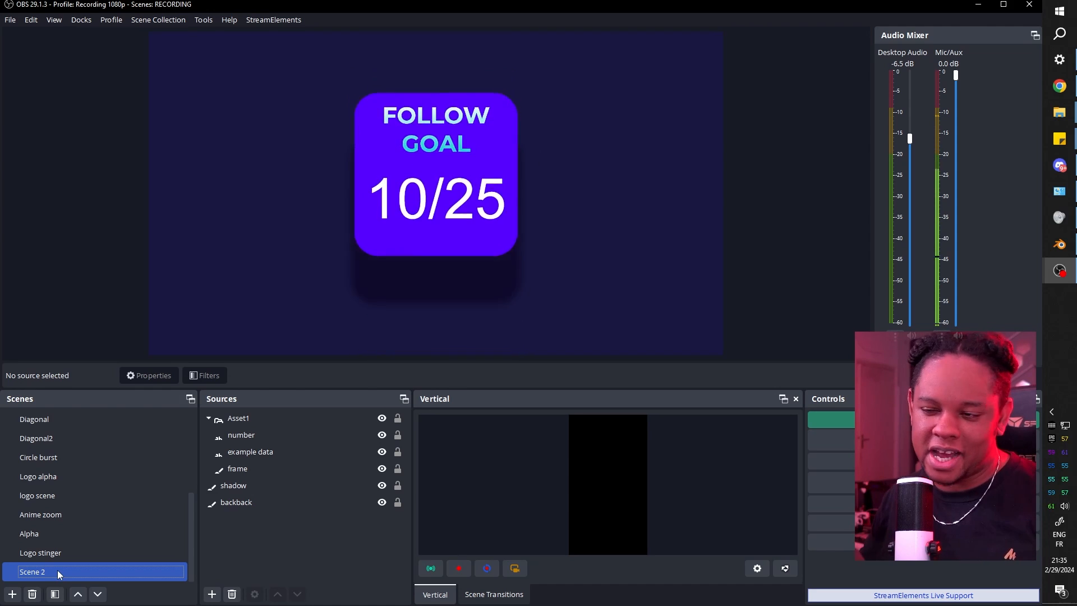
pyautogui.click(257, 418)
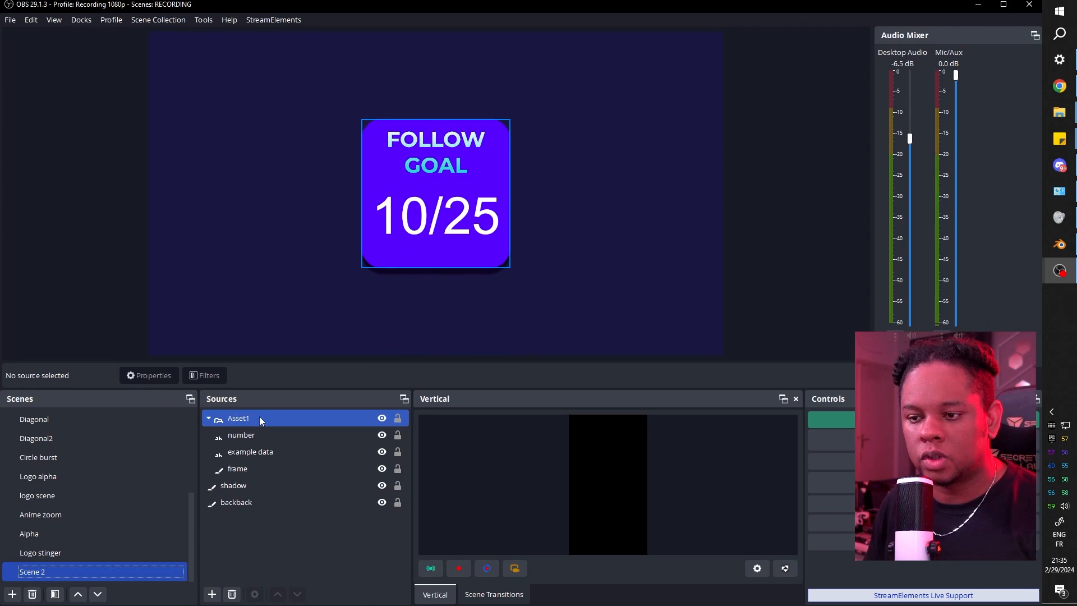
# Copy and paste Asset1, then drag Asset1 2 right beside the original.
pyautogui.rightClick(244, 423)
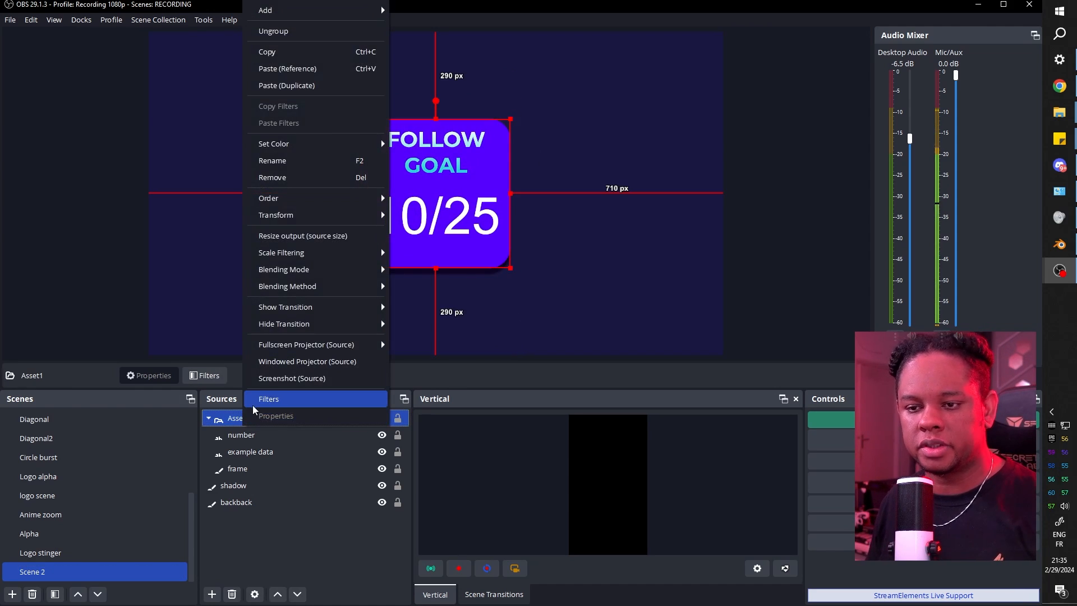
pyautogui.click(277, 58)
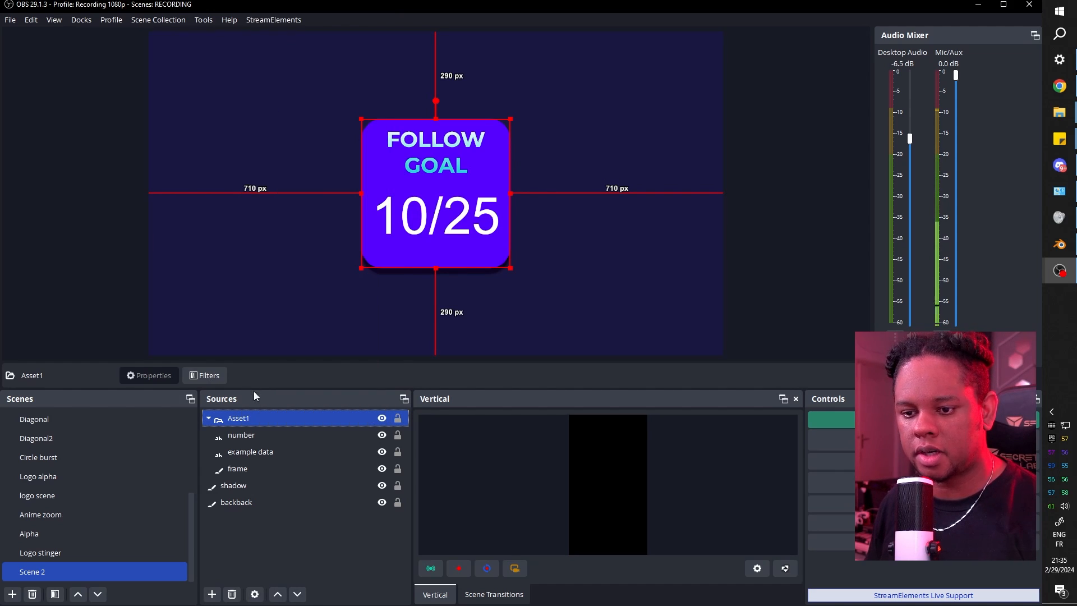
pyautogui.rightClick(251, 418)
pyautogui.click(286, 86)
pyautogui.doubleClick(261, 421)
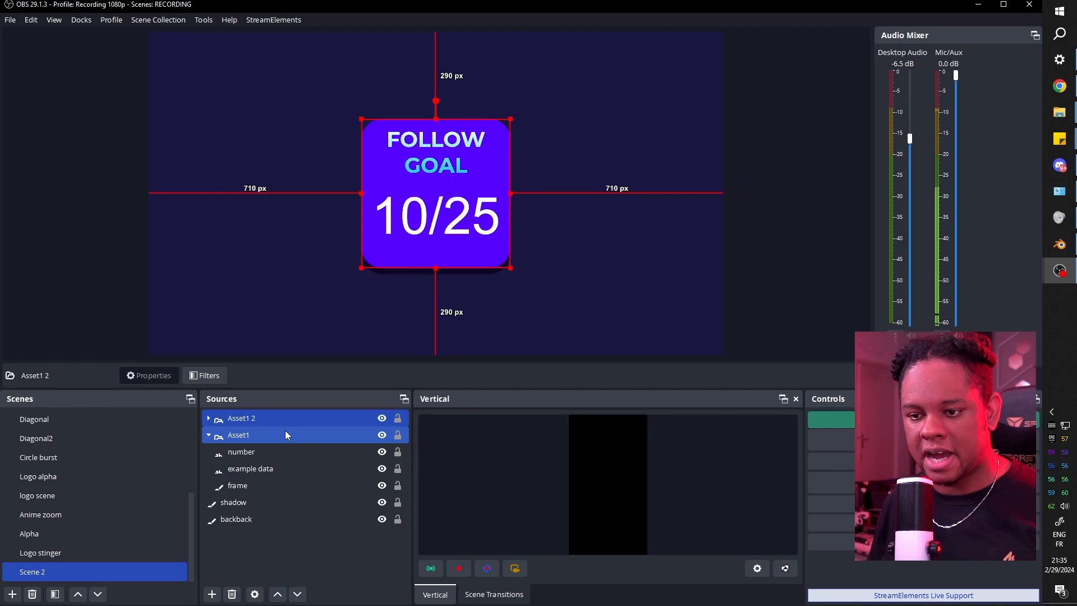
pyautogui.click(279, 446)
pyautogui.click(504, 173)
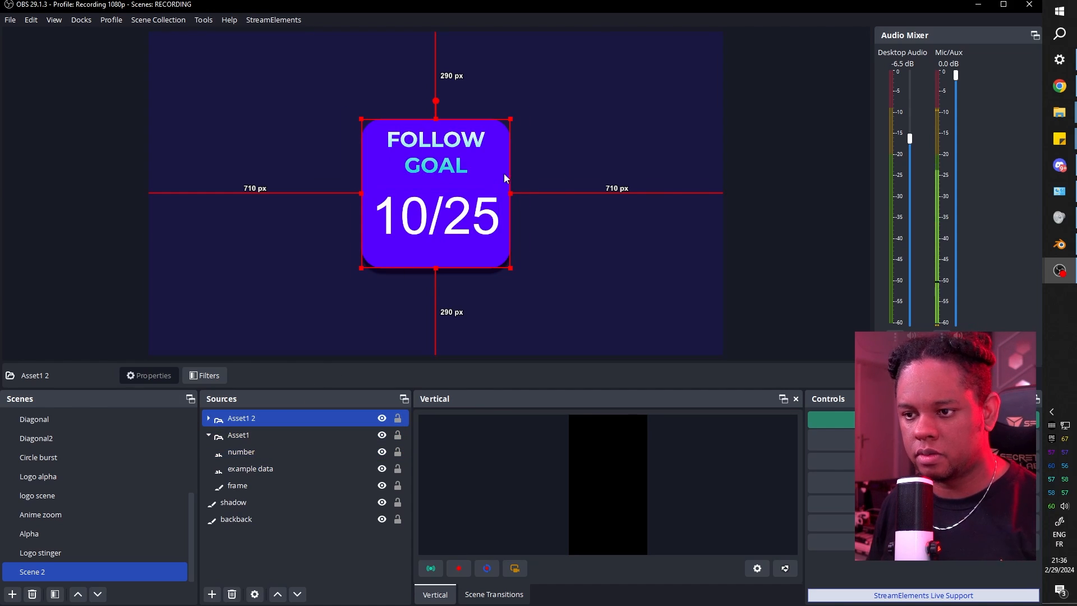
pyautogui.moveTo(504, 173); pyautogui.dragTo(584, 176)
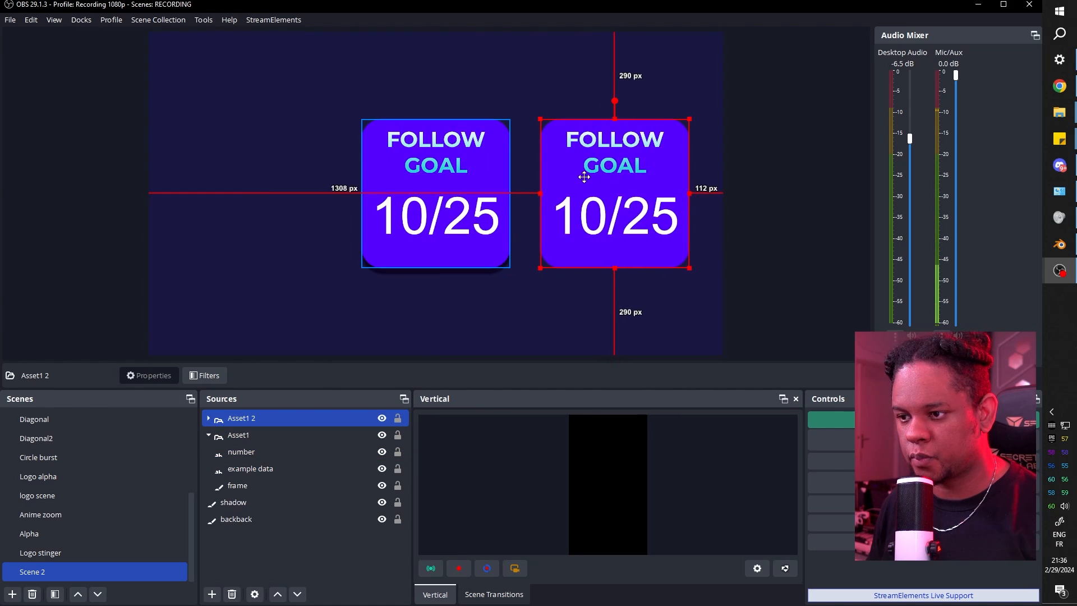
# Duplicate the shadow as shadow 2, nudge it under the copy, and layer it above backback.
pyautogui.rightClick(235, 502)
pyautogui.click(279, 132)
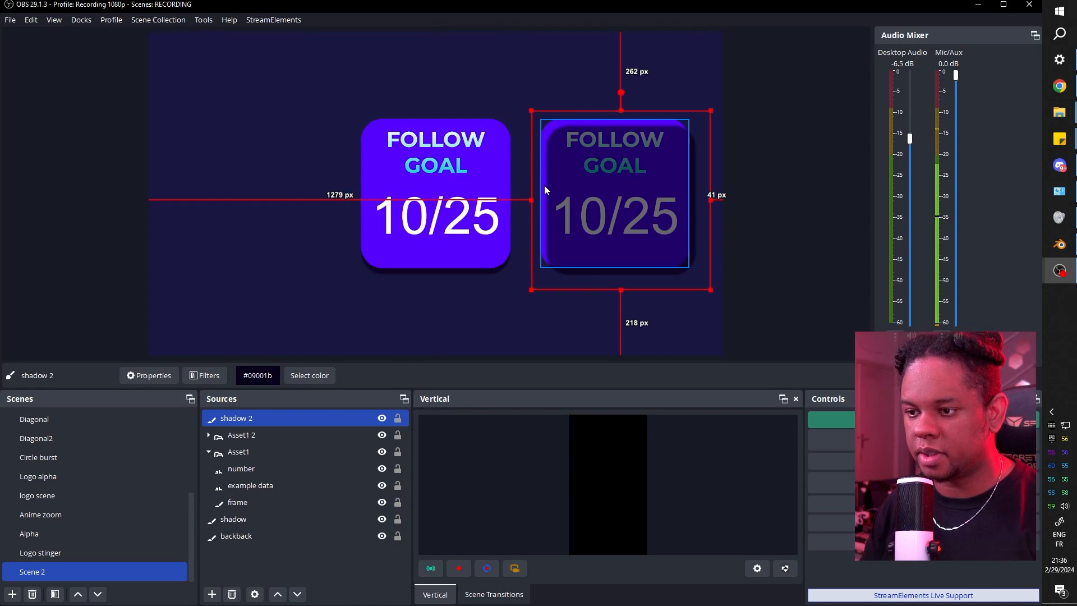
pyautogui.press('Left')
pyautogui.press('Left')
pyautogui.press('Left')
pyautogui.press('Left')
pyautogui.press('Left')
pyautogui.press('Left')
pyautogui.press('Left')
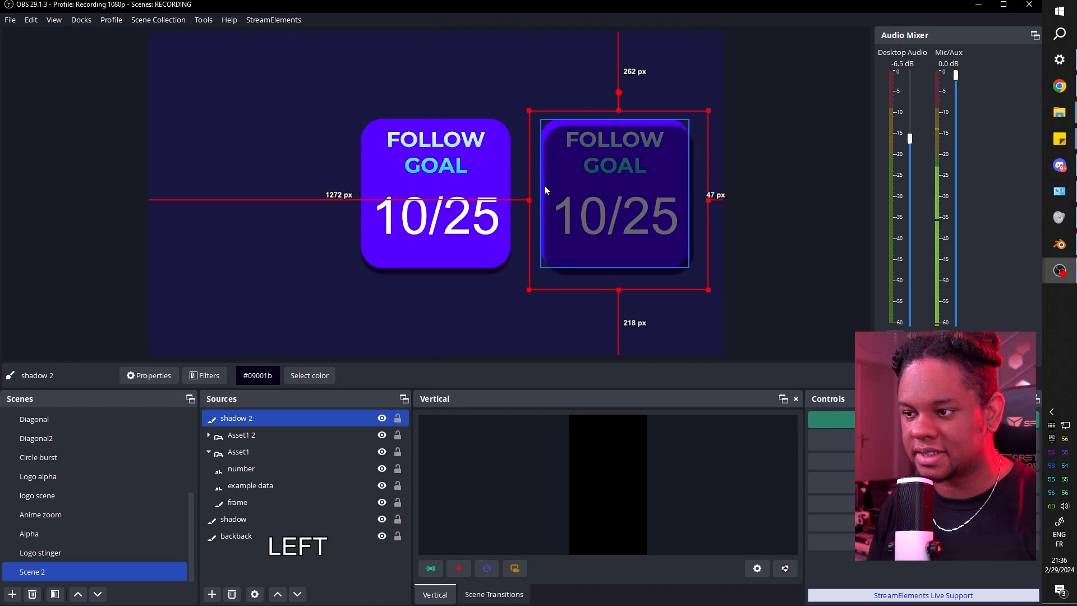
pyautogui.press('Left')
pyautogui.press('Down')
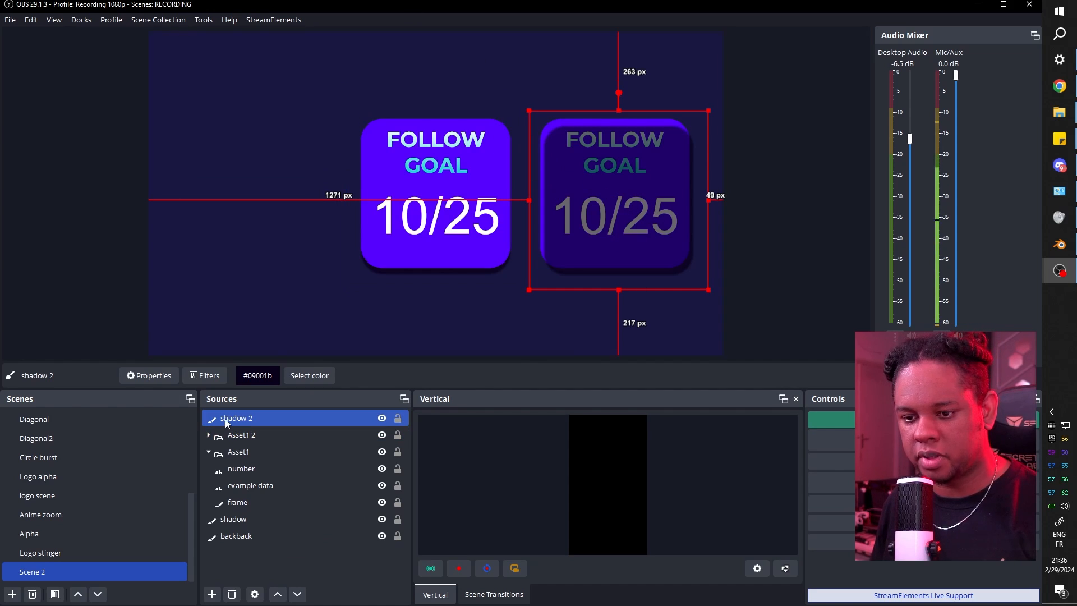
pyautogui.moveTo(224, 419); pyautogui.dragTo(240, 531)
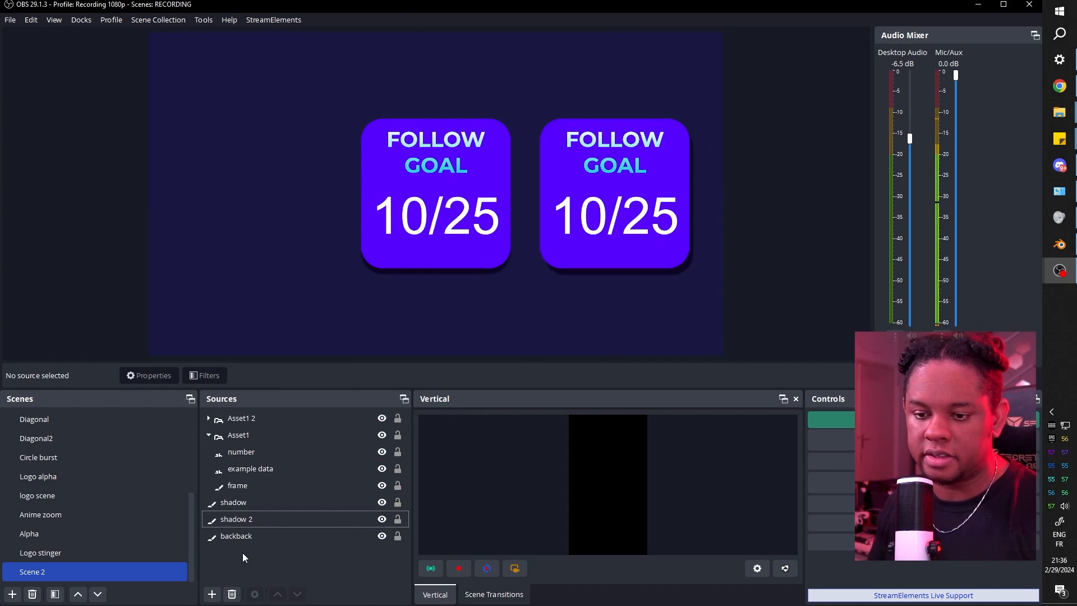
pyautogui.click(225, 418)
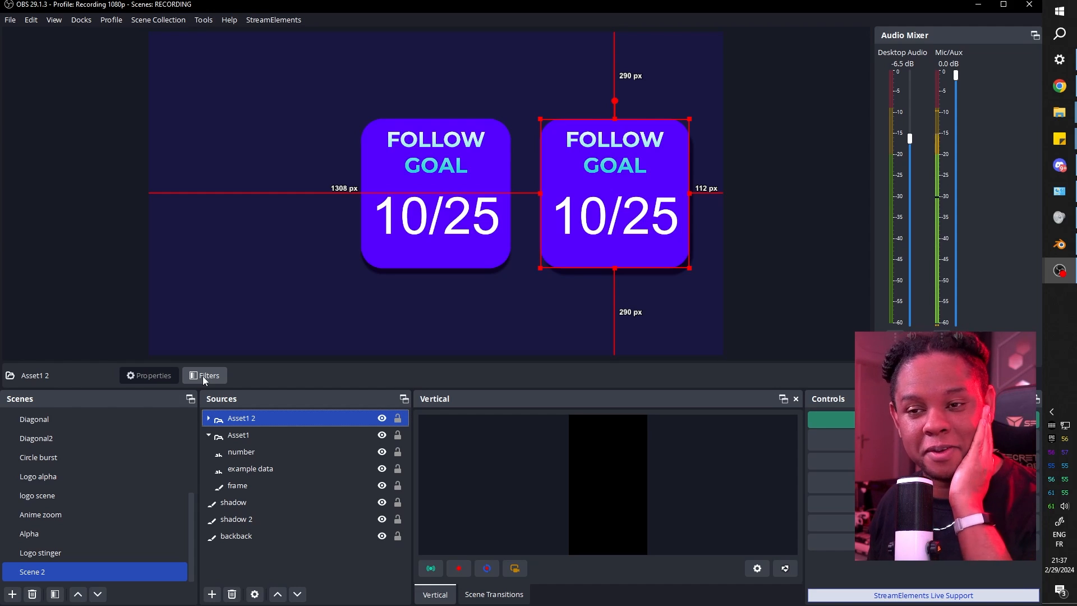
# Add a User-defined shader filter to Asset1 2, loading shader text from the examples folder.
pyautogui.click(204, 376)
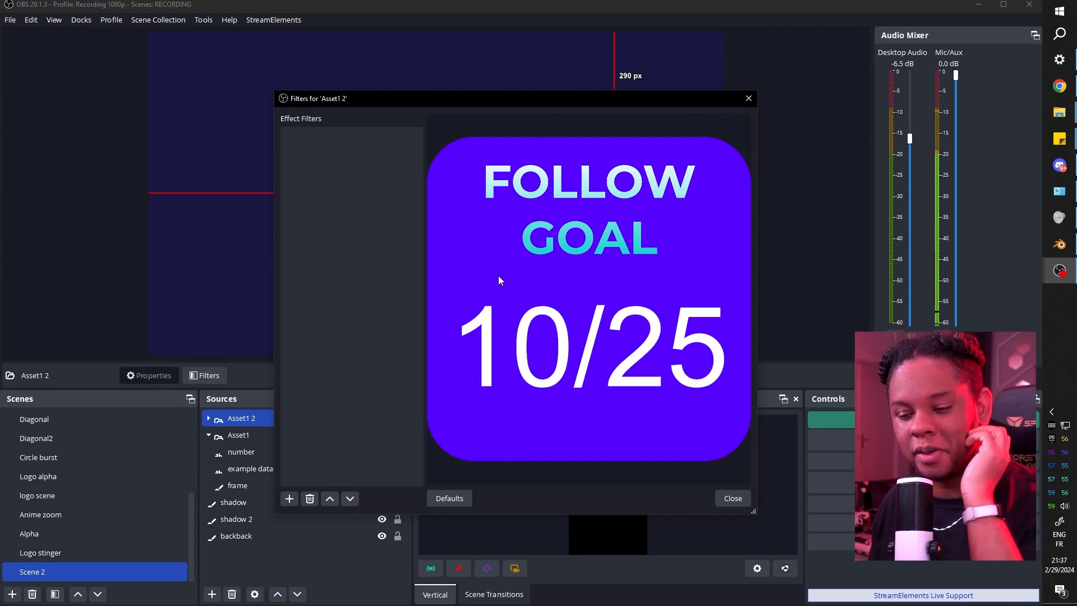
pyautogui.click(289, 500)
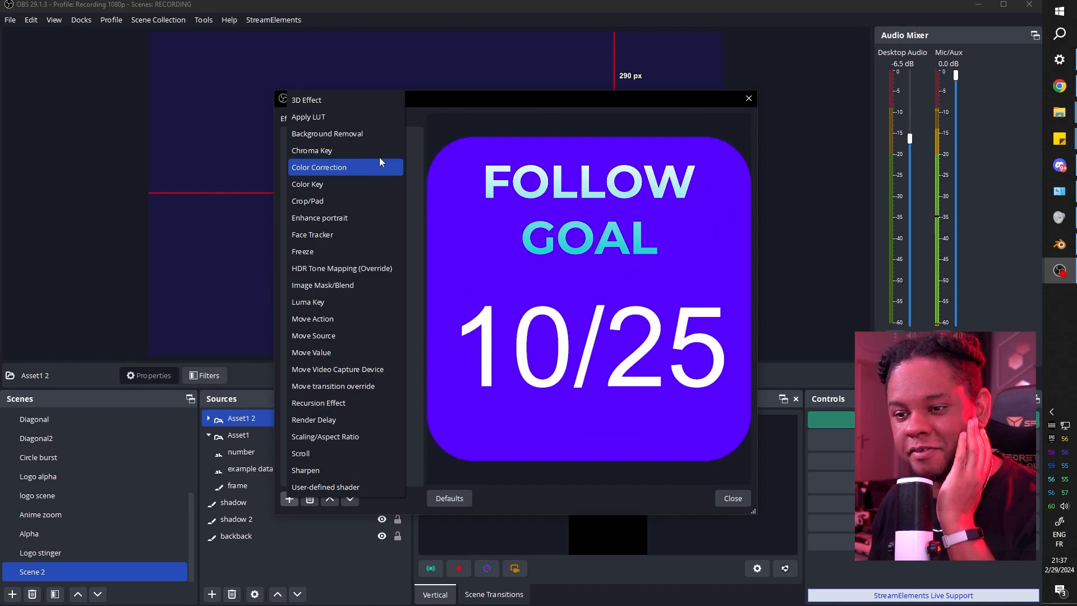
pyautogui.click(326, 487)
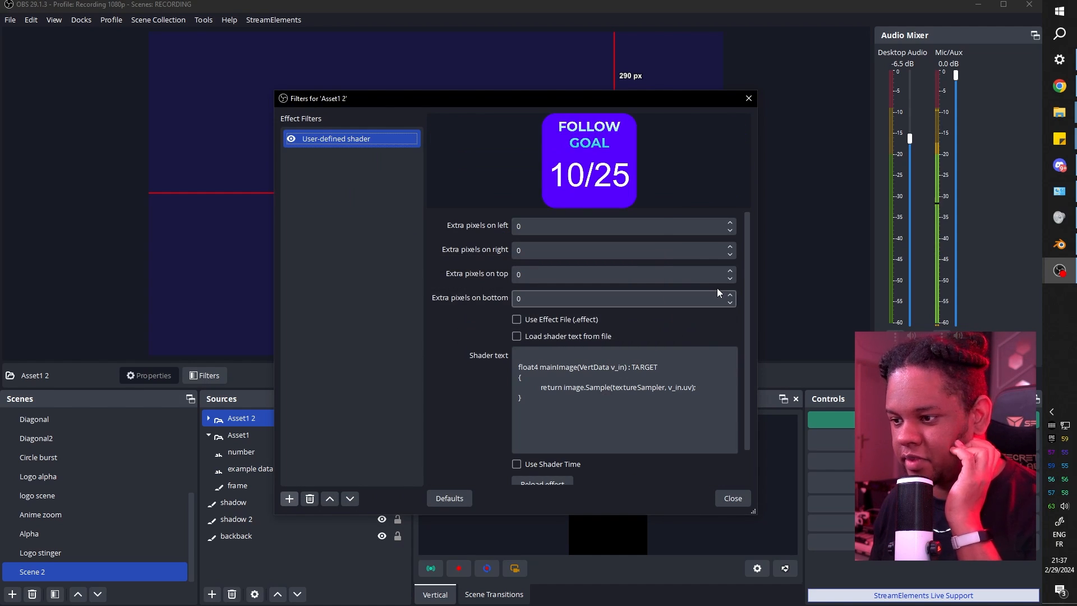
pyautogui.click(562, 338)
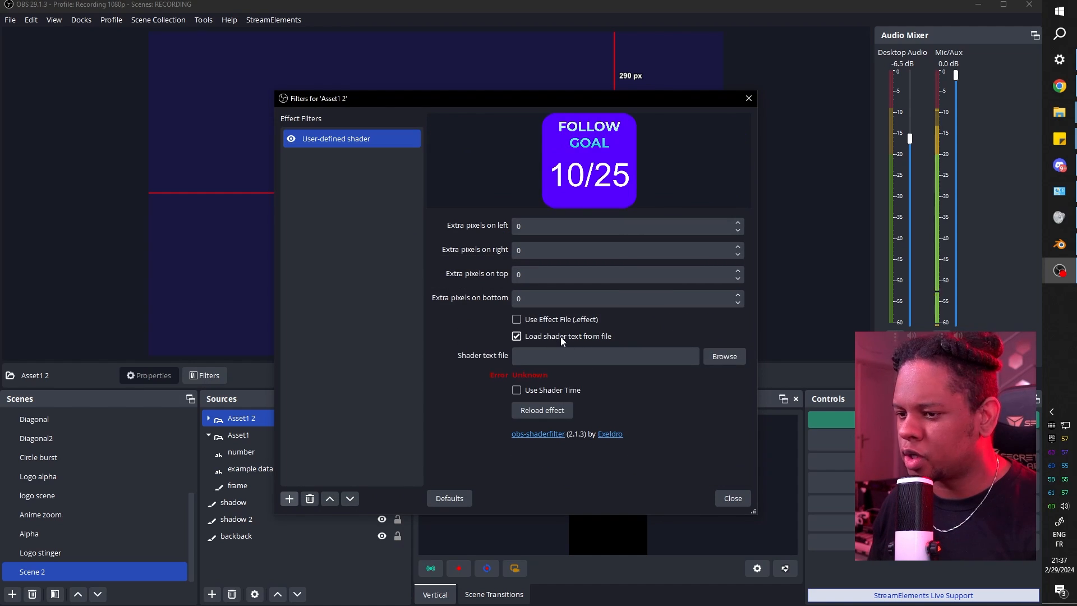
pyautogui.click(724, 357)
pyautogui.click(422, 303)
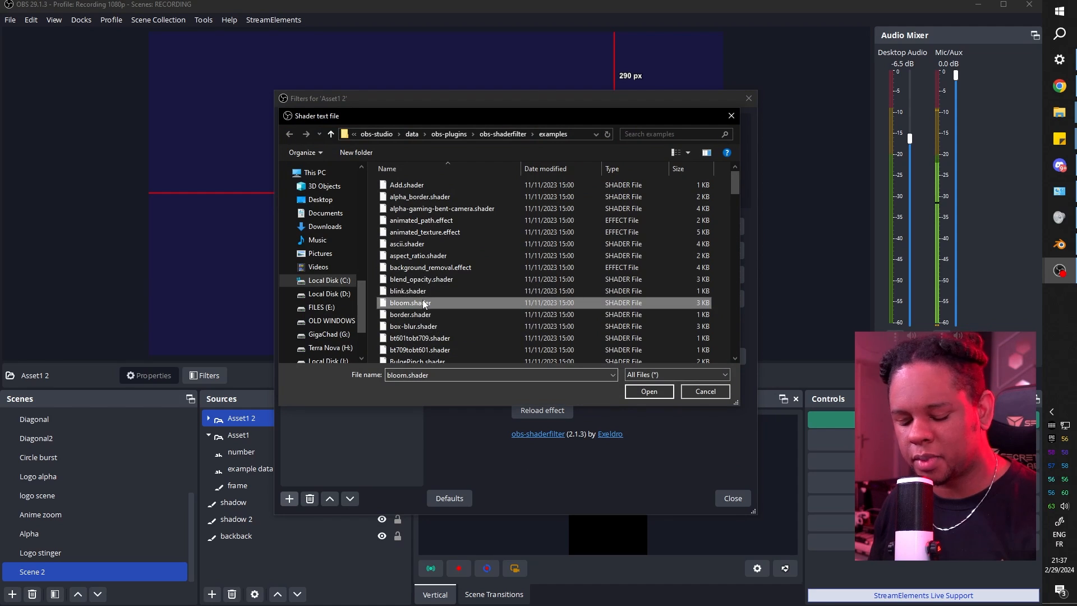
pyautogui.scroll(-2, 423, 299)
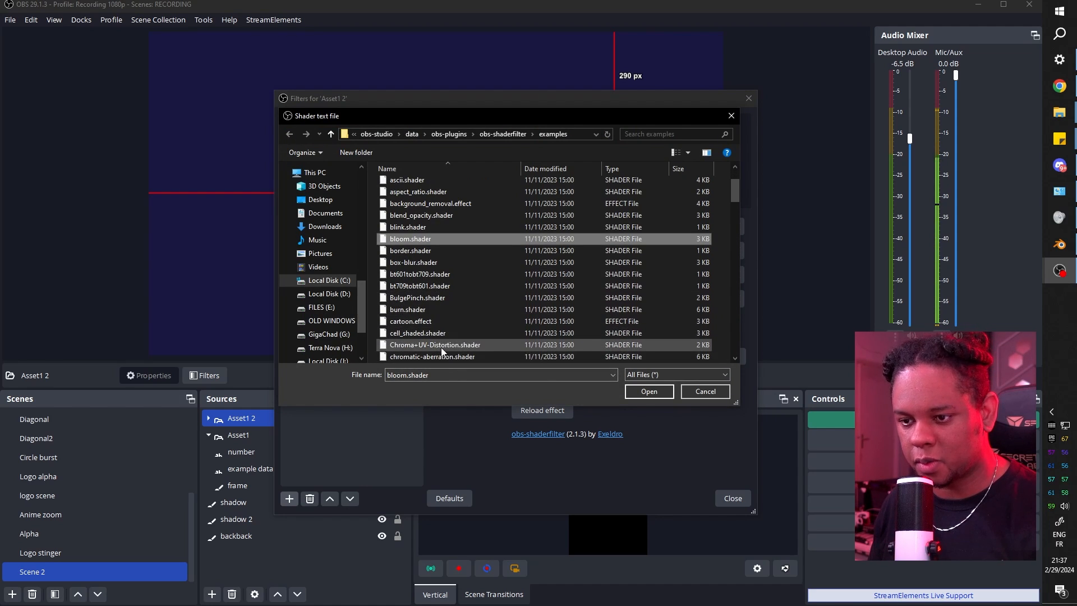
pyautogui.scroll(-1, 446, 321)
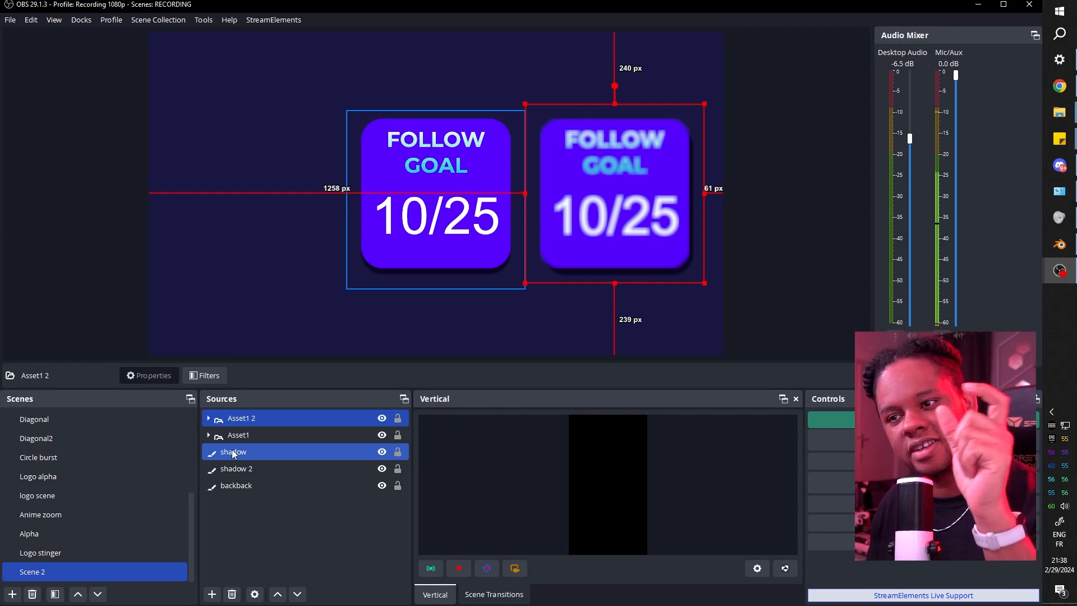
# Add blur init and blur move to Asset1 2; blur move gets 3500ms end delay, Activate trigger.
pyautogui.doubleClick(278, 417)
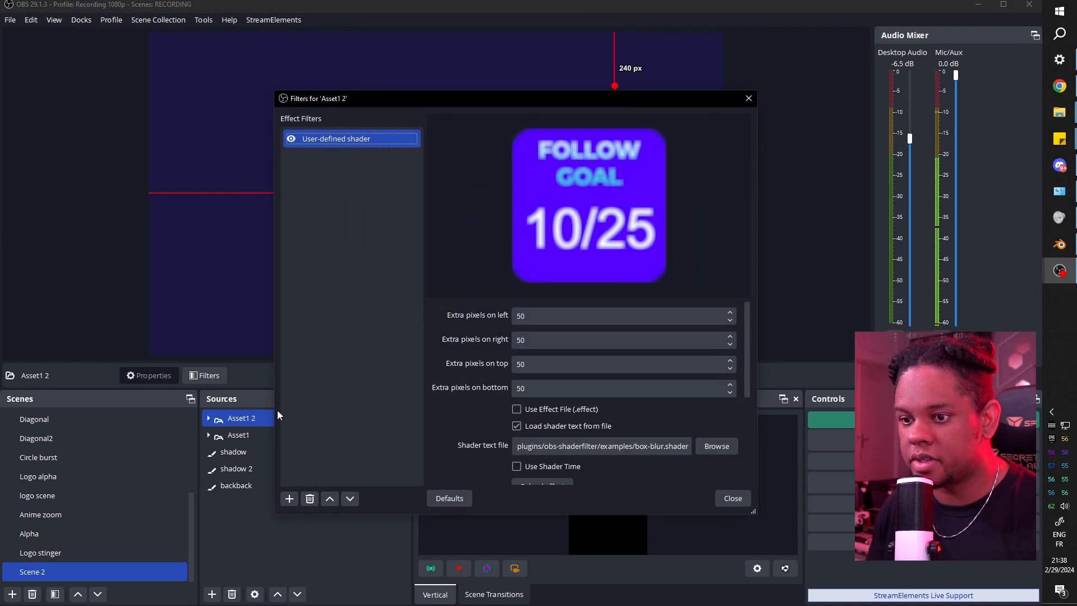
pyautogui.click(290, 502)
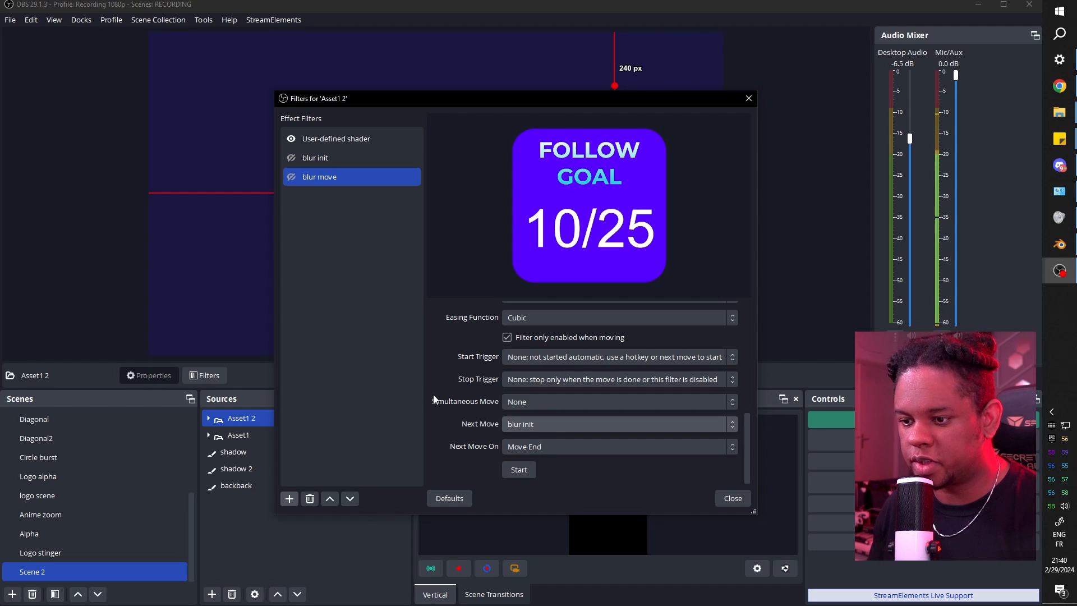
pyautogui.scroll(3, 433, 379)
pyautogui.click(508, 439)
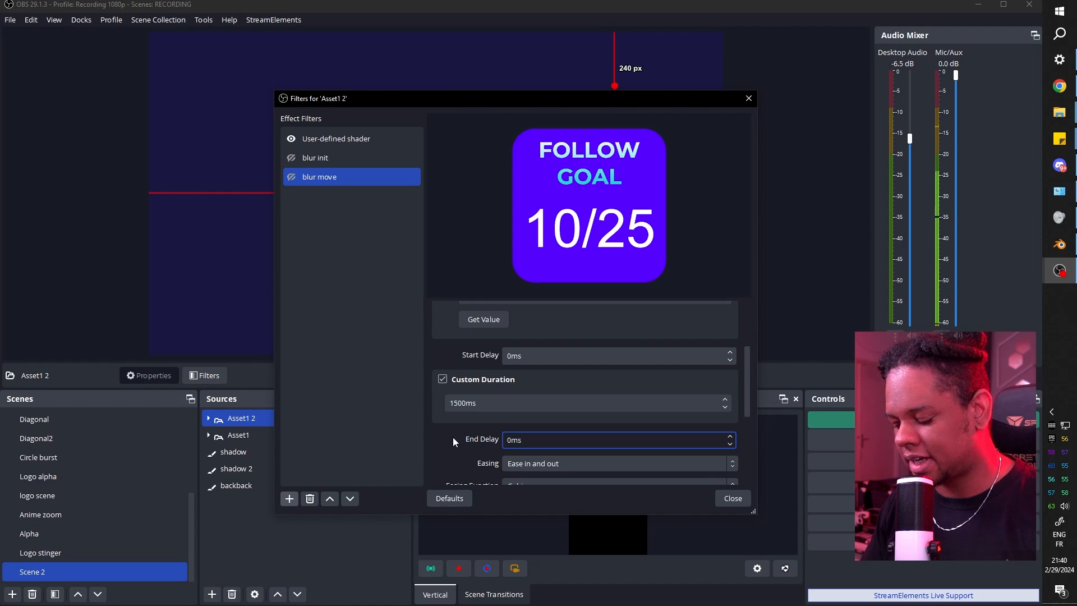
pyautogui.write('350')
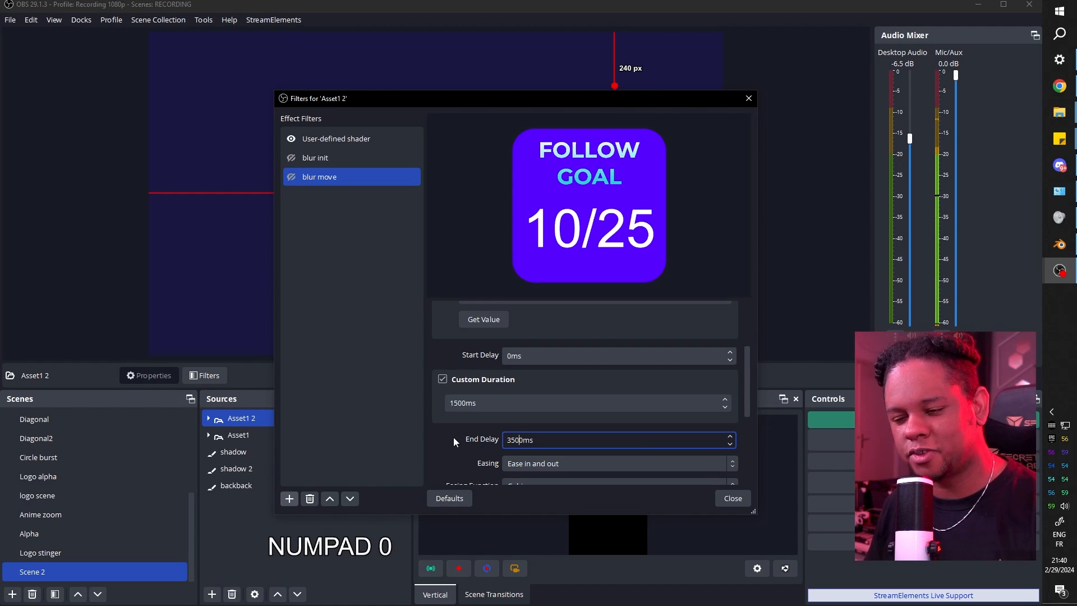
pyautogui.scroll(-3, 453, 437)
pyautogui.click(594, 427)
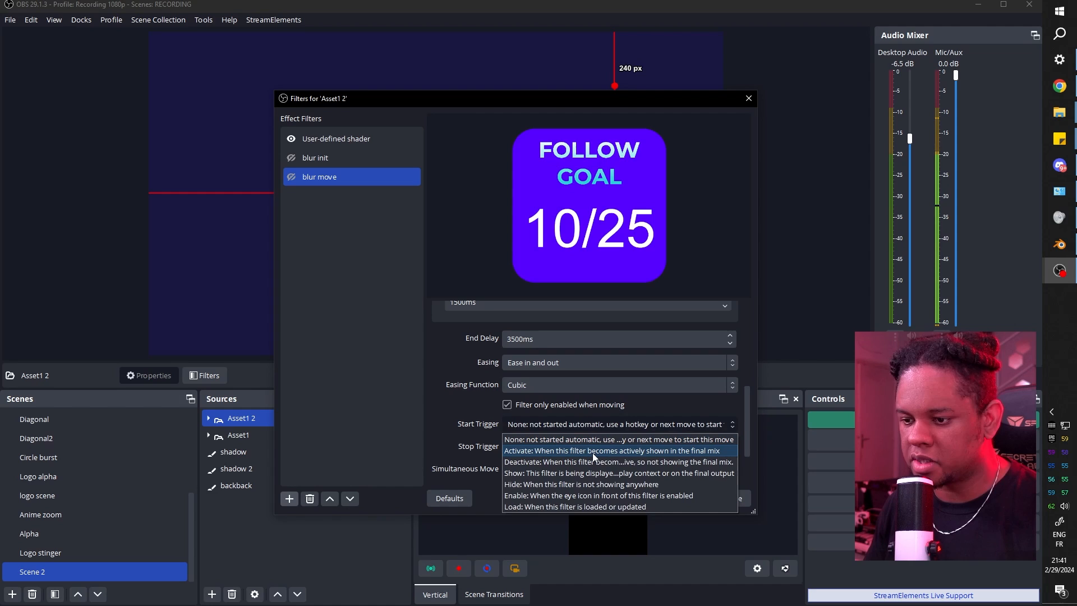
pyautogui.click(594, 452)
pyautogui.click(734, 498)
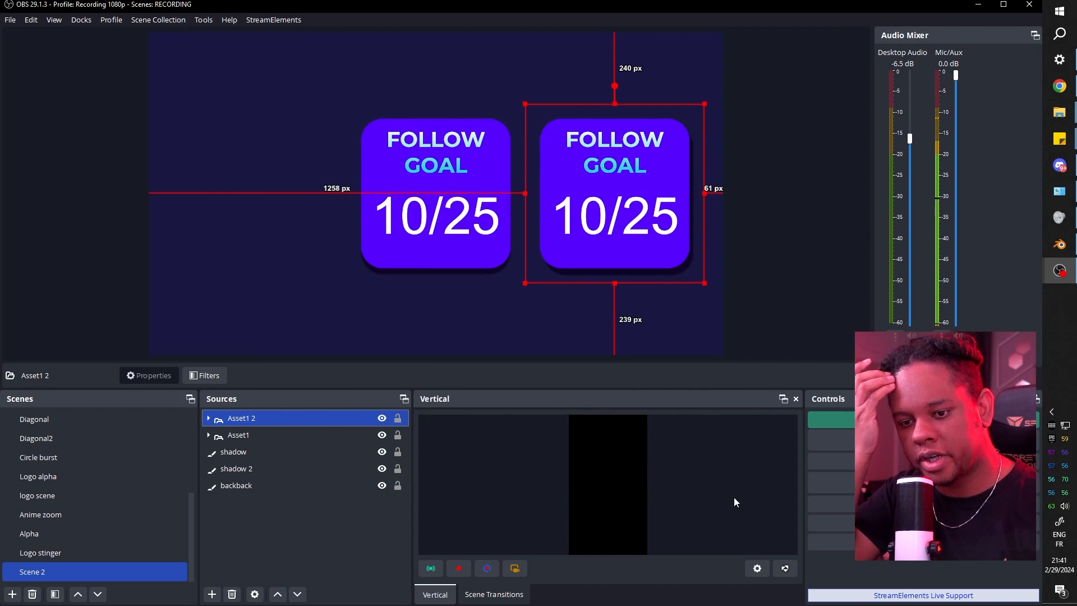
# Switch to Logo stinger and back to Scene 2 to test the blur, then select Asset1 2.
pyautogui.click(47, 553)
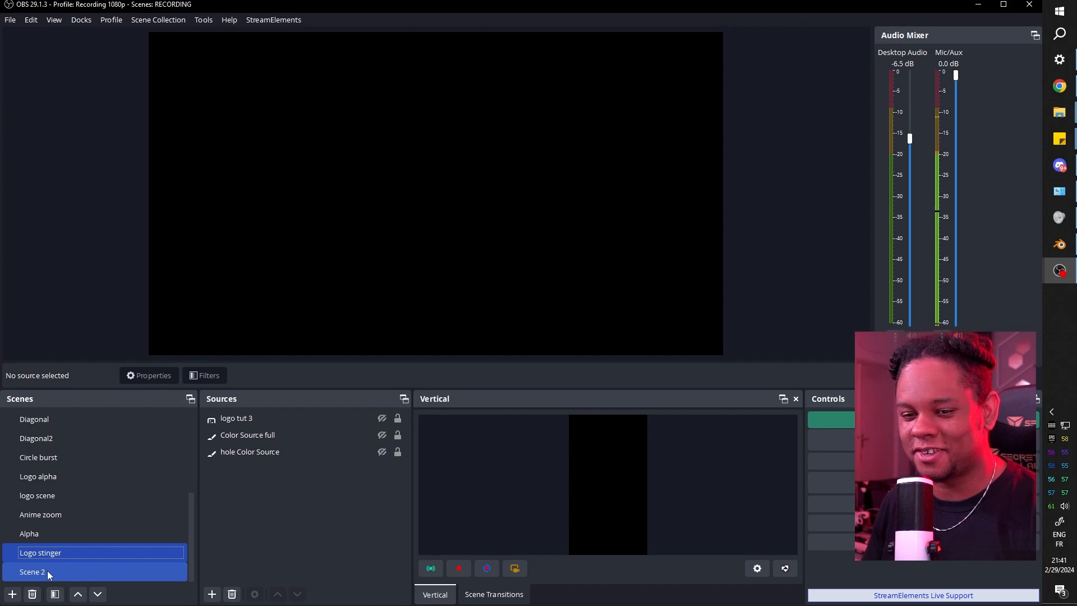
pyautogui.click(47, 570)
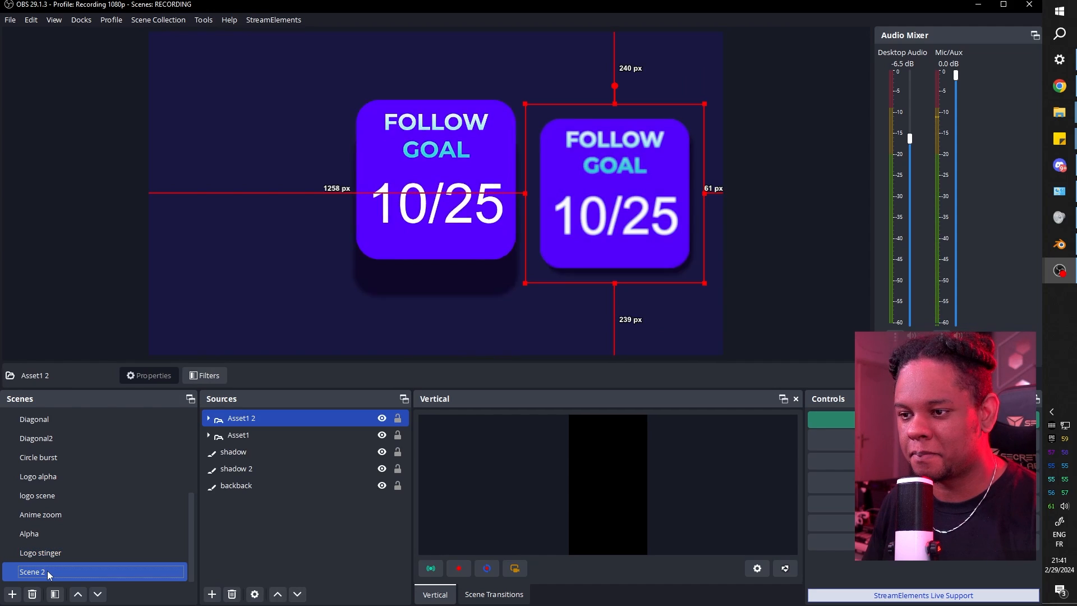
pyautogui.click(82, 213)
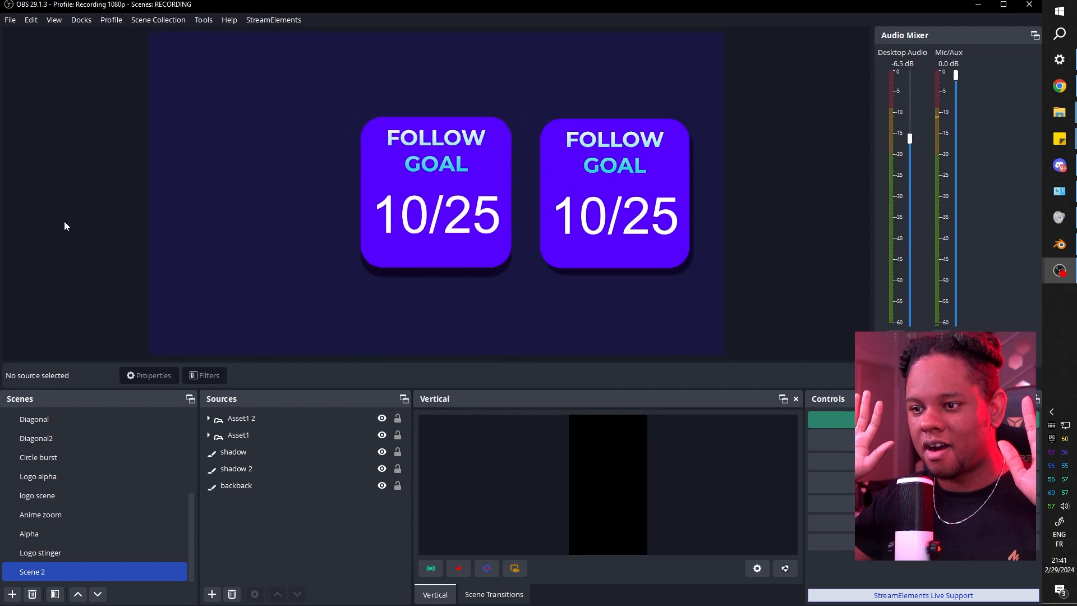
pyautogui.click(301, 483)
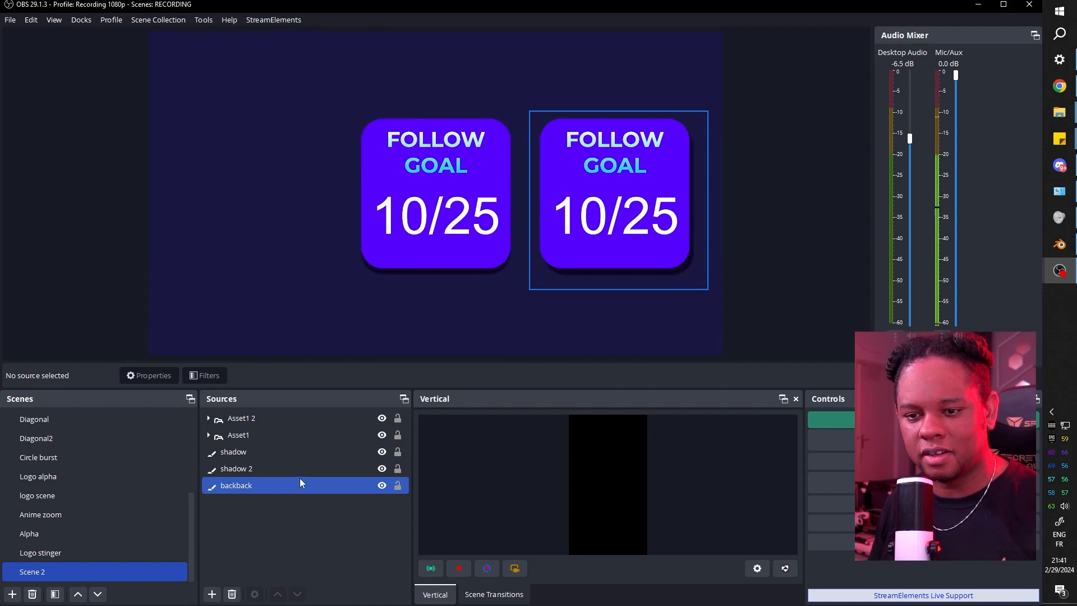
pyautogui.click(241, 418)
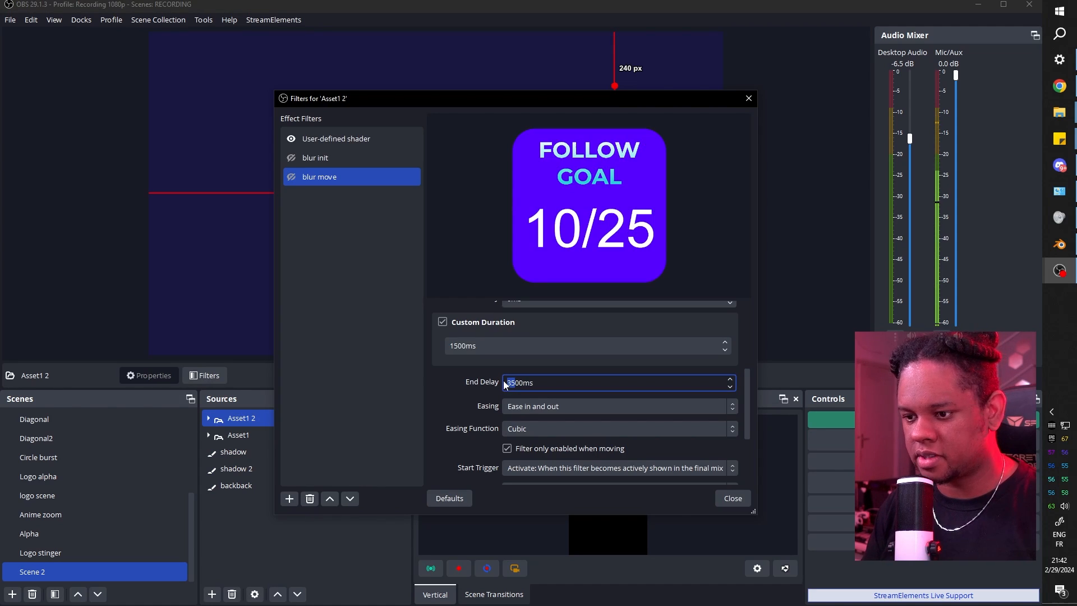
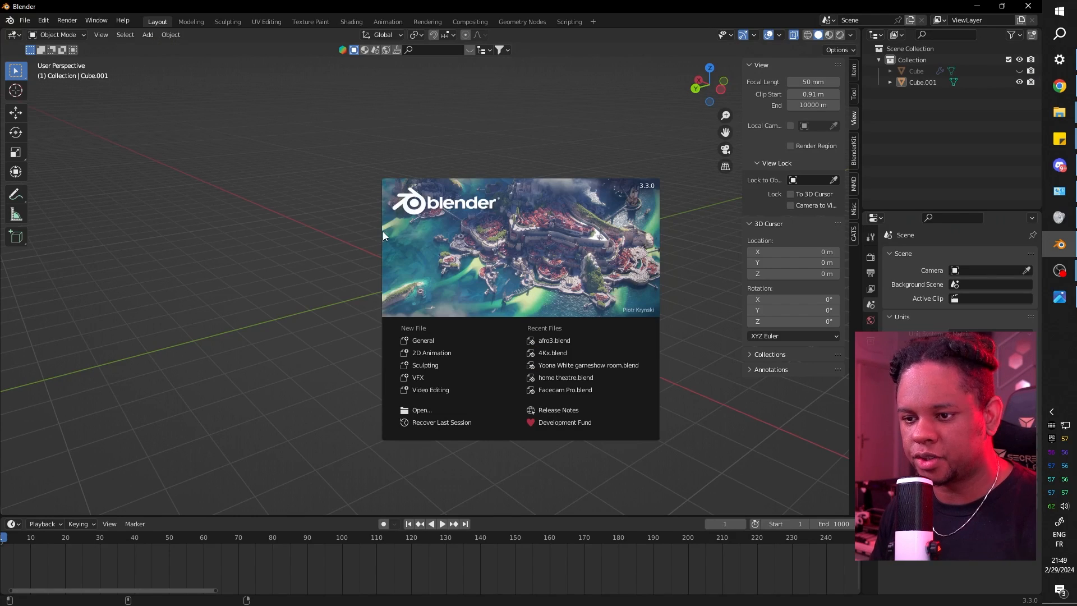
# Dismiss the Blender splash screen and view the cube-and-area-light scene in top orthographic view.
pyautogui.click(311, 220)
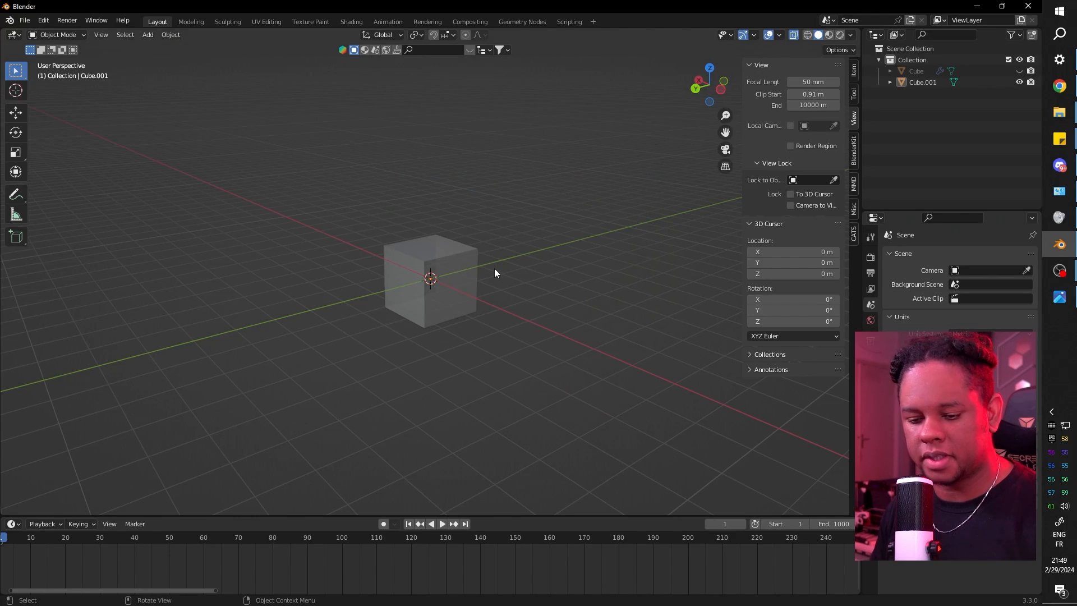
pyautogui.scroll(3, 455, 270)
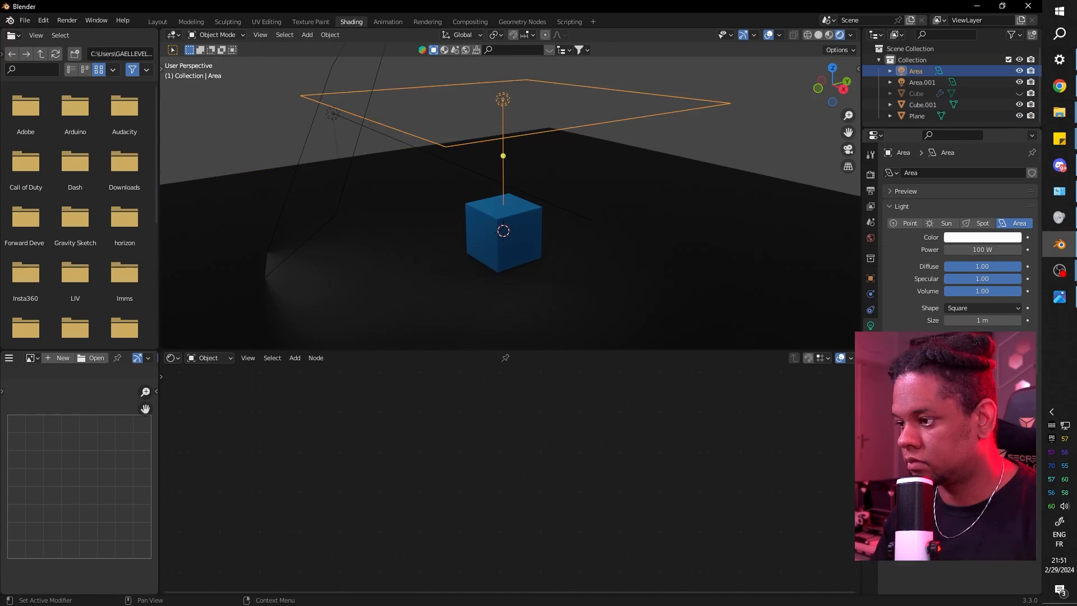
pyautogui.press('KP_7')
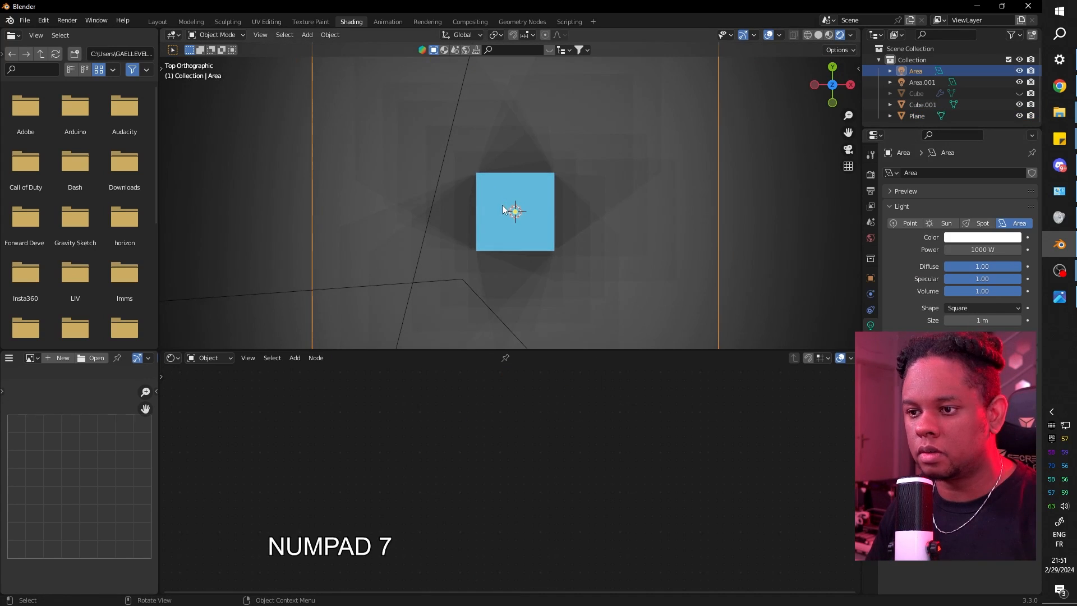
# Select the blue cube, stretch it about 1.55 times along Y, and shift it roughly 4.7 m along X.
pyautogui.click(503, 210)
pyautogui.hotkey('shift', 'a')
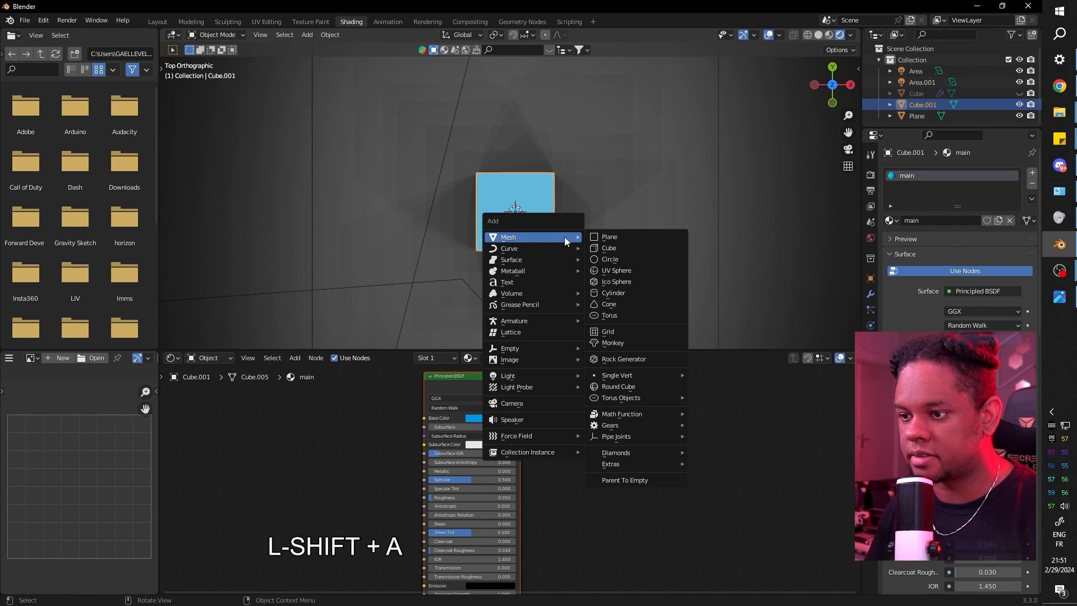
pyautogui.moveTo(405, 204); pyautogui.dragTo(403, 203)
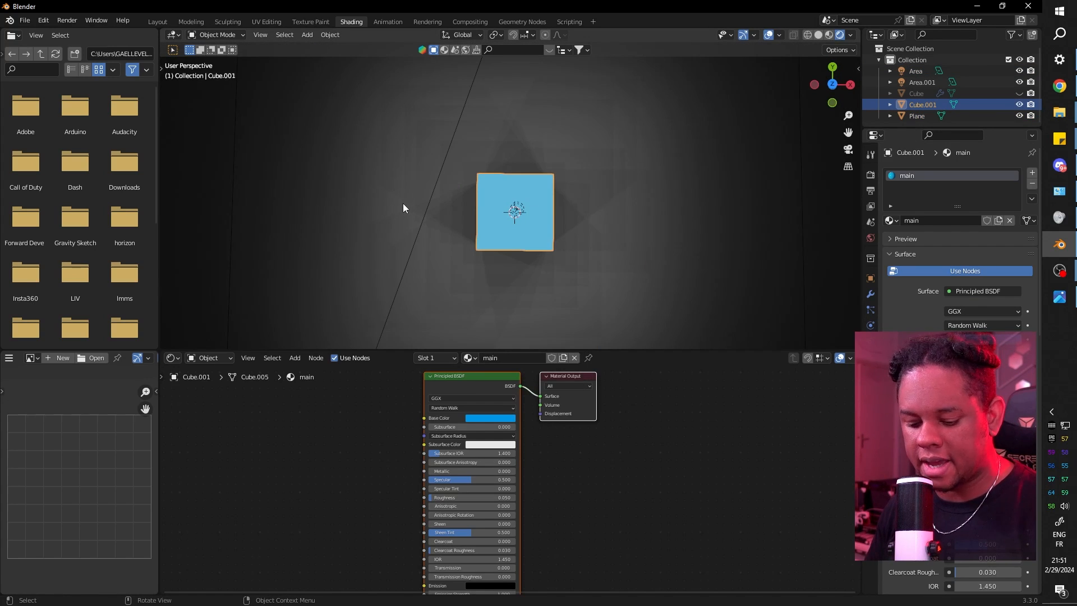
pyautogui.press('g')
pyautogui.press('x')
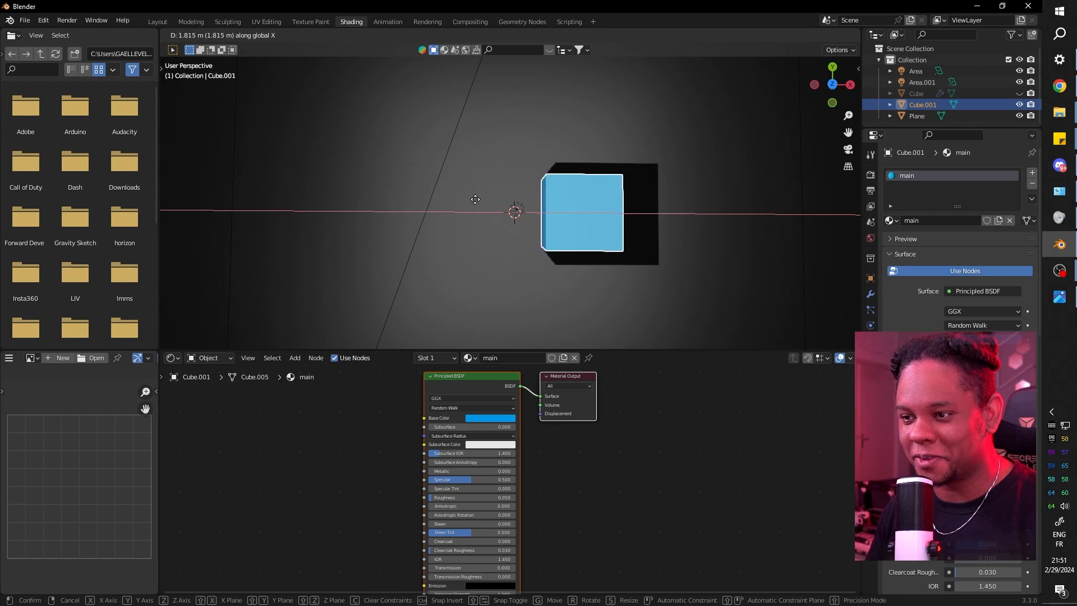
pyautogui.press('z')
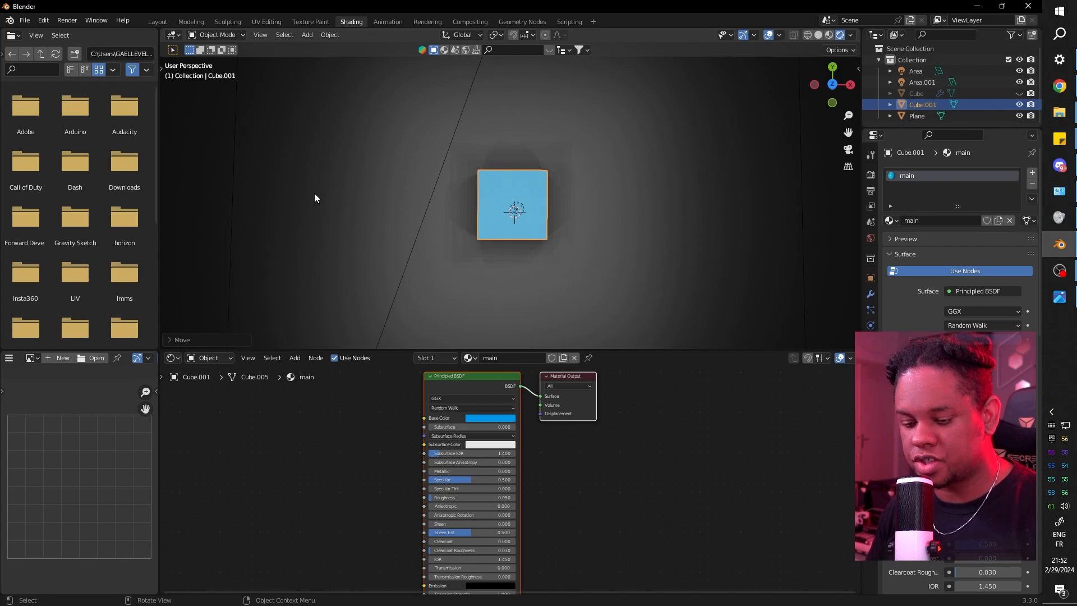
pyautogui.press('s')
pyautogui.press('y')
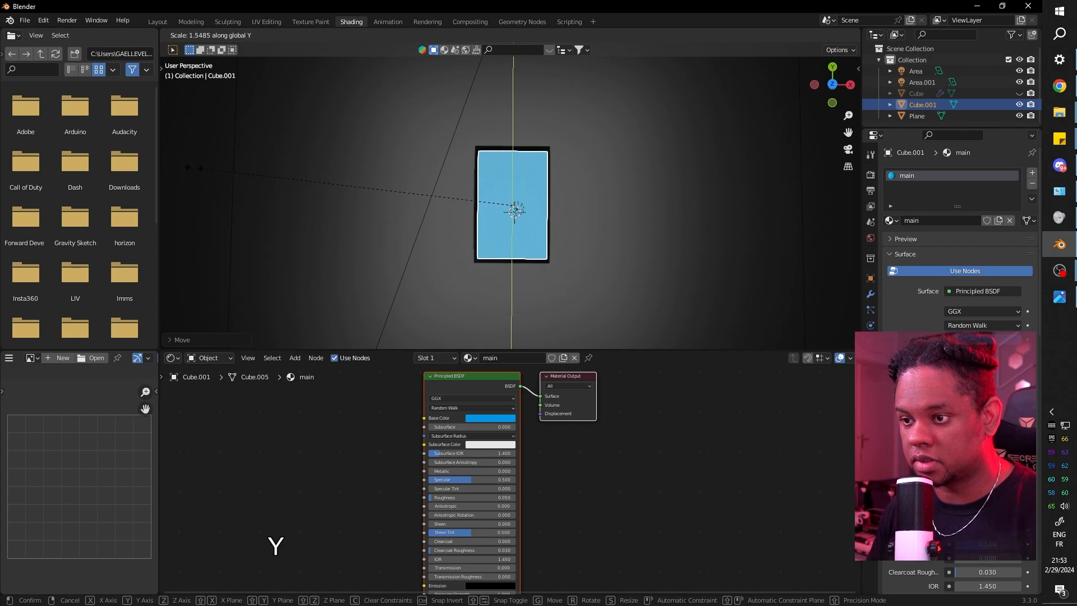
pyautogui.click(697, 221)
pyautogui.press('g')
pyautogui.press('x')
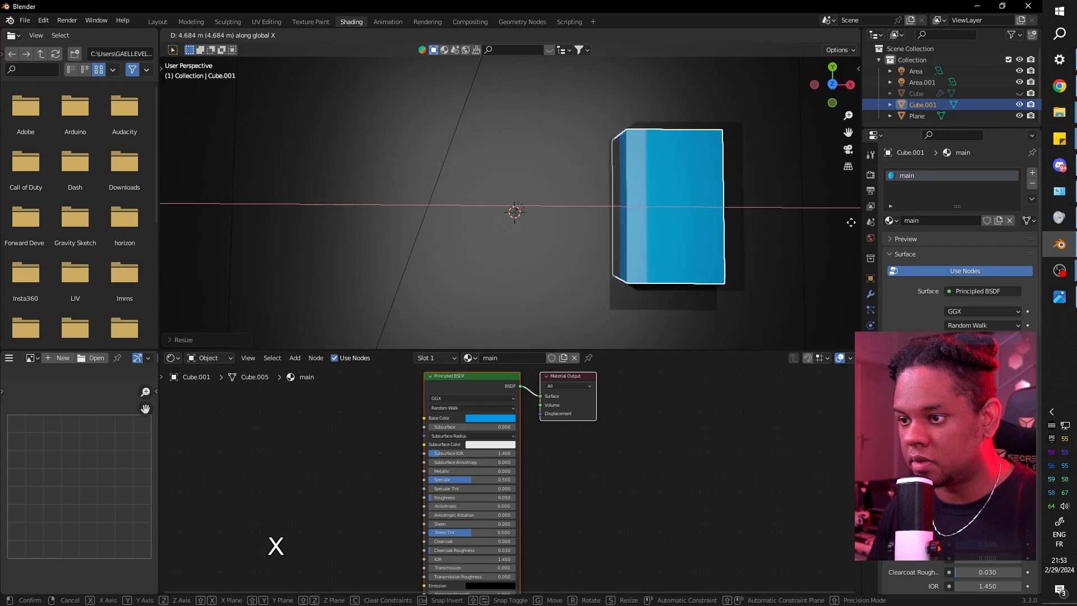
pyautogui.click(160, 219)
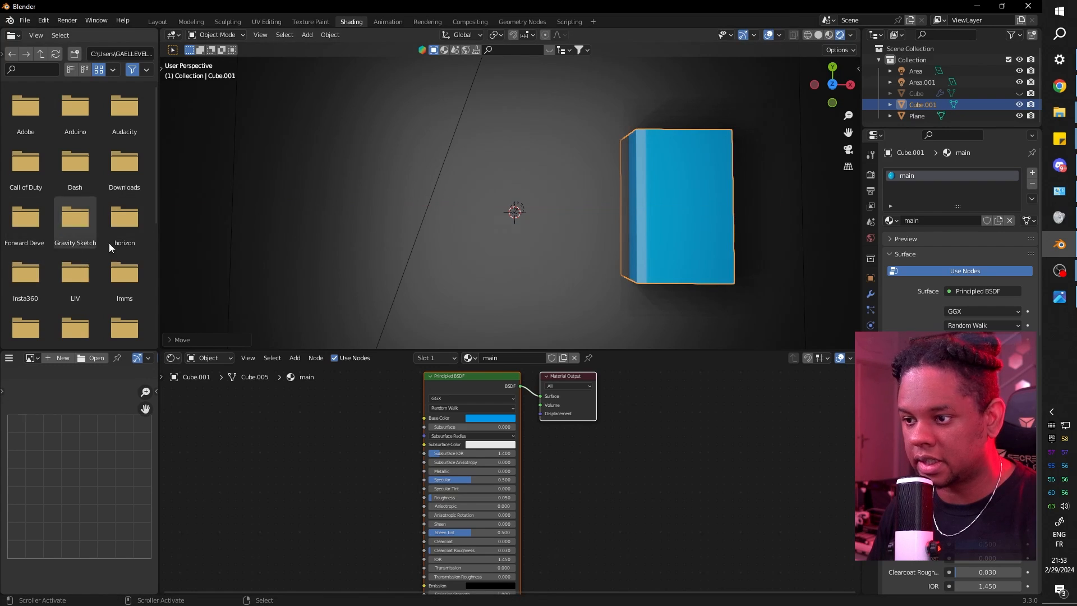
# Nudge the slab along Z and set the viewport focal length to 18 mm.
pyautogui.press('g')
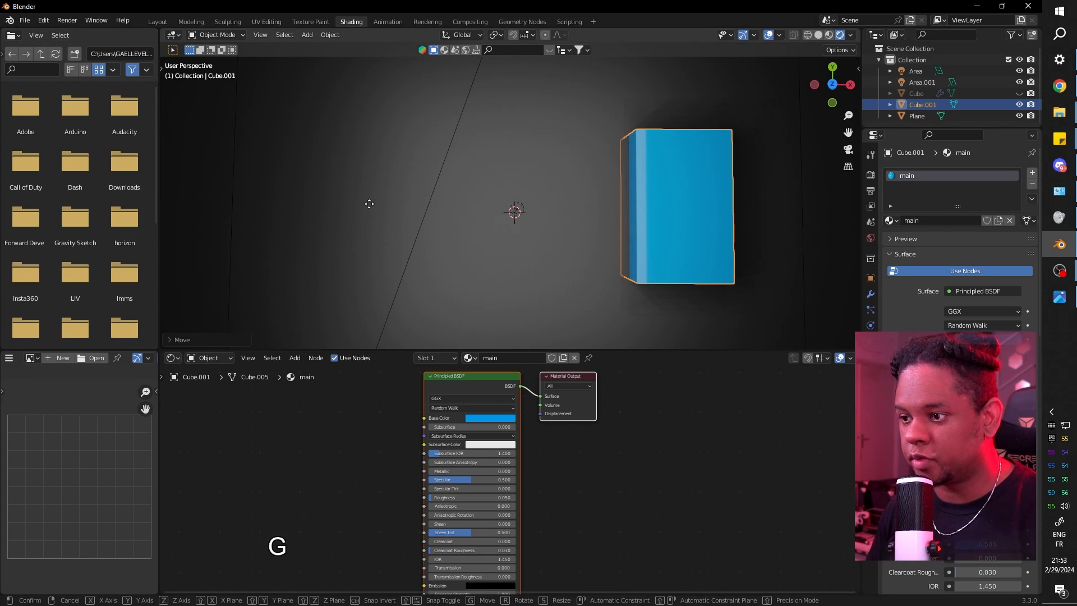
pyautogui.press('z')
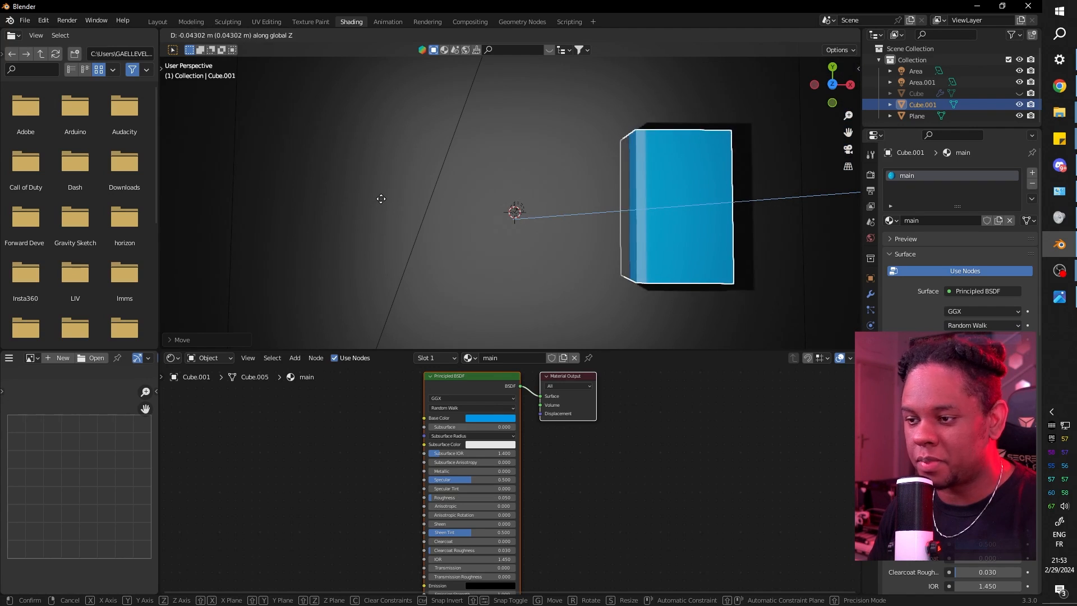
pyautogui.click(388, 227)
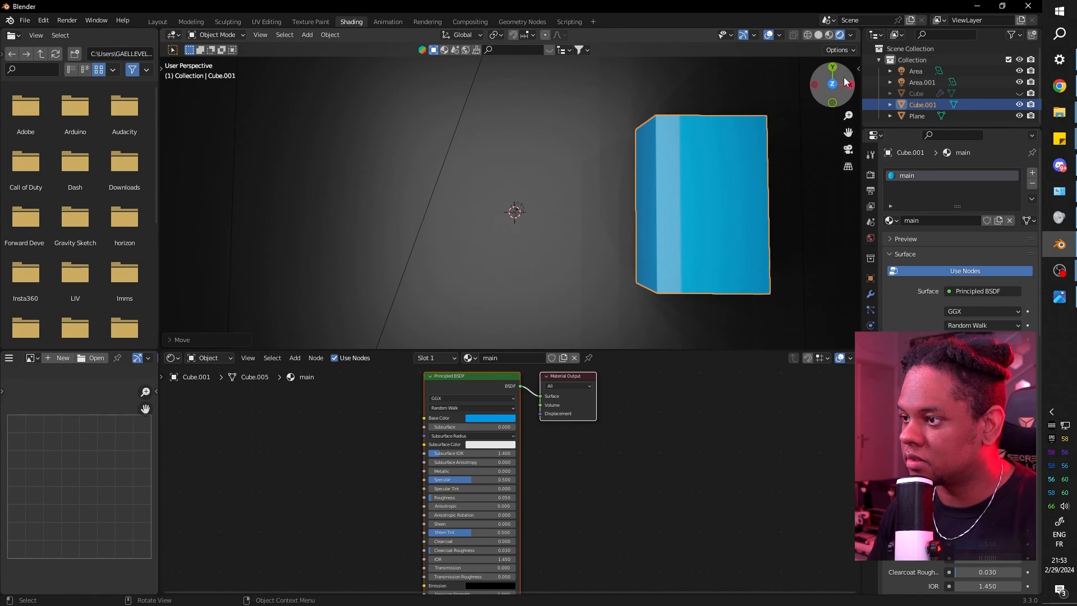
pyautogui.press('n')
pyautogui.doubleClick(807, 82)
pyautogui.write('18')
pyautogui.press('Return')
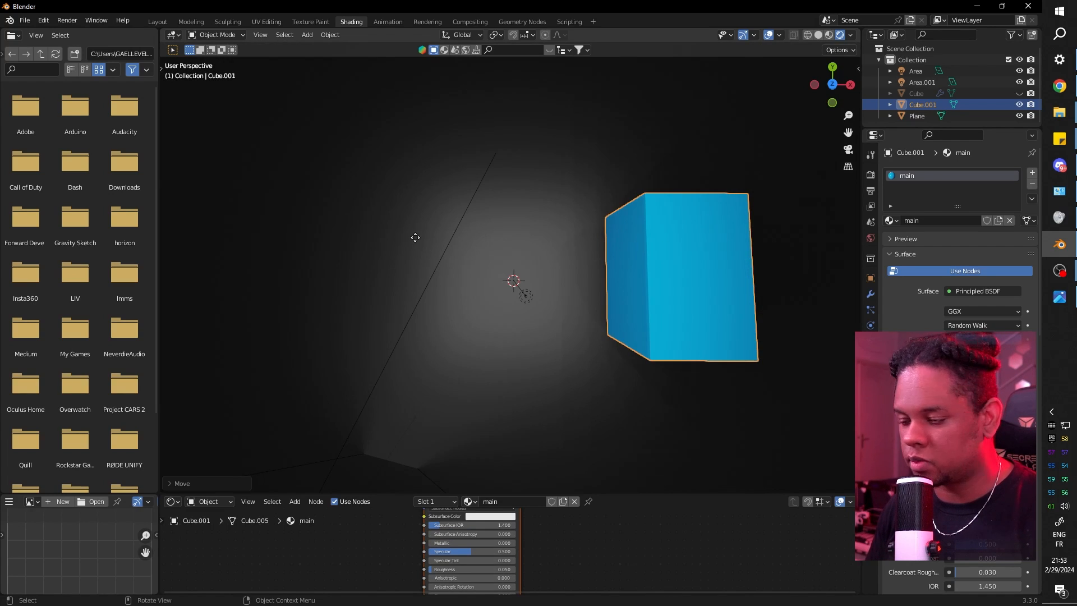
# Tilt the blue slab slightly around the X axis.
pyautogui.press('g')
pyautogui.press('z')
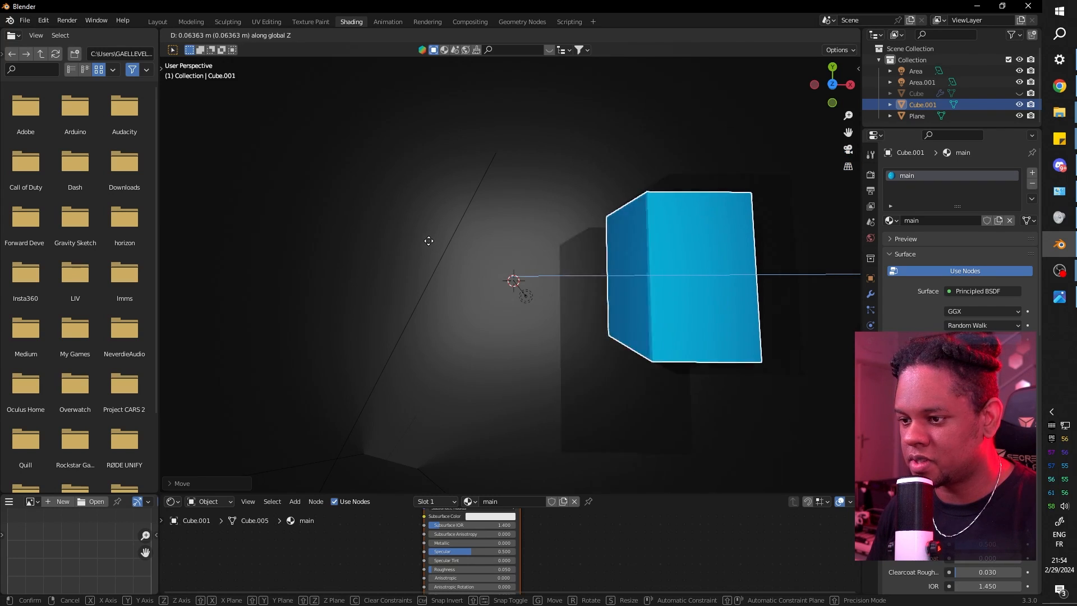
pyautogui.press('r')
pyautogui.press('x')
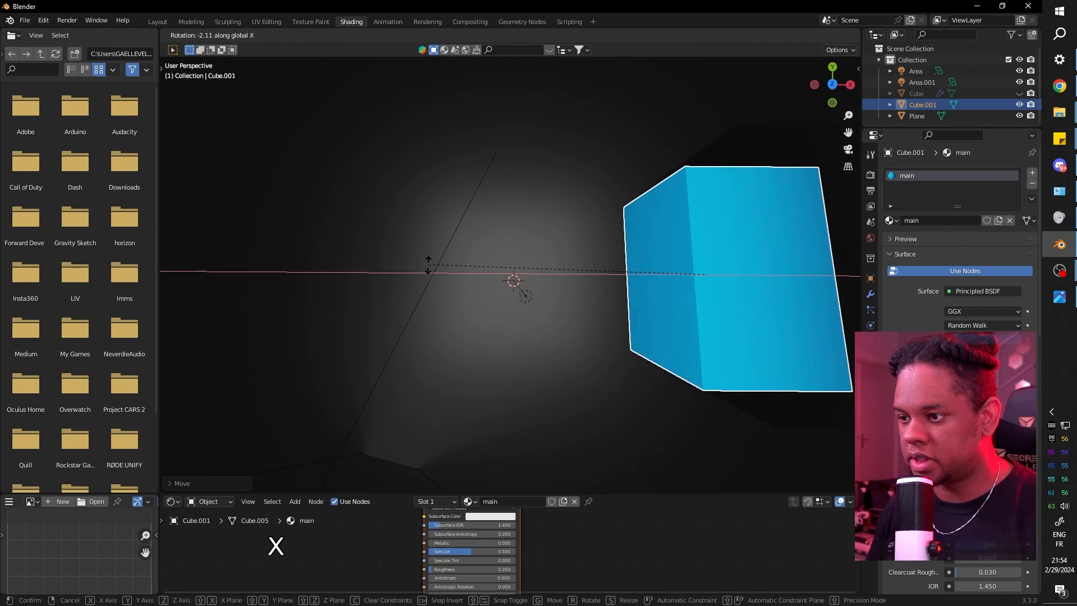
pyautogui.click(425, 291)
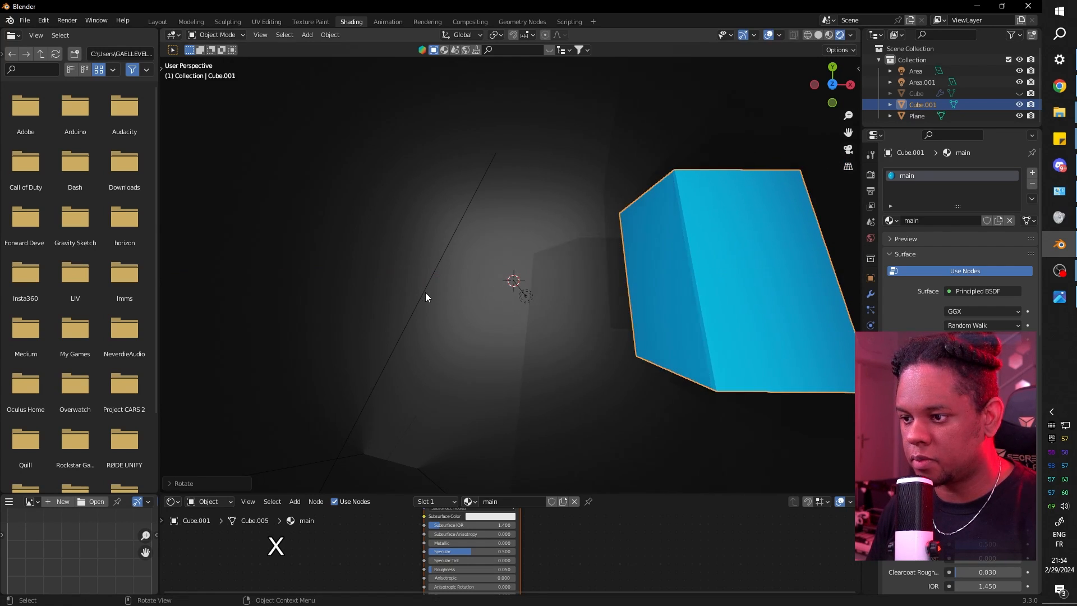
# Raise the tilted slab about 1.5 m along Z.
pyautogui.press('g')
pyautogui.press('z')
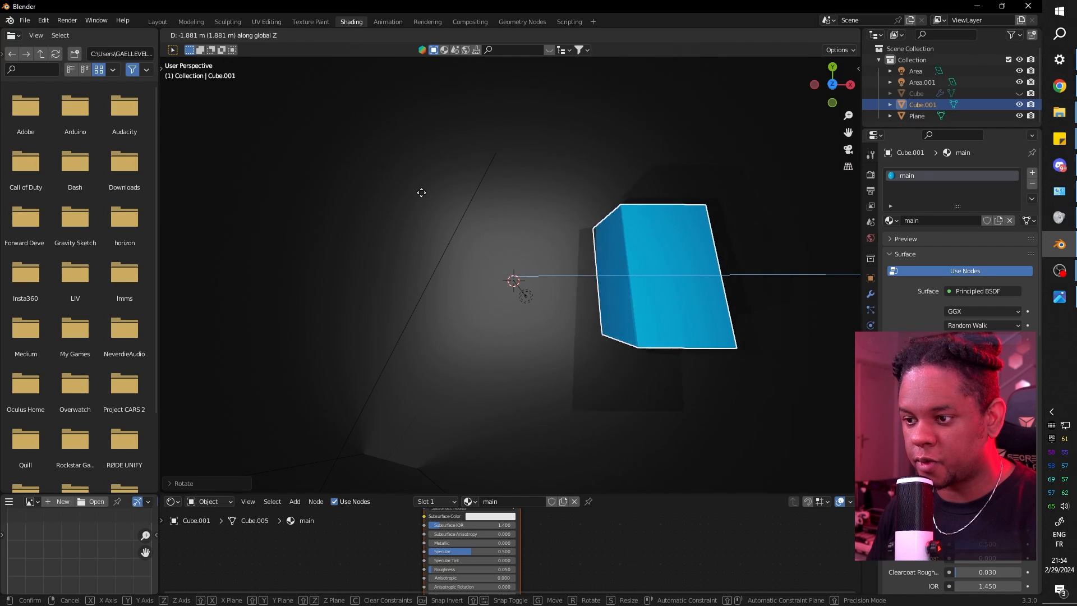
pyautogui.click(422, 191)
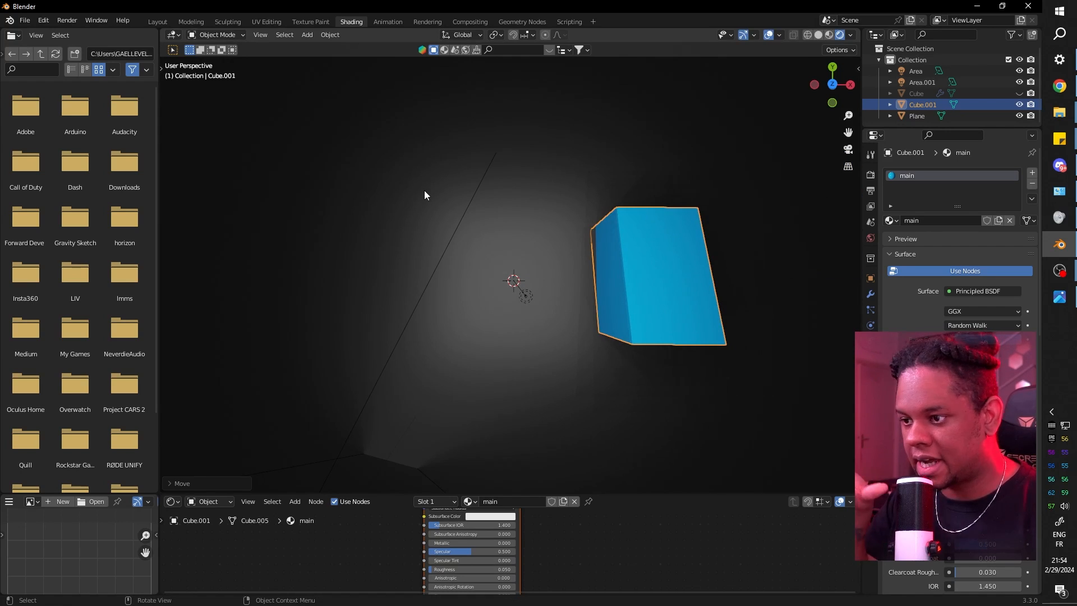
pyautogui.press('g')
pyautogui.press('z')
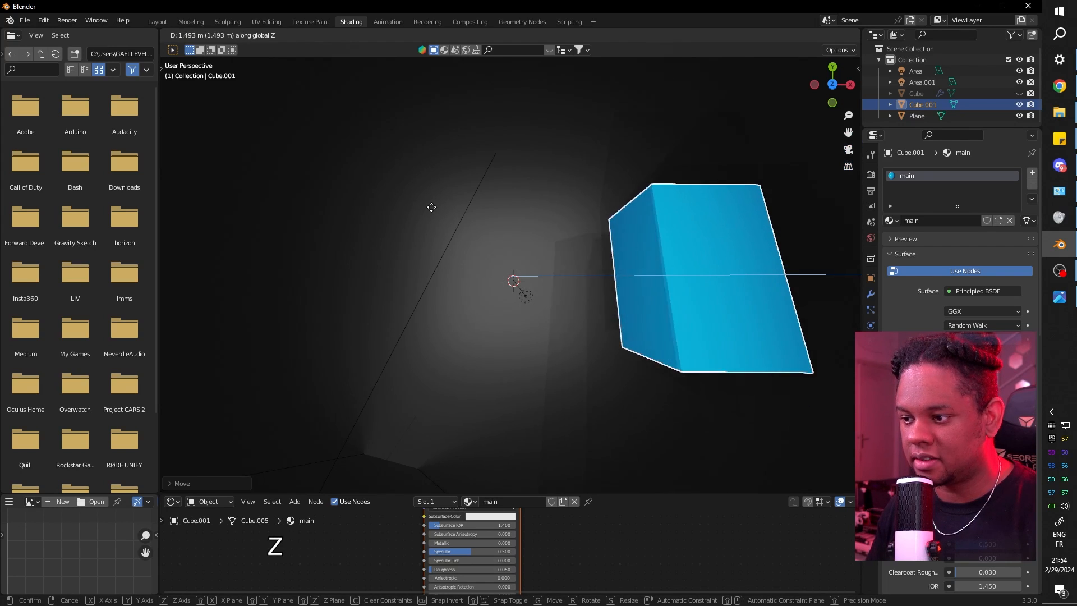
pyautogui.click(433, 206)
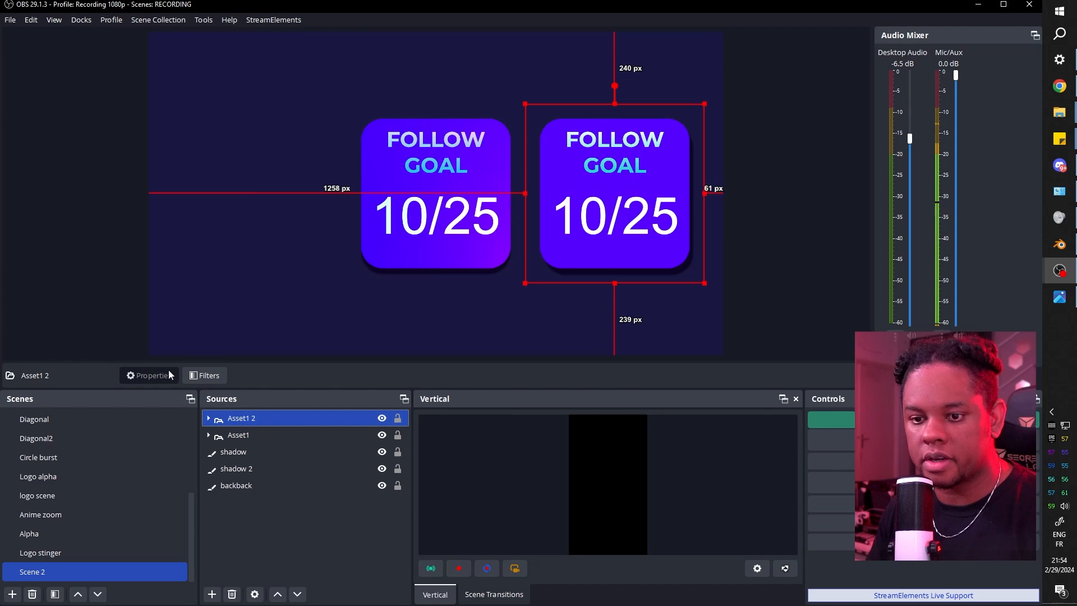
# Add a User-defined shader filter to Asset1 2 loaded with the corner-pin shader file.
pyautogui.click(204, 376)
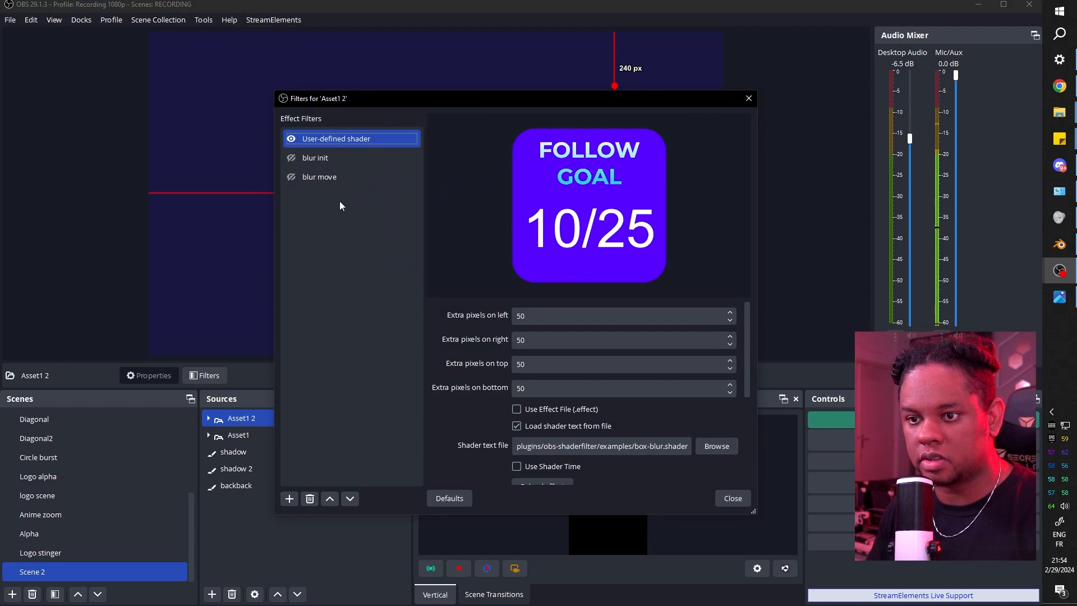
pyautogui.click(289, 499)
pyautogui.click(331, 492)
pyautogui.press('Return')
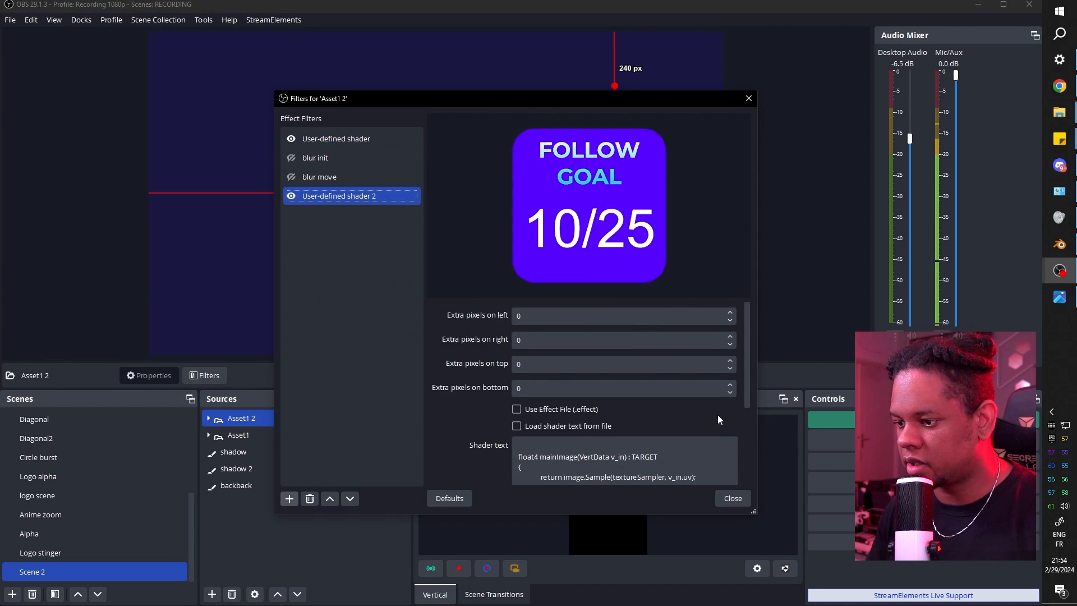
pyautogui.click(543, 431)
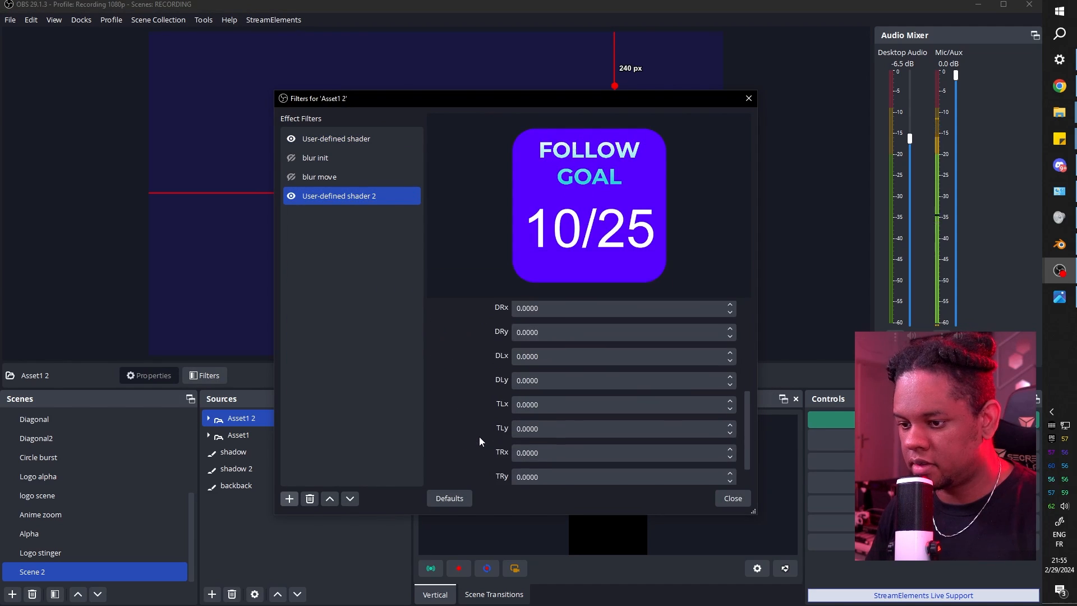
pyautogui.click(714, 345)
pyautogui.doubleClick(408, 265)
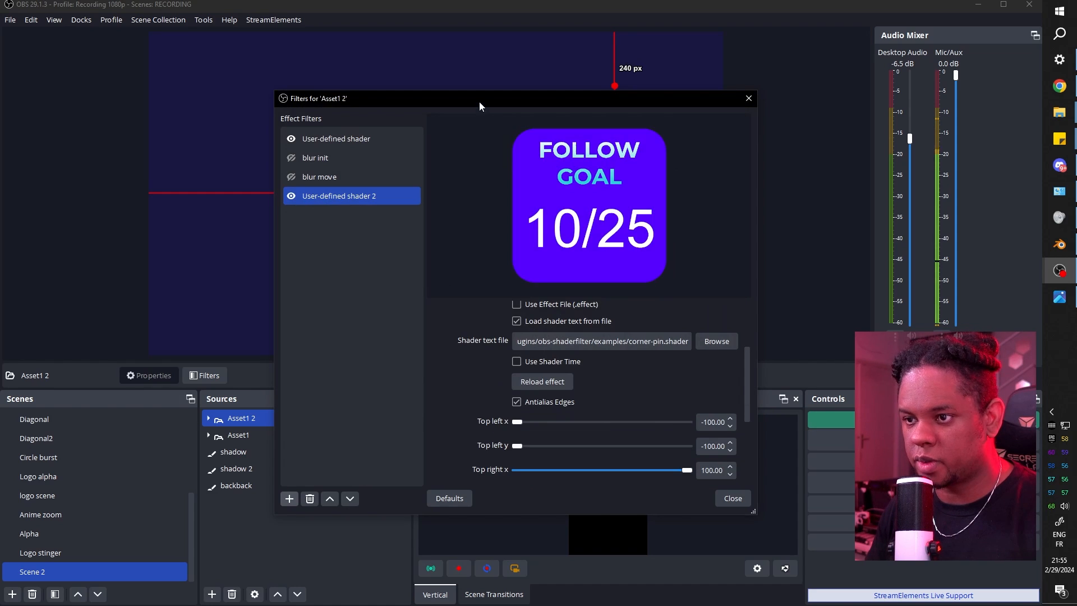
# Pull the card's left corners inward so the Asset1 2 card looks tilted.
pyautogui.moveTo(479, 101); pyautogui.dragTo(185, 66)
pyautogui.scroll(-3, 185, 336)
pyautogui.moveTo(225, 313); pyautogui.dragTo(246, 316)
pyautogui.moveTo(395, 410)
pyautogui.mouseDown()
pyautogui.moveTo(368, 410)
pyautogui.moveTo(379, 411)
pyautogui.mouseUp()
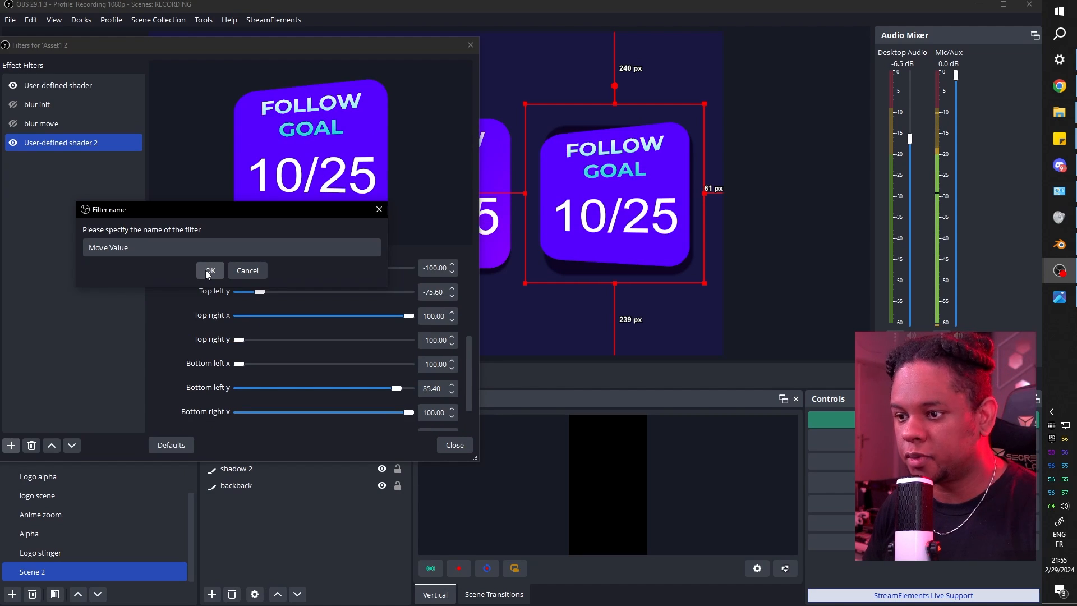
# Set the Move Value filter to Settings on User-defined shader 2 and capture its current values.
pyautogui.click(209, 271)
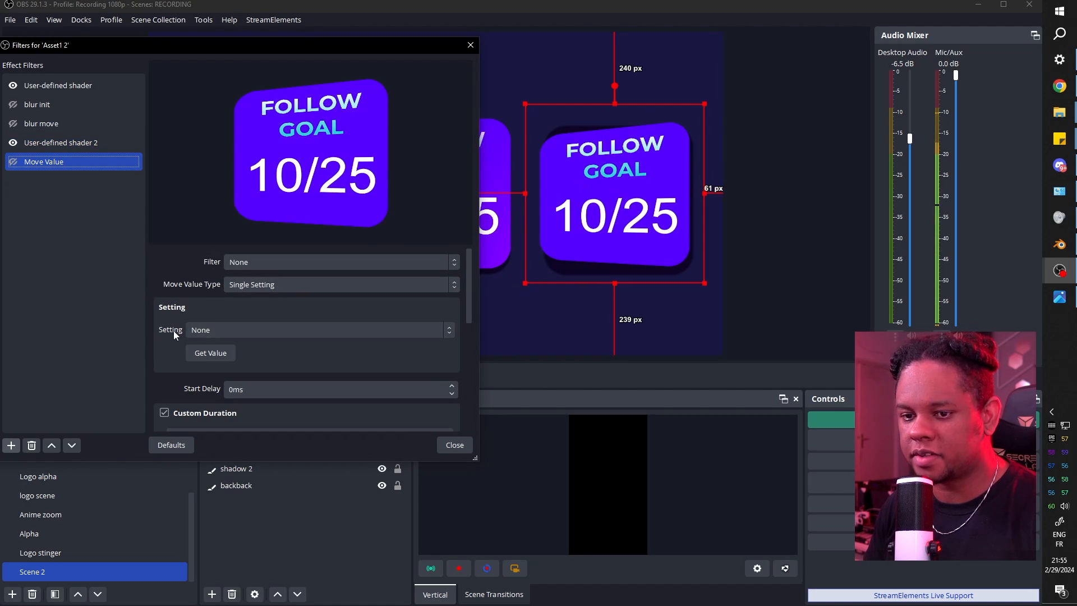
pyautogui.click(320, 284)
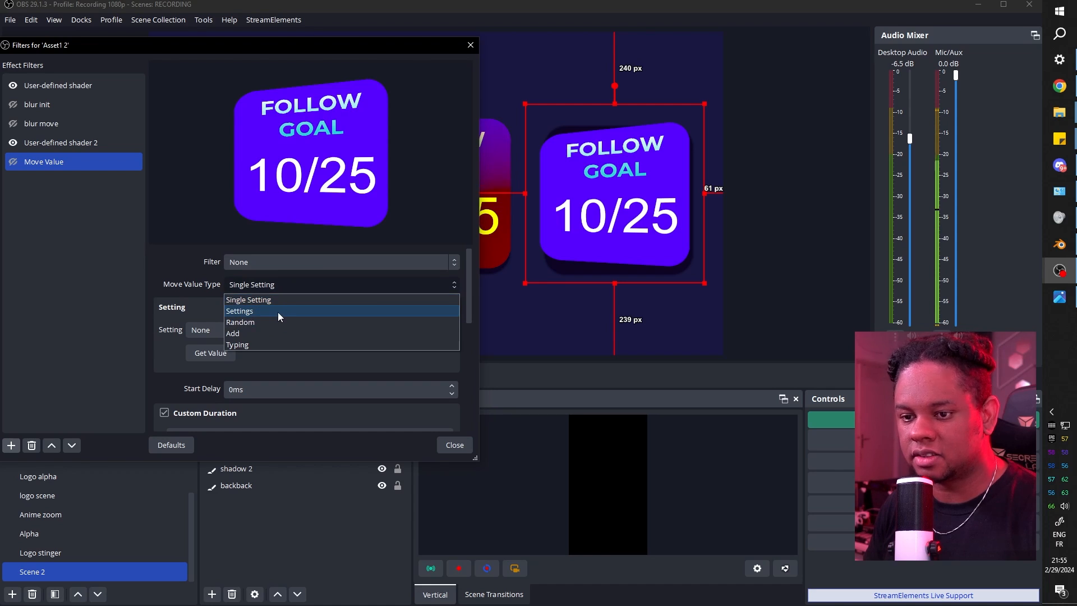
pyautogui.click(278, 312)
pyautogui.click(303, 261)
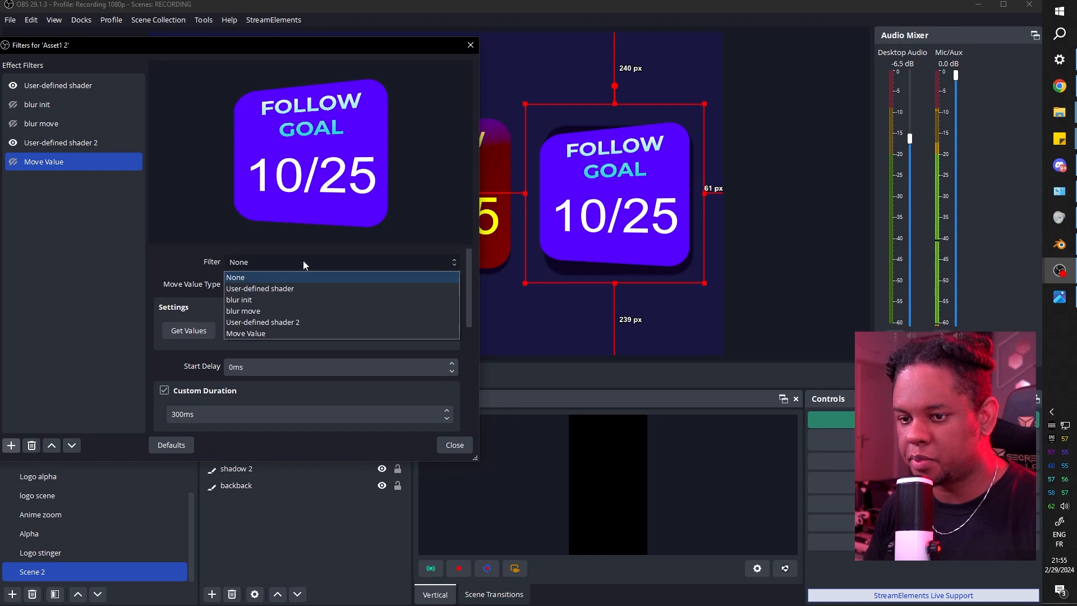
pyautogui.click(292, 323)
pyautogui.scroll(-5, 291, 324)
pyautogui.scroll(-2, 197, 334)
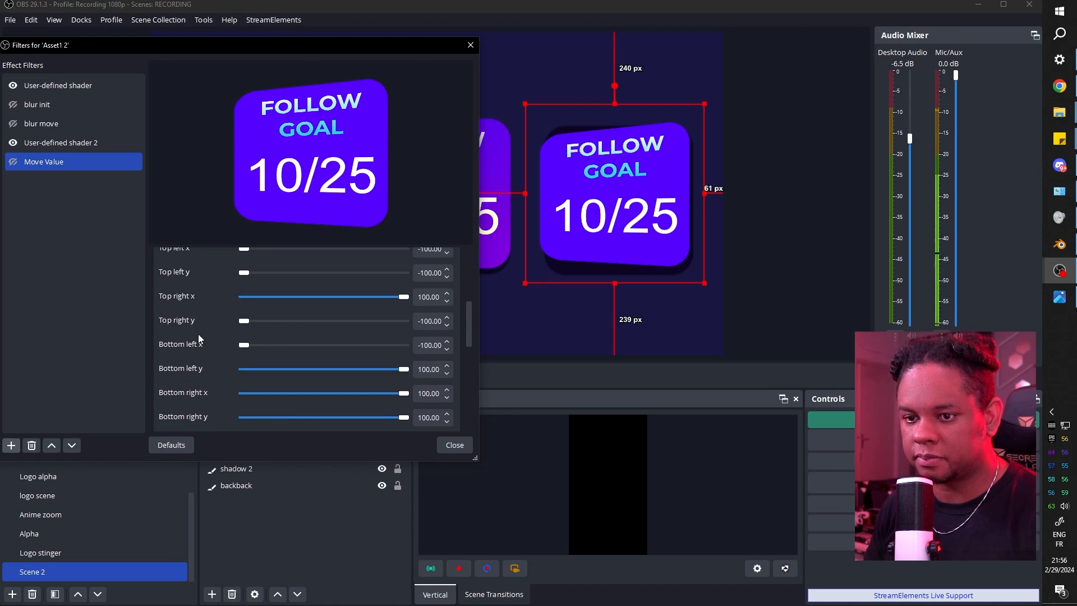
pyautogui.scroll(8, 197, 334)
pyautogui.click(264, 294)
pyautogui.scroll(-3, 343, 385)
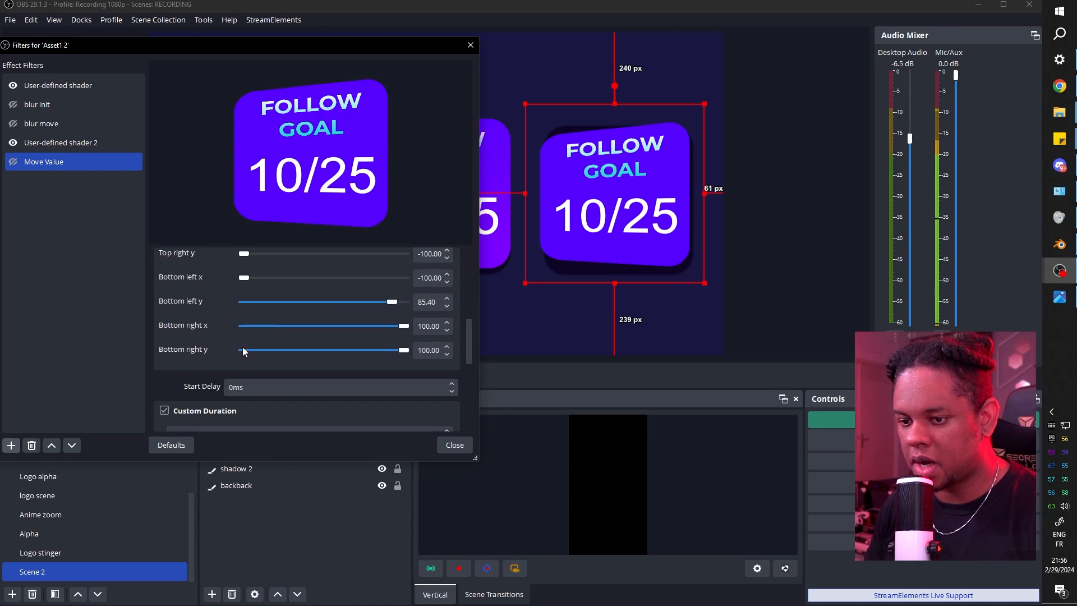
pyautogui.rightClick(47, 168)
pyautogui.click(85, 212)
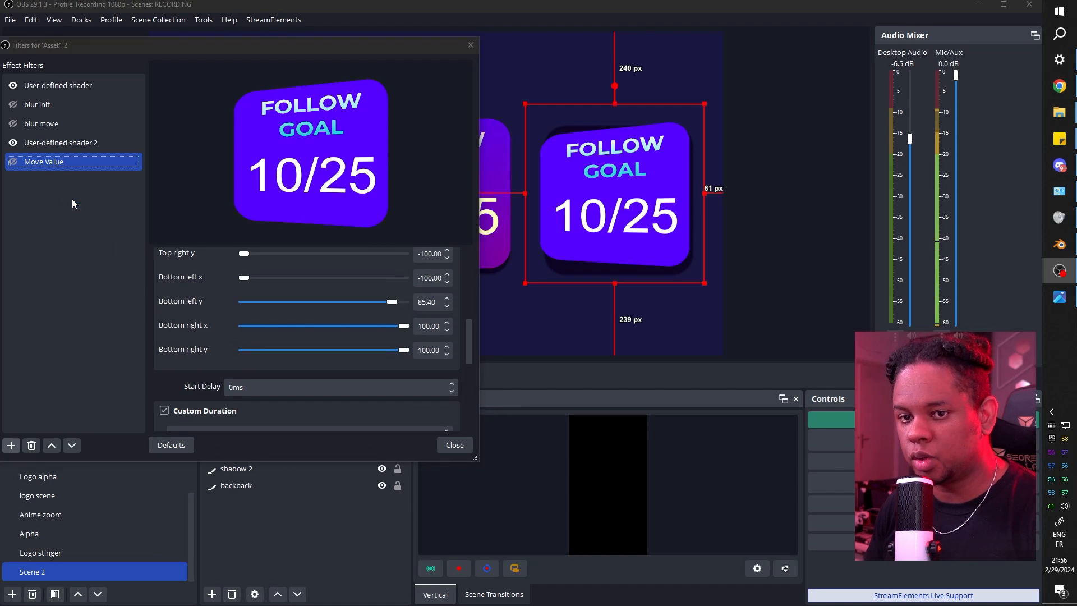
# Duplicate the filter as Move Value 2 with top left y set to -100.
pyautogui.click(207, 270)
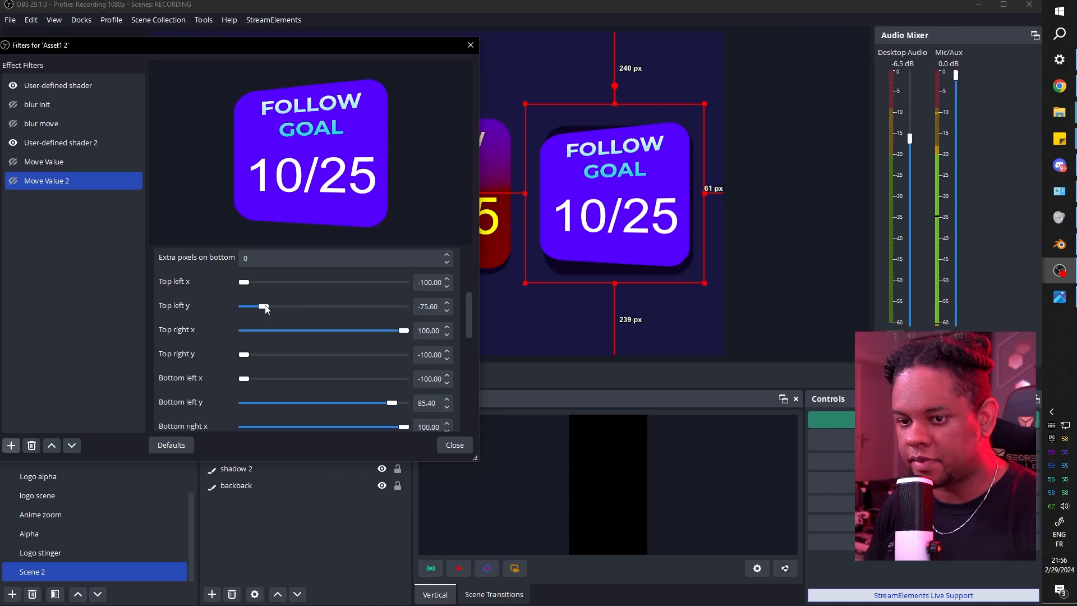
pyautogui.moveTo(266, 309); pyautogui.dragTo(228, 309)
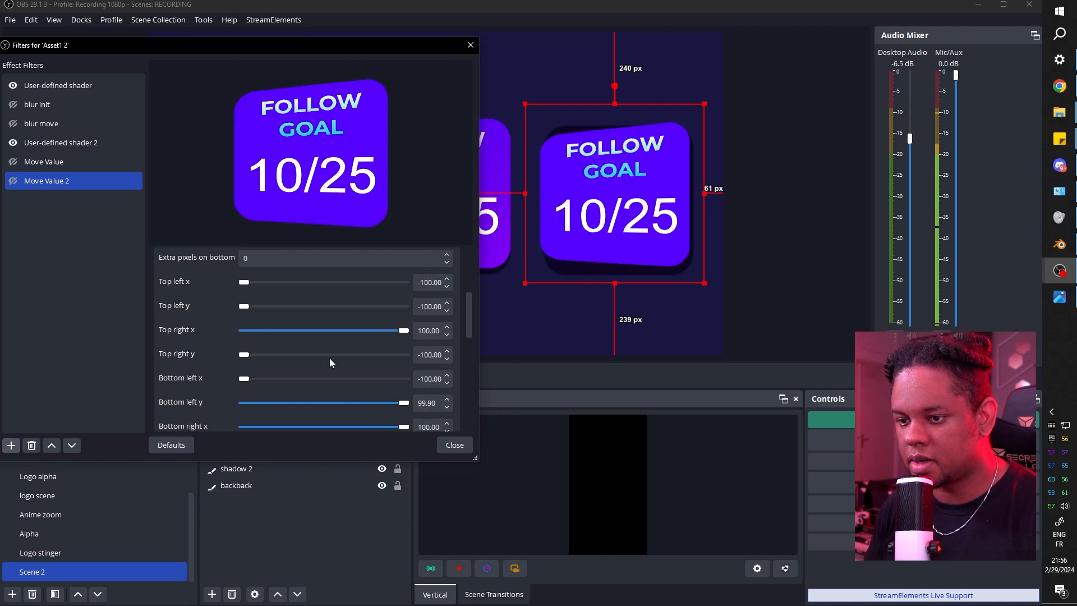
pyautogui.click(14, 182)
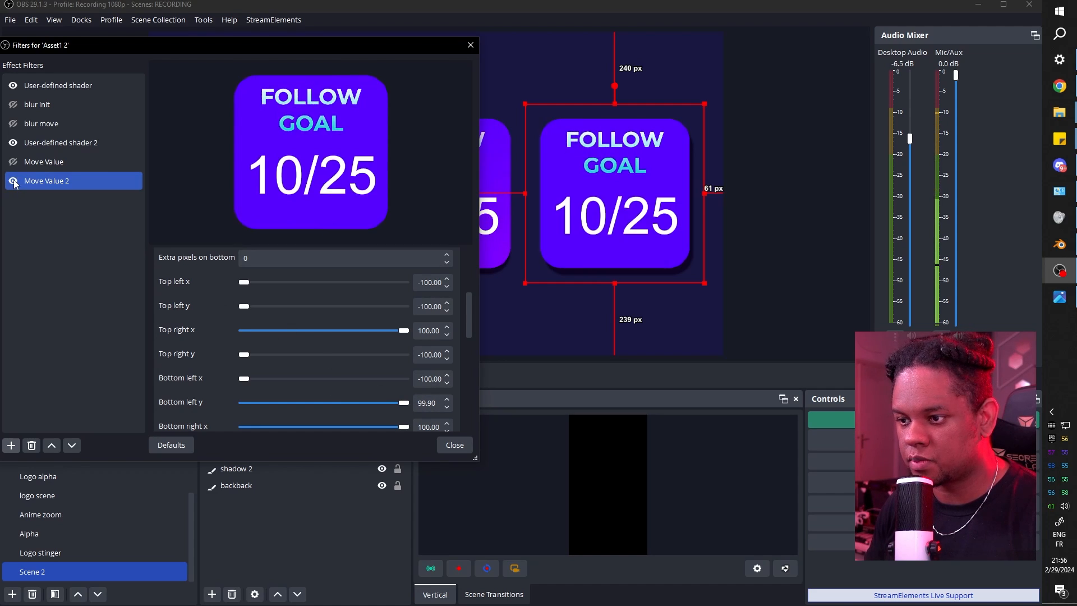
# Toggle Move Value and Move Value 2 repeatedly to compare the tilted and flat card.
pyautogui.keyDown('shift'); pyautogui.click(13, 170); pyautogui.keyUp('shift')
pyautogui.click(13, 168)
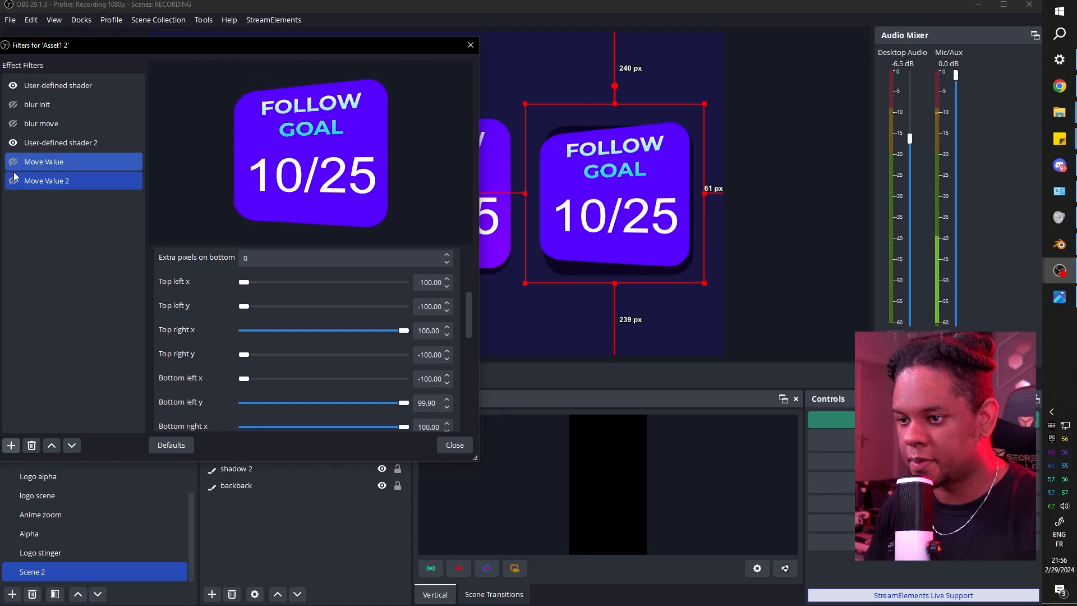
pyautogui.click(13, 182)
pyautogui.click(13, 169)
pyautogui.click(12, 181)
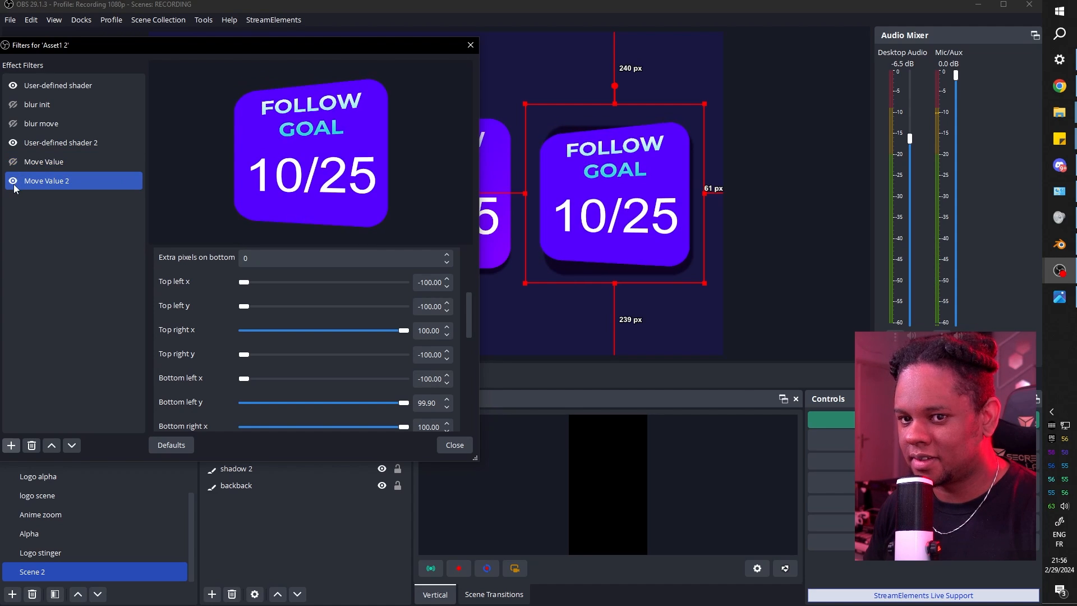
pyautogui.click(13, 169)
pyautogui.click(13, 182)
pyautogui.click(13, 169)
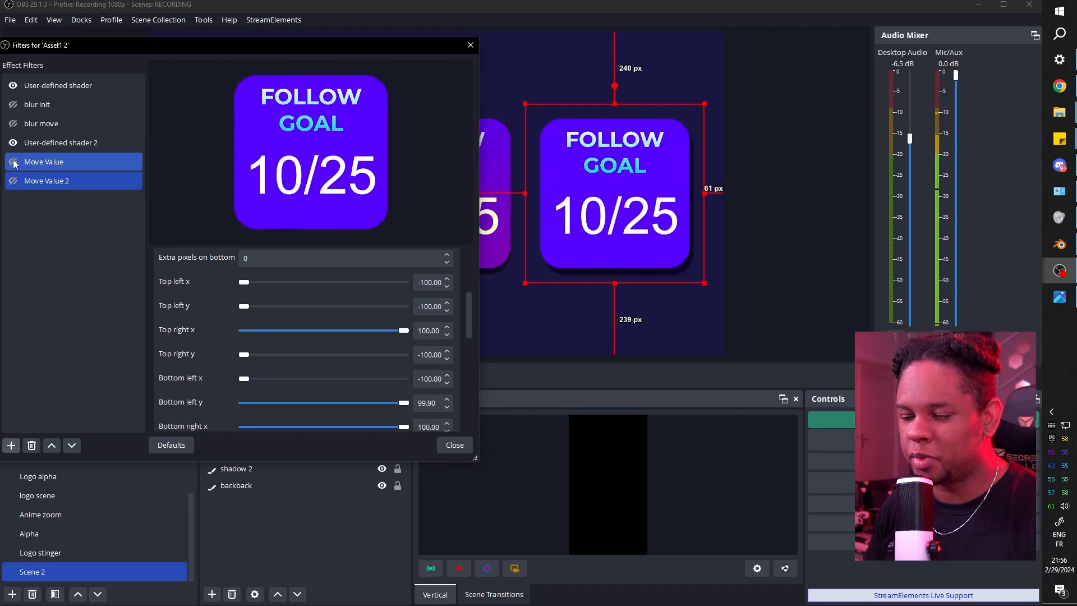
pyautogui.click(12, 182)
pyautogui.click(13, 169)
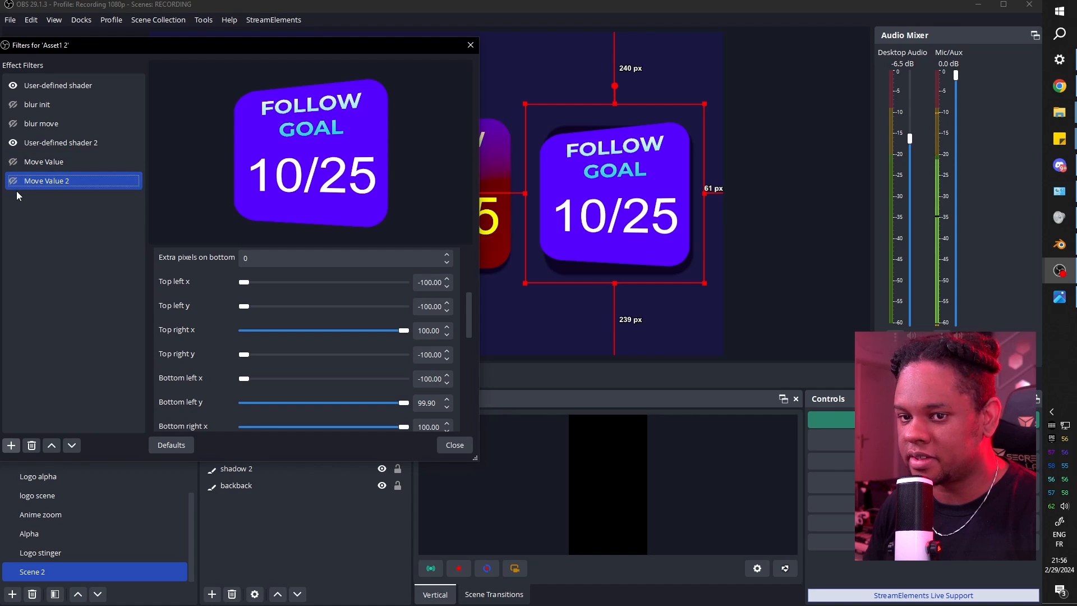
pyautogui.click(13, 181)
pyautogui.click(12, 163)
pyautogui.click(13, 163)
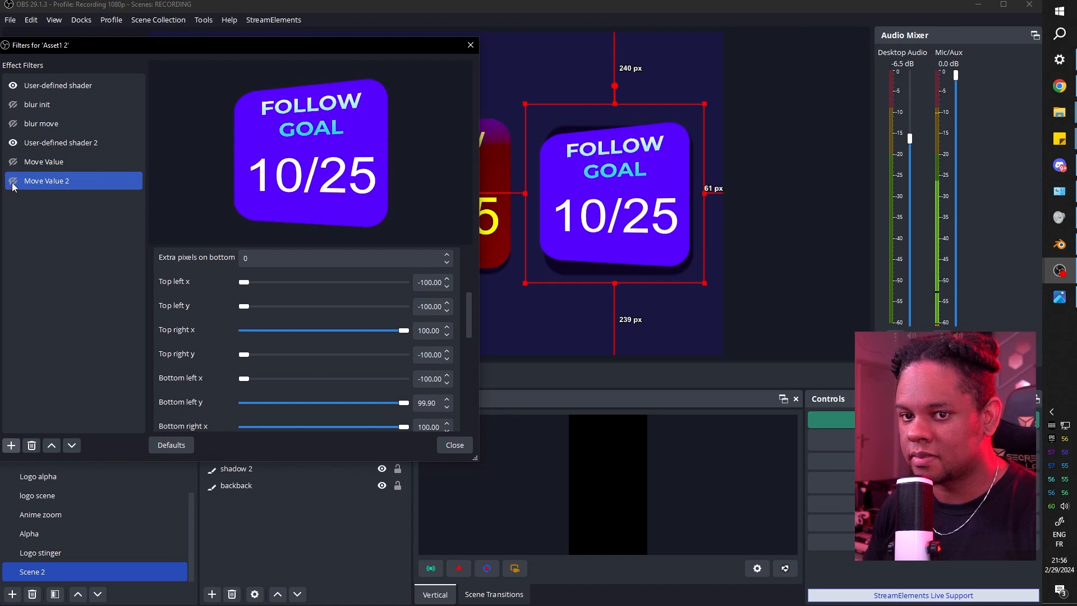
pyautogui.click(13, 165)
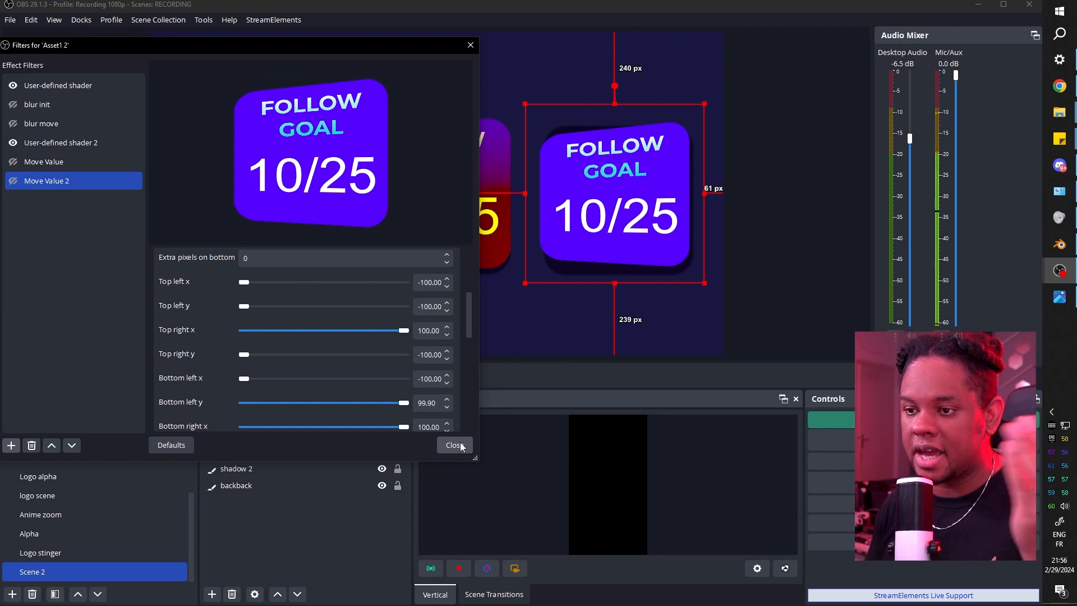
pyautogui.click(39, 166)
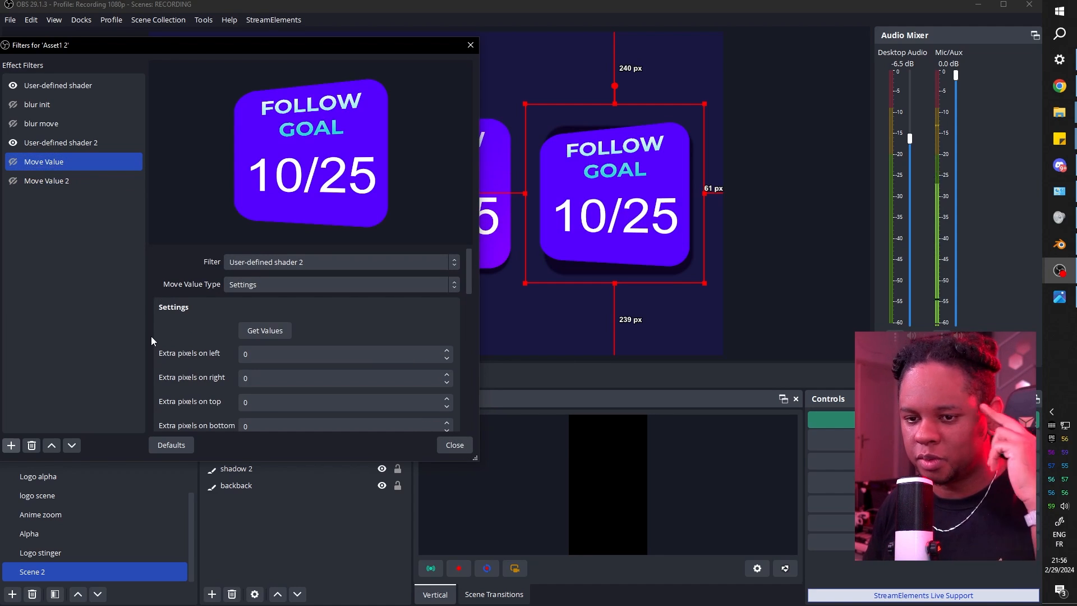
# Review Move Value's settings, close the Asset1 2 filters, and return to Blender.
pyautogui.scroll(-3, 156, 335)
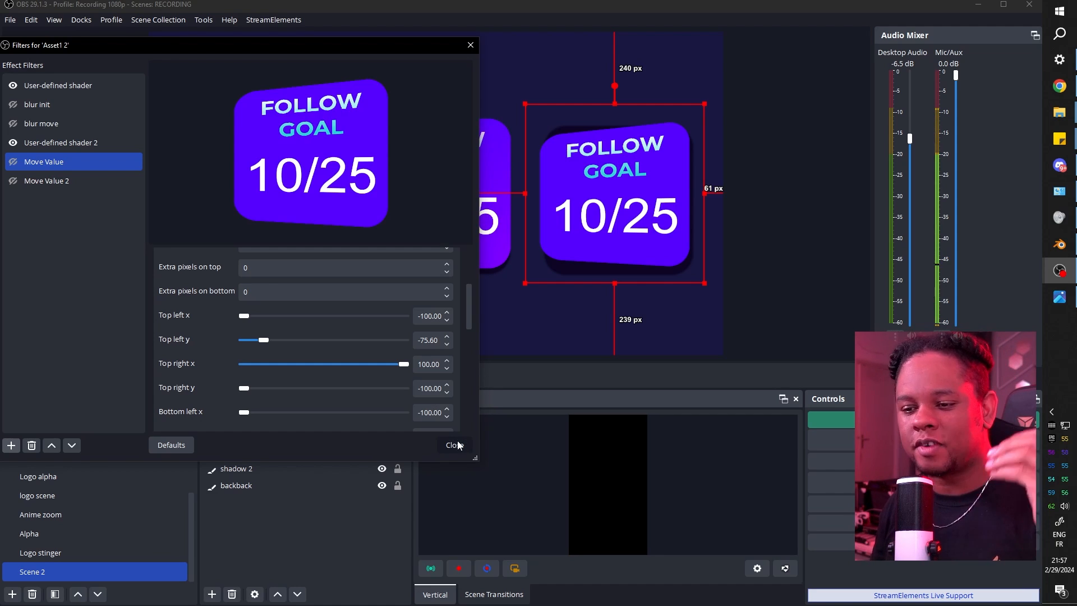
pyautogui.click(456, 445)
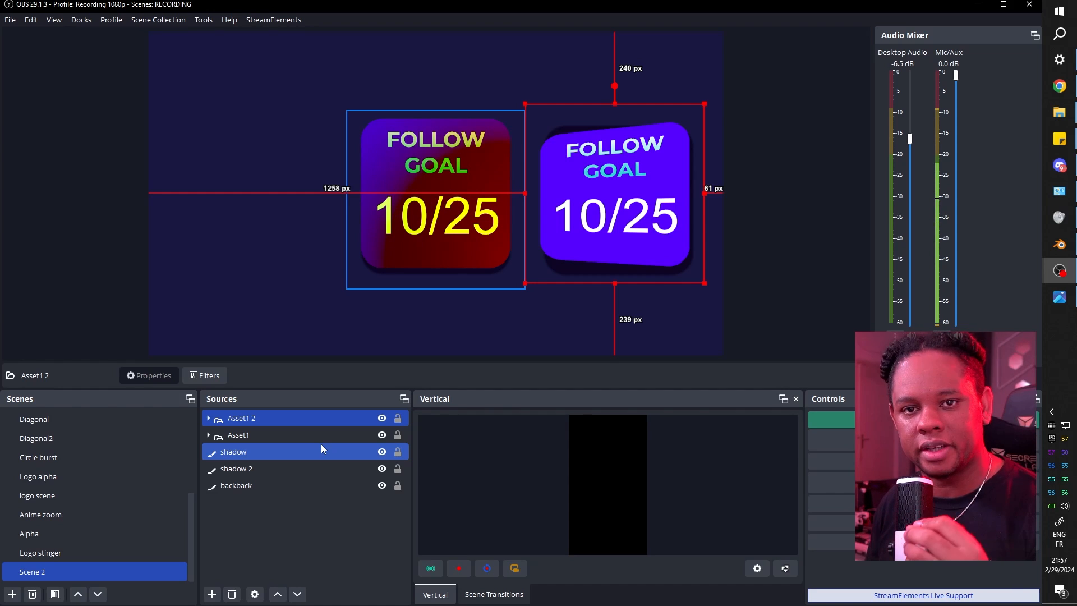
pyautogui.click(1060, 244)
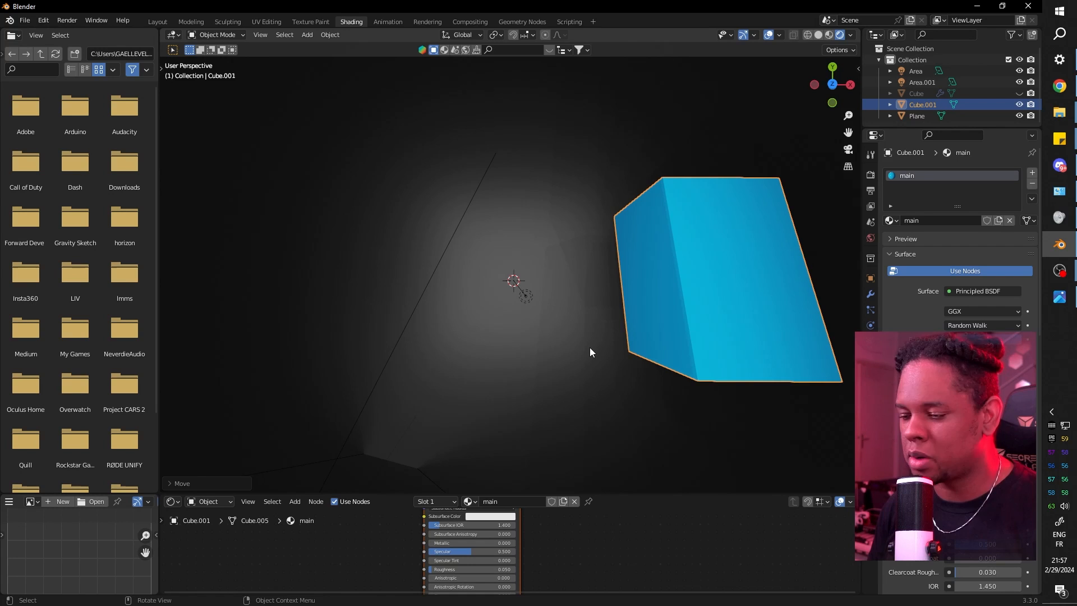
# Orbit around the blue slab from several angles to show its perspective tilt, then return to OBS.
pyautogui.moveTo(591, 352)
pyautogui.mouseDown()
pyautogui.moveTo(594, 334)
pyautogui.moveTo(672, 308)
pyautogui.moveTo(675, 290)
pyautogui.moveTo(560, 320)
pyautogui.moveTo(581, 351)
pyautogui.mouseUp()
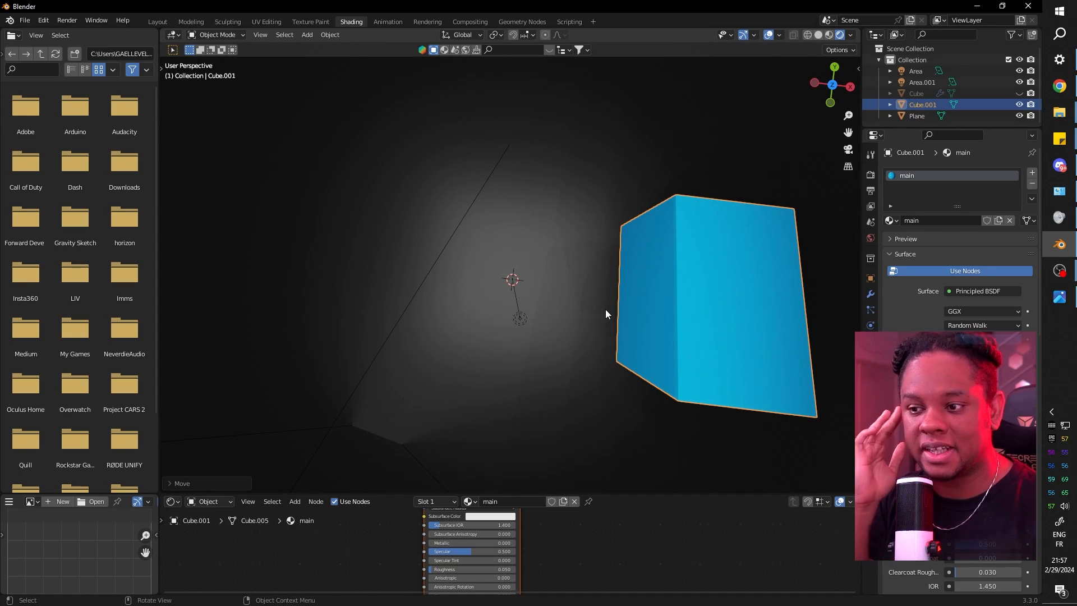
pyautogui.moveTo(465, 263); pyautogui.dragTo(672, 142)
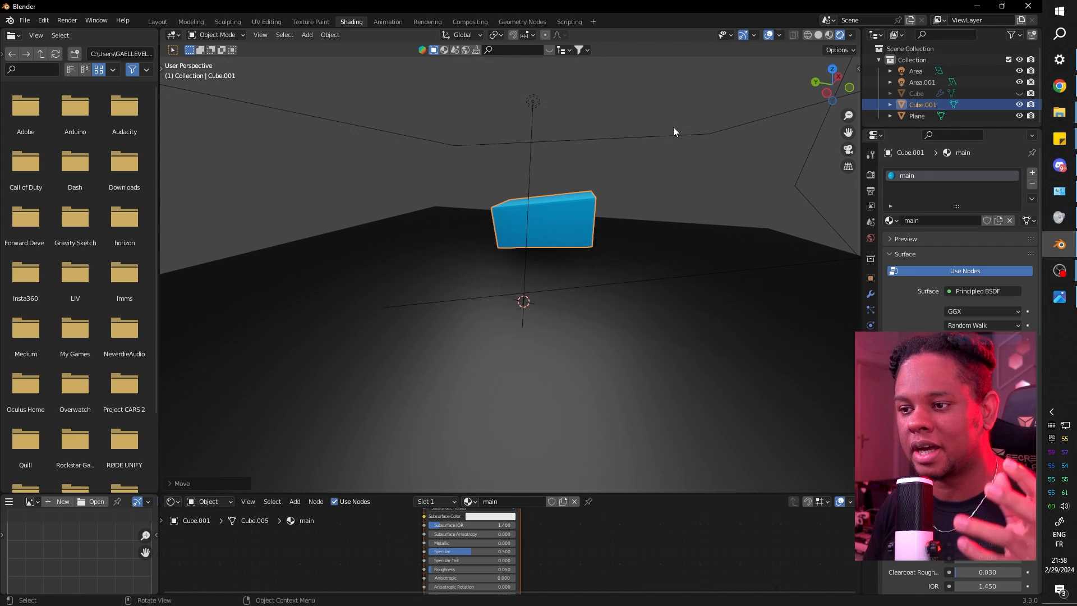
pyautogui.moveTo(671, 140); pyautogui.dragTo(616, 196)
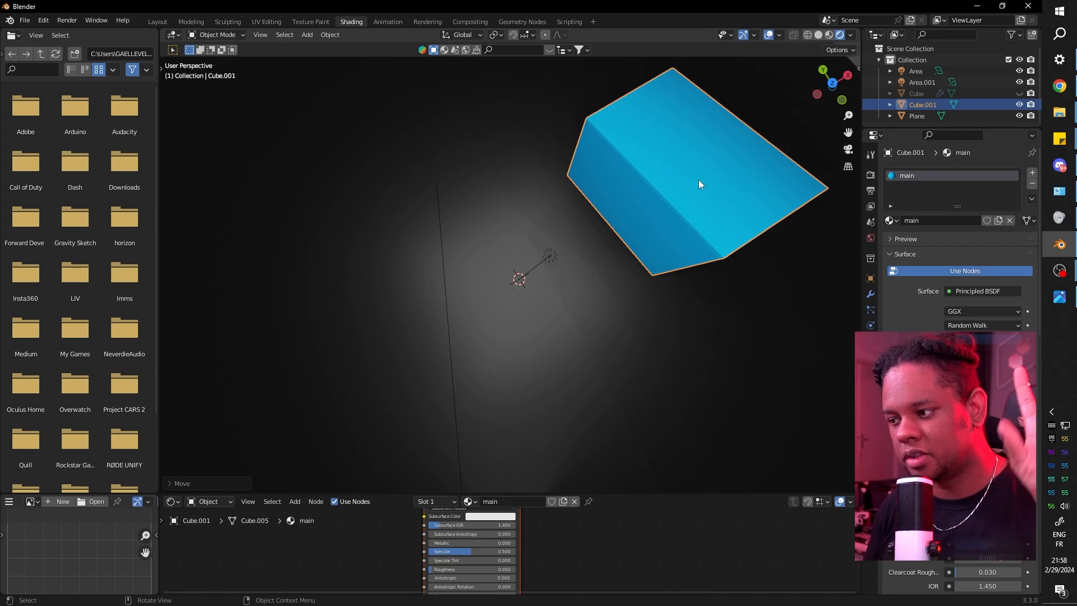
pyautogui.moveTo(1060, 271)
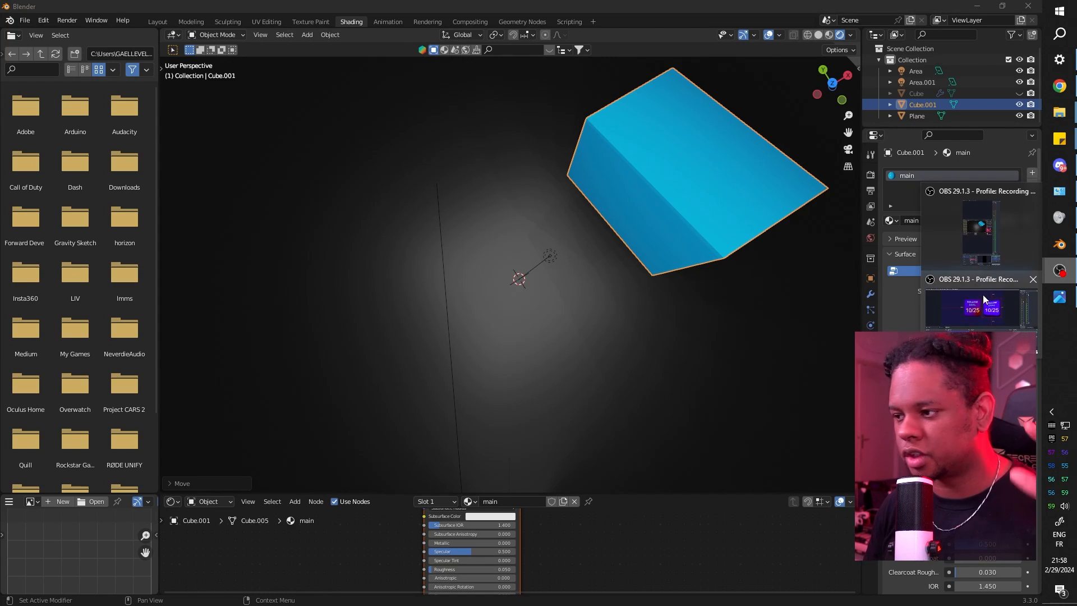
pyautogui.click(972, 318)
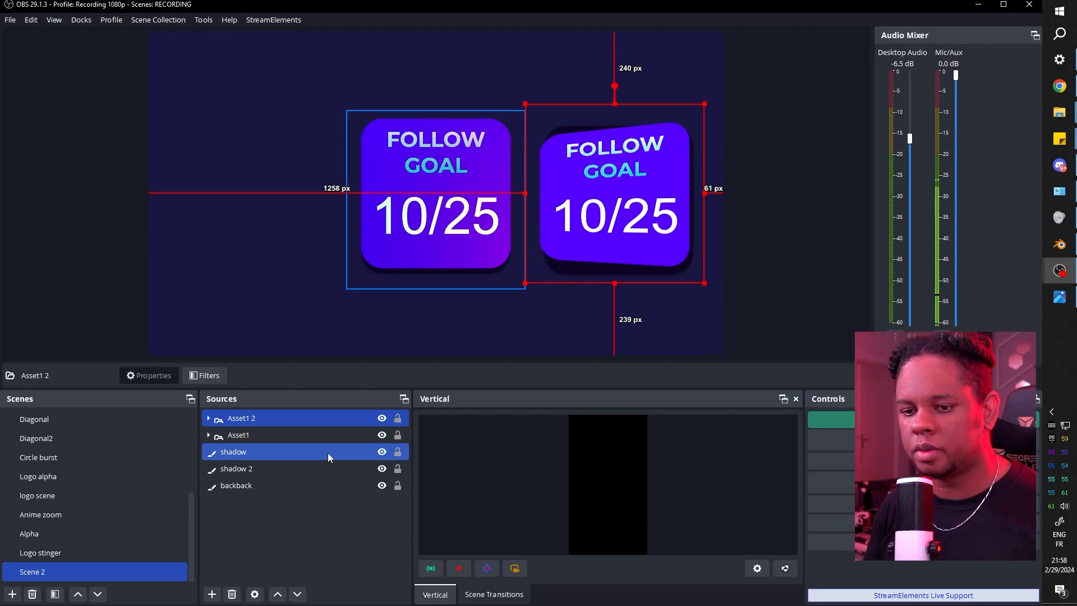
# Switch to Logo stinger and back to Scene 2, then disable User-defined shader 2 on Asset1 2.
pyautogui.click(52, 552)
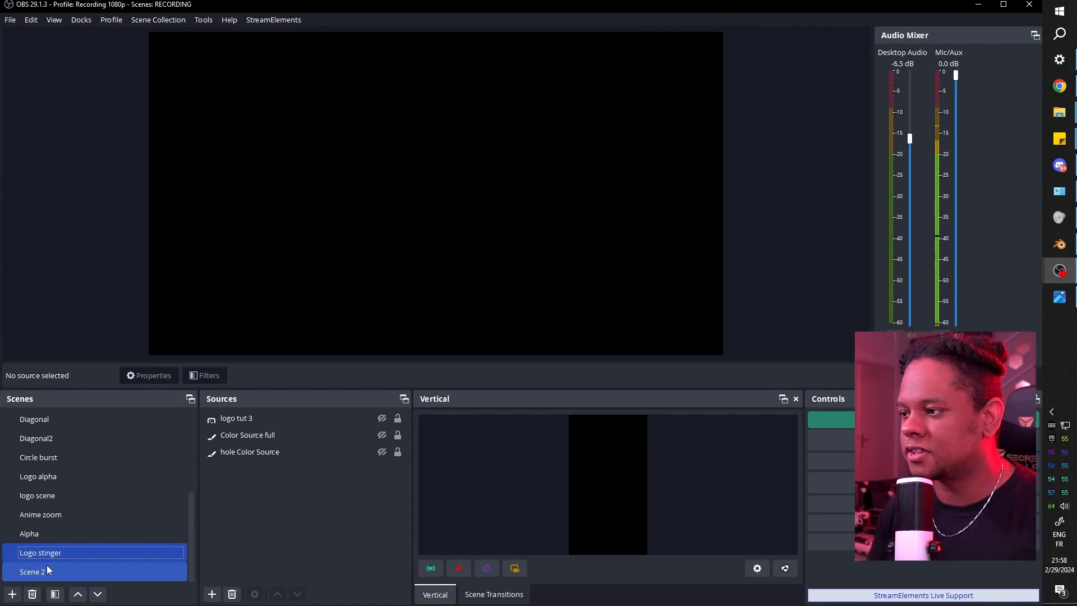
pyautogui.click(50, 566)
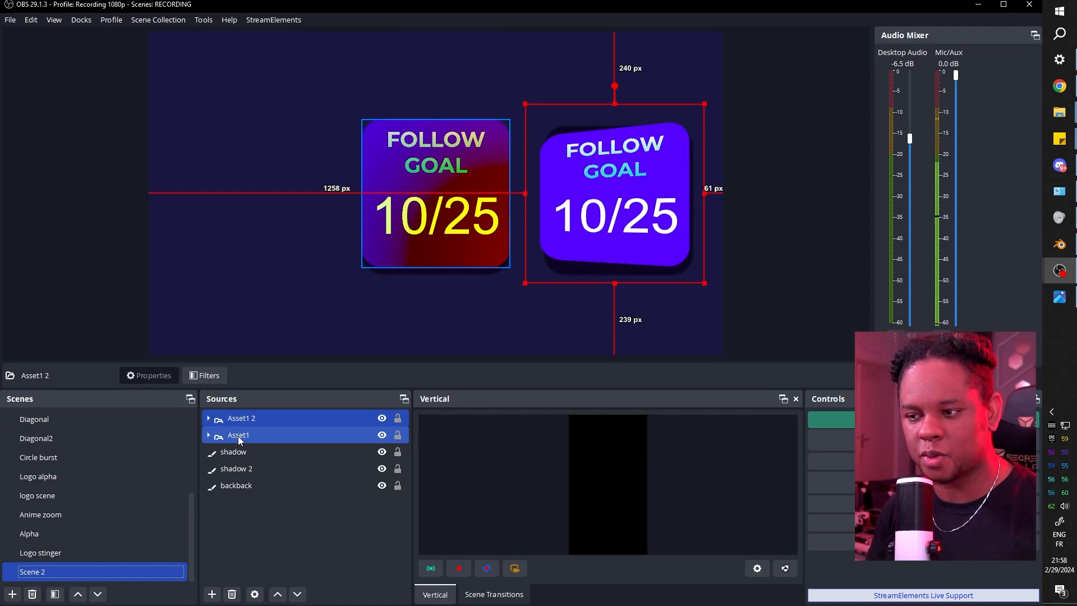
pyautogui.click(205, 376)
pyautogui.click(291, 197)
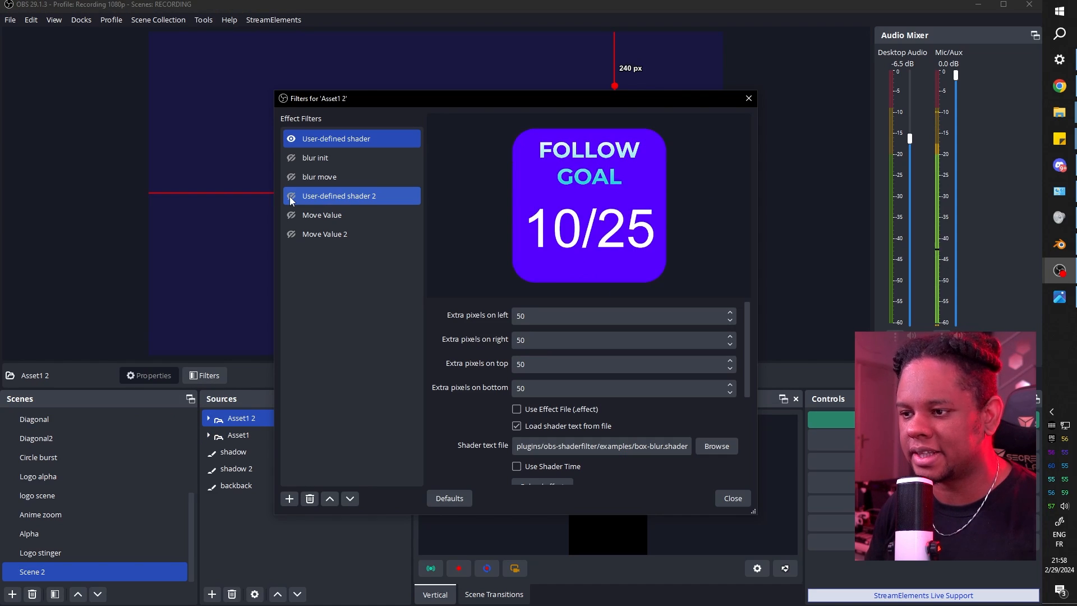
pyautogui.click(739, 500)
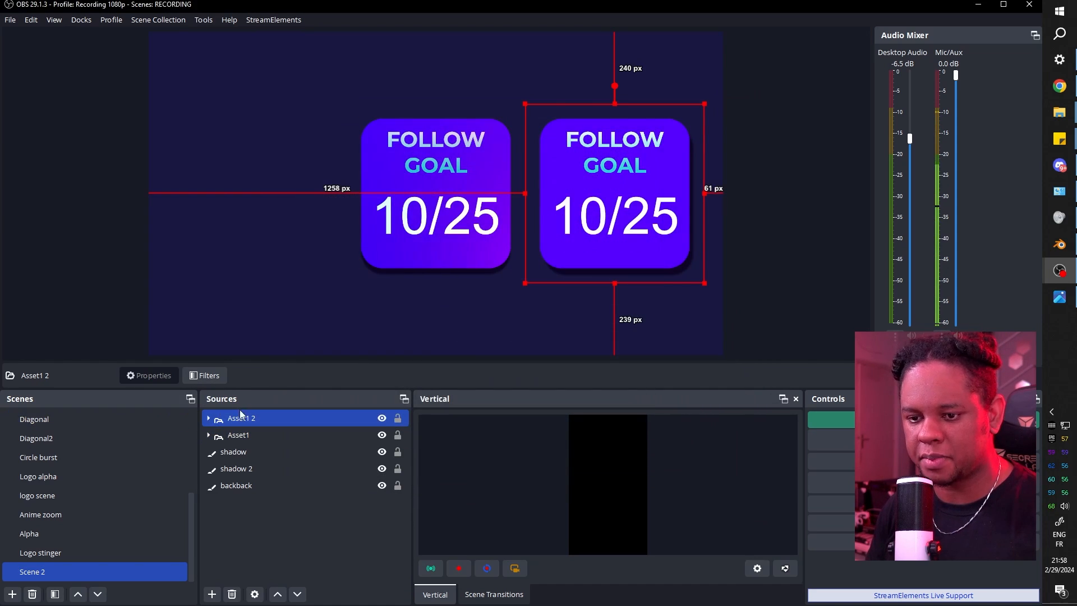